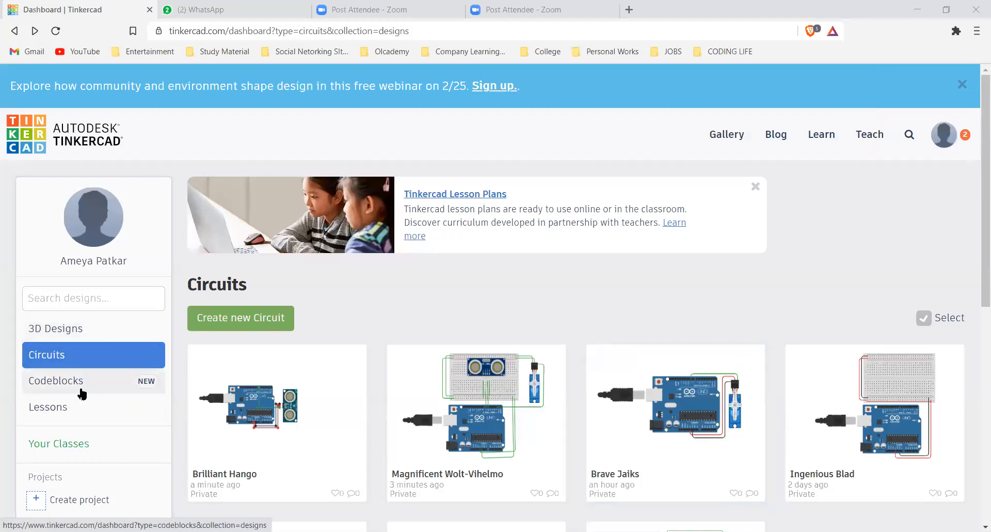
Create a new circuit design from the Circuits dashboard
mouse_move(296, 451)
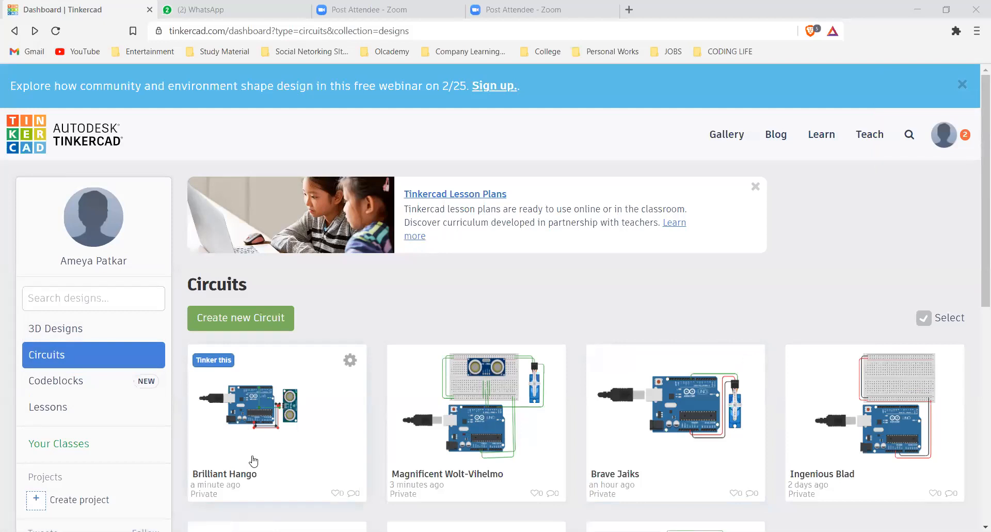
left_click(246, 318)
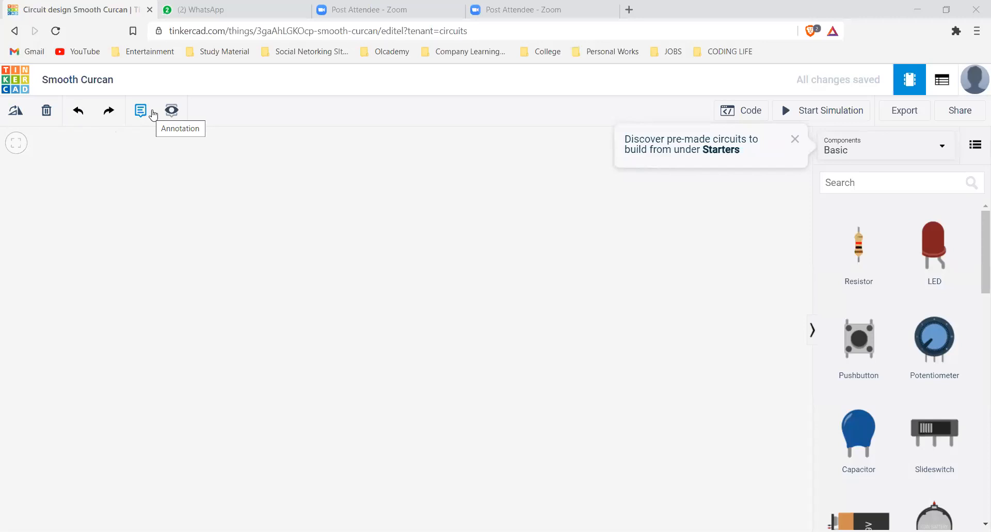
Browse the full component library through the general and input parts, and return to the basic components
left_click(900, 153)
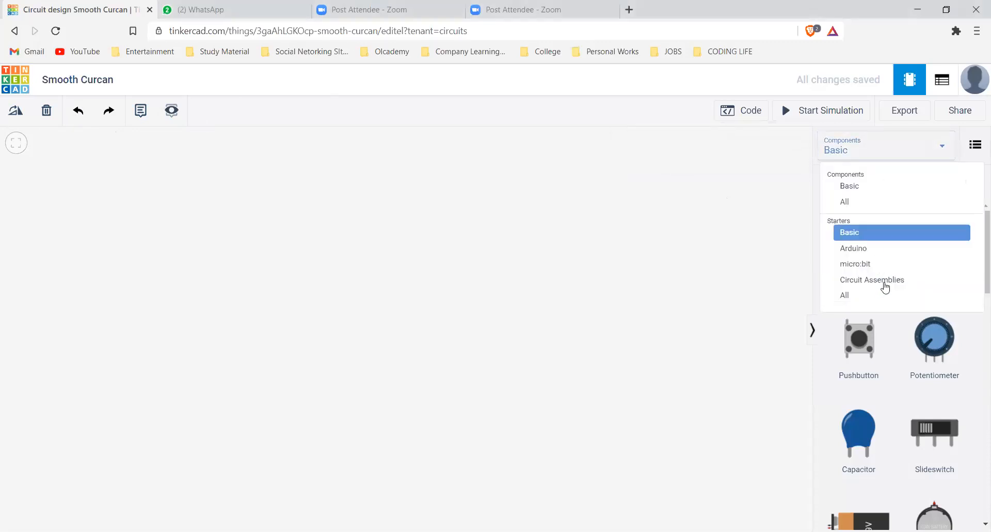
left_click(869, 202)
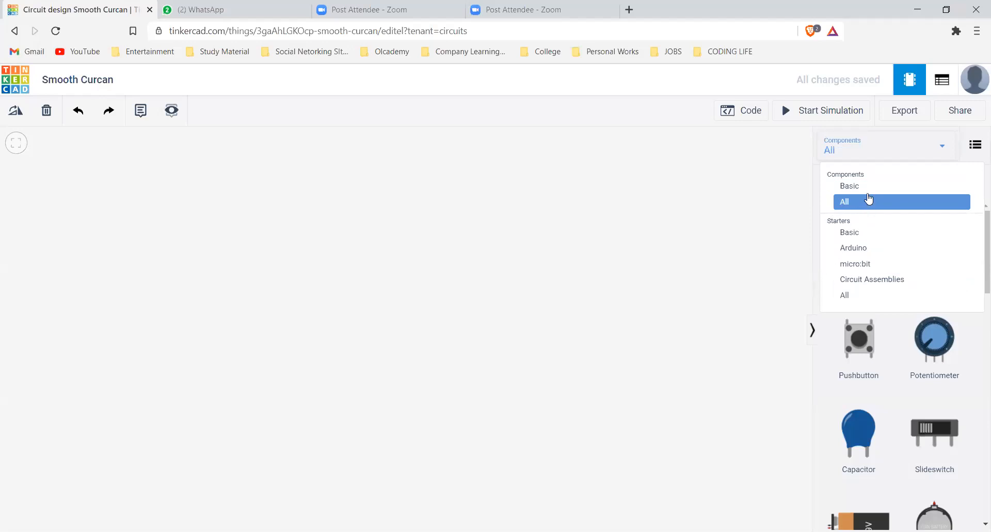
left_click(872, 432)
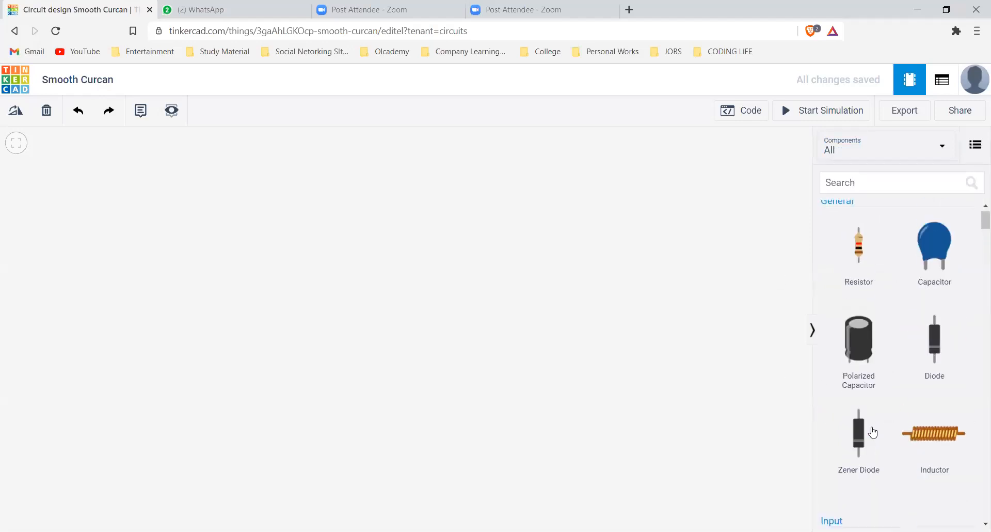
scroll(873, 433, "up", 1)
scroll(872, 432, "down", 7)
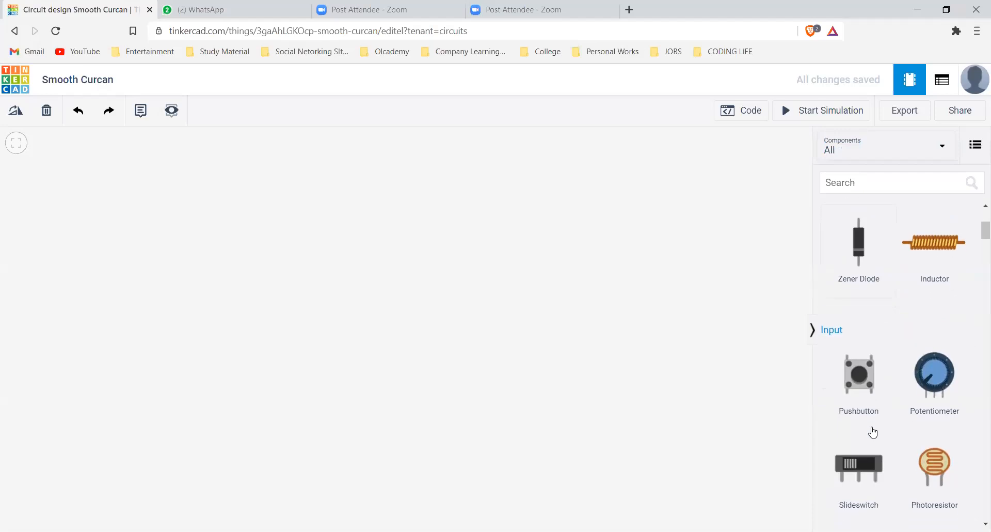
scroll(872, 432, "down", 3)
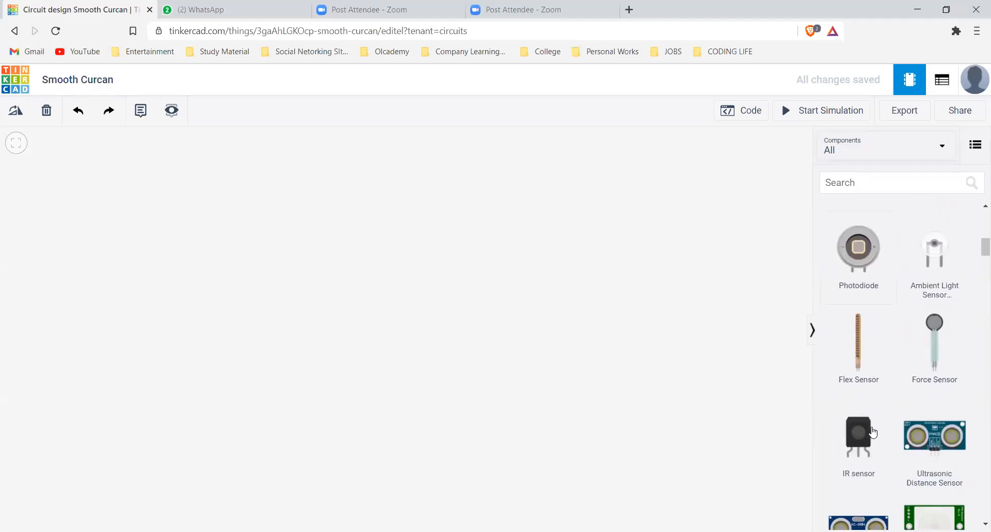
left_click(904, 154)
left_click(877, 185)
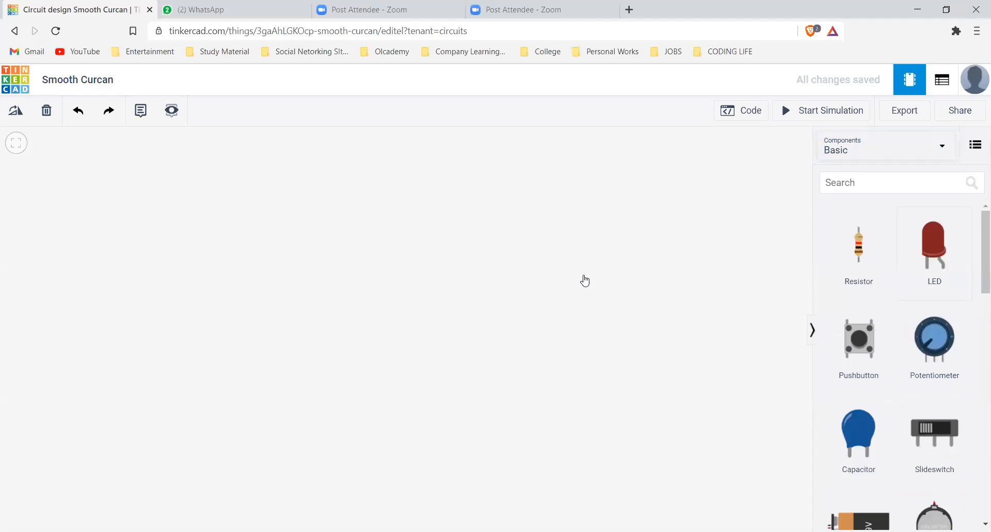
Place a red LED in the upper part of the empty workspace
left_click(913, 257)
left_click(592, 243)
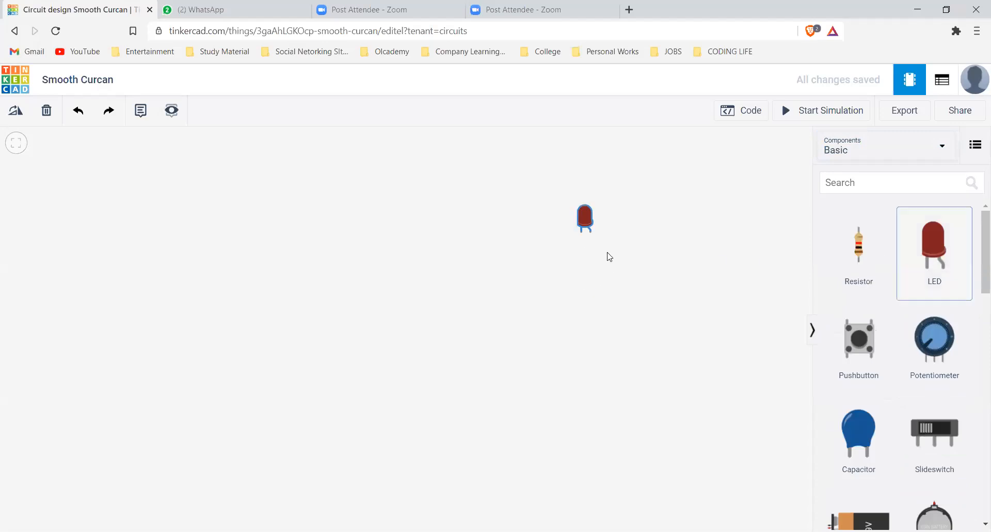
left_click(592, 239)
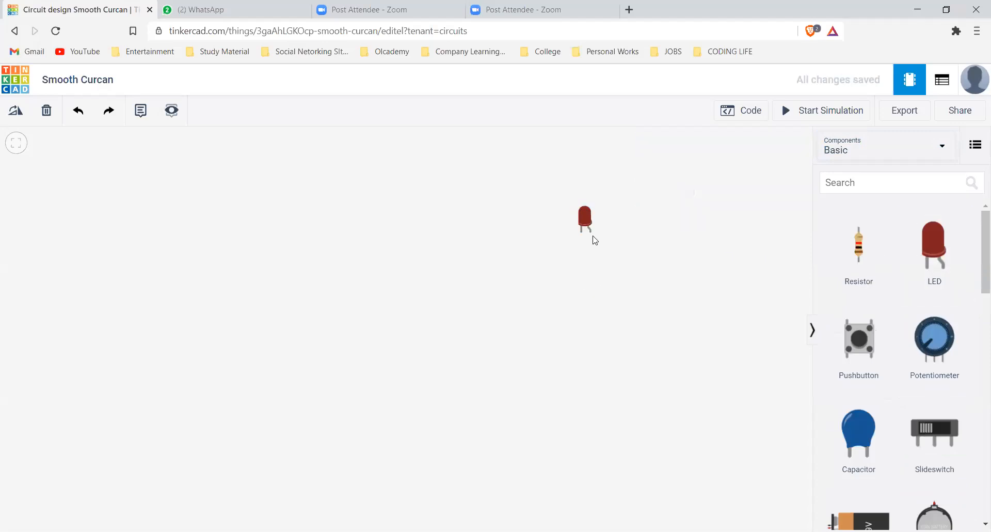
scroll(611, 231, "up", 1)
scroll(611, 232, "up", 1)
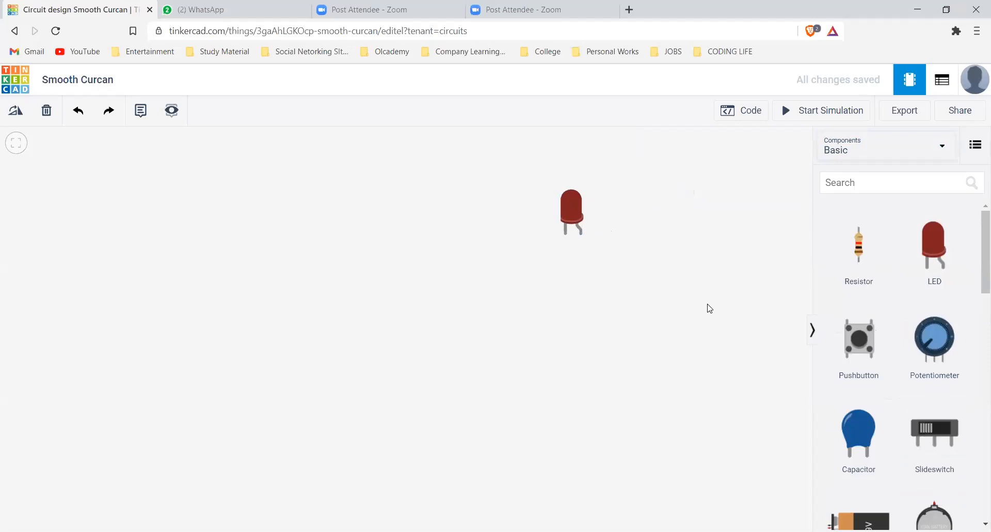
Add a 9V battery, rotate it so its terminals point up, and position it below the LED
scroll(909, 387, "down", 3)
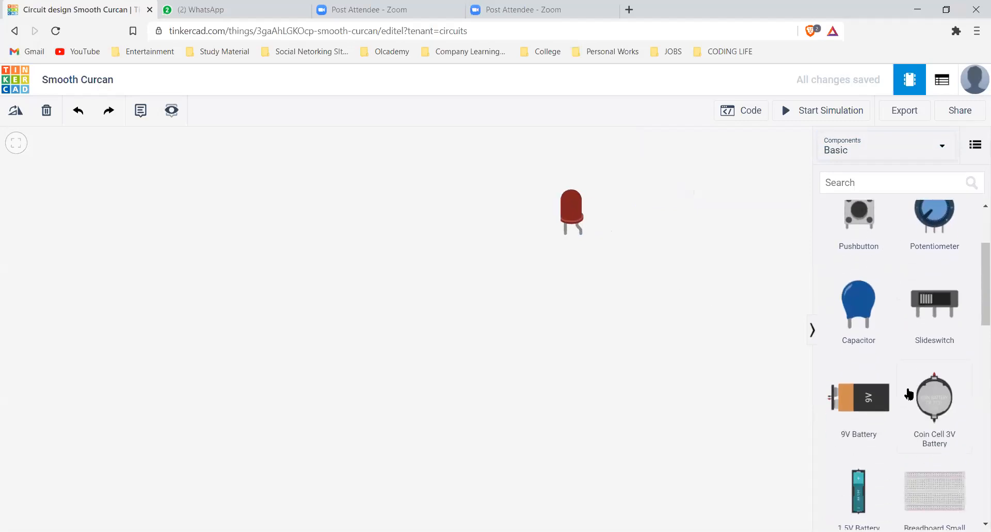
left_click_drag(865, 418, 226, 275)
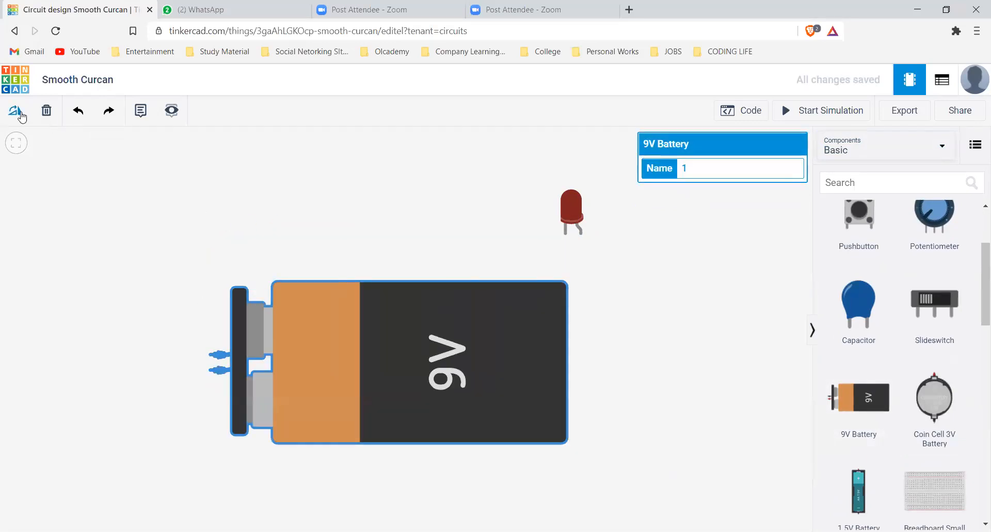
left_click(16, 111)
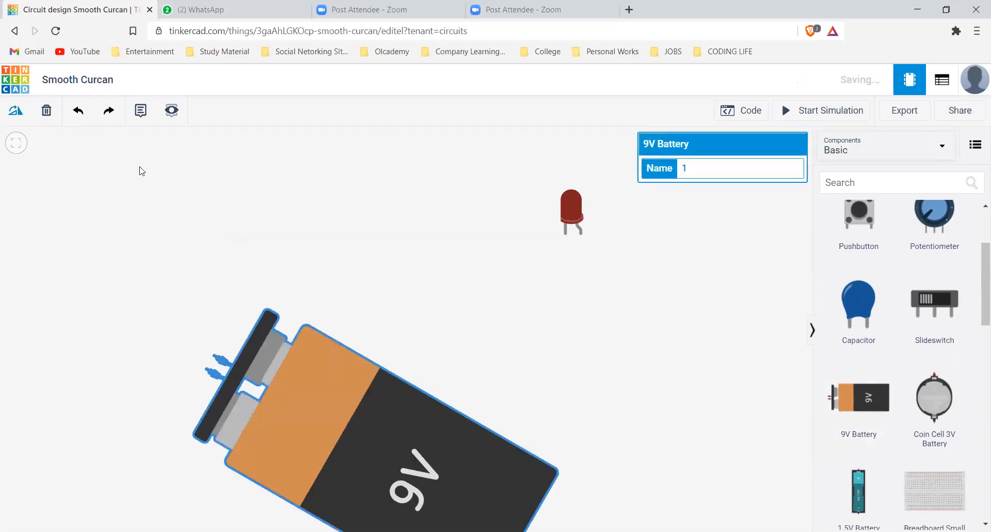
left_click(10, 107)
left_click(9, 106)
left_click_drag(218, 459, 548, 351)
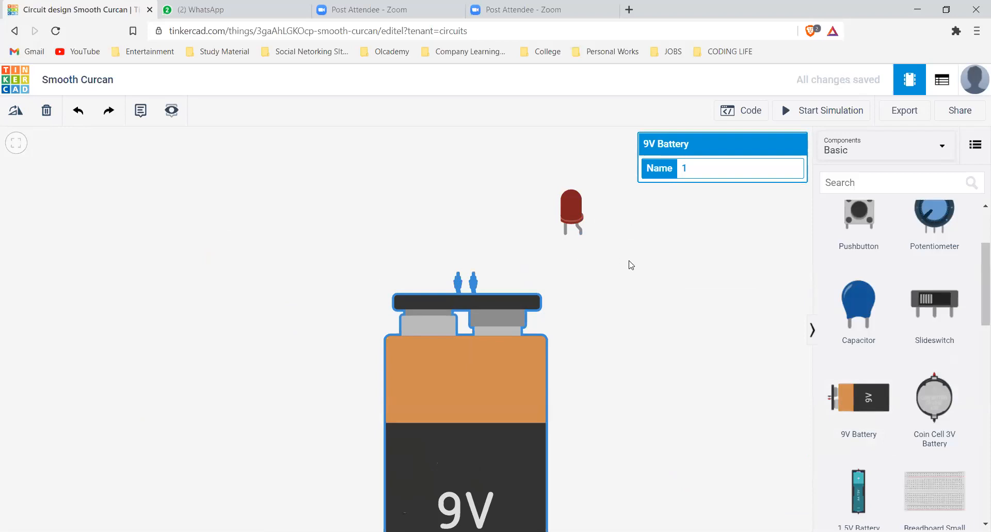
left_click(658, 283)
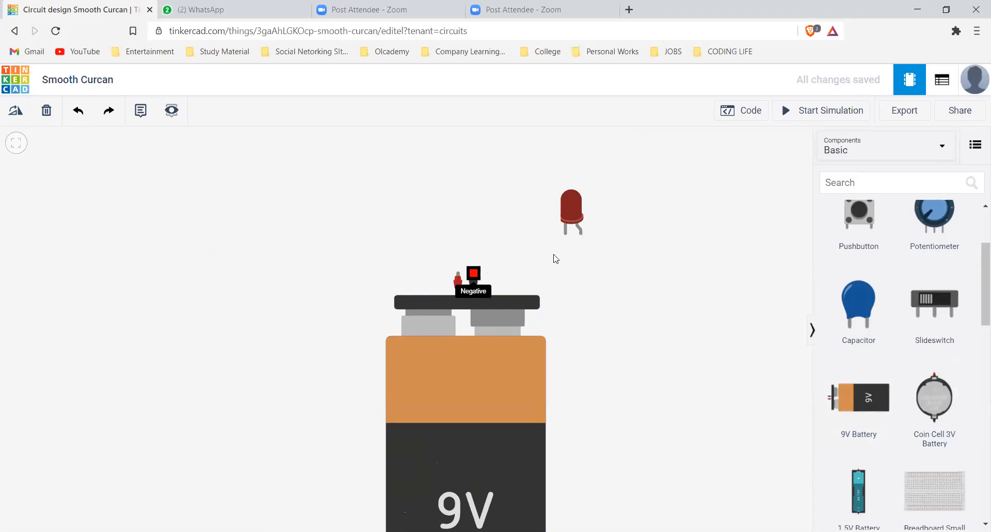
Wire the LED's bent leg directly to the battery's positive terminal, routing the wire with right-angle bends
left_click(581, 235)
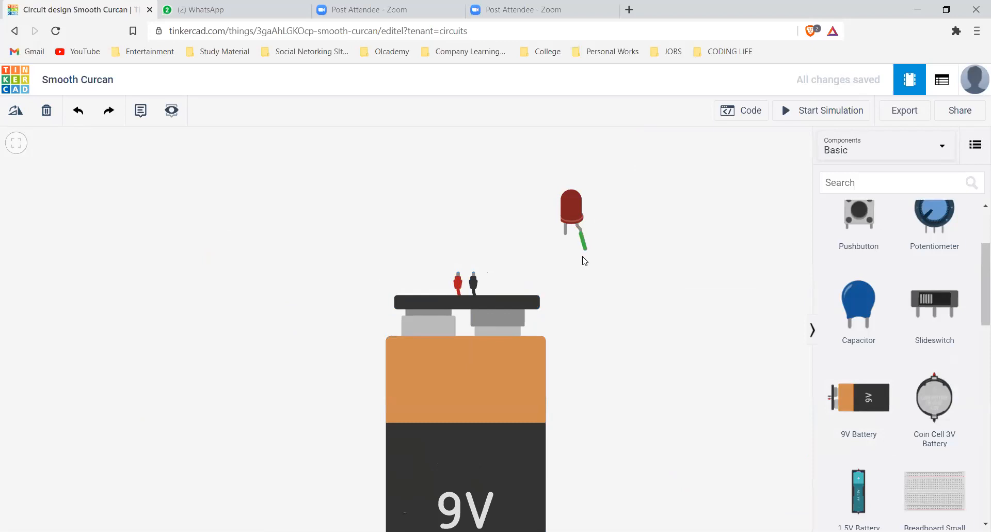
left_click(581, 263)
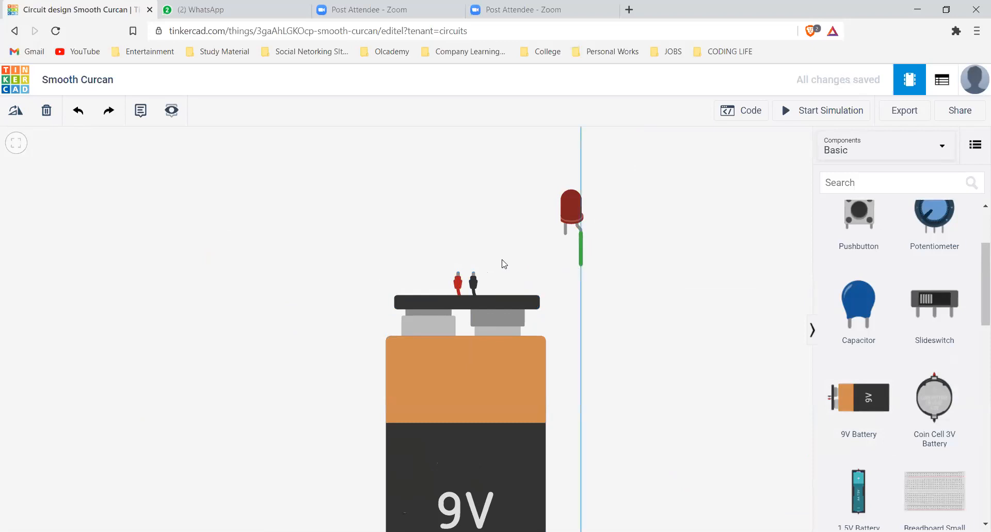
left_click(457, 263)
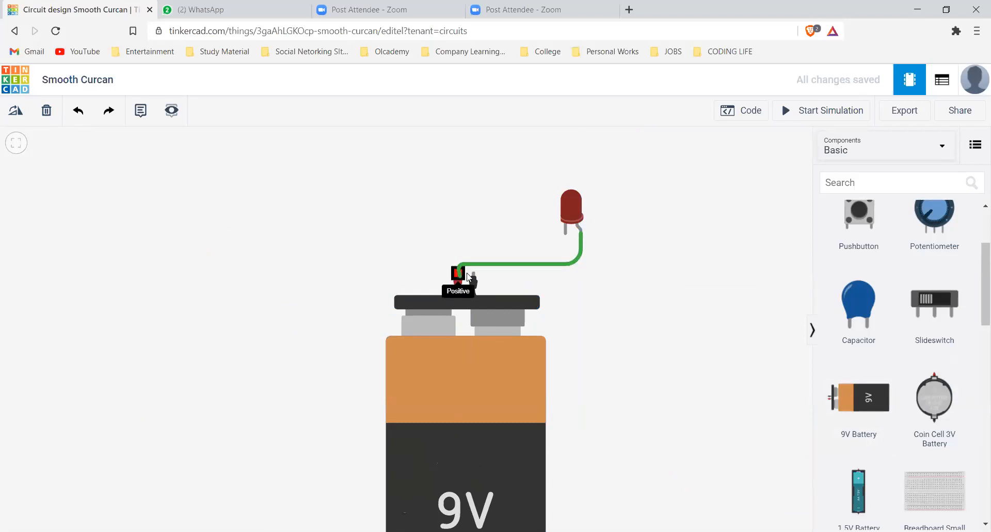
left_click(459, 279)
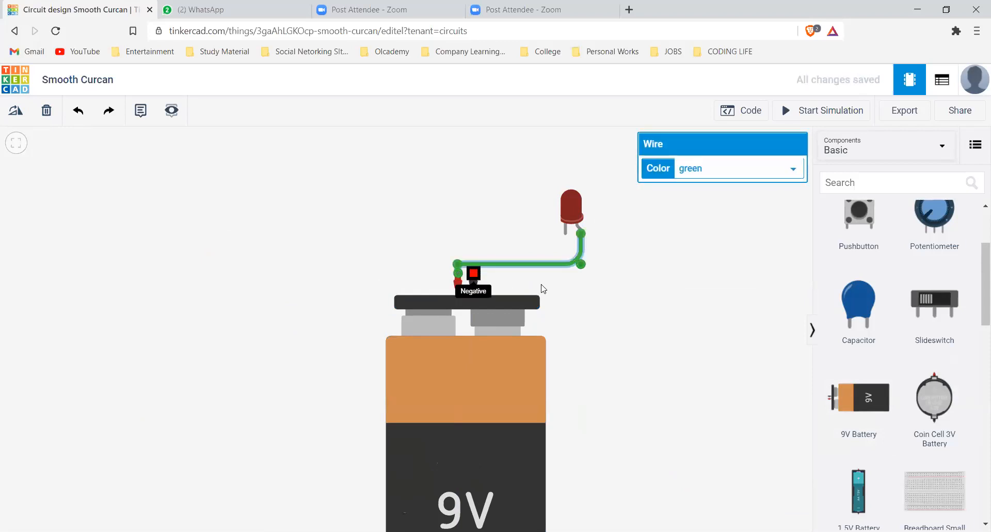
Wire the battery's negative terminal to the LED's straight leg with one bend below the LED
left_click(473, 278)
left_click(568, 272)
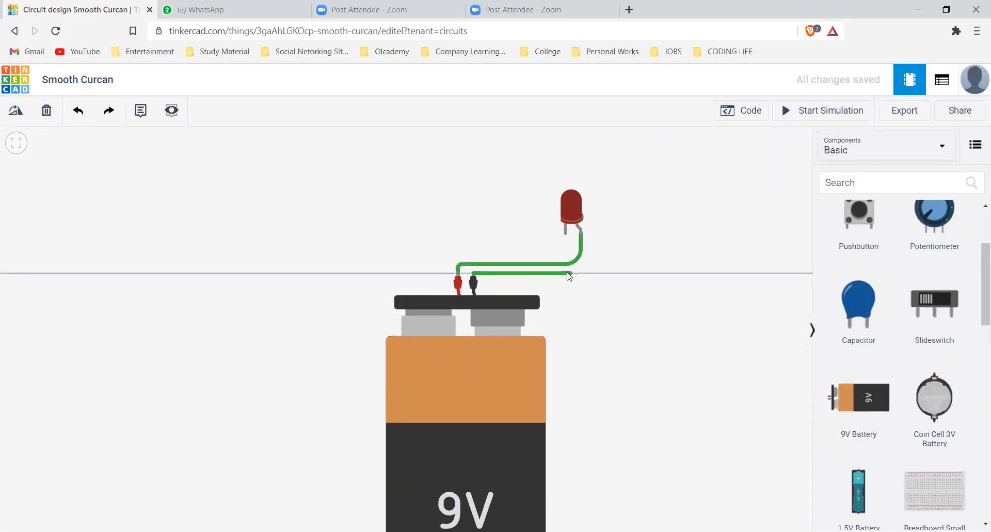
left_click(566, 234)
key("Delete")
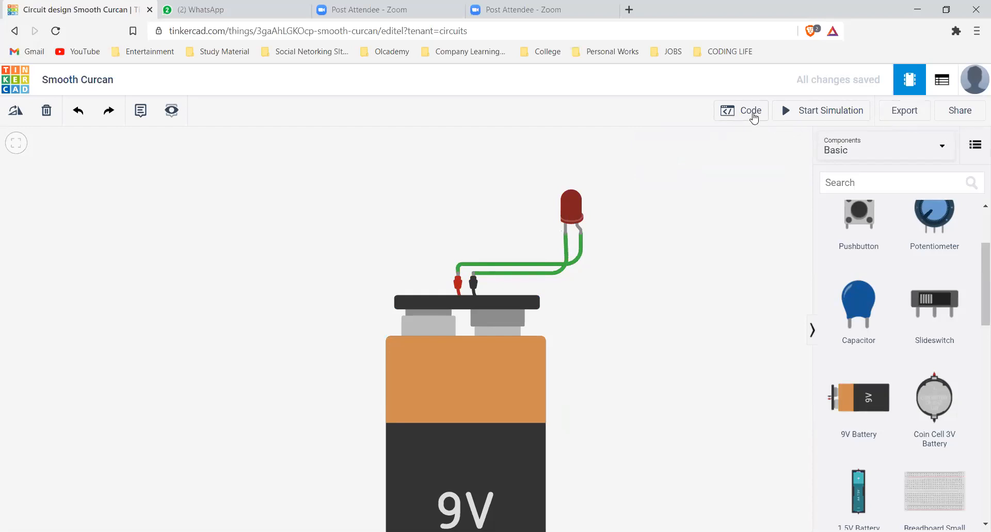
Simulate the circuit with the LED wired directly to the 9V battery and inspect the LED
left_click(806, 111)
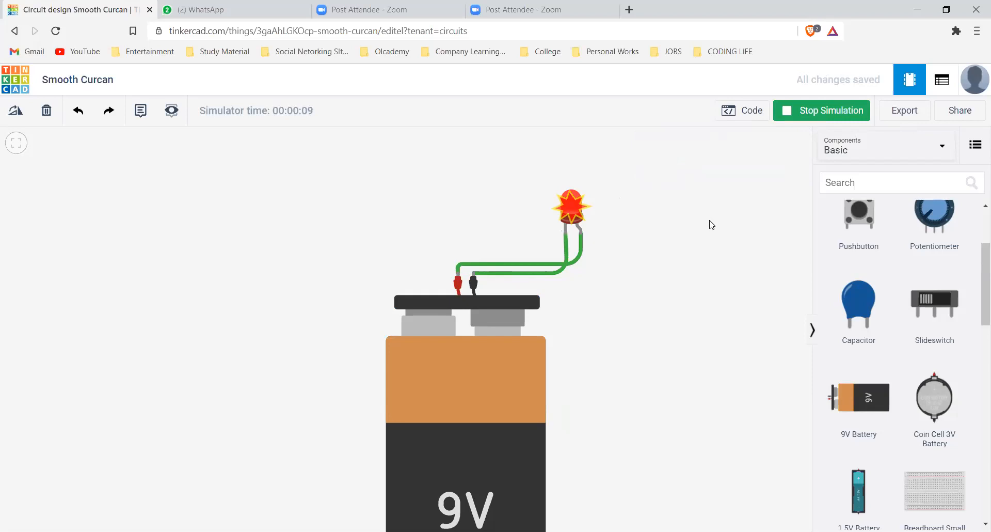
mouse_move(582, 209)
mouse_move(577, 209)
Place a resistor above the battery, beside the LED
scroll(864, 332, "up", 3)
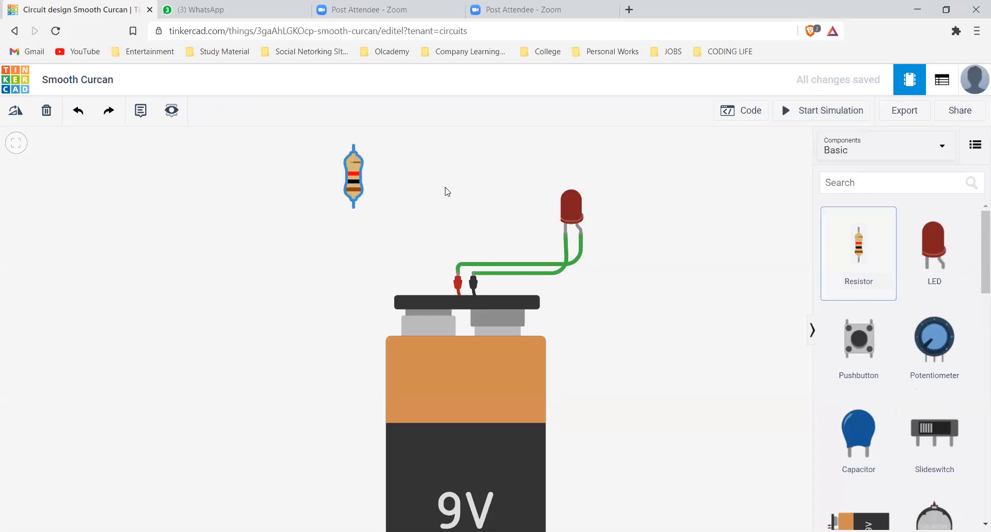
left_click(447, 168)
left_click(115, 115)
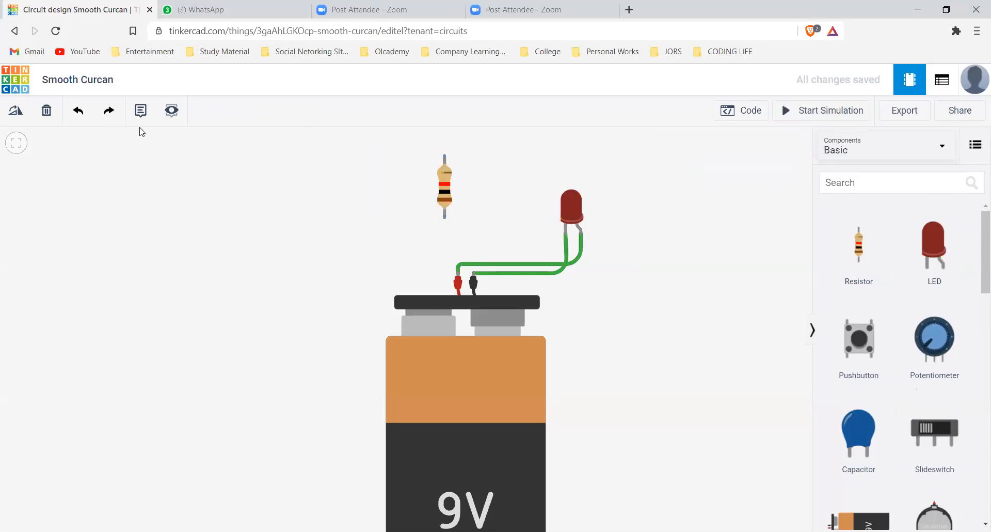
left_click(81, 112)
left_click(114, 108)
left_click(78, 110)
Rotate the resistor to horizontal and move it between the battery's positive terminal and the LED
left_click(14, 111)
double_click(14, 111)
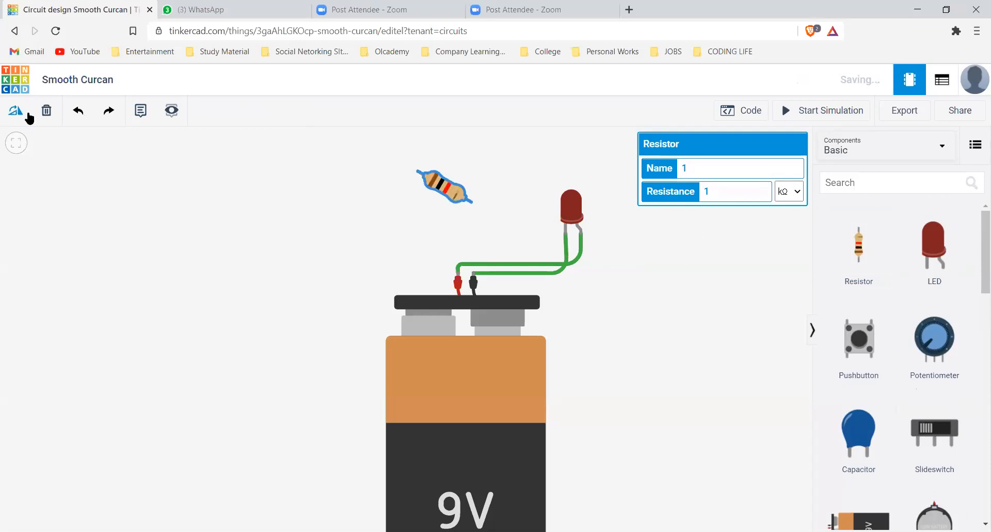
left_click_drag(447, 184, 526, 223)
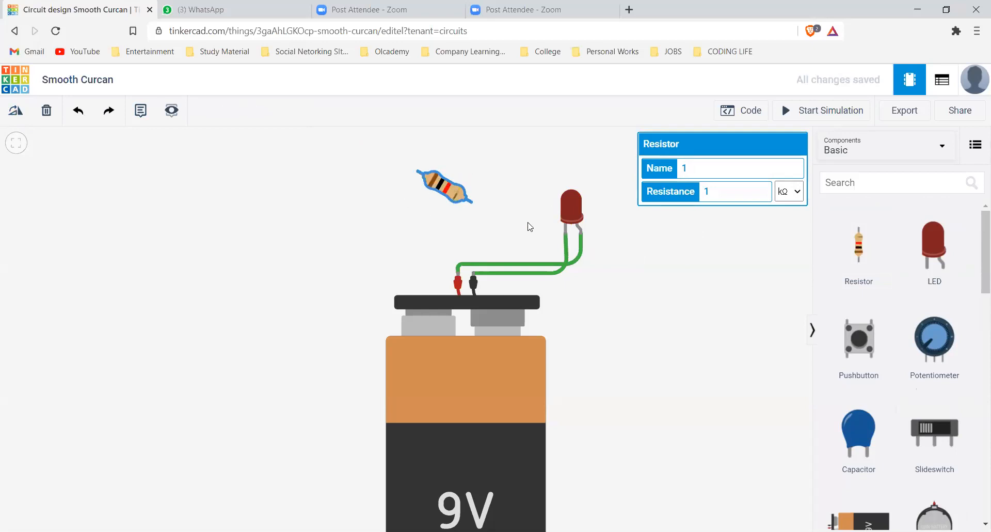
left_click(24, 111)
left_click(24, 110)
left_click(24, 110)
left_click(24, 110)
left_click(25, 111)
left_click_drag(537, 232, 508, 235)
Delete the wire from the battery's positive terminal to the LED's bent leg and rewire that connection through the resistor
left_click(479, 263)
key("Delete")
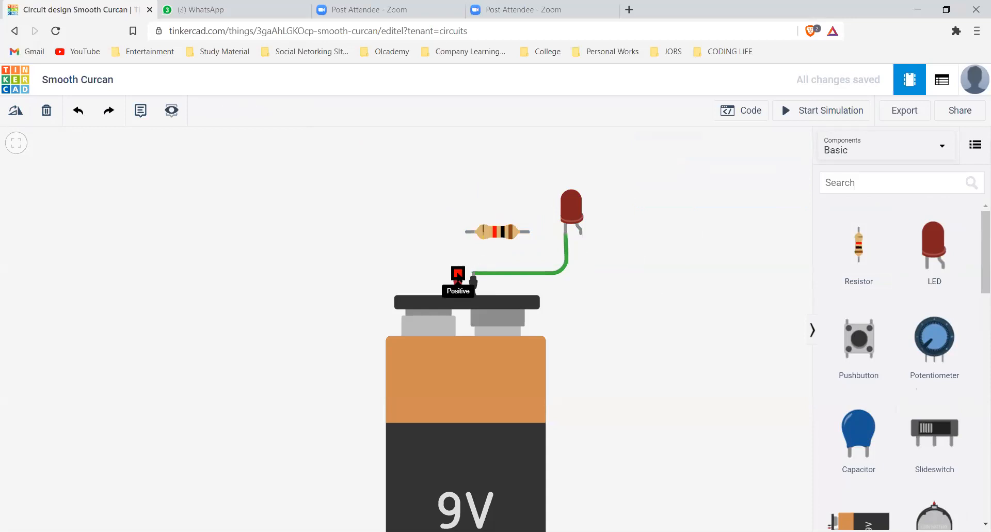
left_click(458, 273)
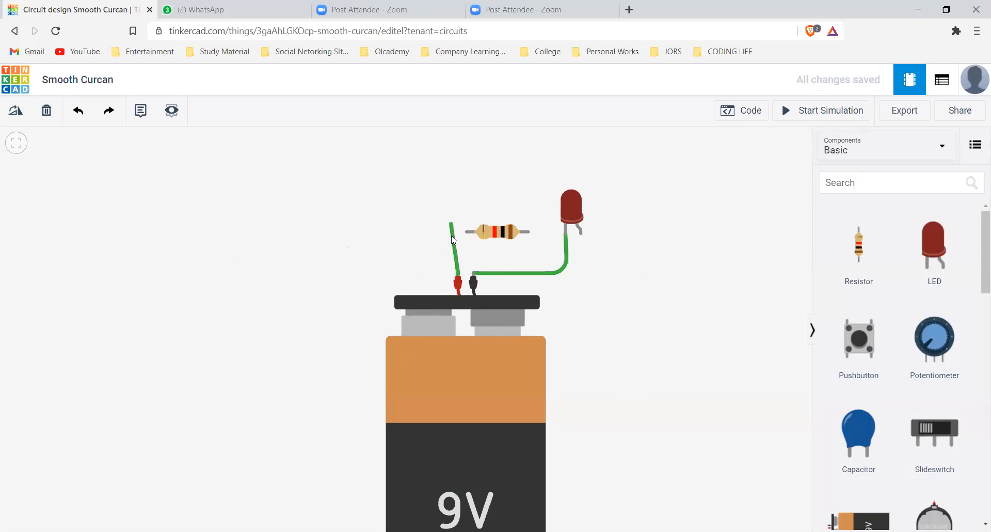
left_click(467, 232)
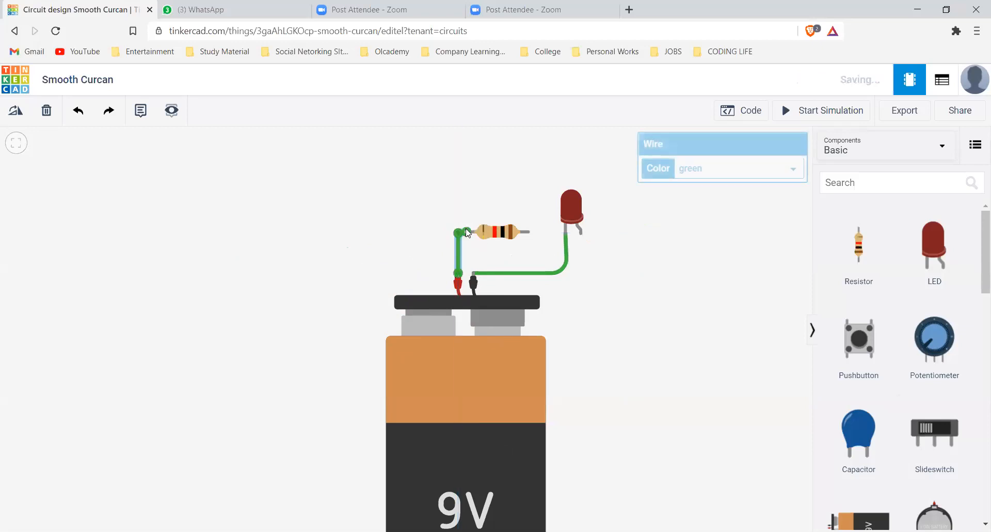
left_click(526, 231)
left_click(580, 232)
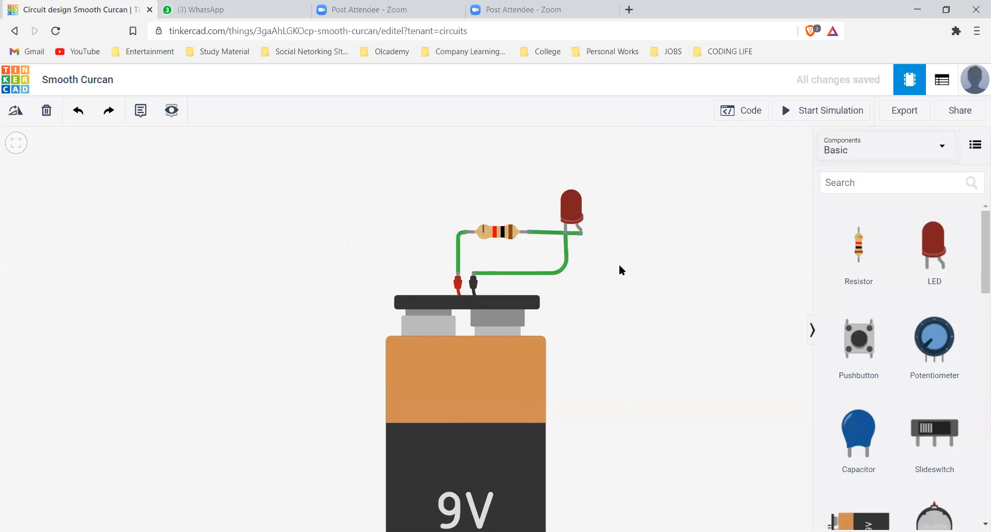
Simulate the LED circuit with the resistor in series
left_click(819, 116)
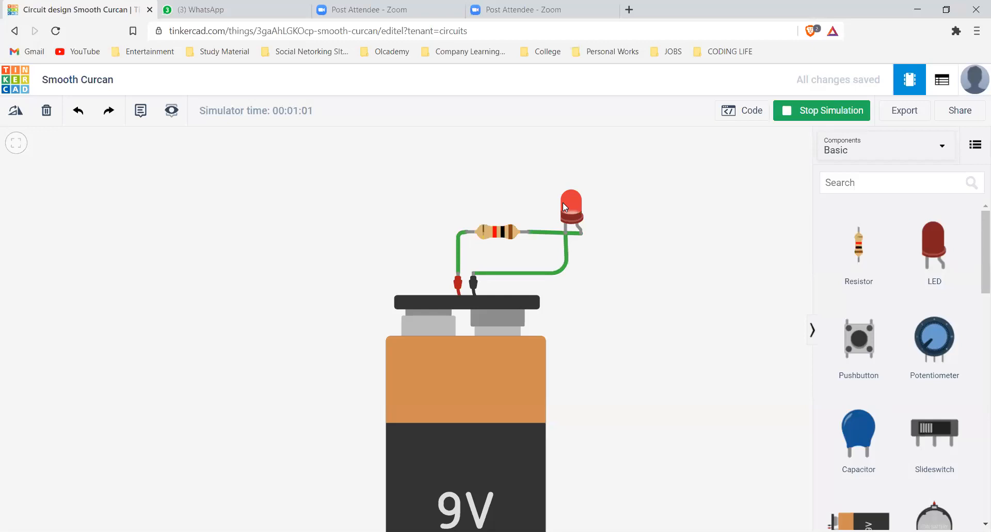
Color the wires on both sides of the resistor red
left_click(460, 259)
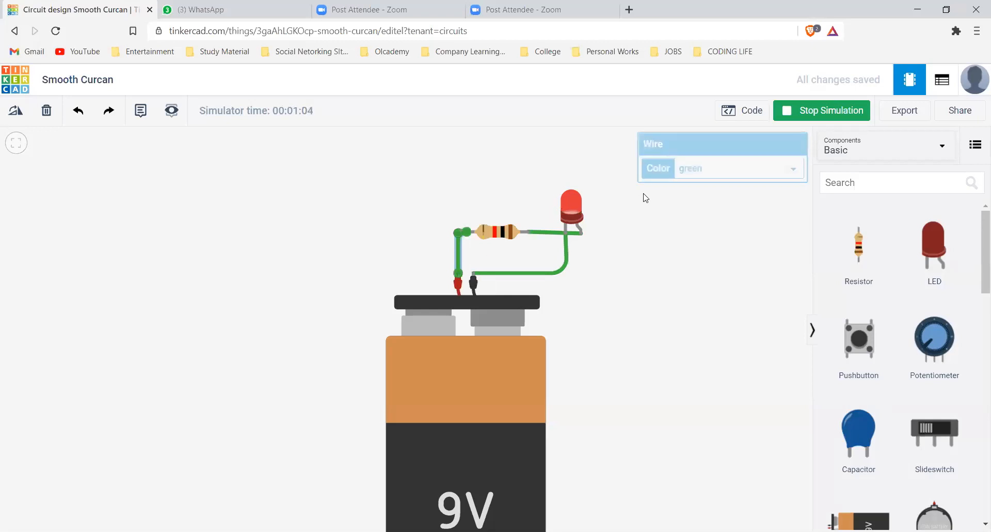
left_click(726, 176)
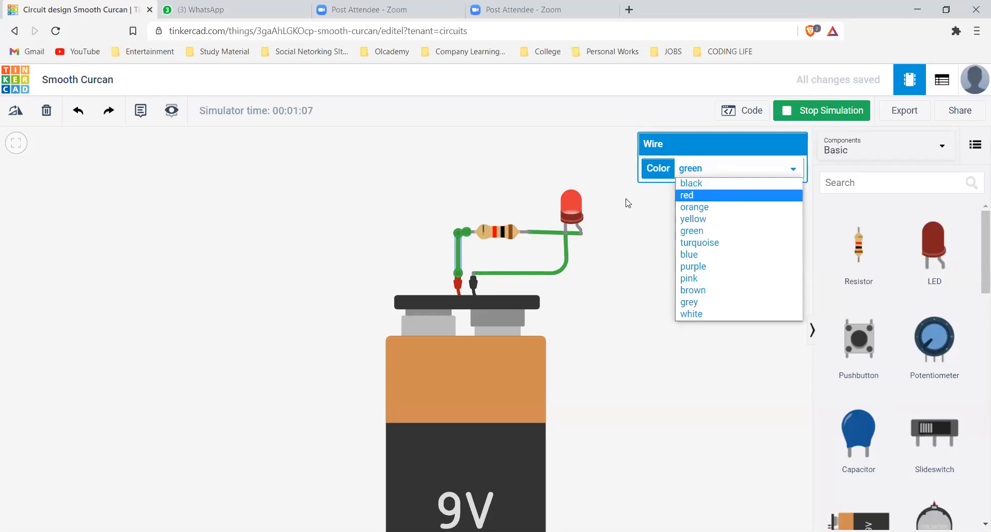
left_click(695, 195)
left_click(538, 231)
left_click(731, 171)
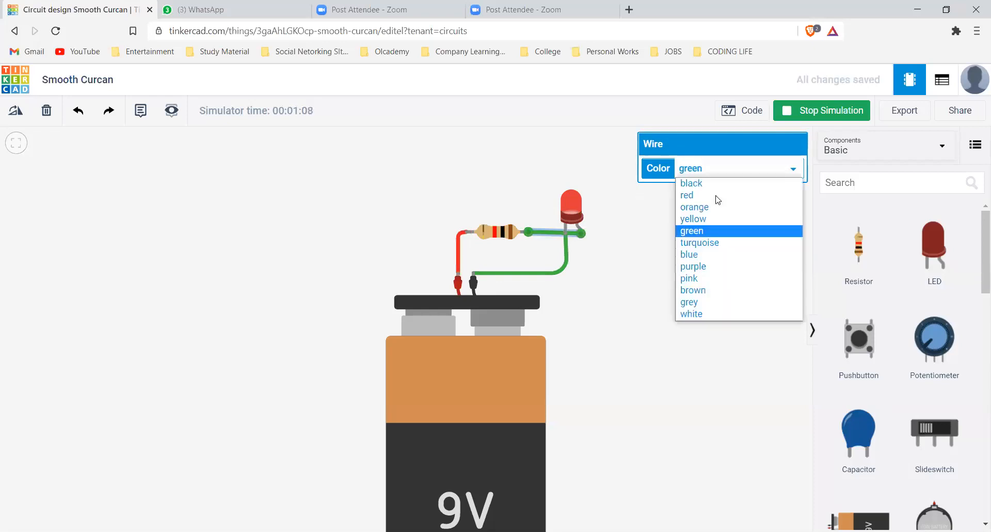
left_click(716, 195)
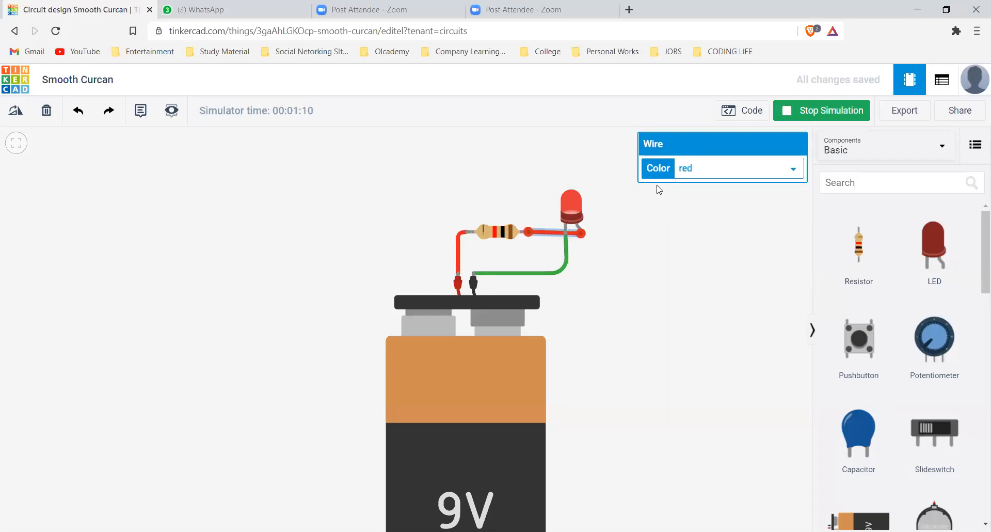
Color the wire between the battery's negative terminal and the LED black
left_click(567, 254)
left_click(686, 174)
left_click(688, 186)
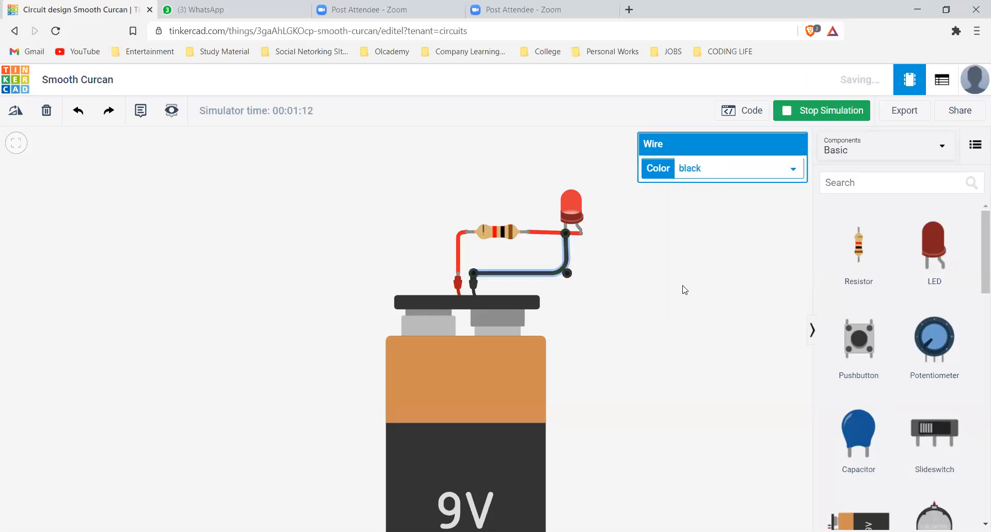
left_click(674, 308)
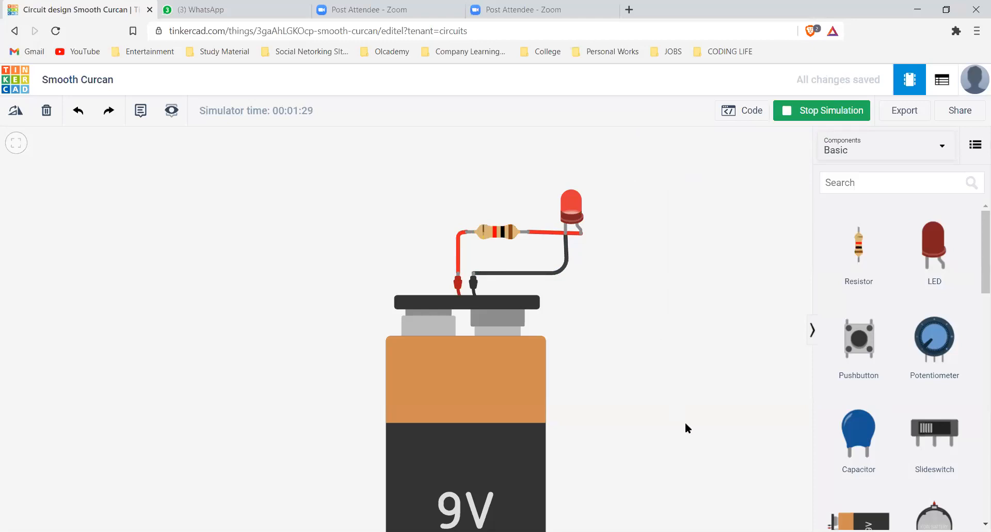
Delete the 9V battery, the LED, the resistor and their wires to empty the workplane
scroll(675, 428, "down", 1)
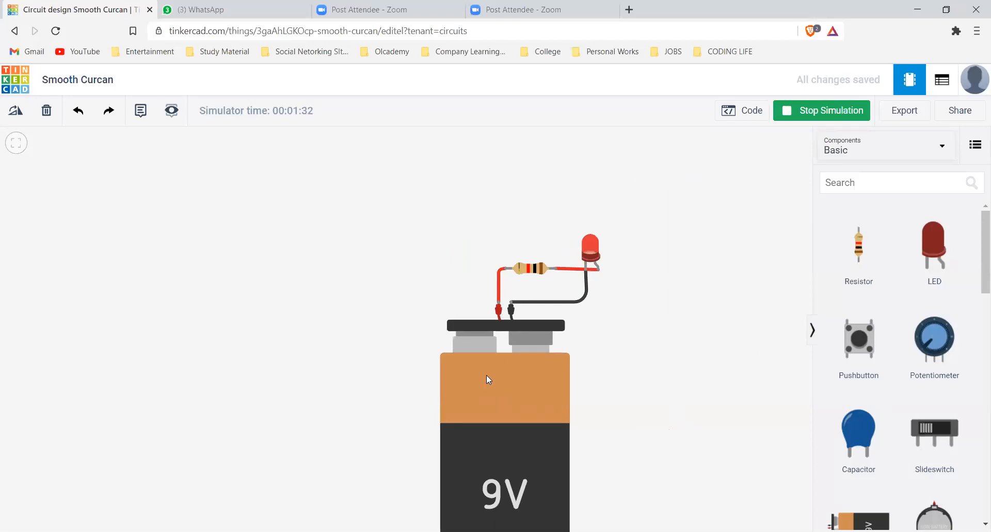
left_click(561, 336)
key("Delete")
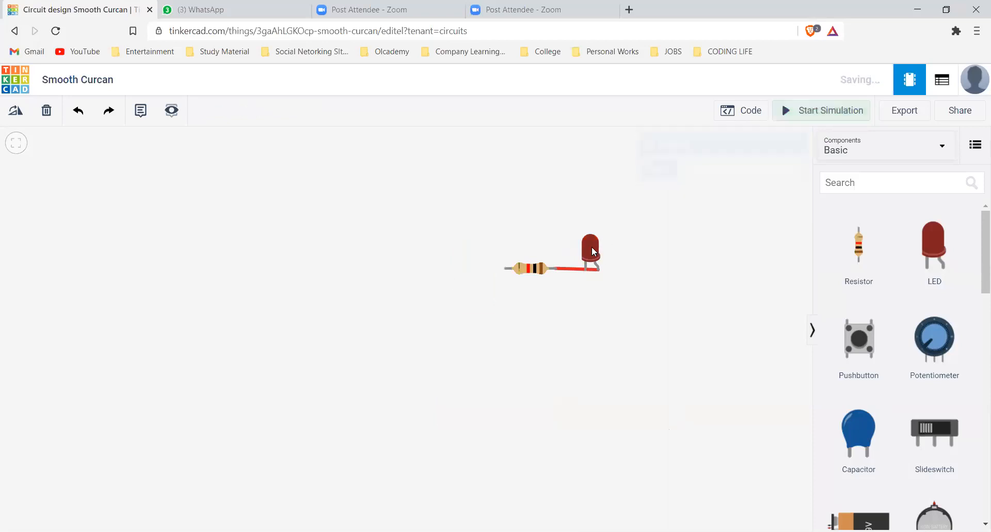
key("Delete")
left_click(537, 270)
key("Delete")
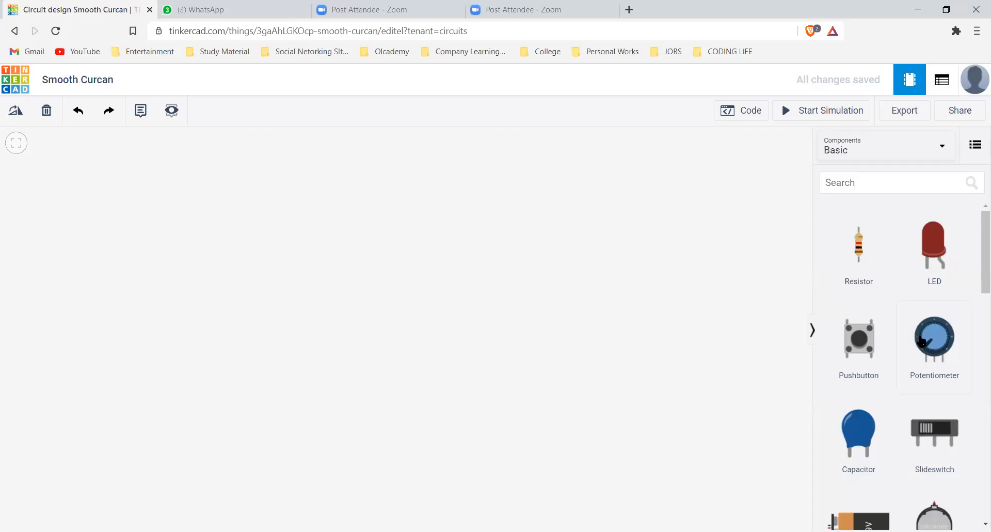
Add an Arduino Uno R3 to the empty workplane and bring the whole board with its USB plug into view
scroll(908, 341, "down", 3)
scroll(898, 408, "down", 1)
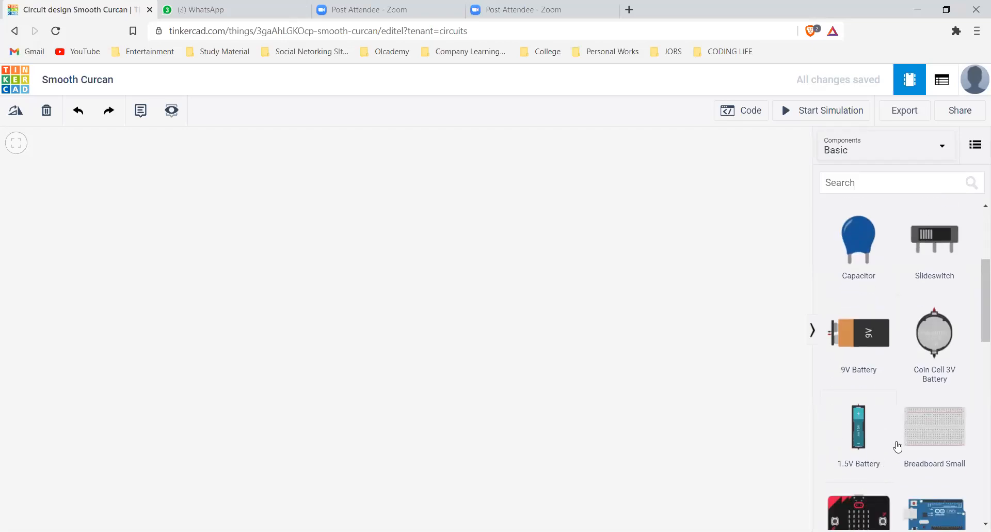
scroll(908, 424, "down", 2)
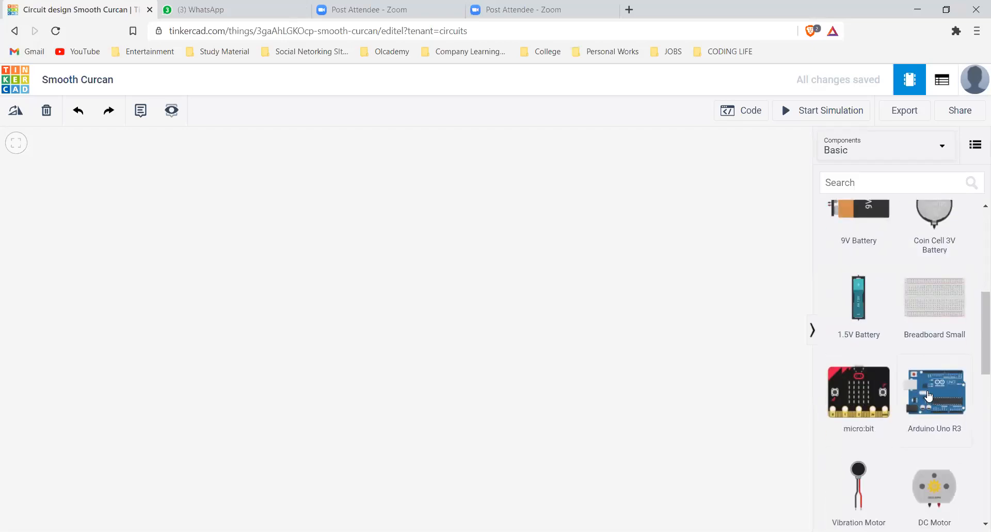
left_click(413, 299)
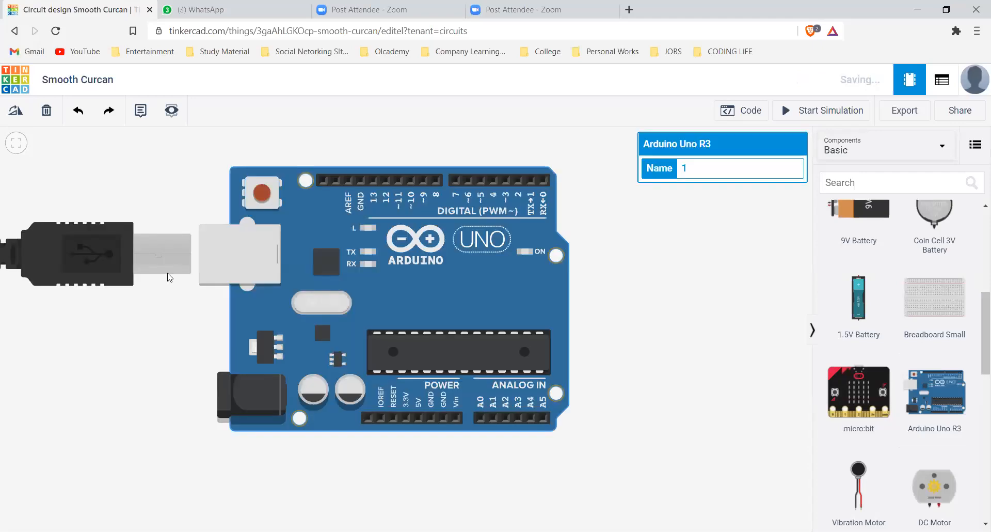
left_click_drag(400, 241, 485, 233)
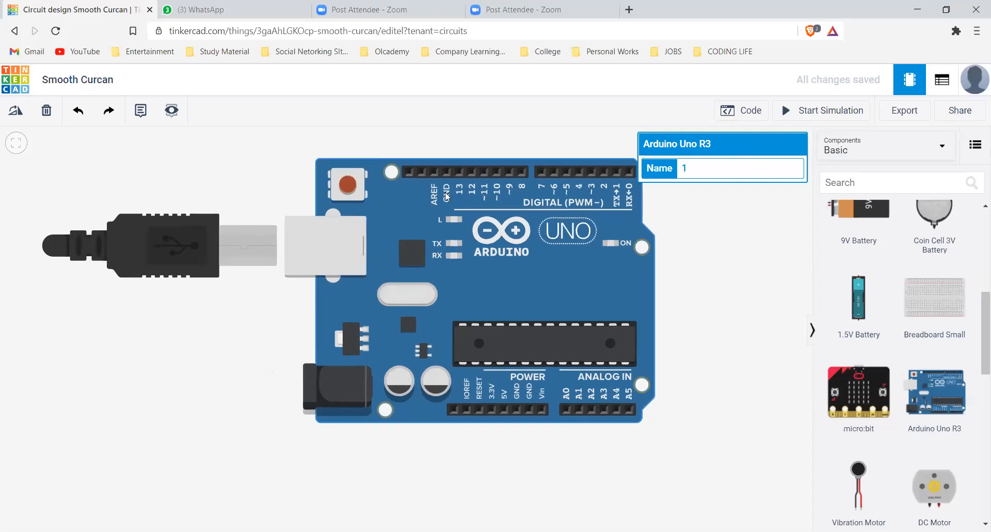
left_click_drag(387, 239, 381, 246)
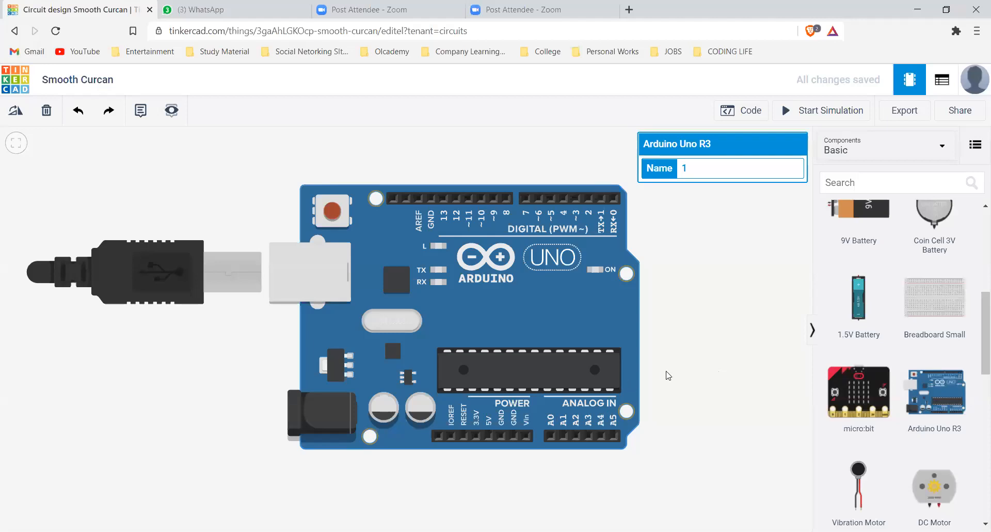
Place a small breadboard beside the Arduino Uno, on the side opposite its USB plug, level with the board
scroll(650, 304, "down", 1)
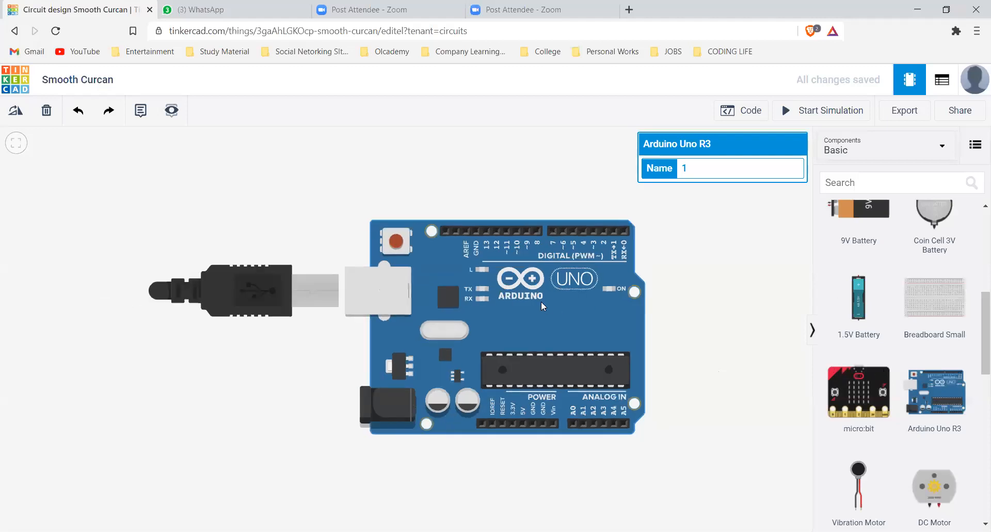
scroll(469, 333, "down", 1)
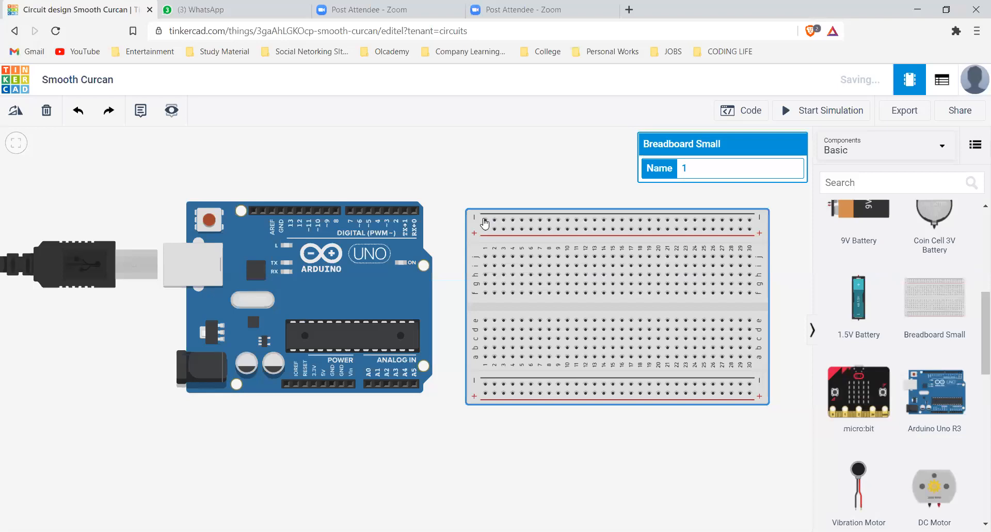
left_click(485, 229)
left_click_drag(473, 219, 475, 214)
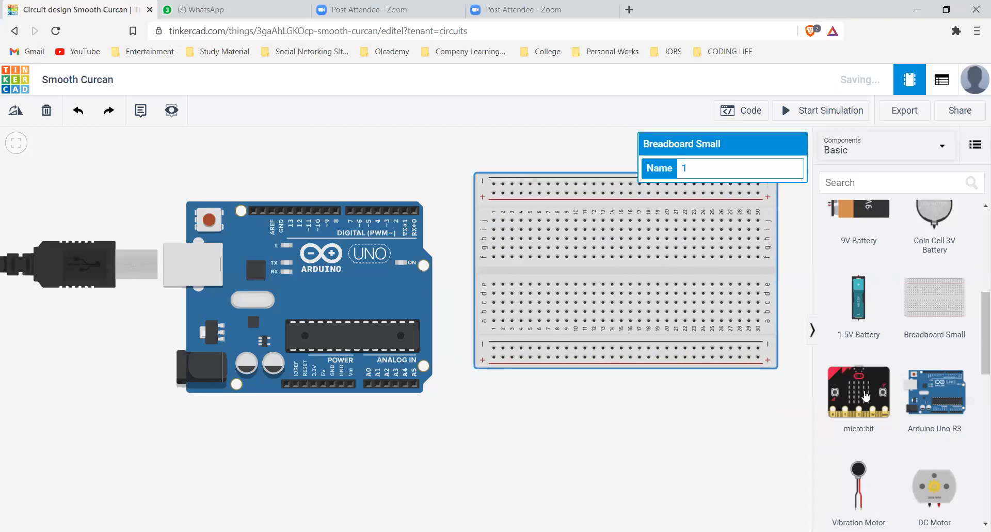
Place a red LED on the lower half of the breadboard with its legs in row a, columns 4 and 5
scroll(866, 395, "up", 1)
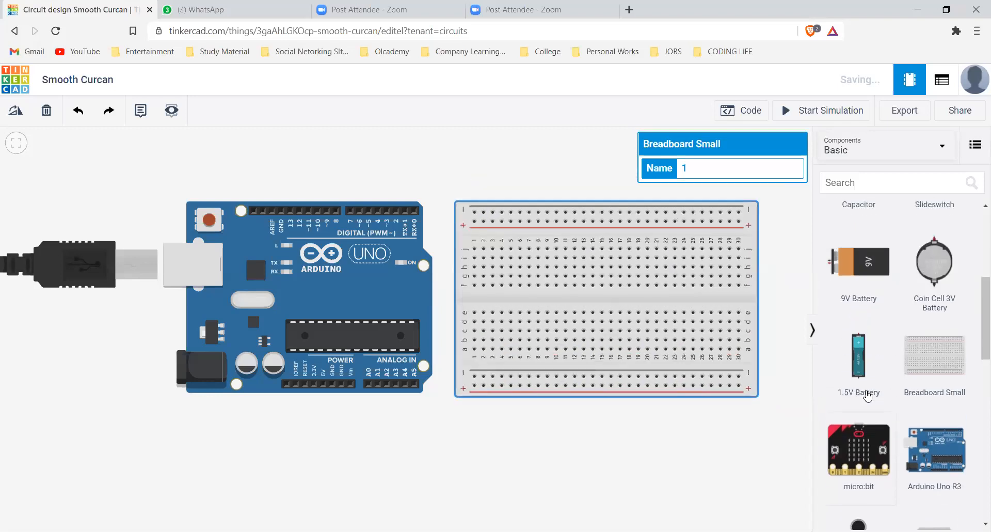
scroll(912, 463, "down", 3)
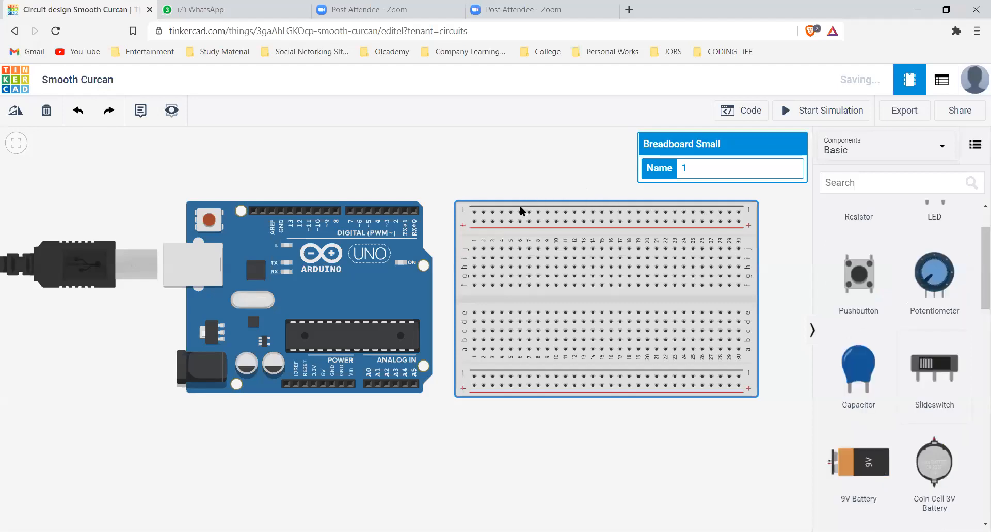
key("Escape")
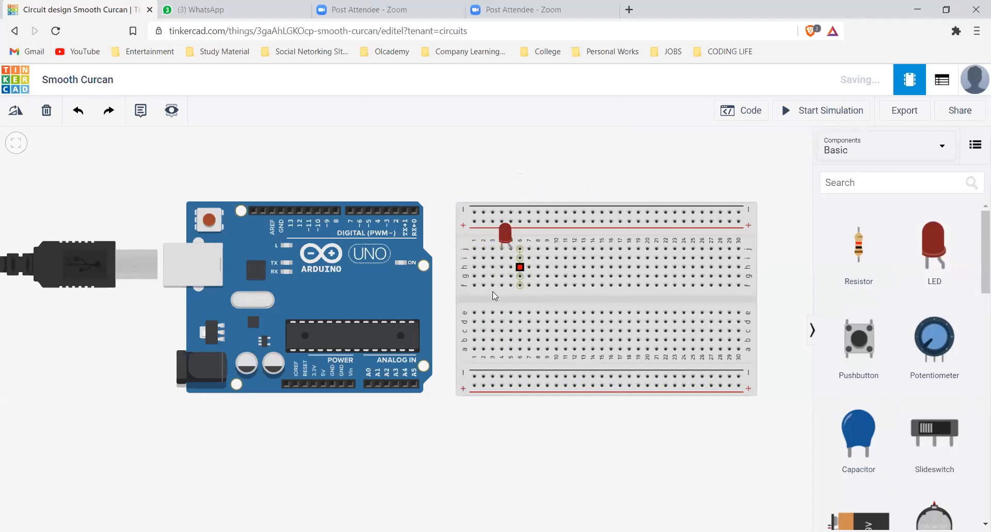
left_click_drag(514, 241, 513, 341)
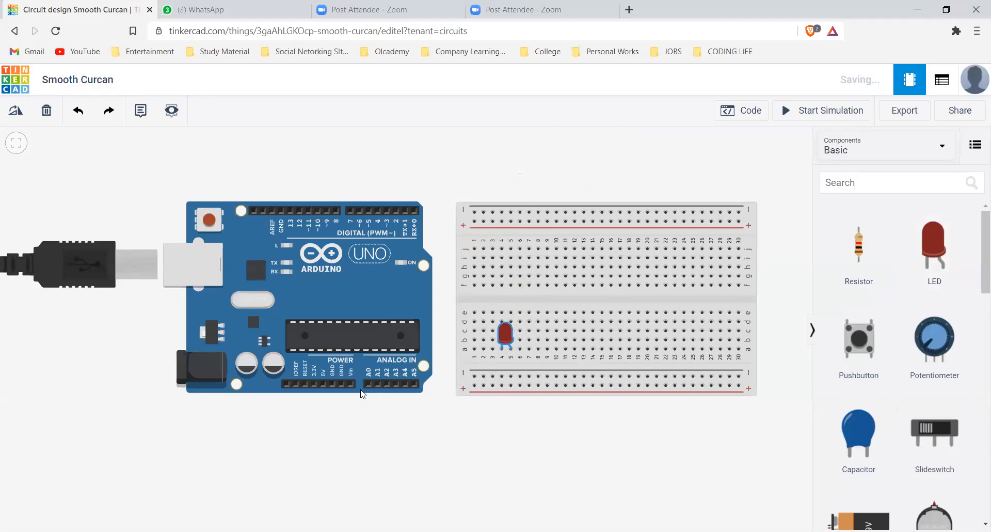
Wire the Arduino's 5V pin to the breadboard's lower positive rail and its GND pin to the lower negative rail
scroll(341, 384, "up", 1)
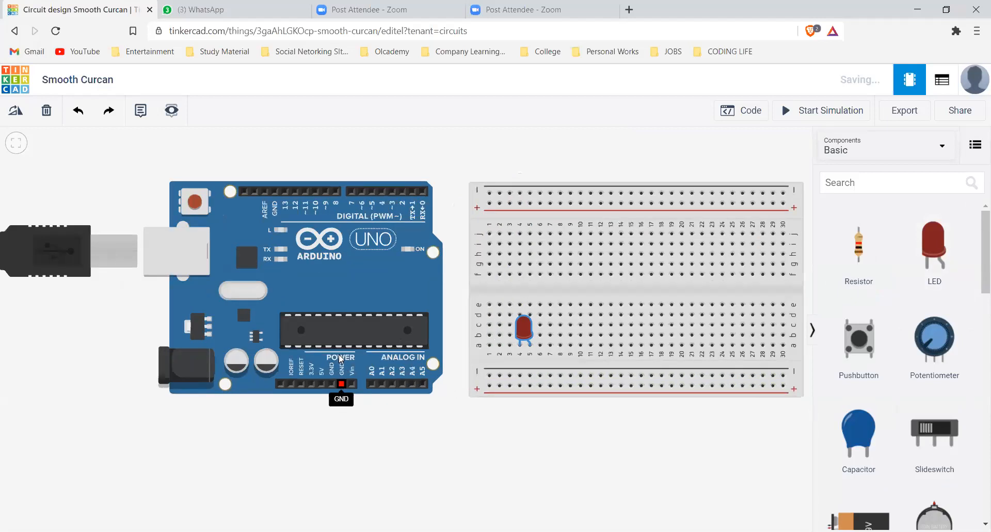
scroll(284, 387, "up", 1)
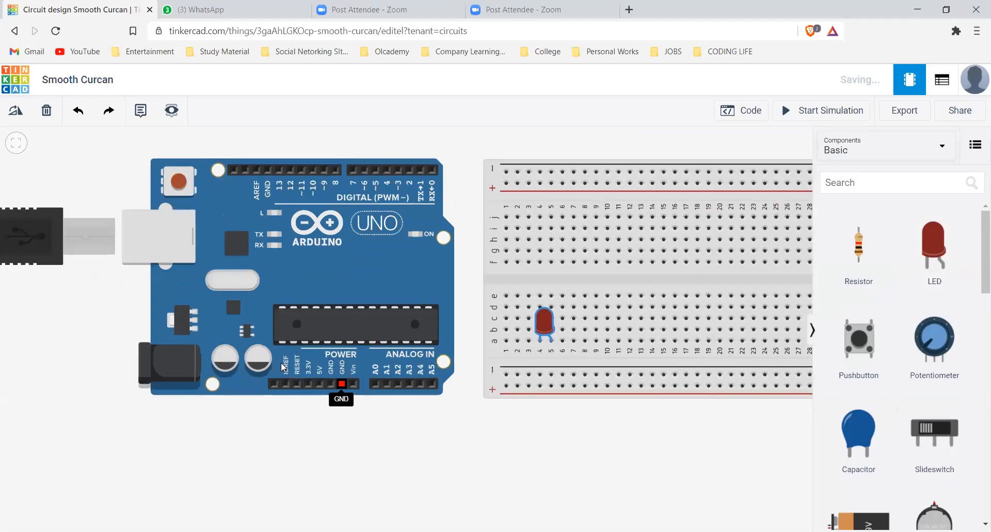
scroll(309, 380, "up", 1)
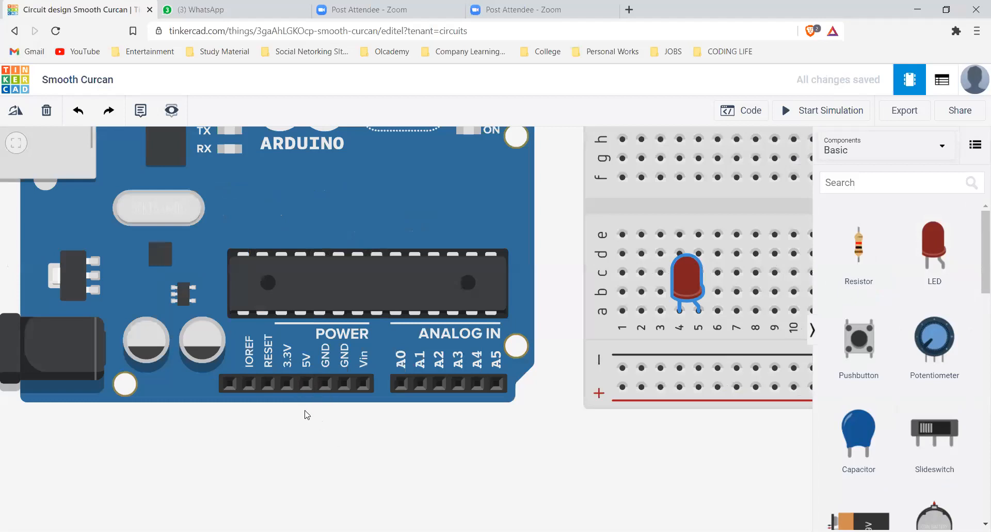
left_click(306, 385)
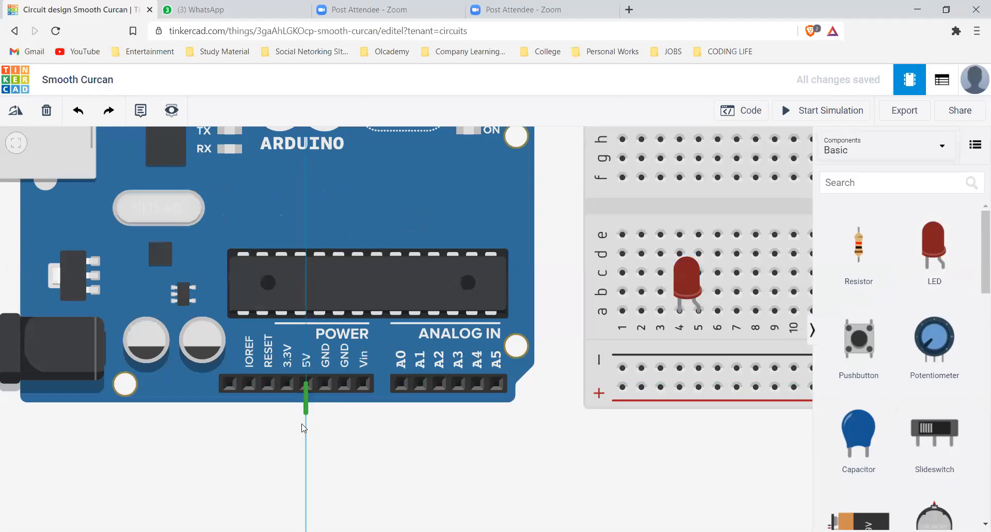
left_click(307, 413)
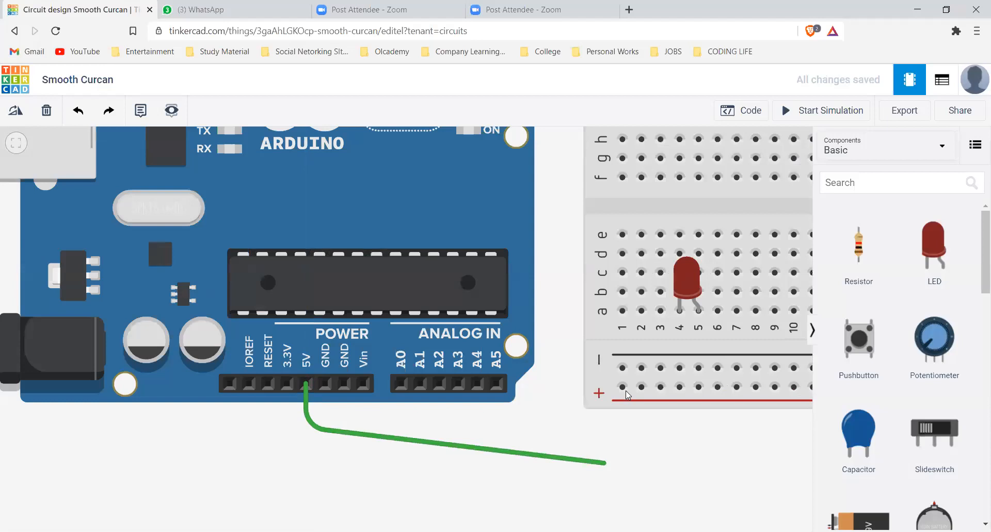
left_click(311, 385)
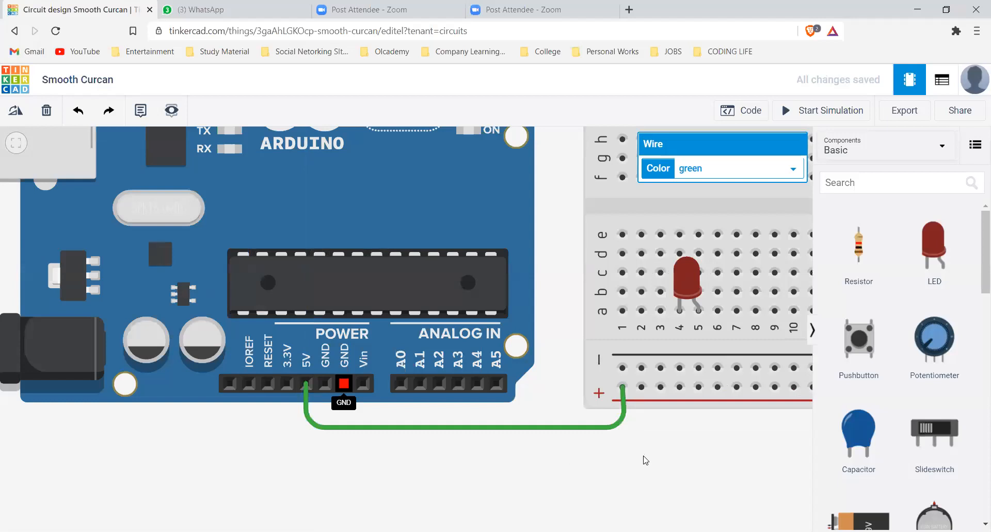
left_click(645, 367)
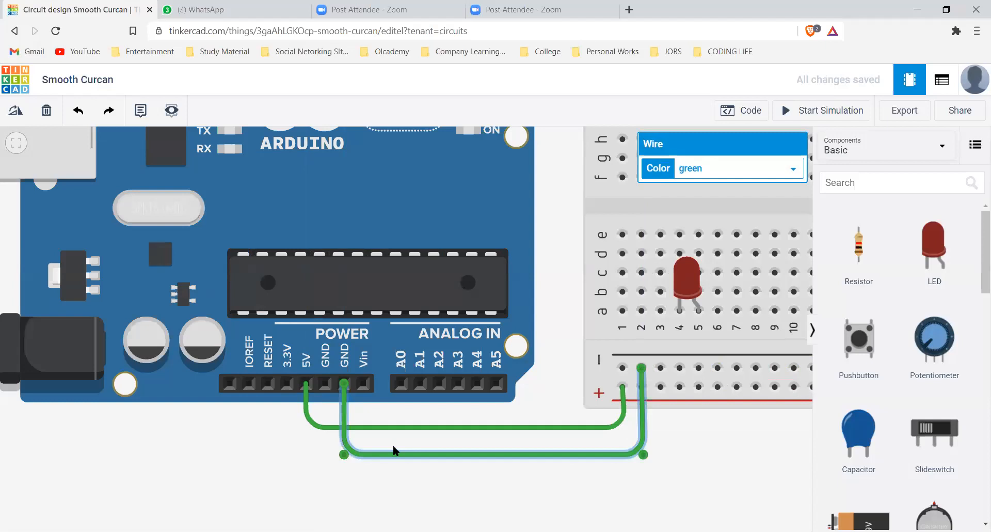
Connect the lower and upper positive rails with a wire routed around the column 30 end of the breadboard
scroll(392, 454, "down", 1)
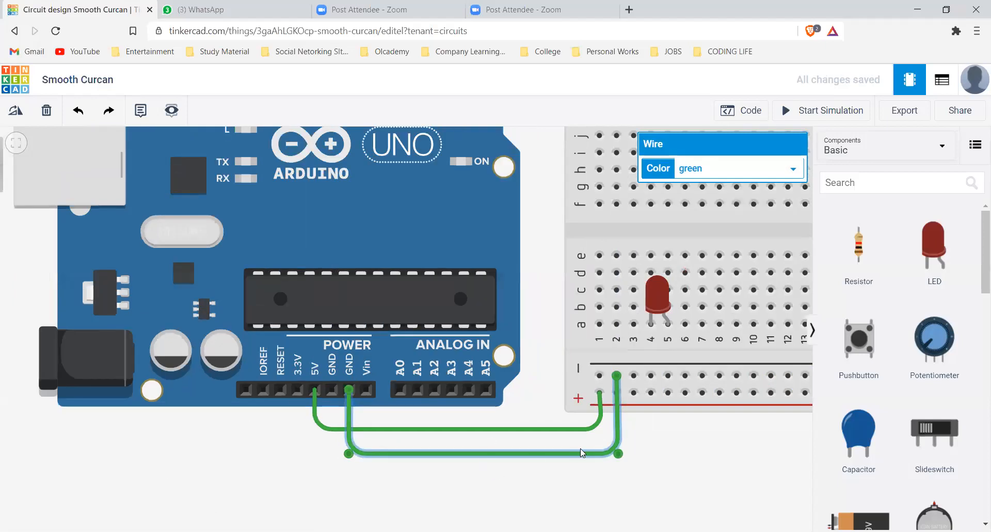
scroll(598, 467, "down", 1)
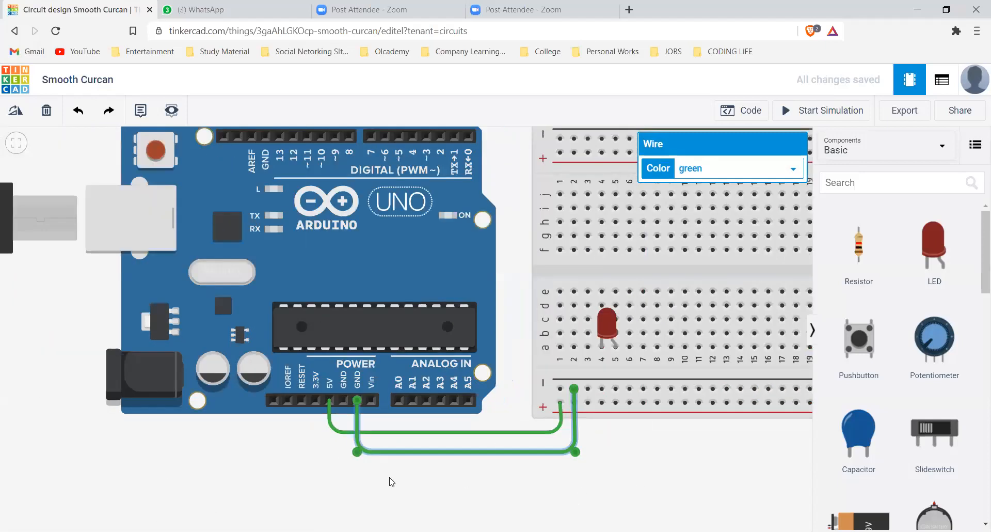
scroll(601, 449, "down", 1)
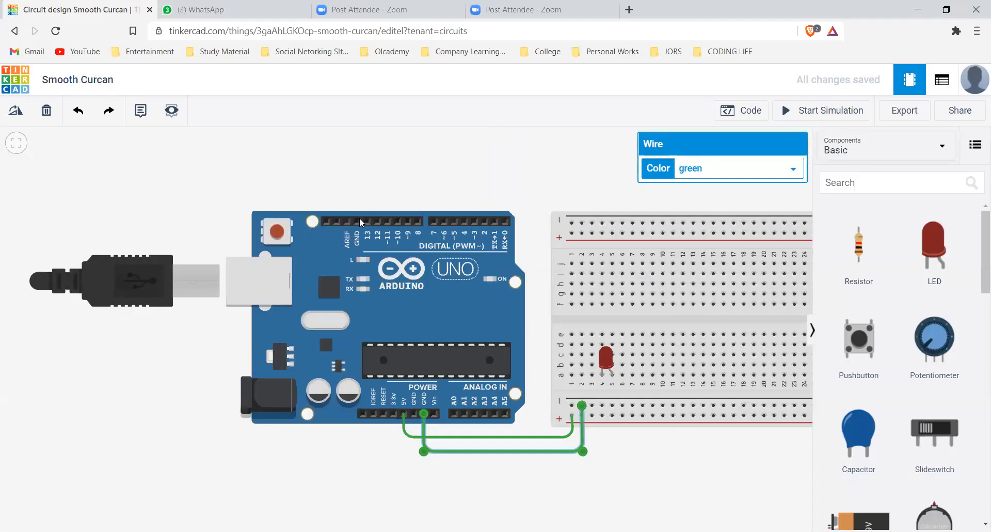
left_click_drag(676, 445, 412, 439)
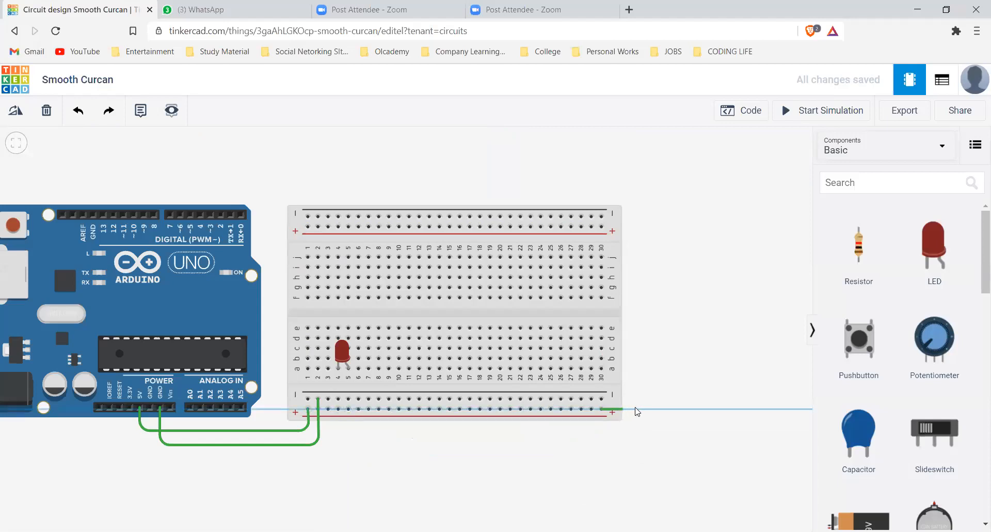
left_click(602, 409)
left_click(633, 408)
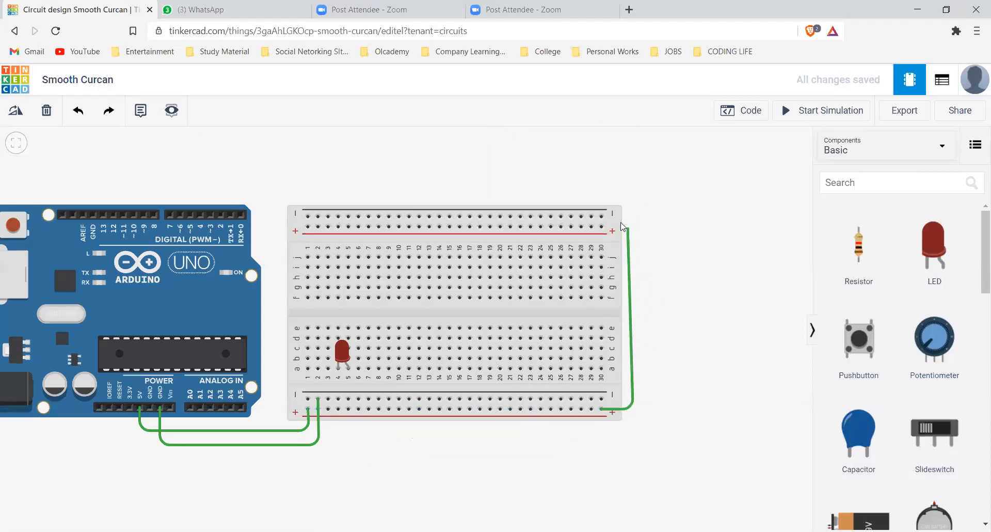
left_click(619, 230)
left_click(601, 225)
Connect the lower and upper negative rails with a wire routed outside the positive-rail wire
left_click(602, 399)
left_click(654, 336)
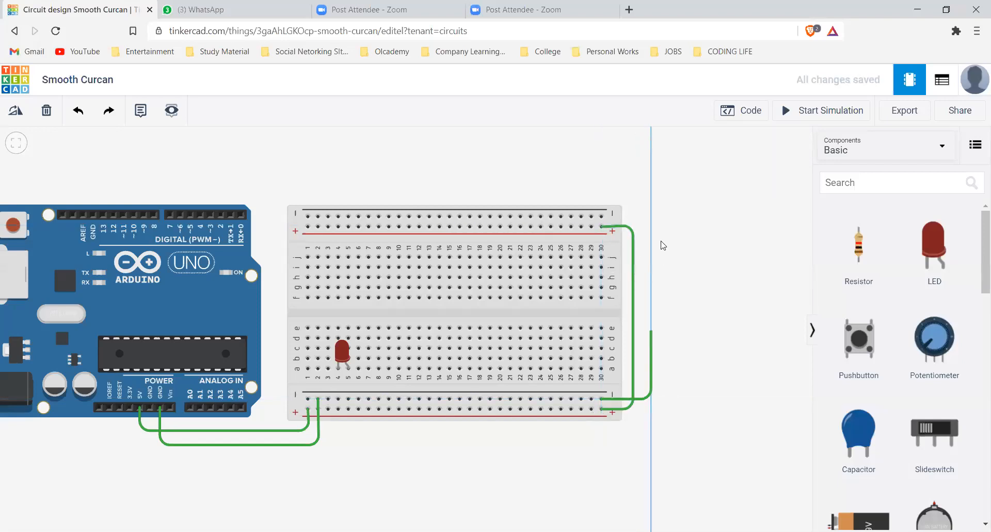
left_click(652, 215)
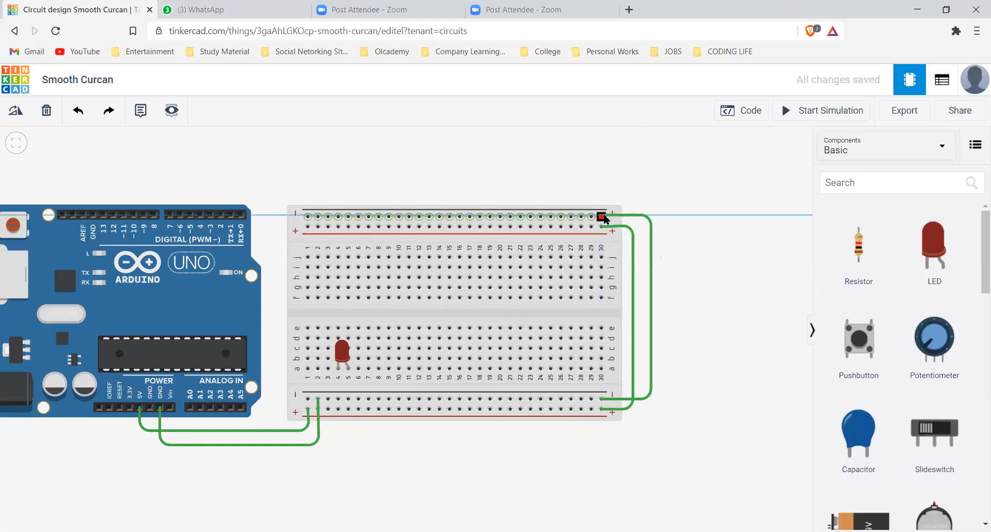
left_click(602, 216)
left_click(512, 475)
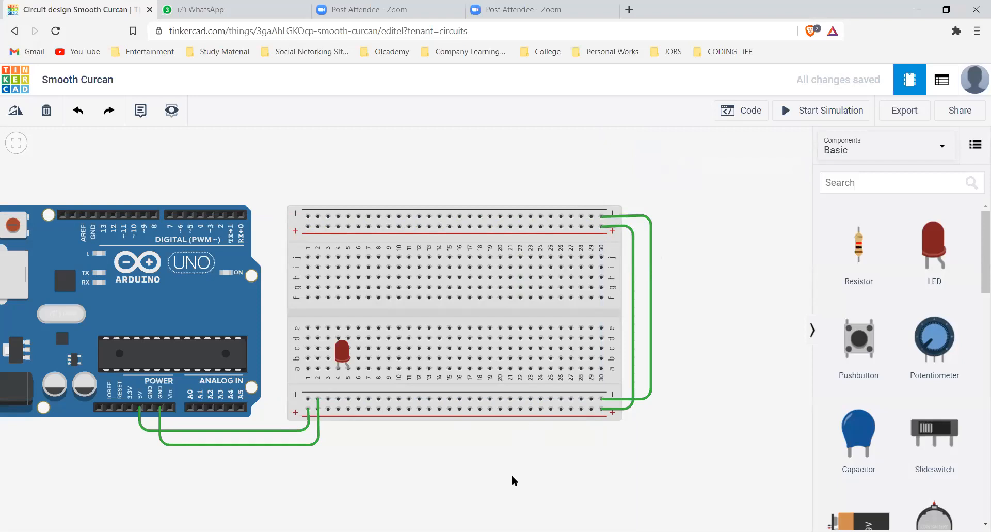
Color the 5V wire and the wire joining the two positive rails red
left_click(279, 429)
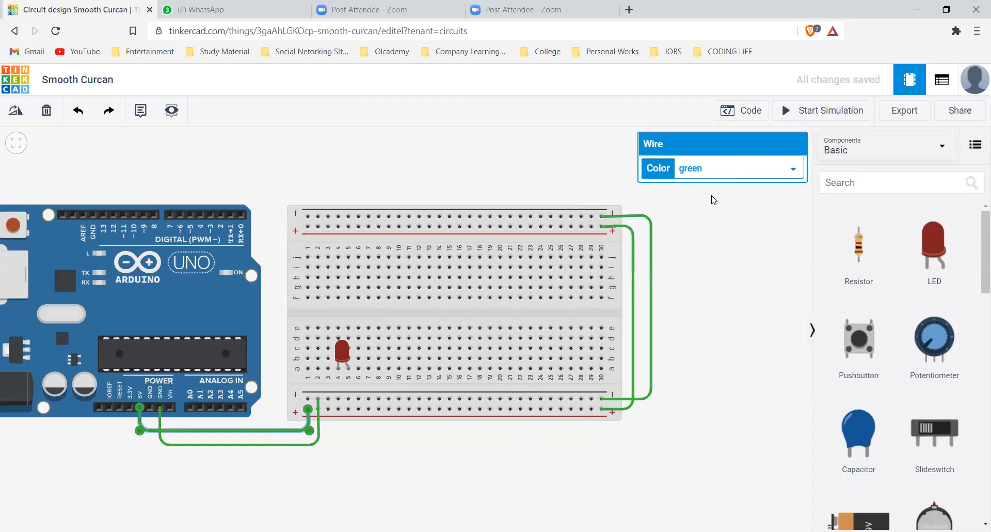
left_click(733, 168)
left_click(691, 195)
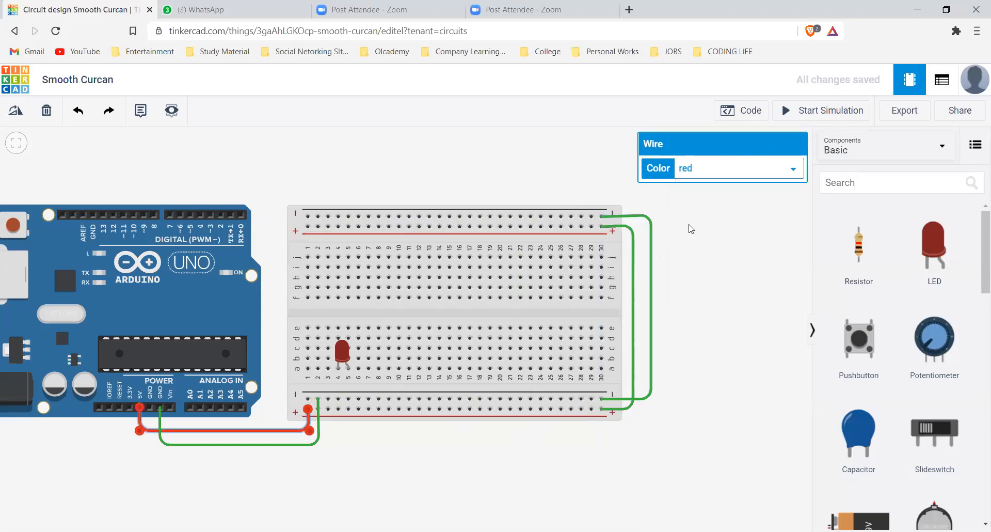
left_click(718, 164)
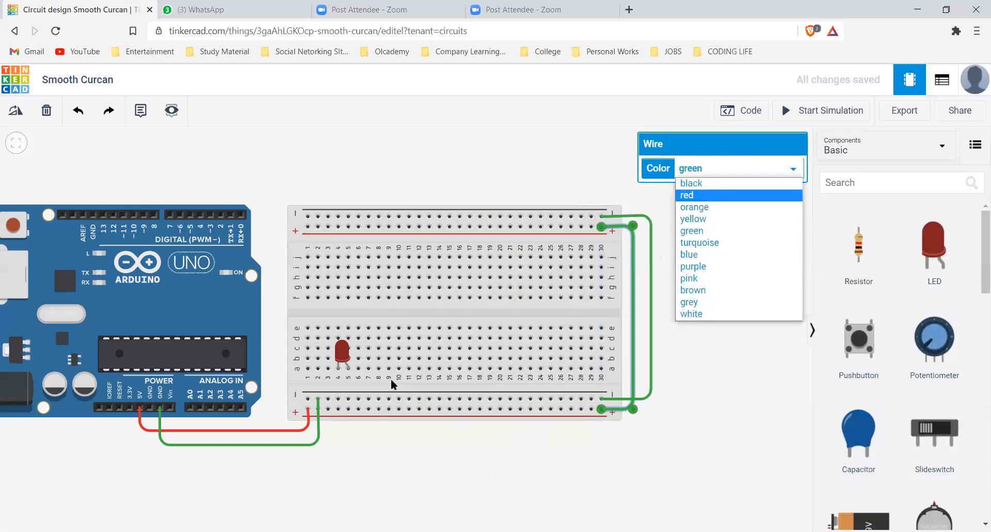
key("Return")
Color the Arduino's GND wire and the wire joining the two negative rails black
left_click(319, 438)
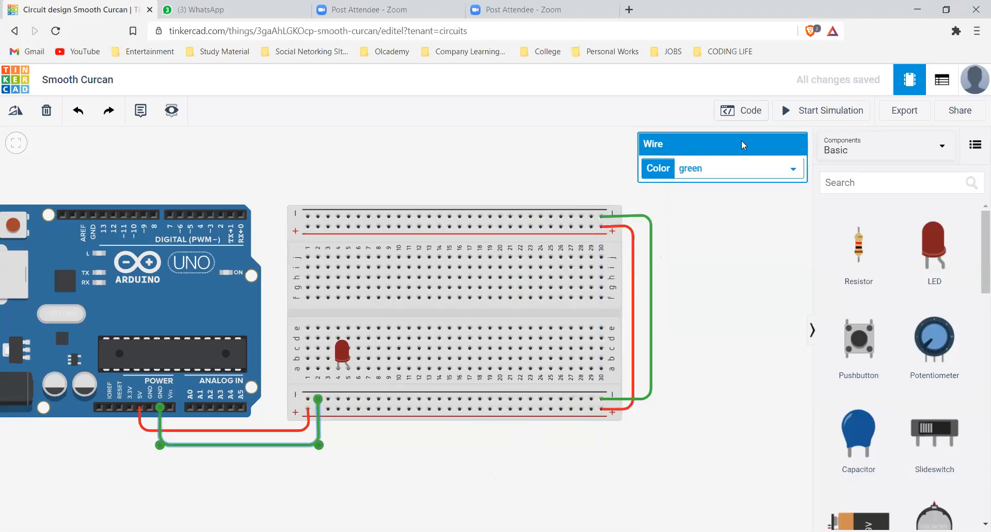
left_click(694, 169)
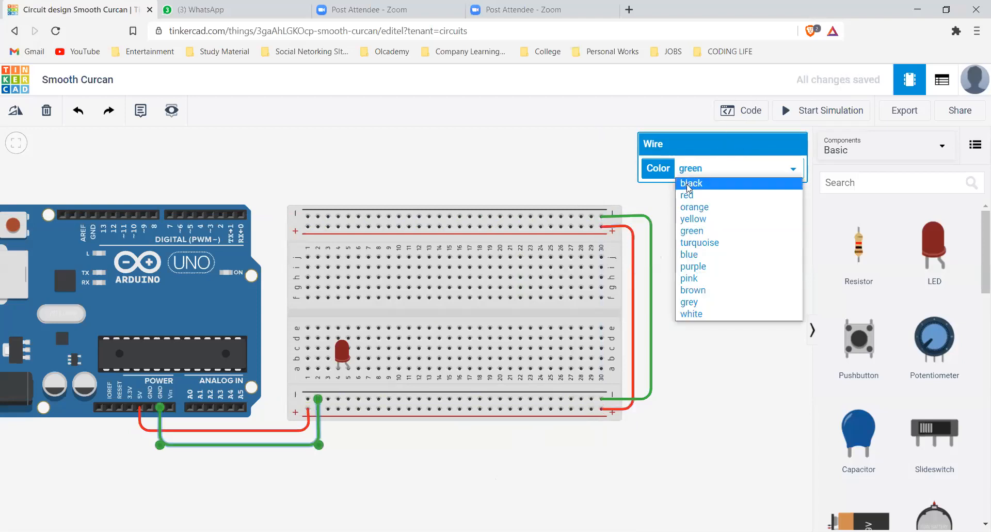
key("Return")
left_click(652, 248)
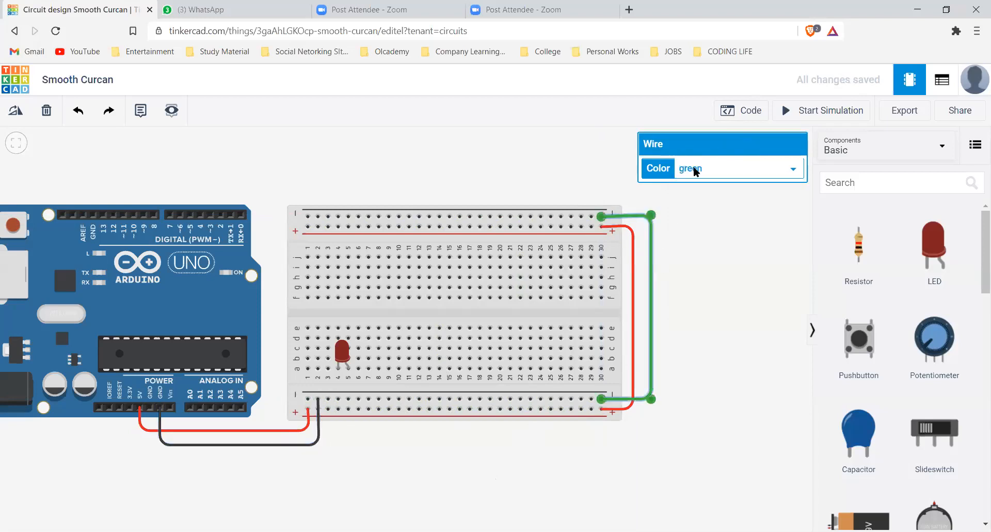
left_click(694, 169)
left_click(696, 184)
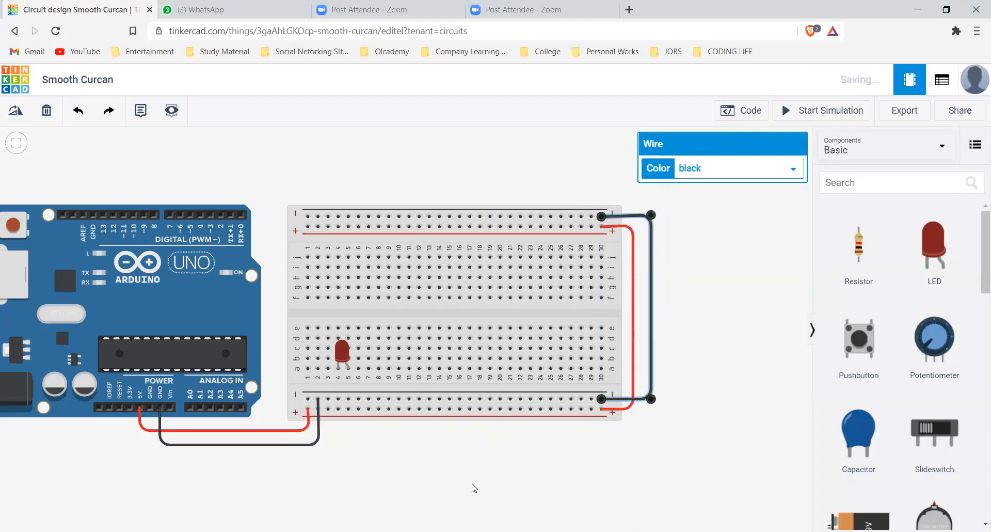
Move the LED to row f across columns 5 and 6, and wire its column 5 leg to the lower negative rail
left_click_drag(382, 458, 533, 455)
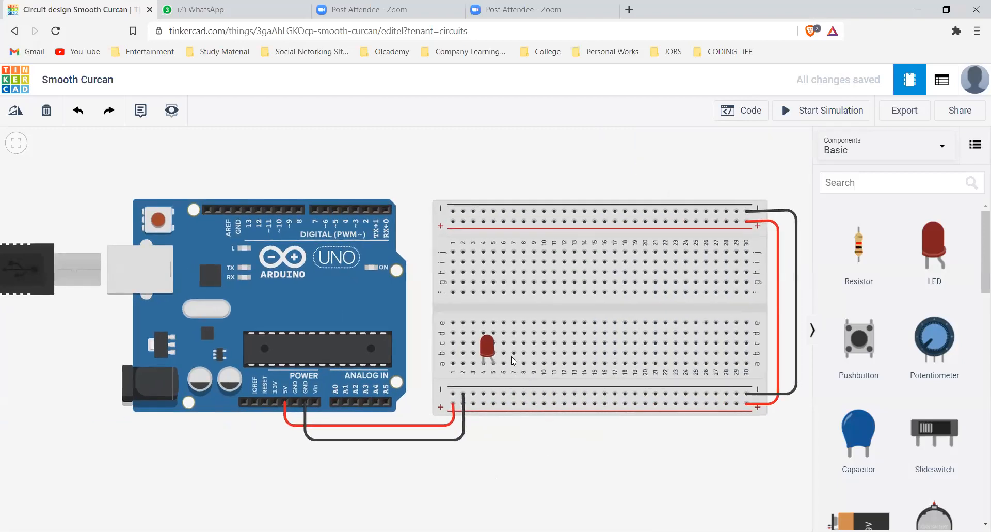
left_click_drag(487, 345, 503, 271)
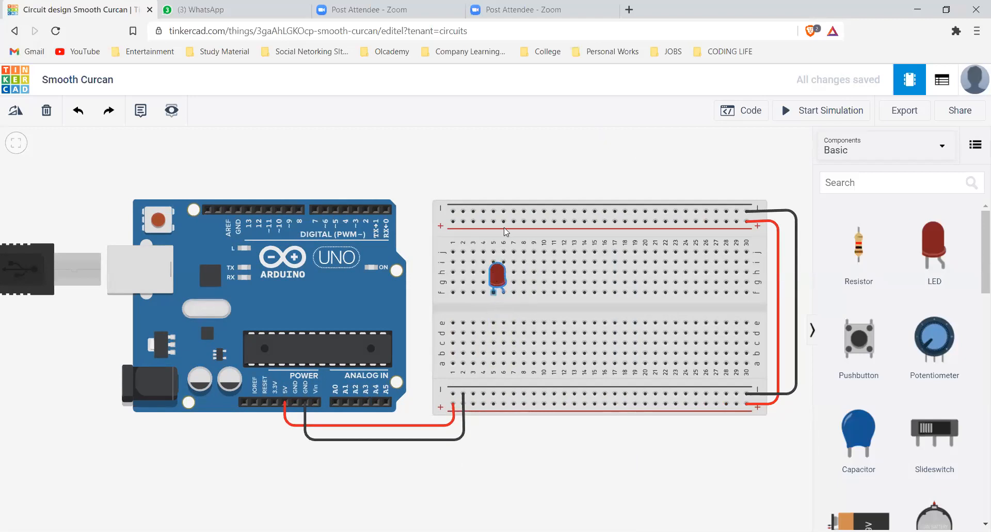
left_click(498, 176)
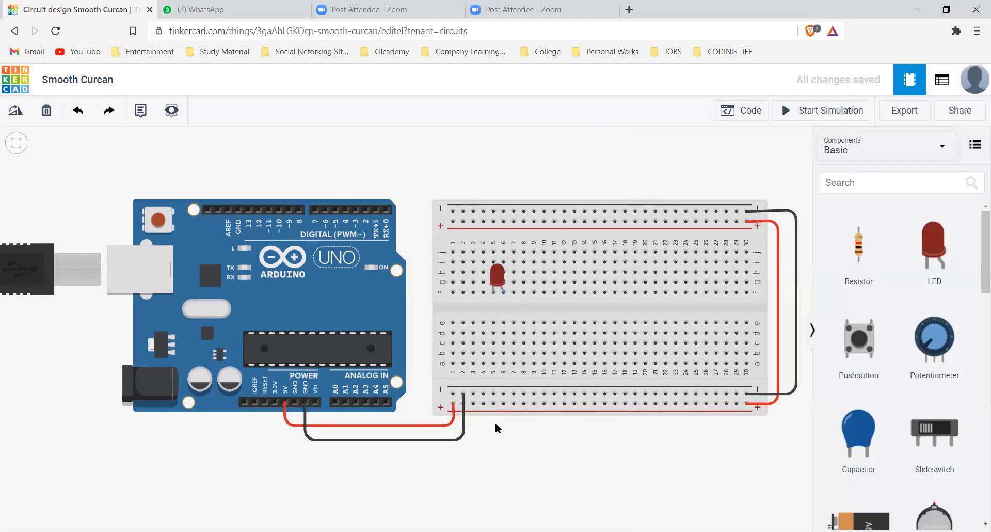
left_click(493, 393)
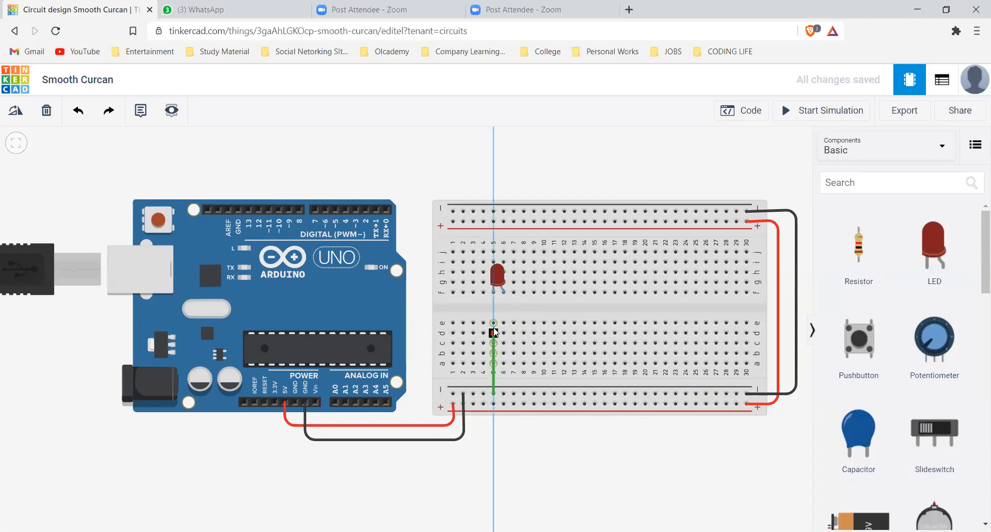
left_click(493, 293)
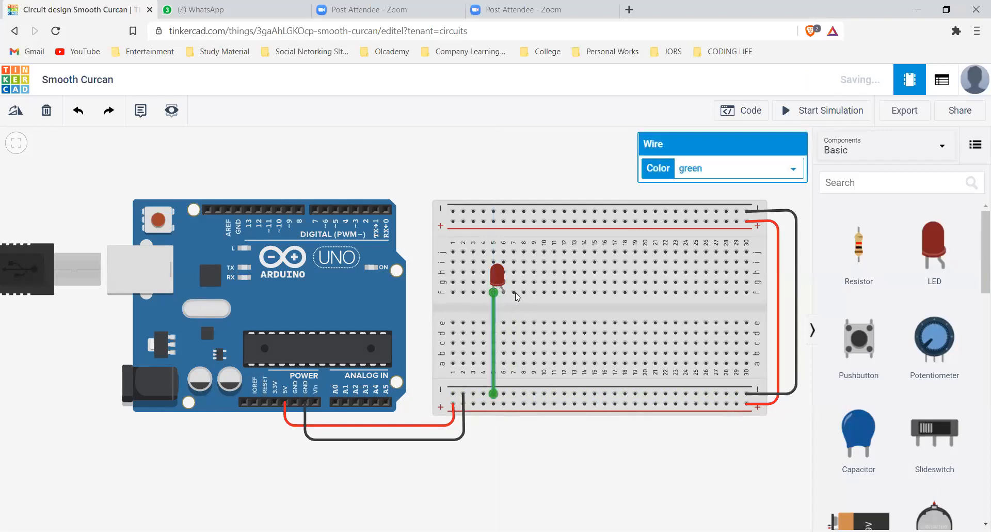
Try wiring the LED's column 6 leg straight to the lower positive rail, and delete that wire
left_click(503, 292)
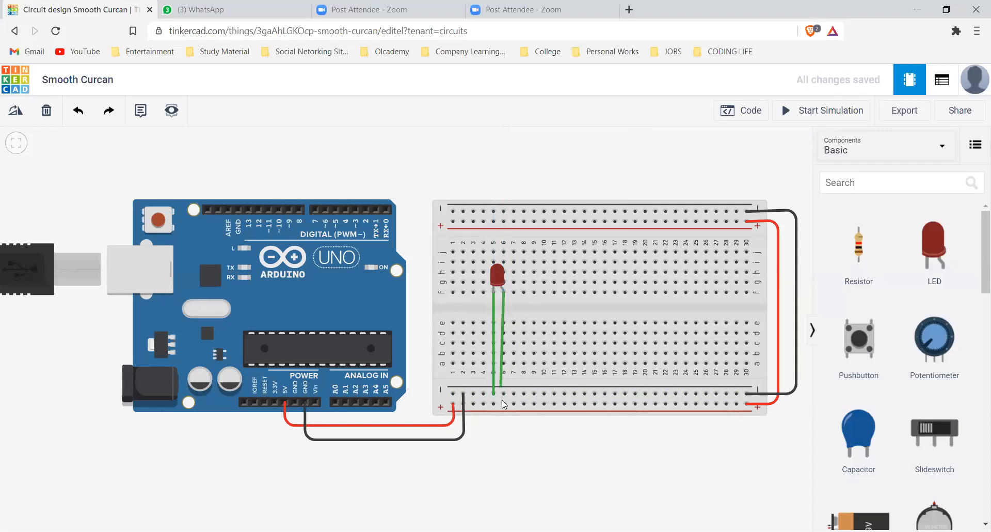
left_click(504, 404)
left_click(655, 128)
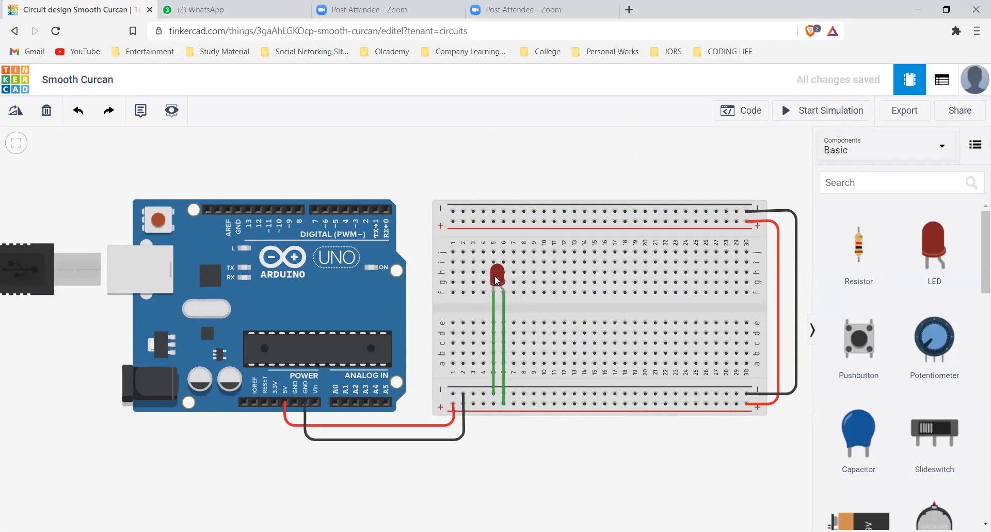
left_click(503, 329)
key("Delete")
Place a 1 kΩ resistor in column 6 and wire it between the LED's column 6 leg and the lower positive rail
left_click_drag(848, 238, 504, 351)
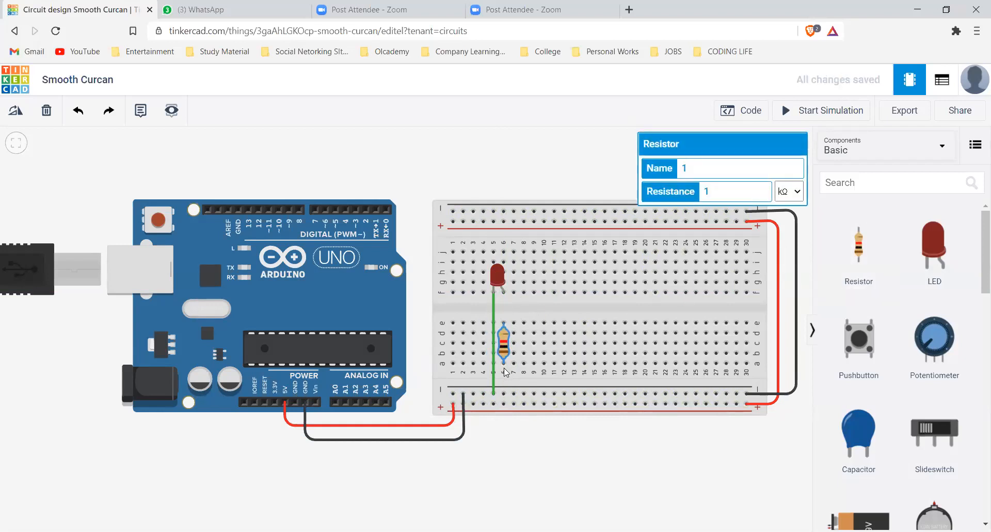
left_click(503, 292)
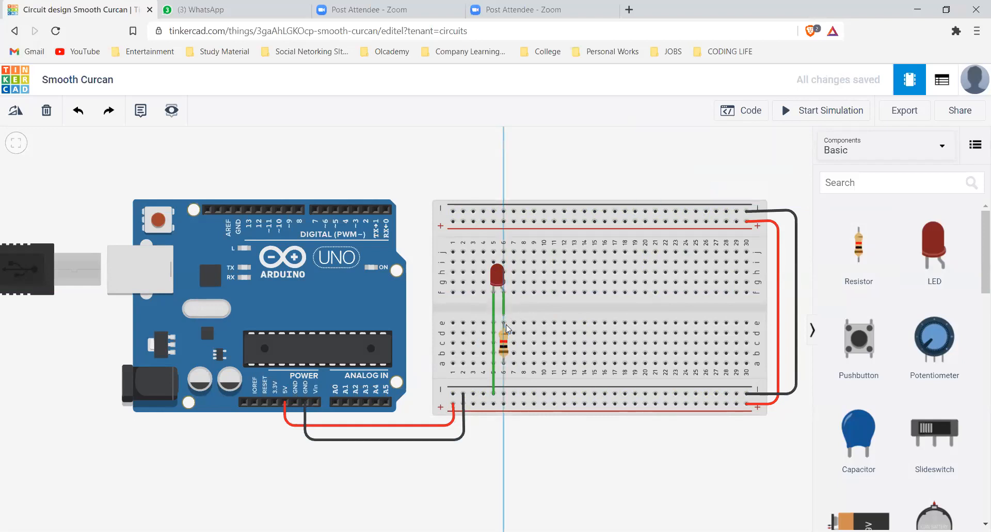
left_click(503, 323)
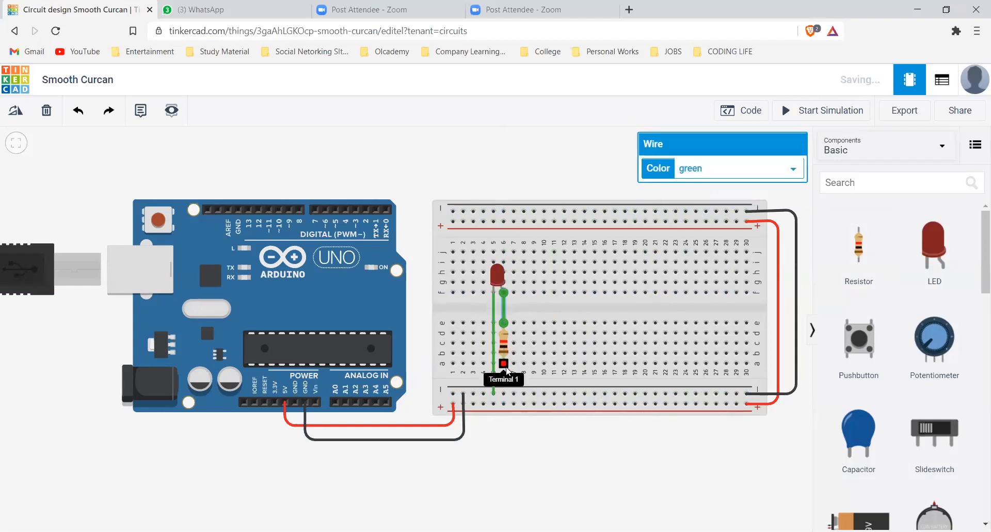
left_click(504, 364)
left_click(505, 402)
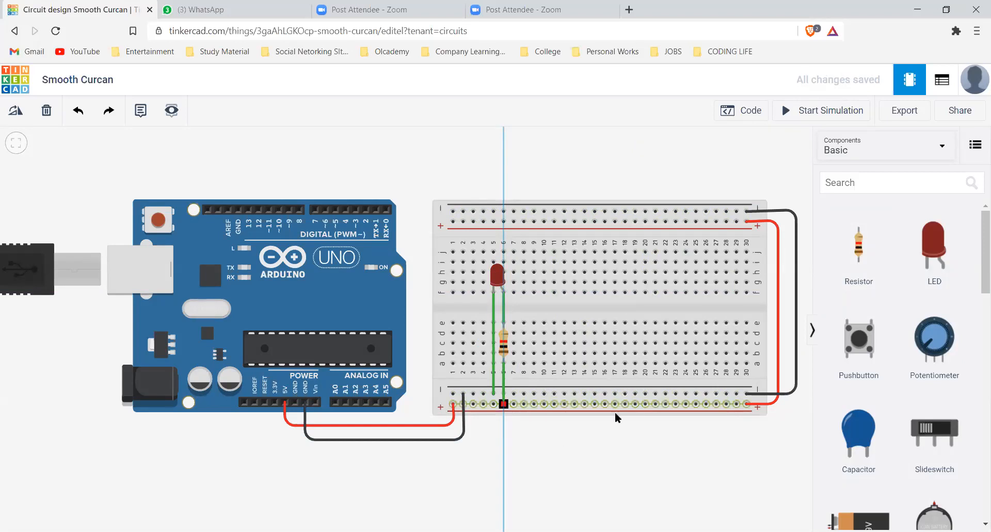
Run the simulation, inspect the LED's current information, and stop the simulation
left_click(815, 111)
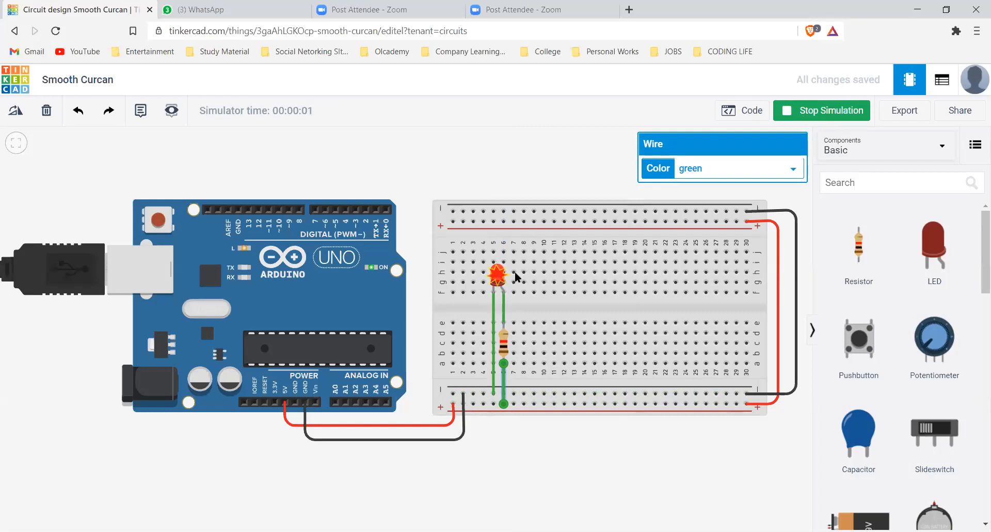
mouse_move(503, 283)
left_click(497, 280)
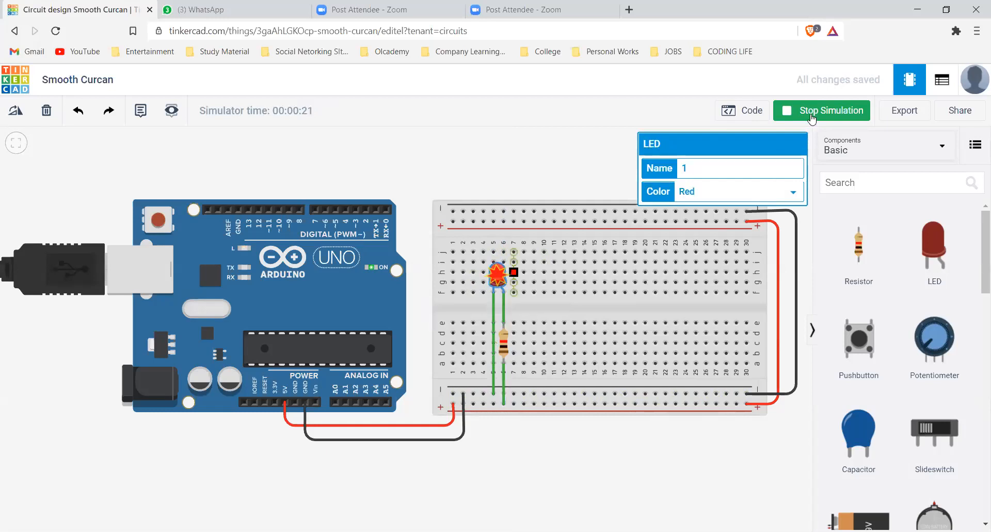
left_click(538, 181)
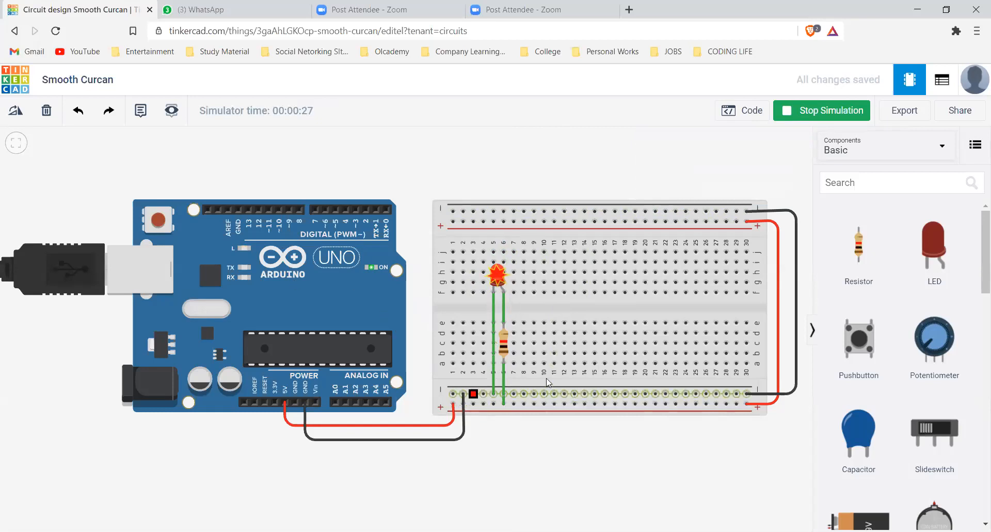
left_click(859, 114)
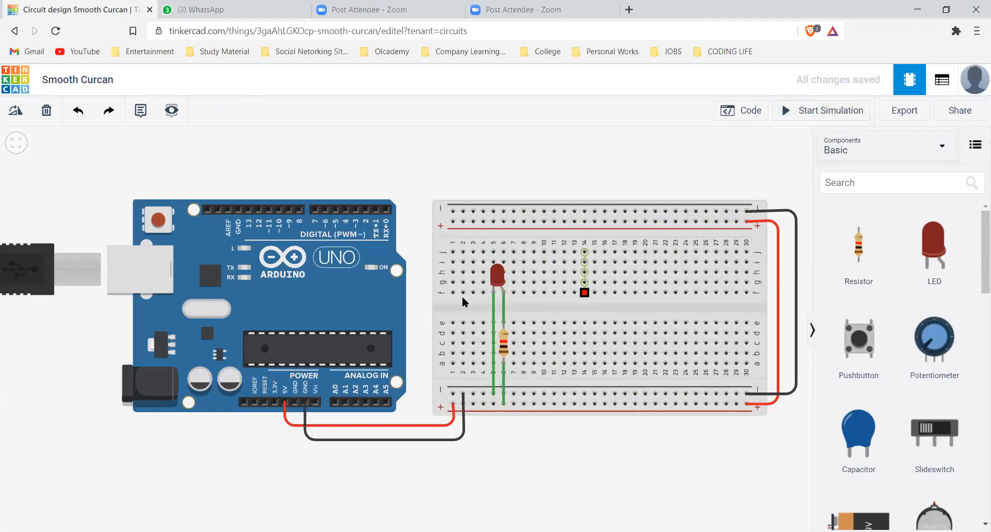
Delete the LED, the resistor and their green wires, keeping the Arduino's power wiring to the breadboard
left_click(498, 276)
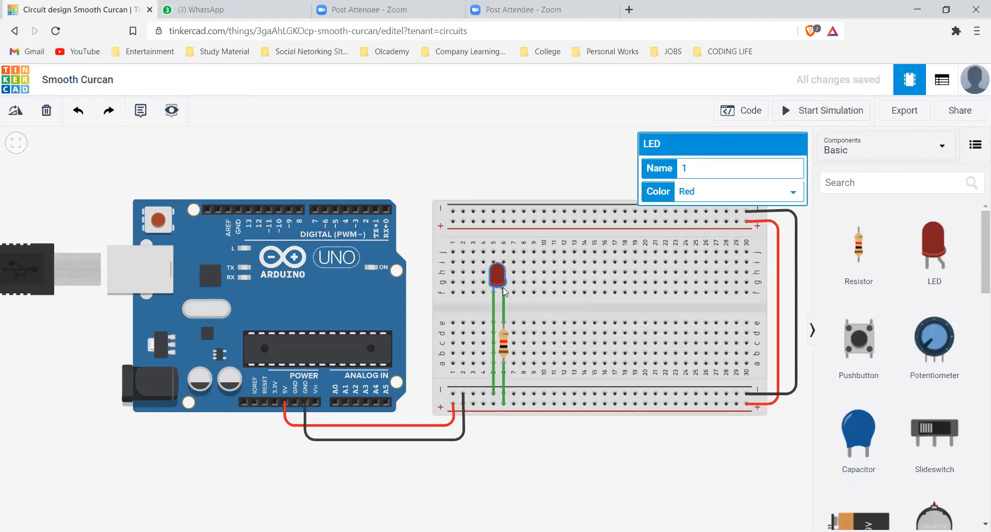
key("Delete")
left_click(504, 341)
key("Delete")
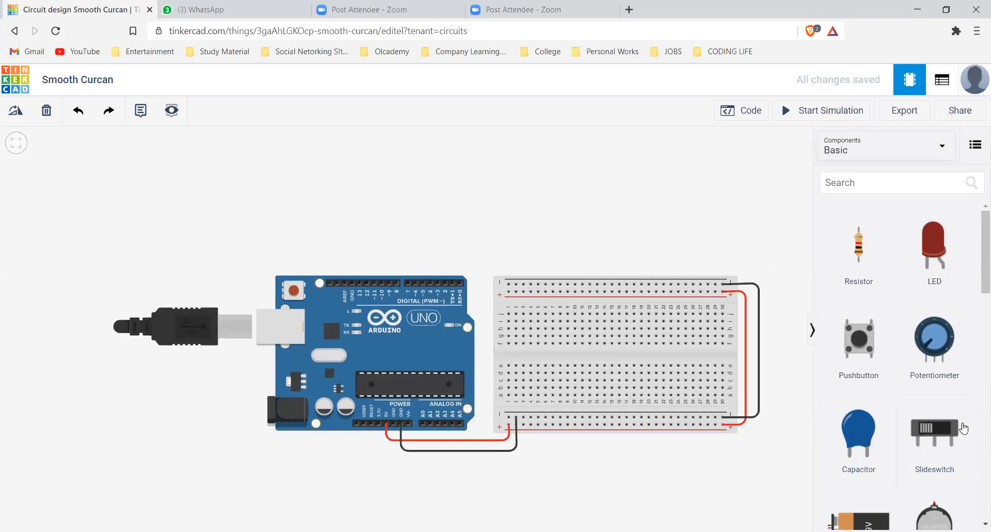
Look through the basic components library, including the batteries, boards, motors and servo
scroll(959, 432, "down", 4)
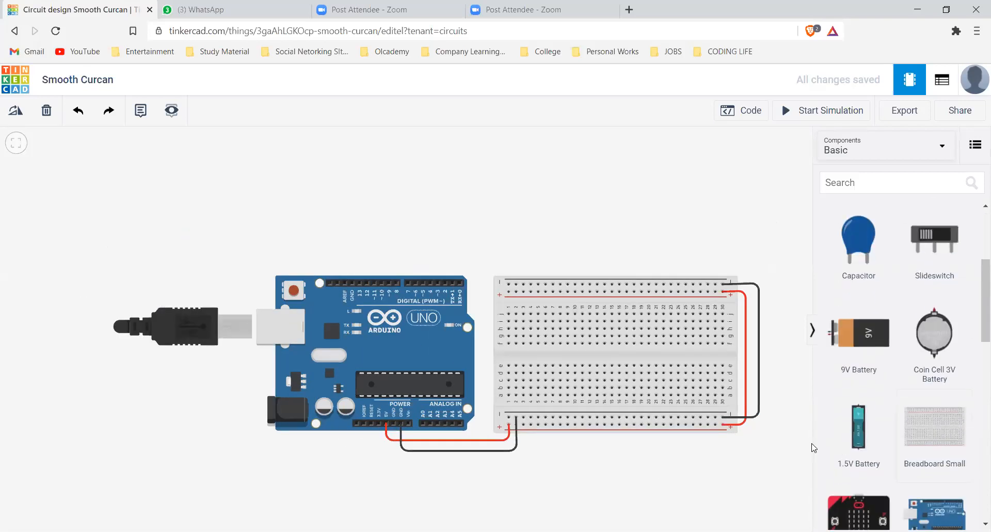
scroll(931, 392, "down", 10)
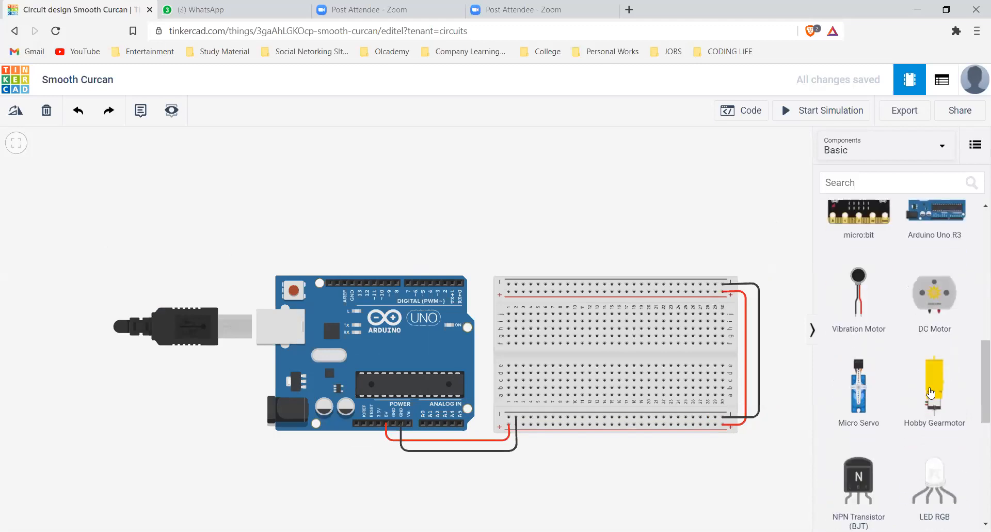
scroll(930, 393, "up", 2)
scroll(930, 393, "down", 1)
scroll(930, 397, "up", 1)
scroll(927, 400, "up", 4)
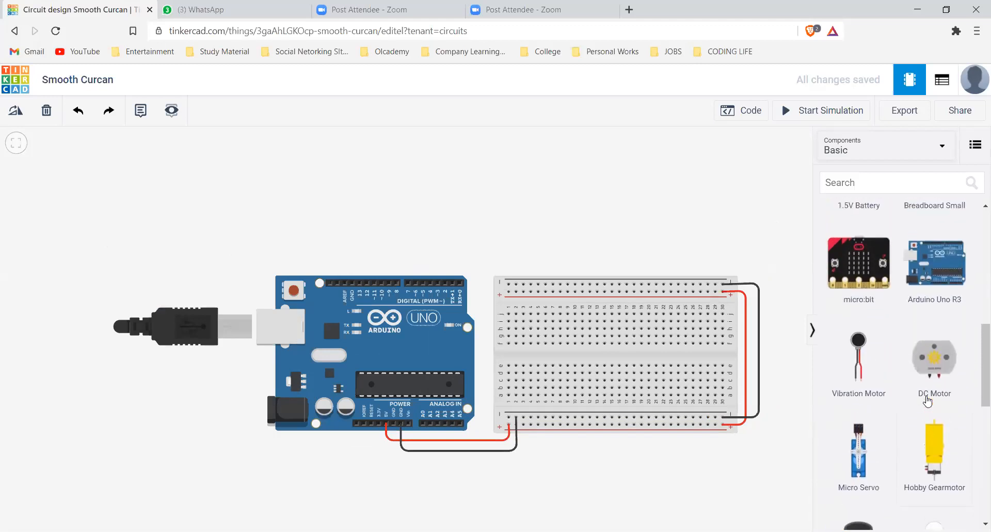
scroll(927, 399, "up", 5)
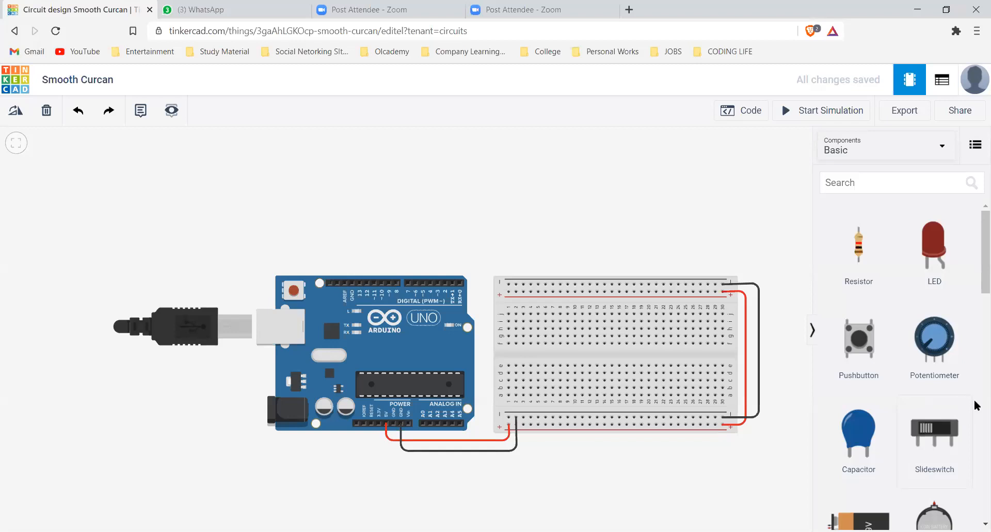
Add a micro servo above the Arduino and rotate it to lie horizontally with its connector facing the breadboard side
scroll(875, 412, "down", 5)
scroll(877, 414, "down", 4)
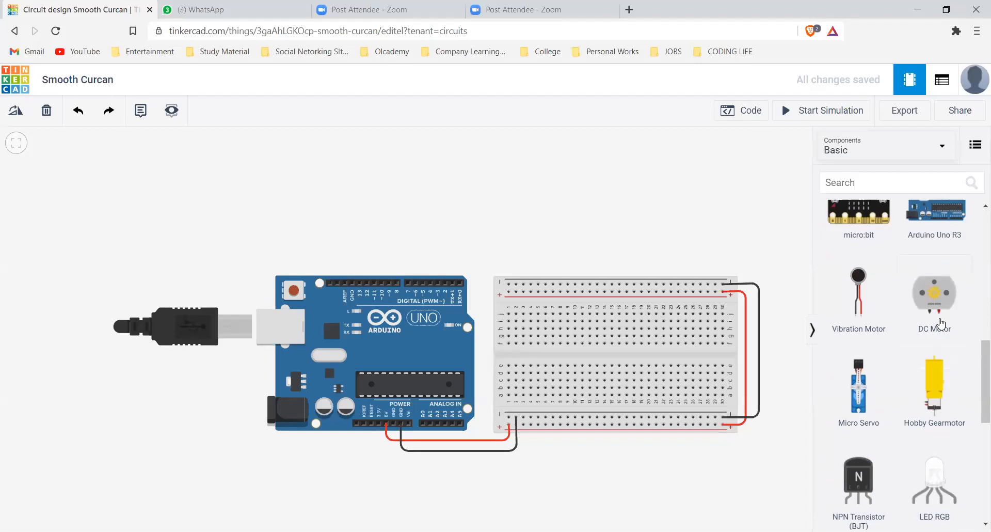
left_click(863, 397)
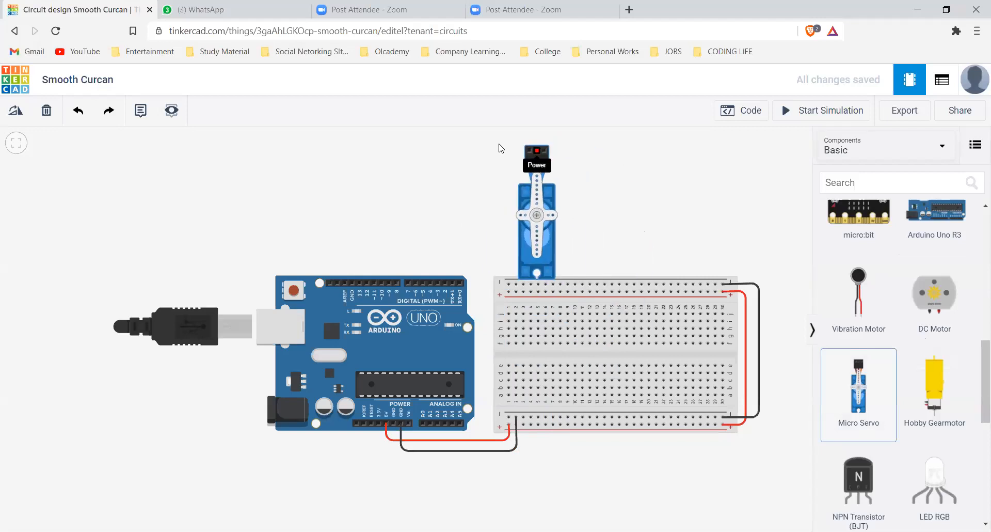
left_click(460, 148)
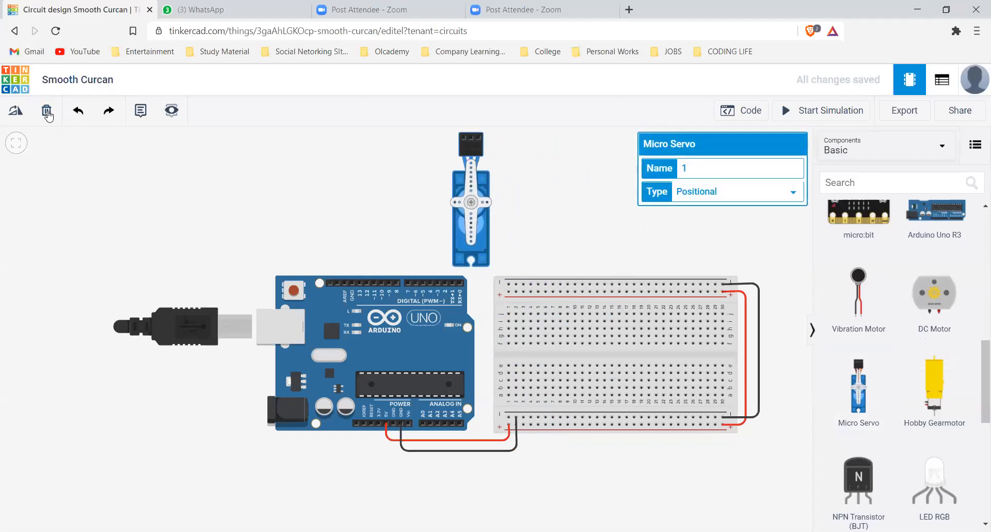
left_click(16, 110)
left_click(16, 110)
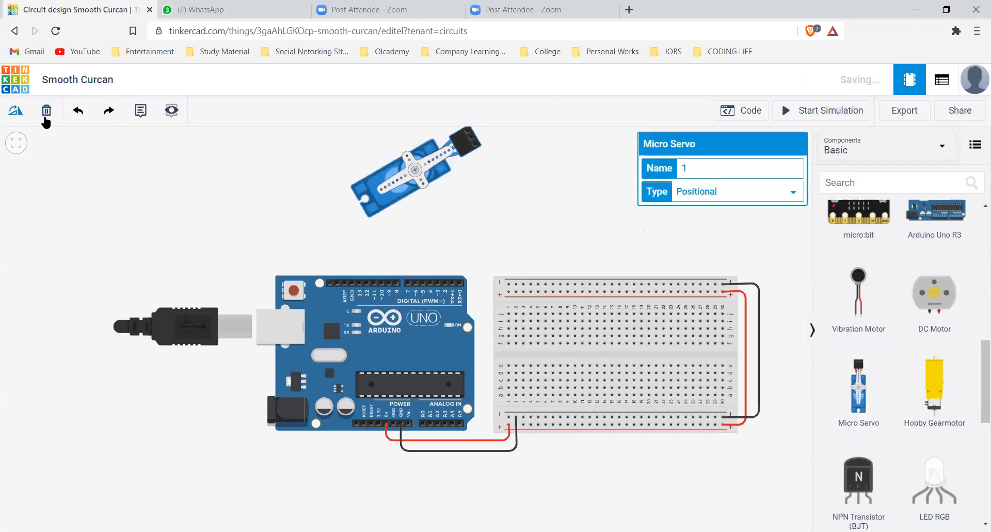
left_click(16, 110)
left_click_drag(375, 151, 401, 239)
left_click(509, 160)
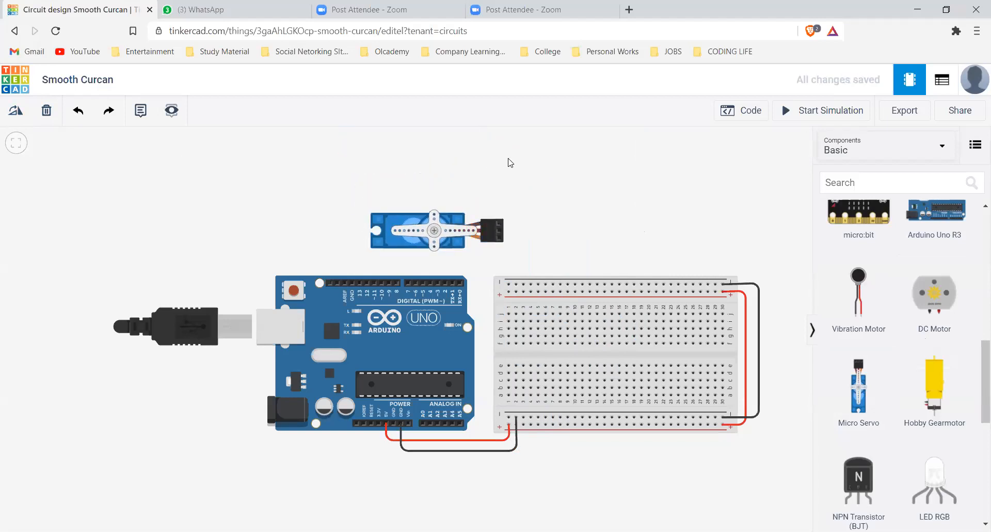
Wire the servo's ground pin to the breadboard's upper negative rail near column 20 with one corner, and color the wire black
left_click(499, 223)
left_click(651, 226)
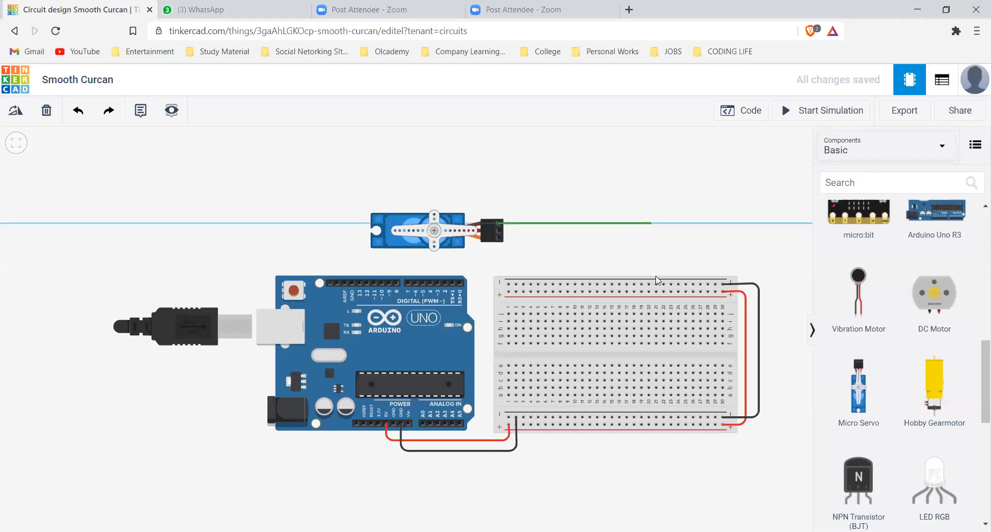
left_click(665, 278)
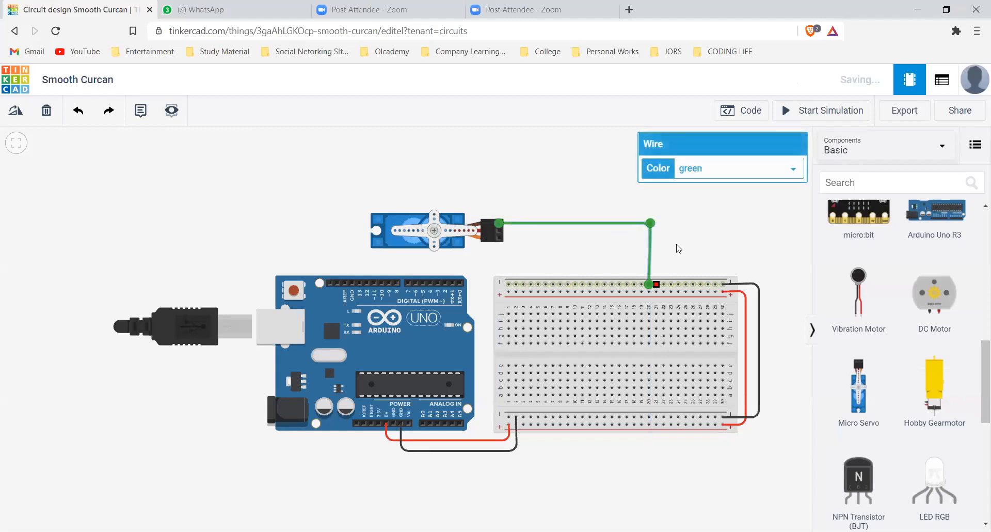
left_click(635, 236)
left_click(650, 227)
left_click(722, 168)
left_click(692, 243)
left_click(593, 253)
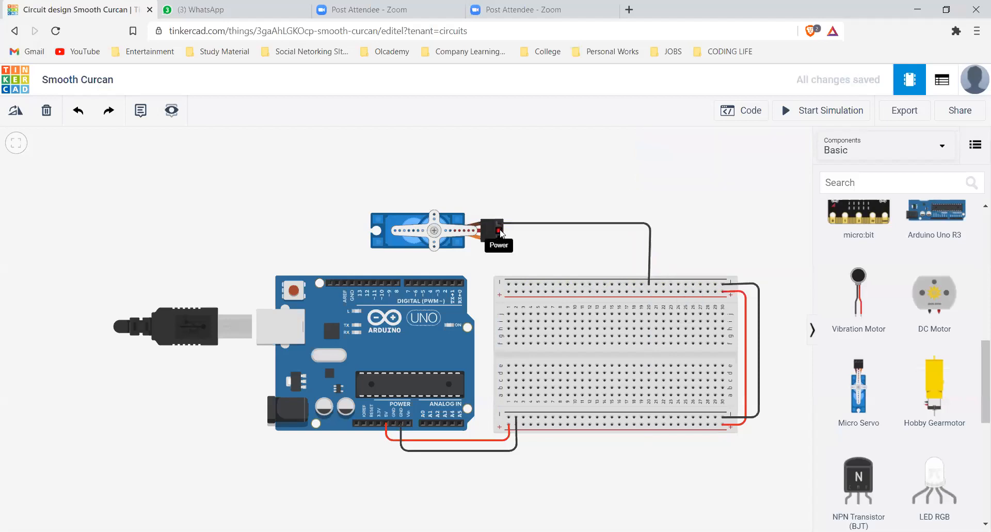
Wire the servo's power pin to the breadboard's upper positive rail near column 19 with one corner, and color the wire red
left_click(500, 231)
left_click(640, 231)
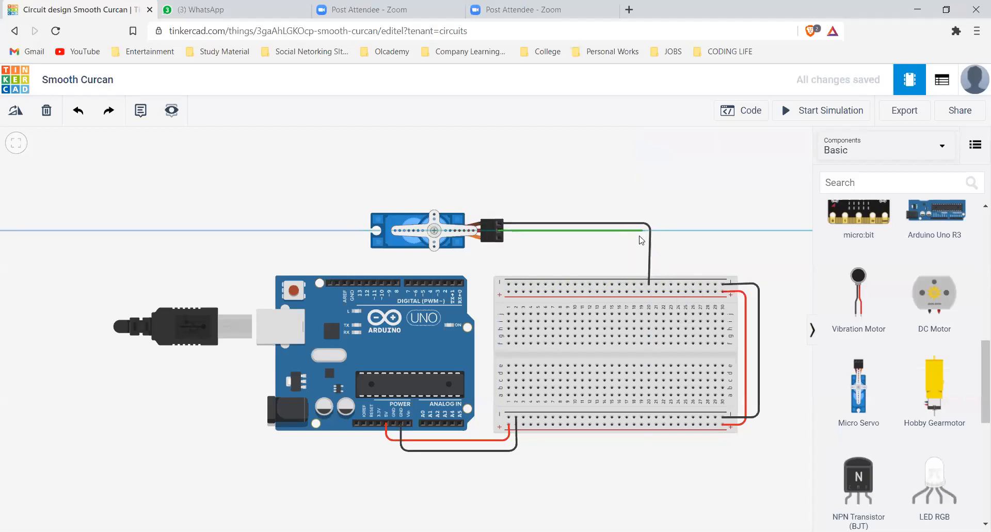
left_click(641, 292)
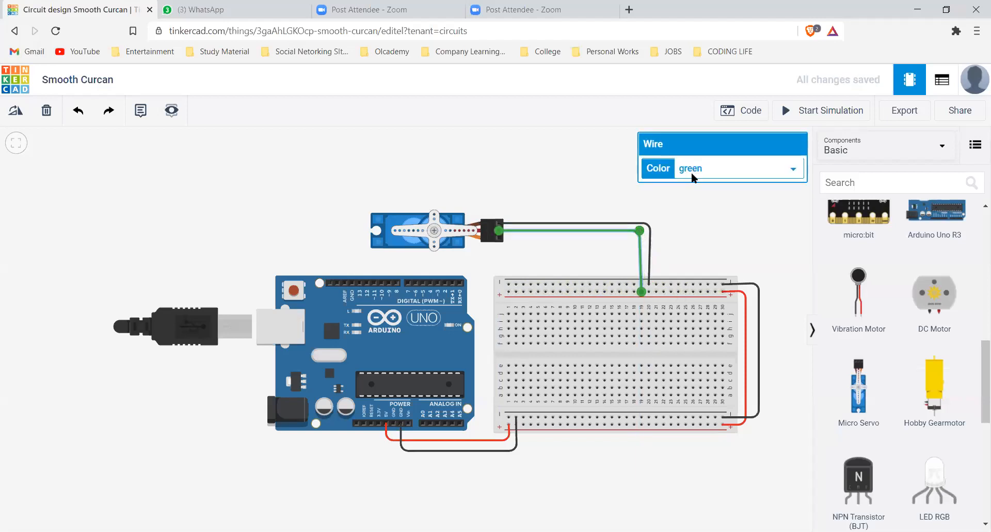
left_click(692, 173)
left_click(688, 194)
left_click(576, 169)
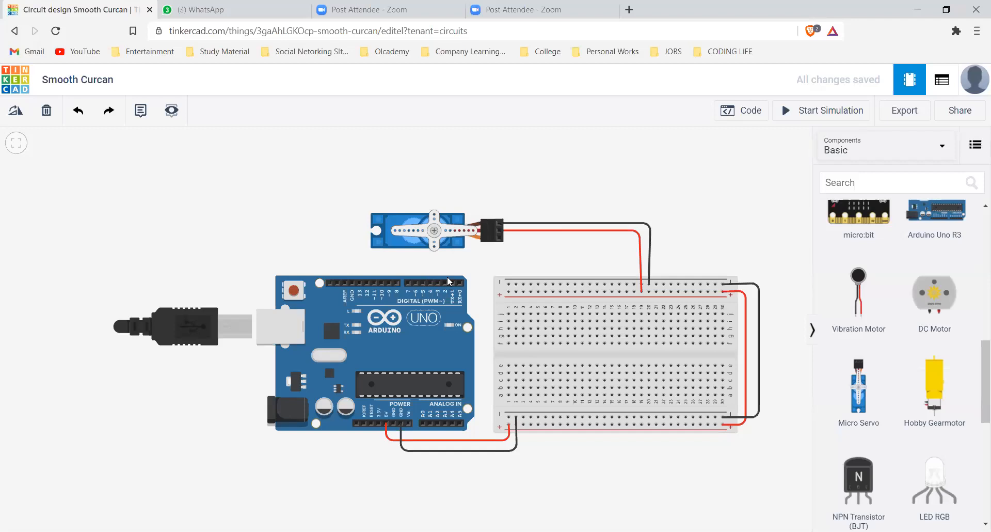
left_click(452, 239)
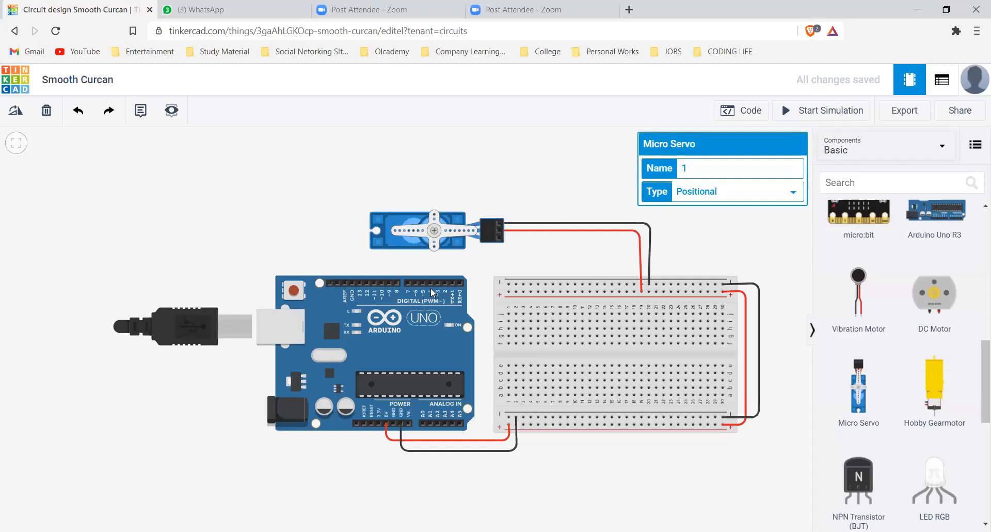
left_click(434, 282)
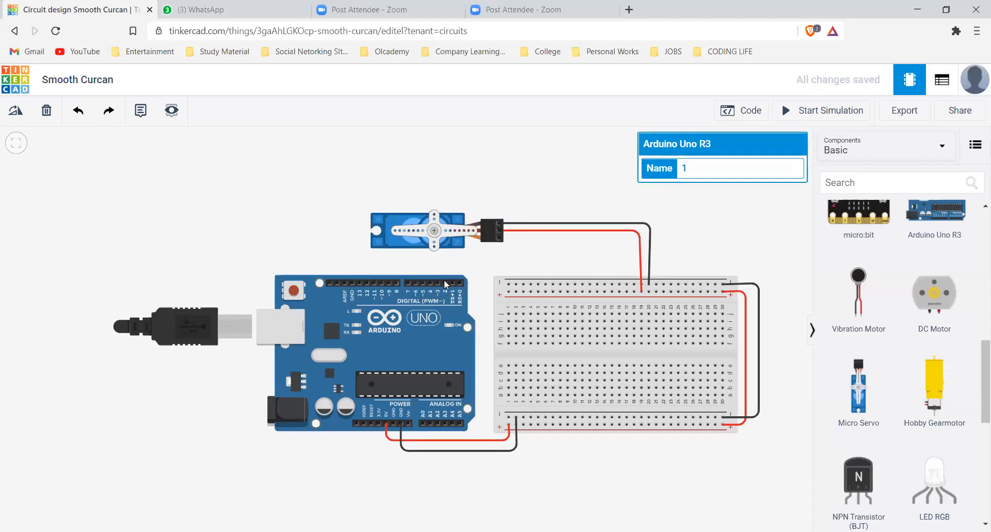
left_click(461, 245)
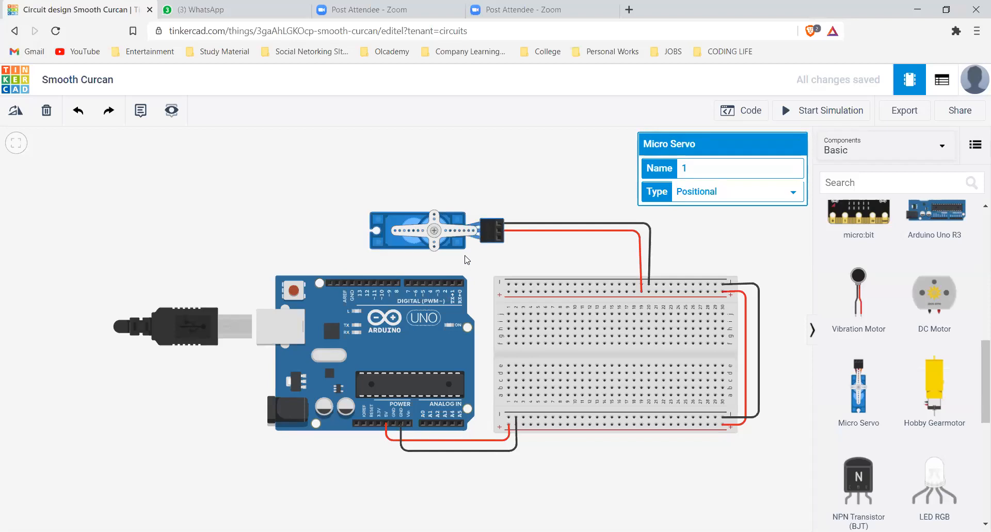
left_click(514, 239)
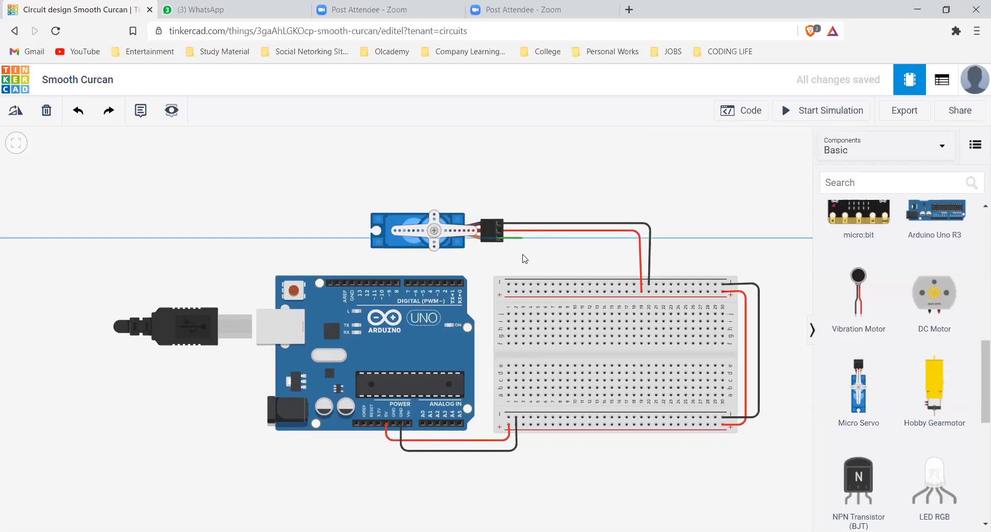
left_click(522, 261)
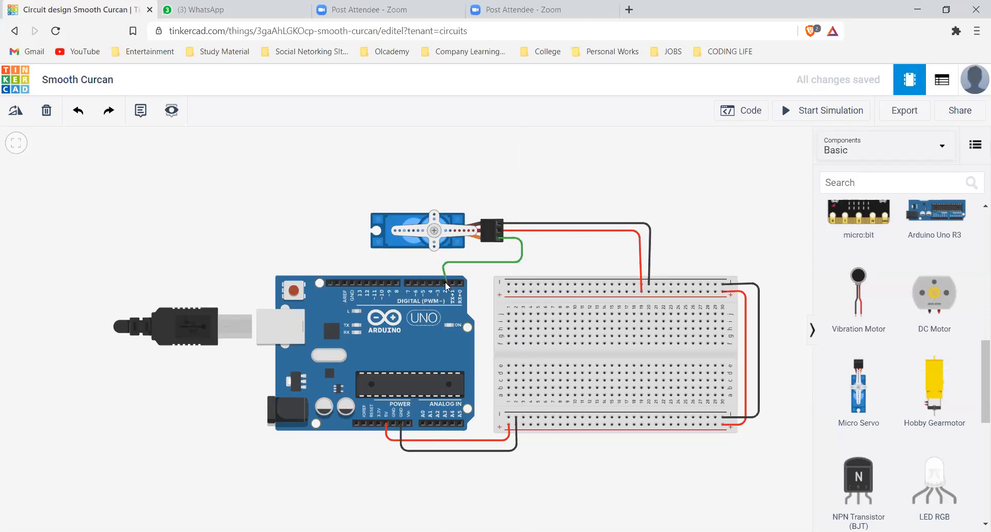
left_click(440, 282)
Wire the servo's signal pin to the Arduino's digital pin 7 with a green wire bent around below the servo connector
left_click_drag(414, 283, 514, 265)
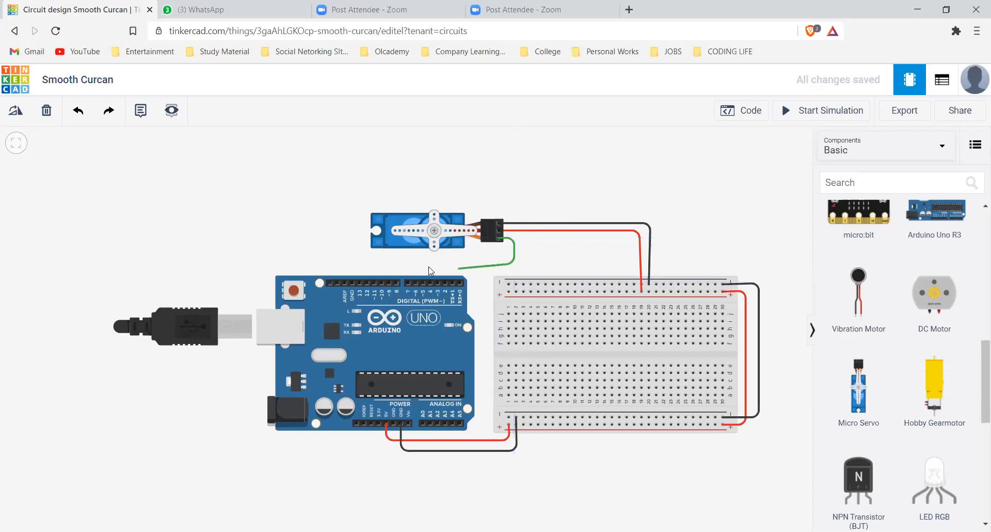
left_click(421, 264)
left_click(423, 281)
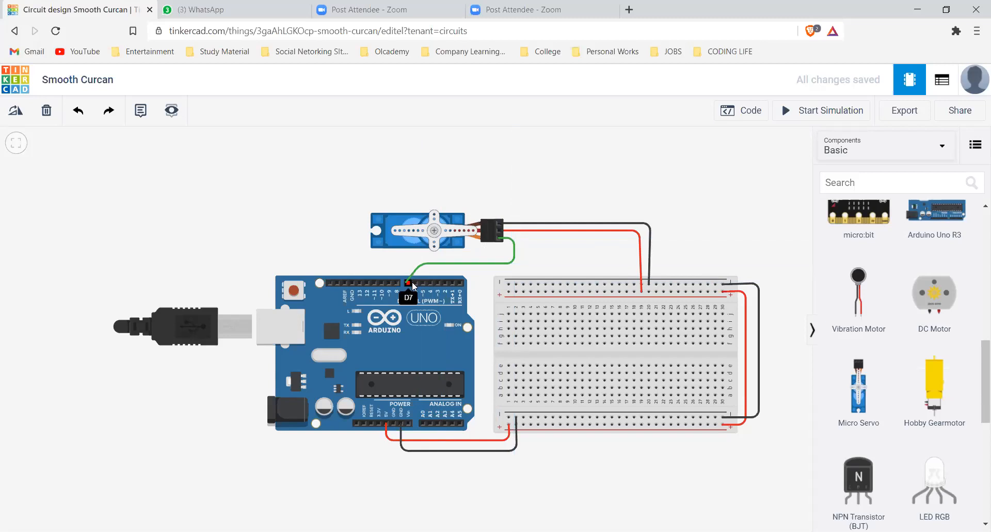
left_click(408, 284)
left_click(523, 179)
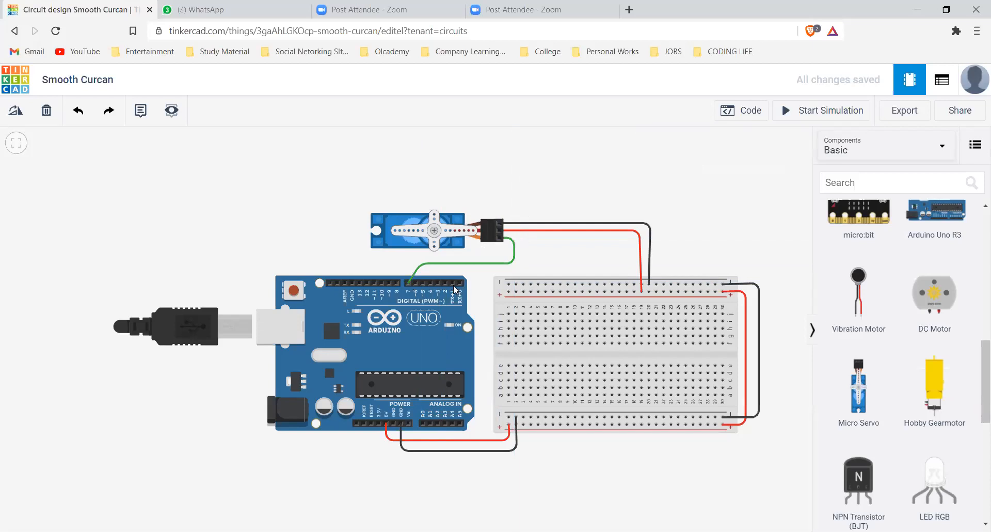
Straighten the green signal wire by moving its last corner directly above the Arduino's digital pin 7
left_click(424, 263)
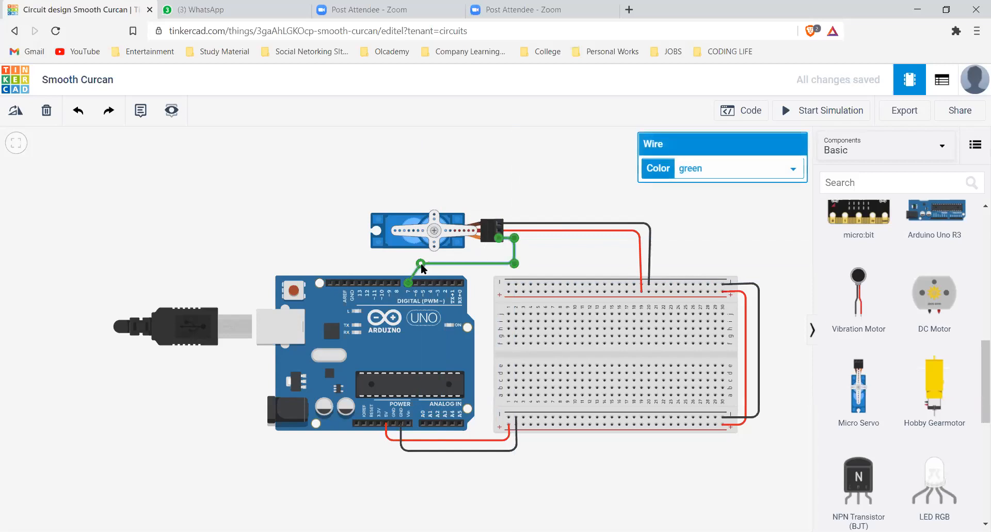
left_click_drag(416, 267, 408, 265)
left_click(520, 227)
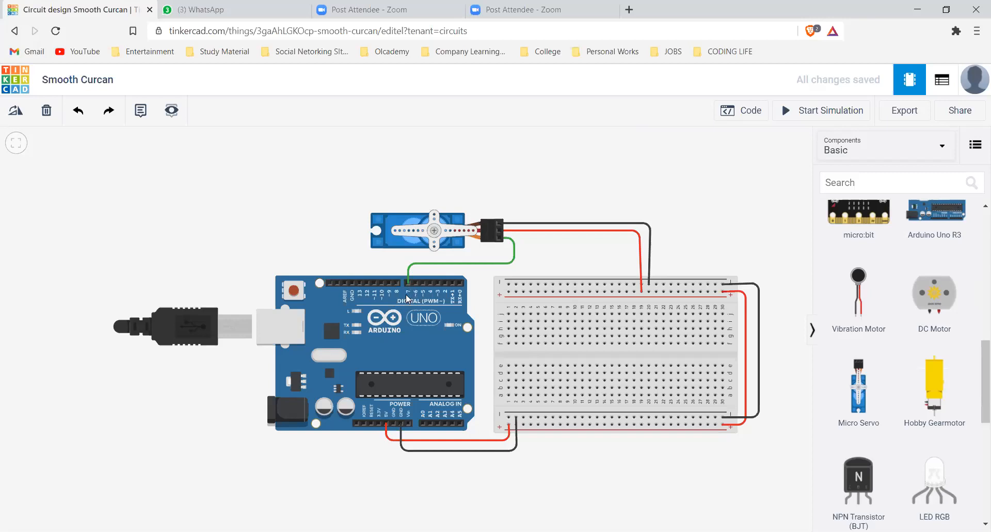
left_click(408, 291)
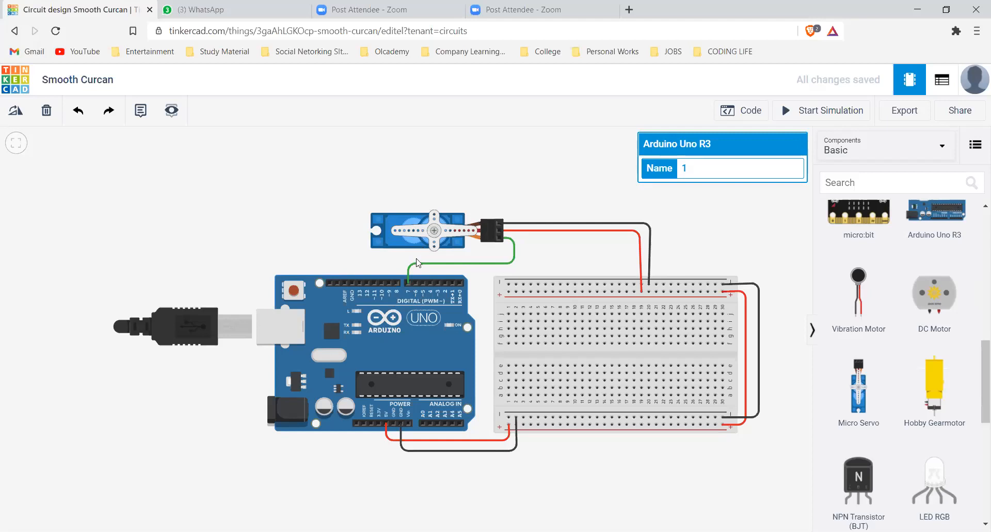
left_click(467, 159)
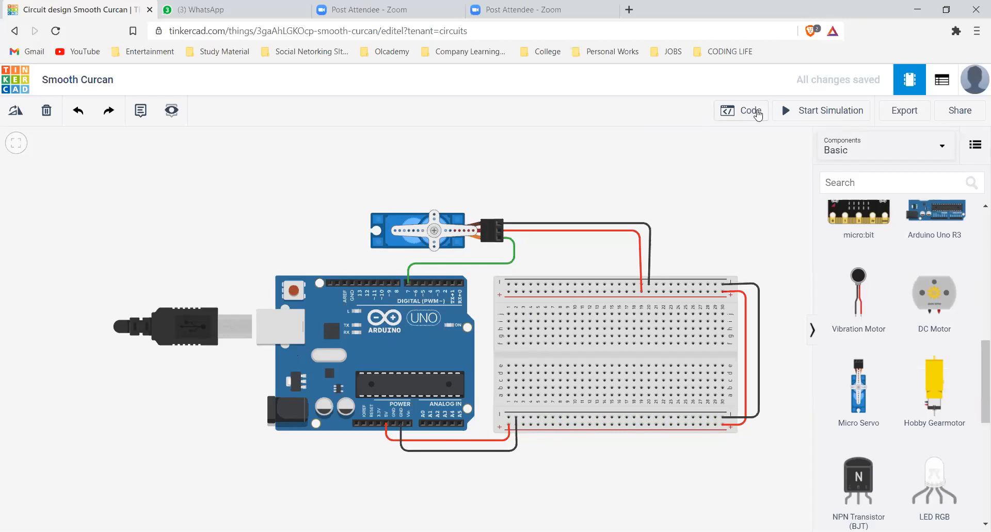
Open the Arduino's block code and delete the default built-in LED blink blocks
left_click(758, 115)
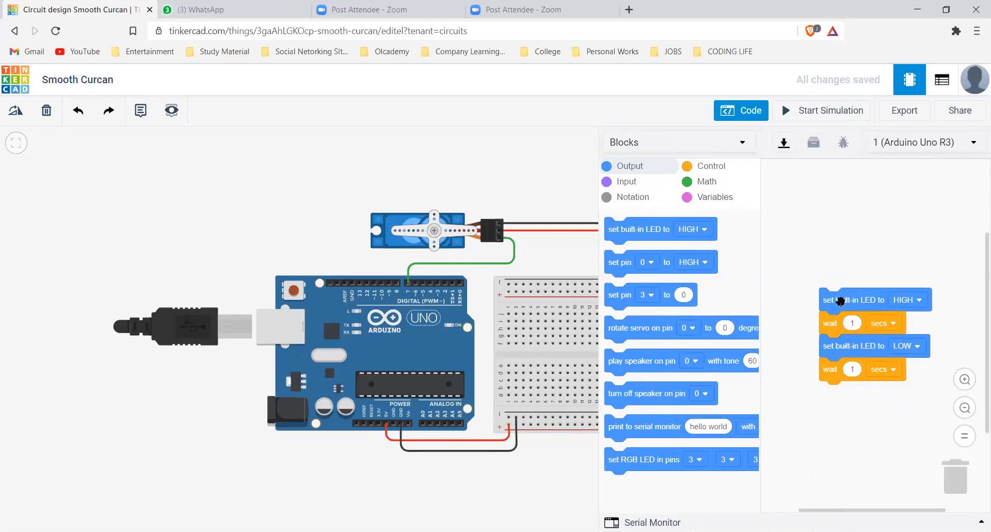
left_click_drag(840, 301, 949, 476)
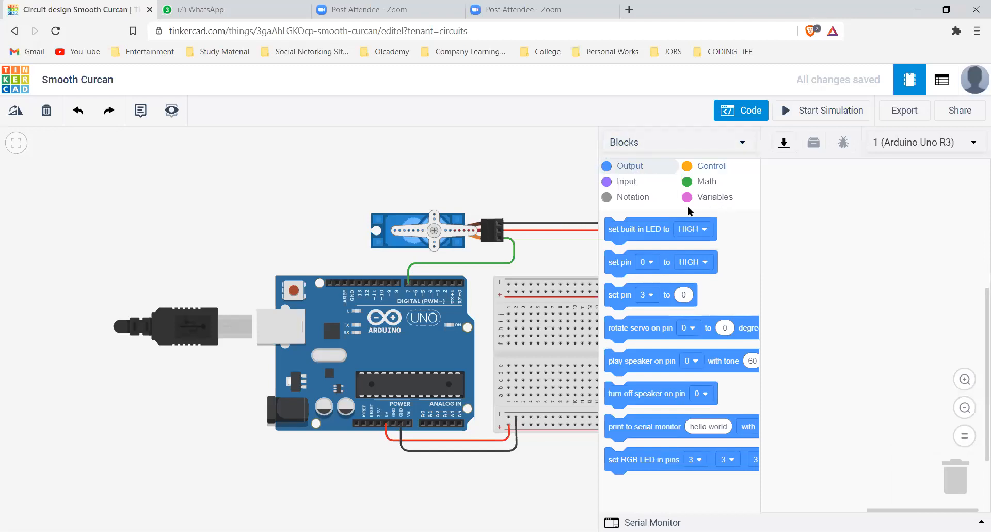
Switch the code to text mode and back to blocks, and delete the default blink blocks again
left_click(699, 143)
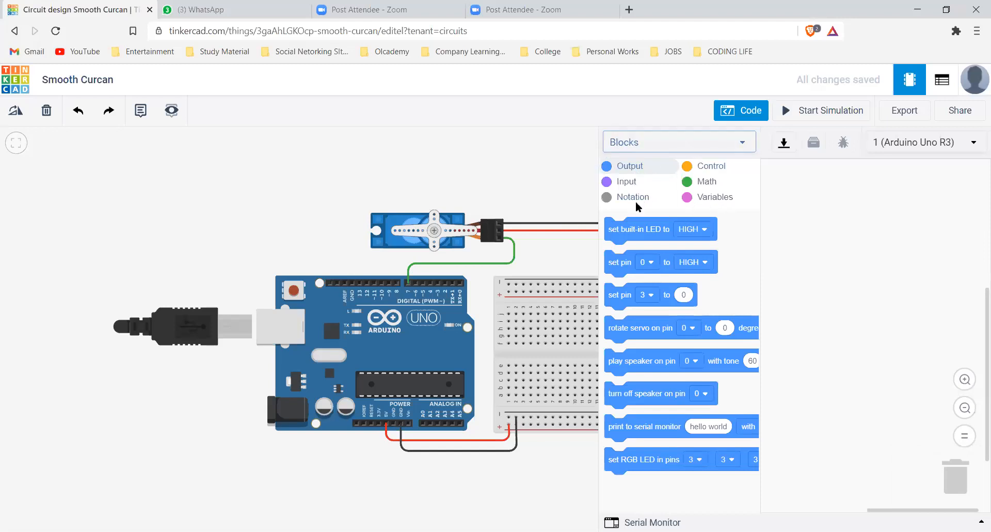
left_click(636, 202)
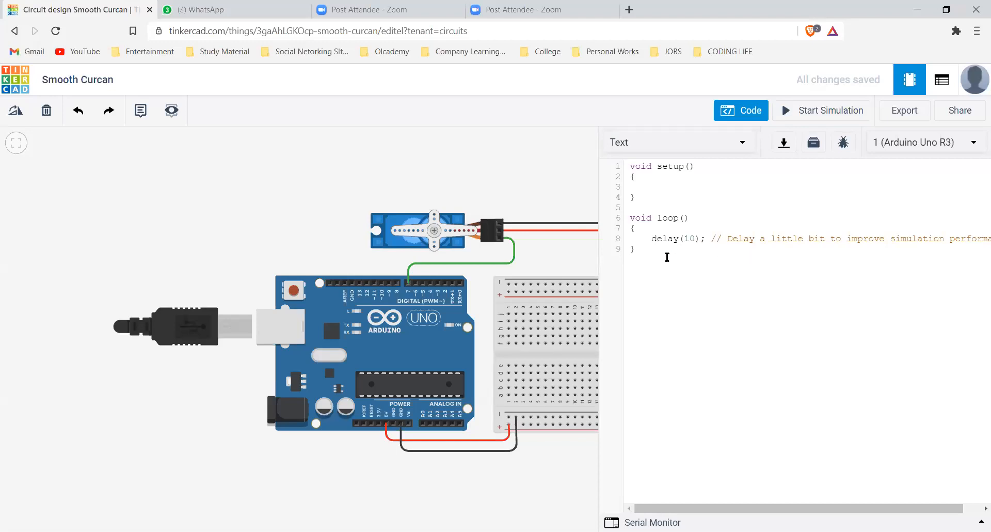
left_click(705, 143)
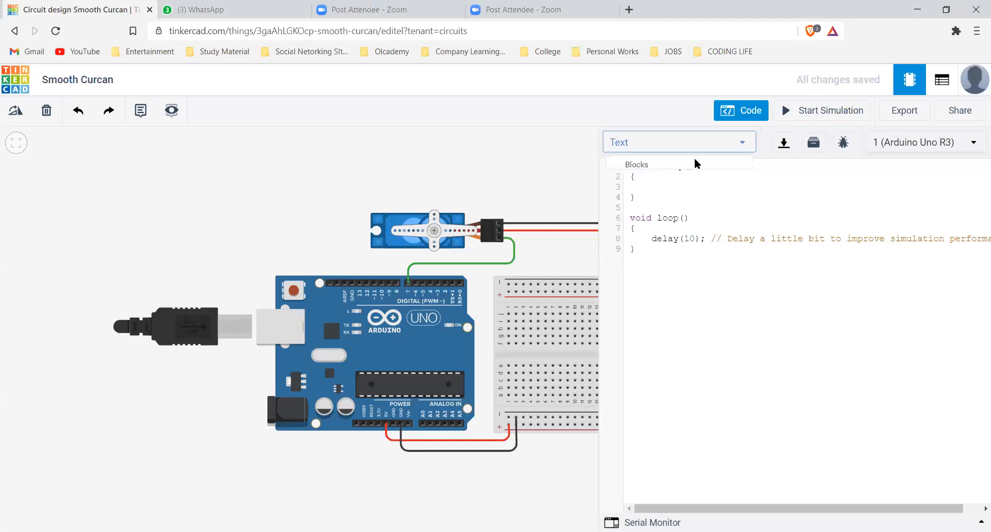
left_click(677, 171)
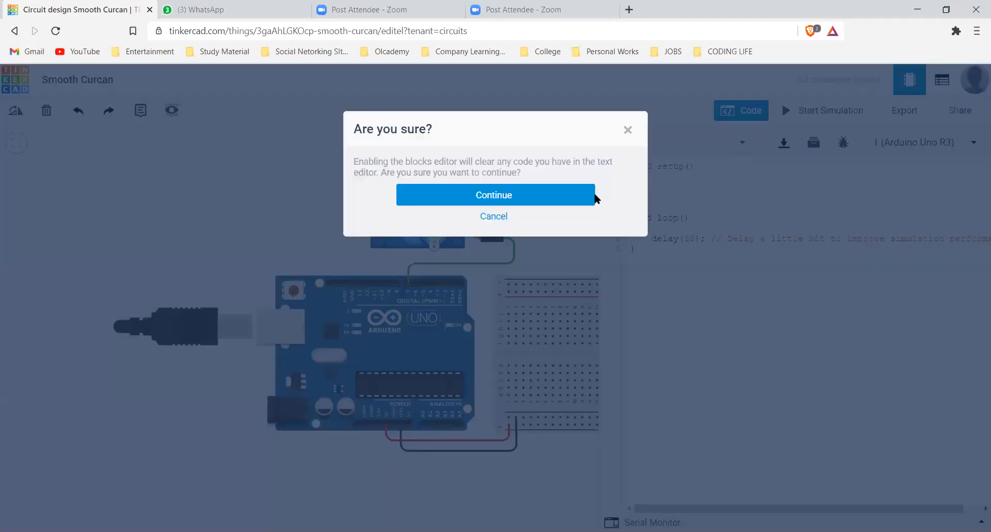
left_click(500, 198)
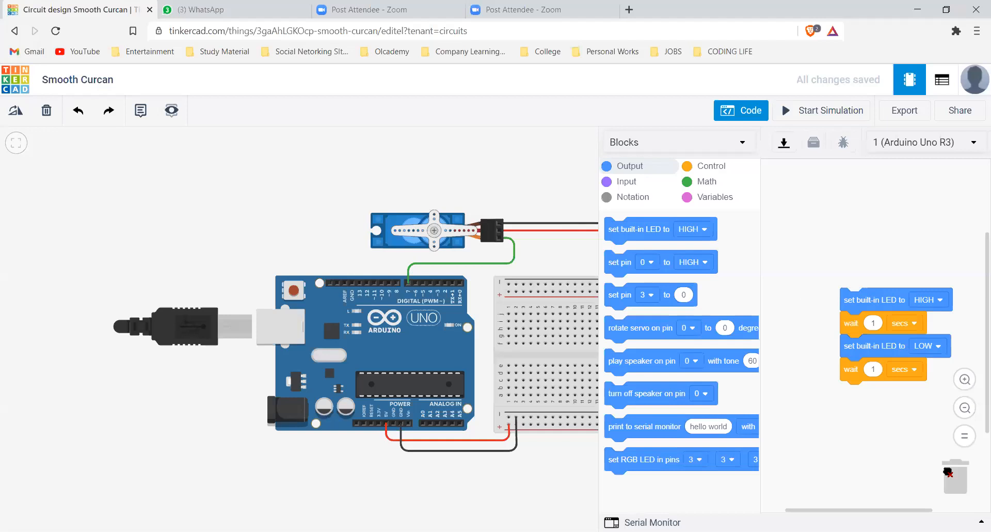
left_click_drag(847, 299, 955, 477)
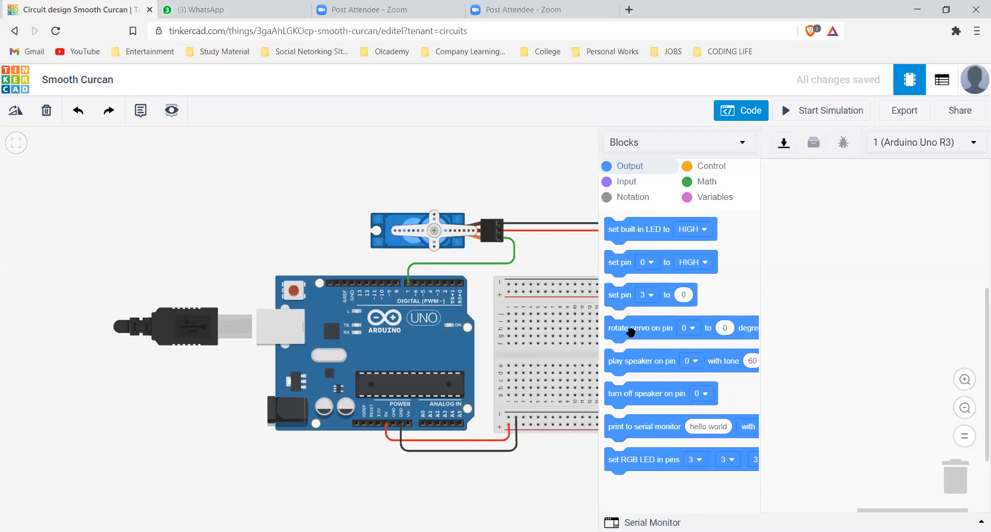
Add a rotate servo block to the program and set it to pin 7 and 180 degrees
left_click_drag(814, 248, 813, 264)
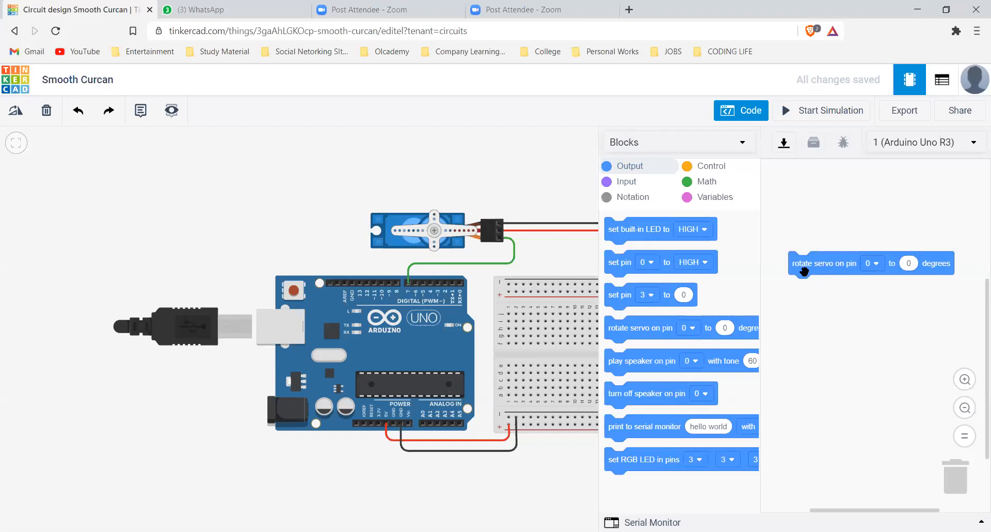
left_click(874, 264)
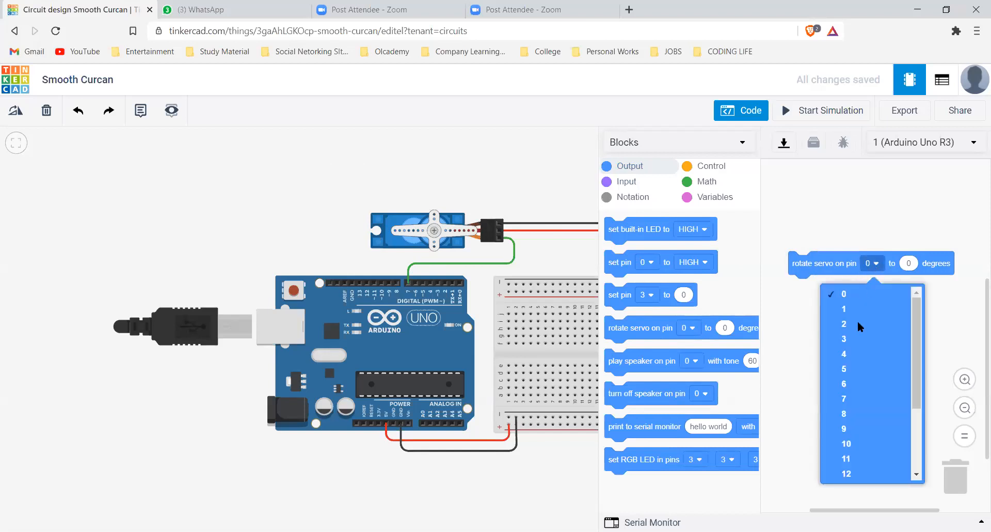
left_click(838, 397)
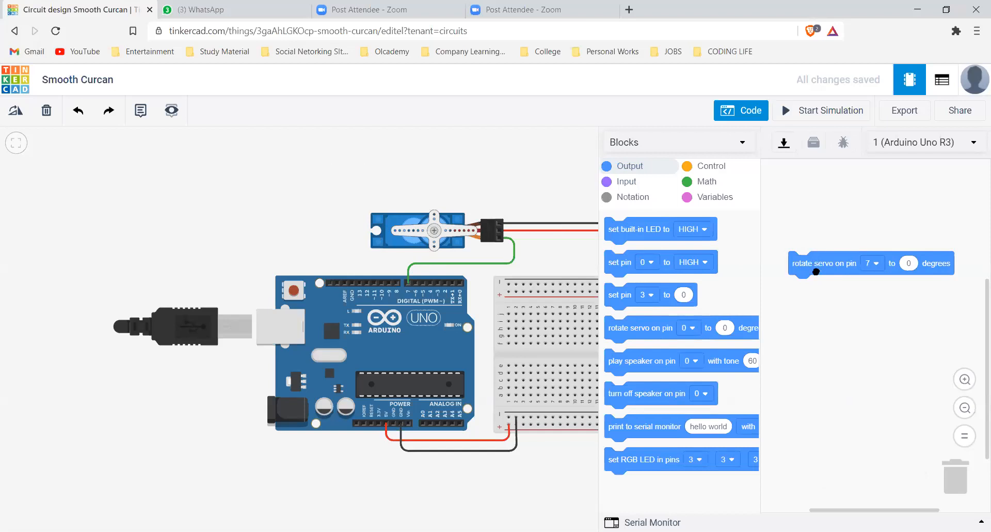
scroll(802, 281, "up", 1)
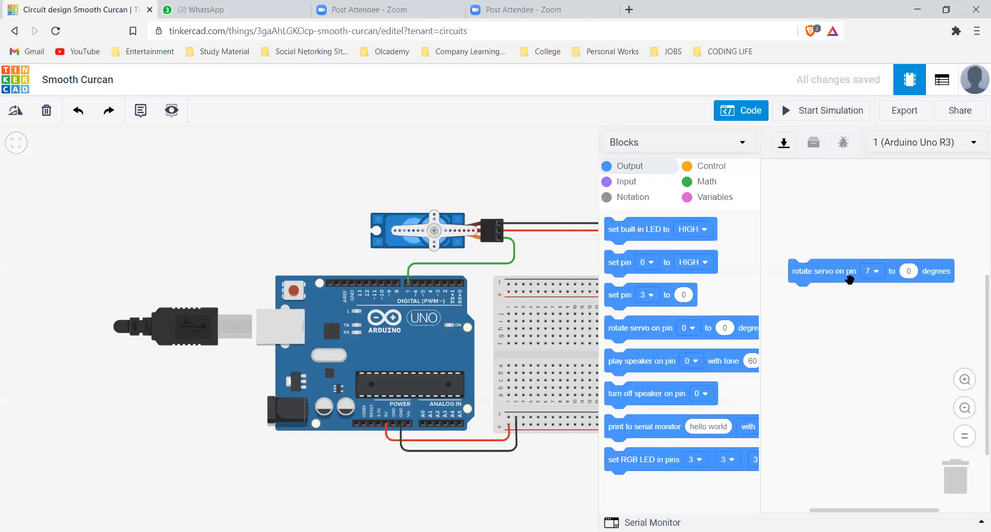
left_click(910, 271)
type("180")
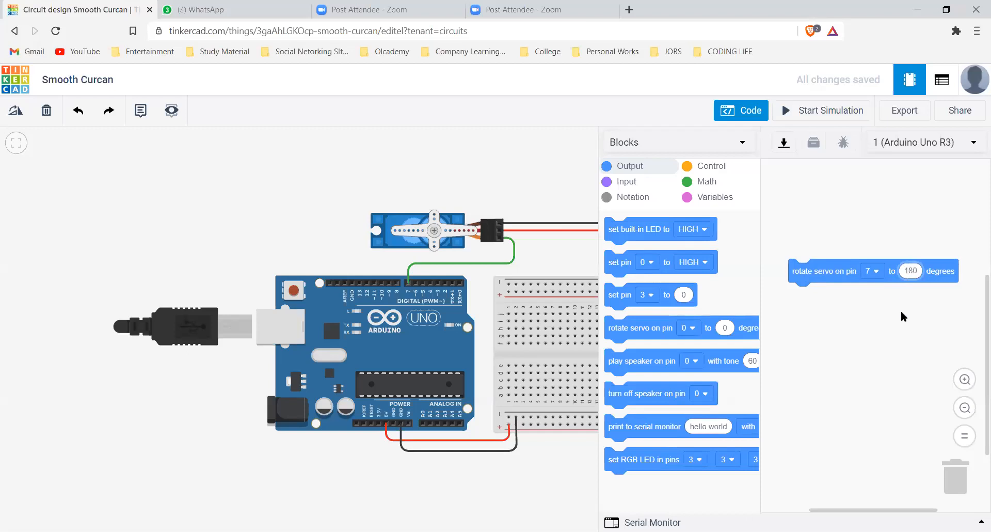
left_click(904, 308)
Create a new variable named input
left_click(715, 197)
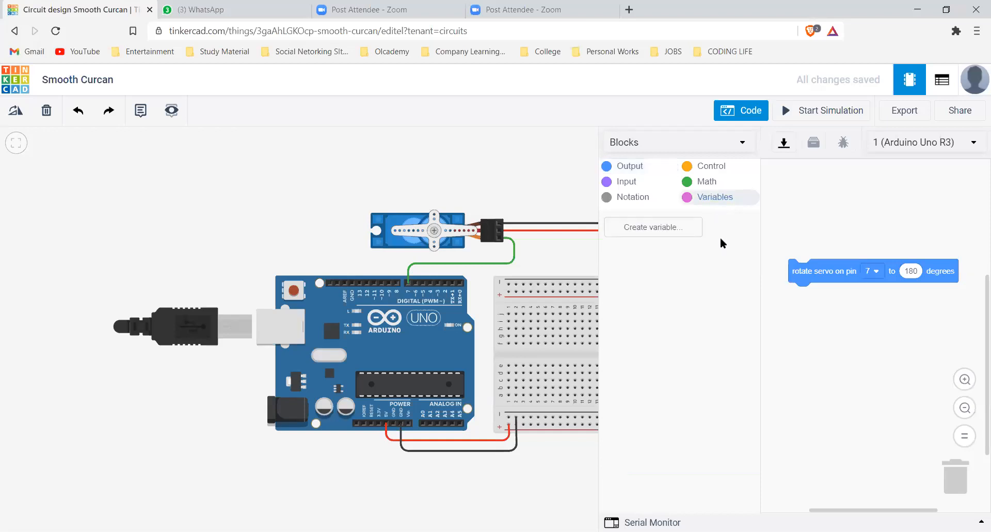
left_click(644, 231)
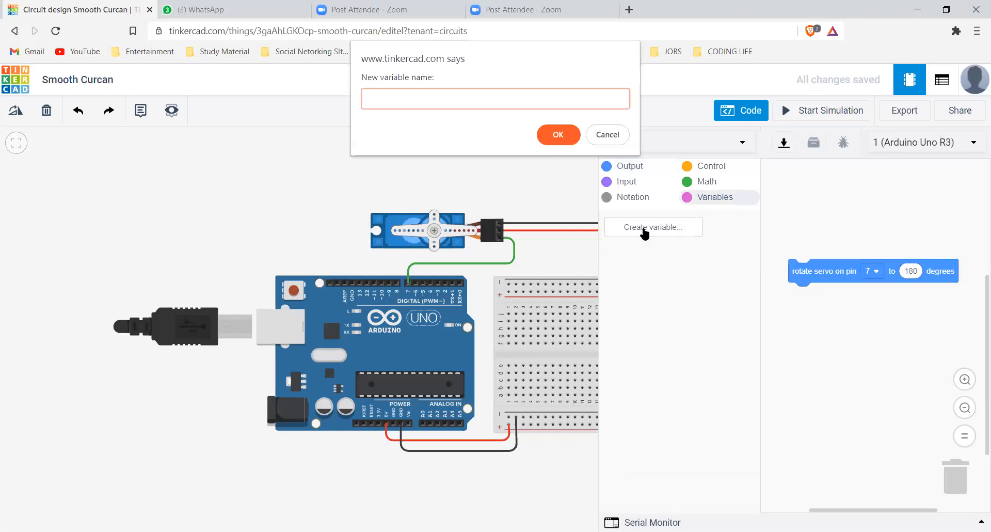
type("input")
left_click(558, 135)
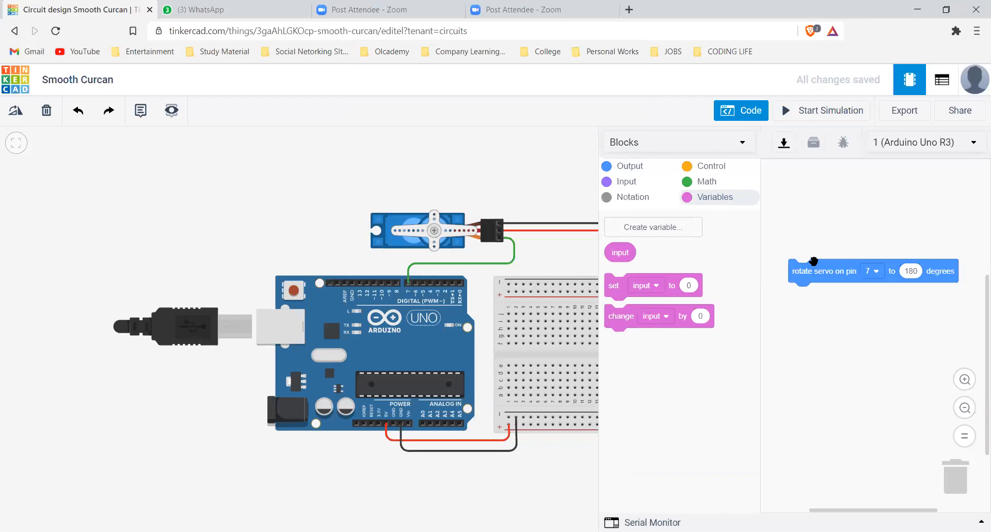
Move the rotate servo block further down and place a set block for the input variable above it
left_click_drag(816, 302, 811, 378)
left_click_drag(612, 286, 732, 231)
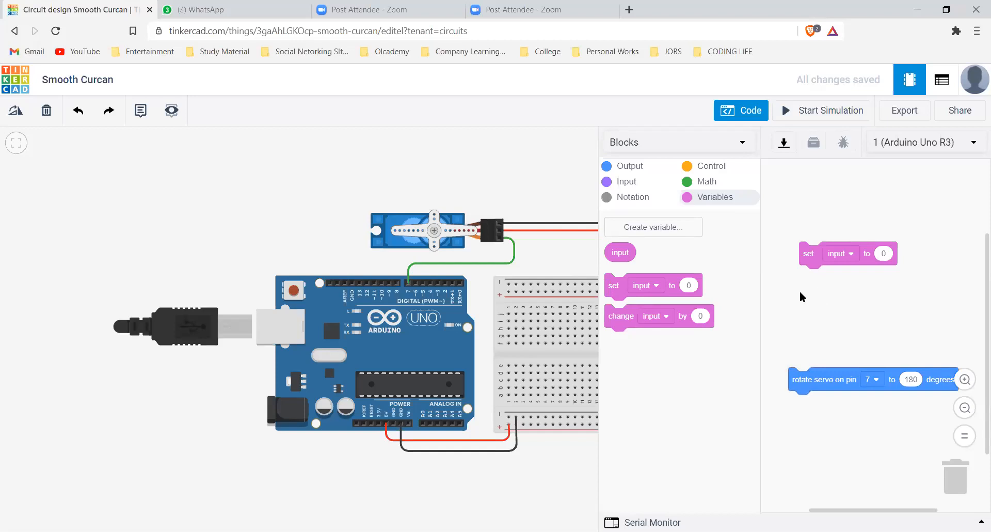
left_click(850, 254)
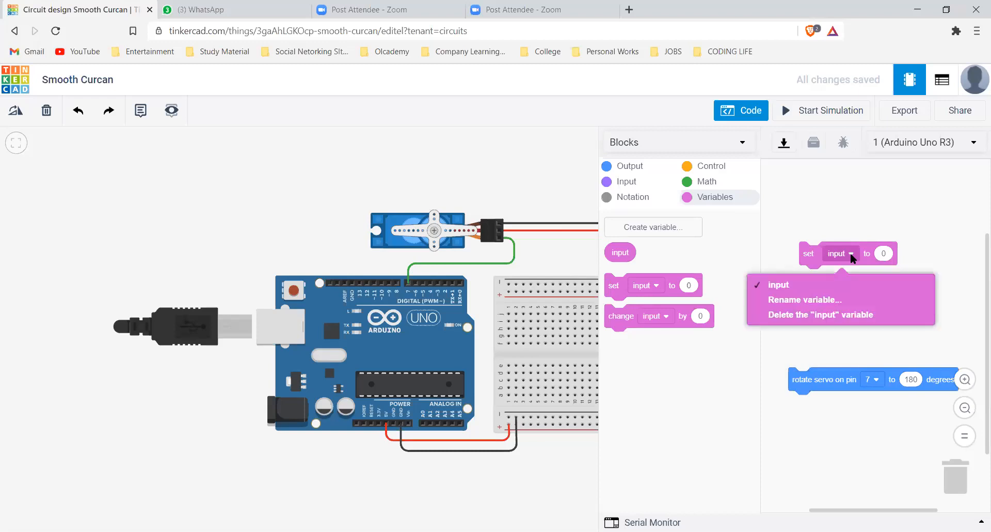
left_click(886, 253)
left_click(889, 255)
key("BackSpace")
type("311516")
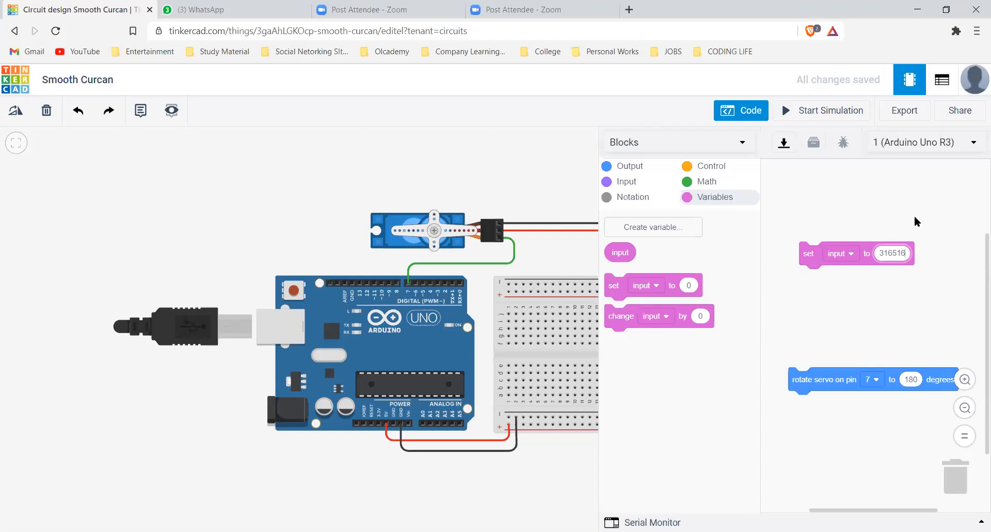
key("BackSpace")
key("BackSpace")
key("BackSpace")
key("BackSpace")
key("BackSpace")
key("BackSpace")
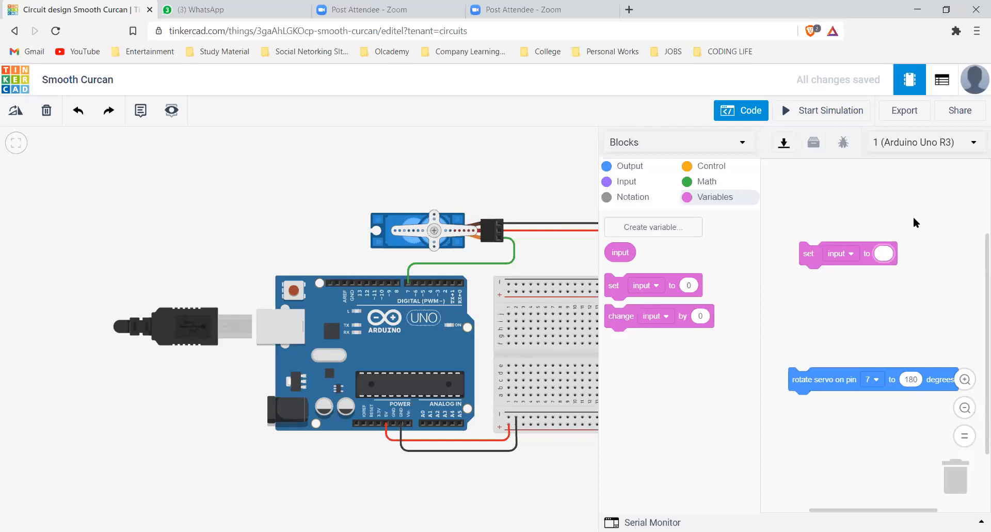
Insert a read digital pin 0 block as the value of the set input block, and shift the set block slightly right
left_click(627, 184)
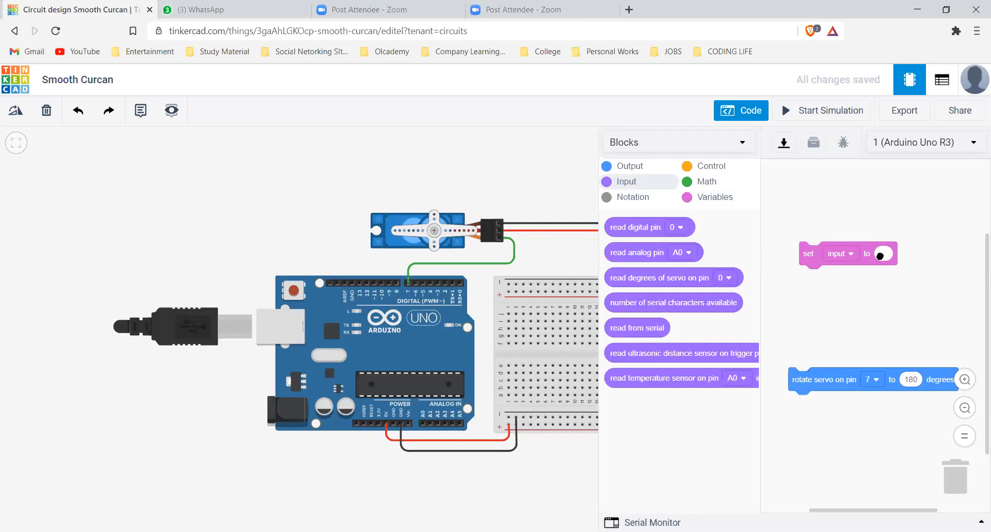
left_click_drag(631, 225, 913, 253)
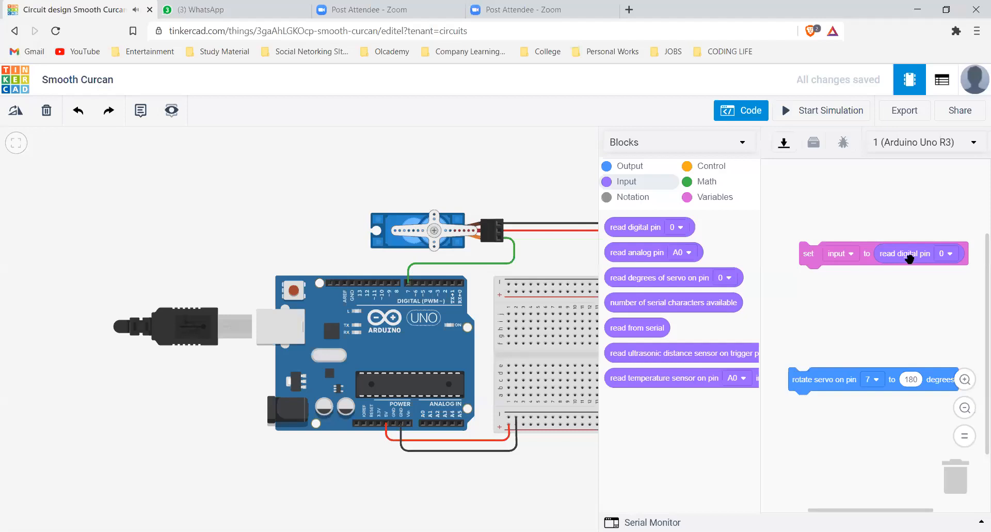
scroll(893, 254, "right", 1)
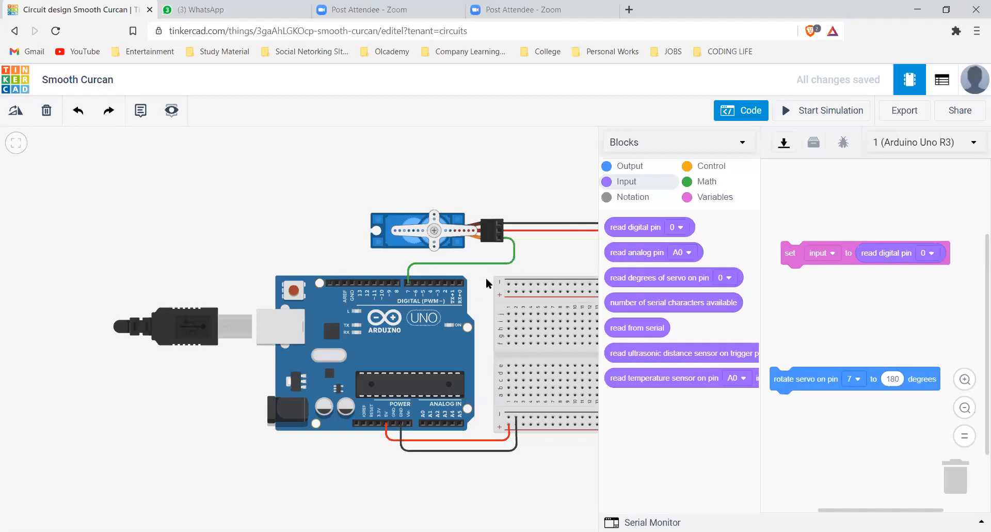
scroll(826, 258, "down", 3)
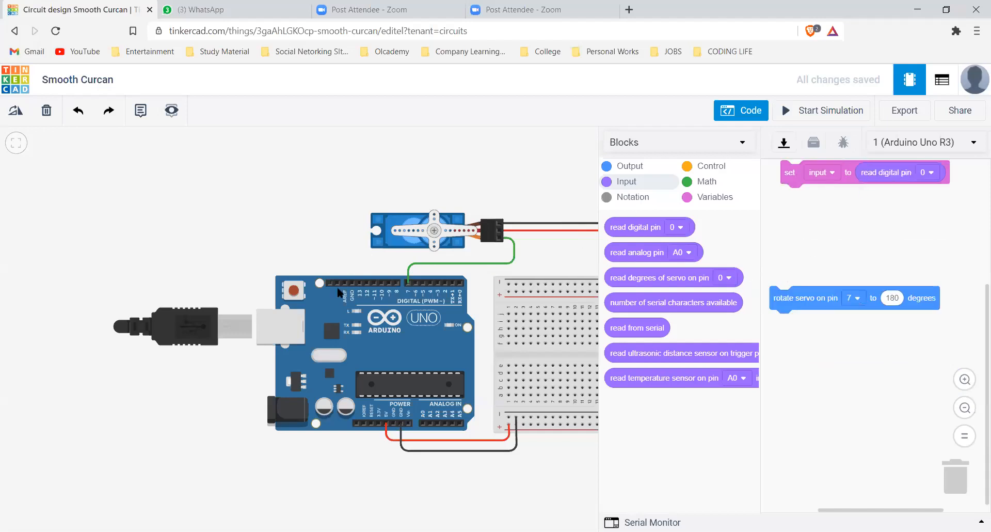
scroll(782, 280, "up", 1)
left_click(408, 283)
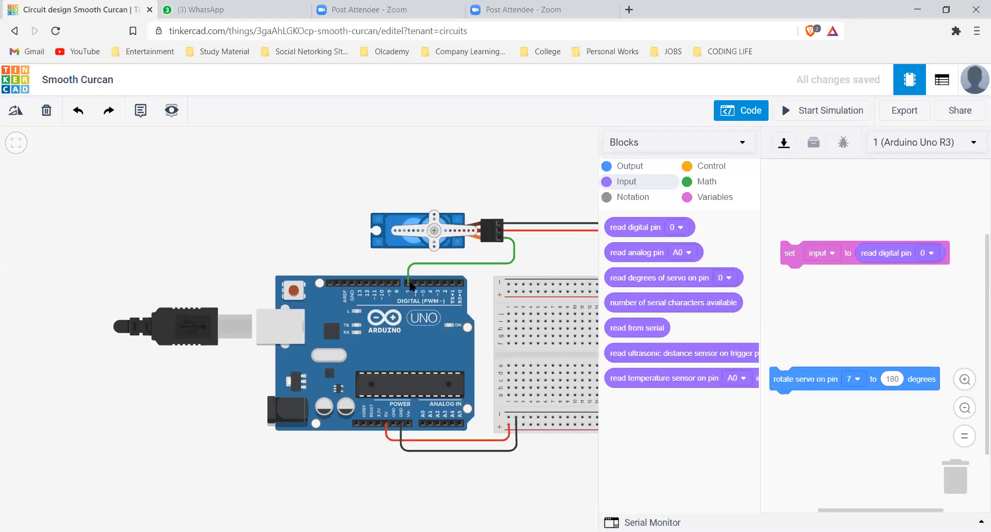
left_click(408, 282)
left_click_drag(798, 254, 828, 263)
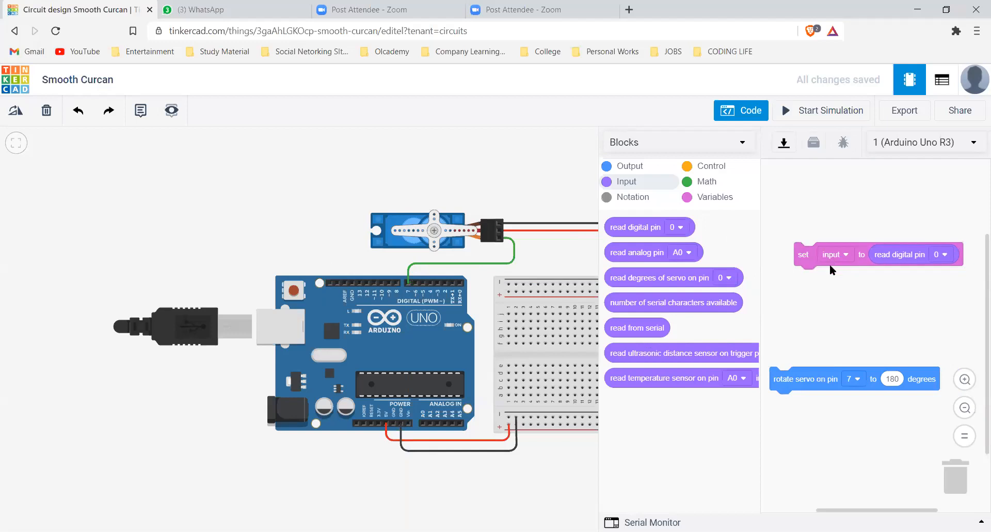
Move the rotate servo block closer to the set block and attach a wait block of 4 seconds beneath it
left_click_drag(786, 382, 805, 343)
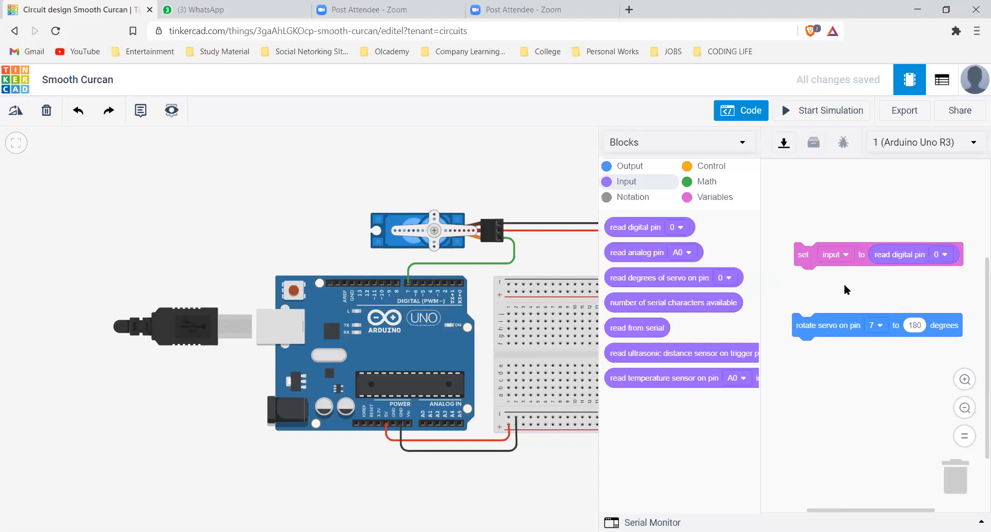
left_click(716, 173)
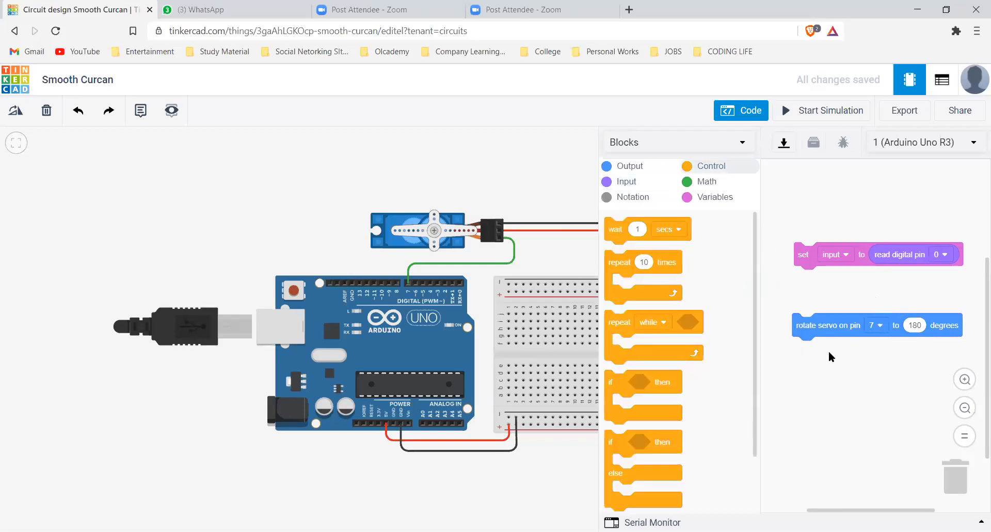
left_click_drag(830, 324, 824, 313)
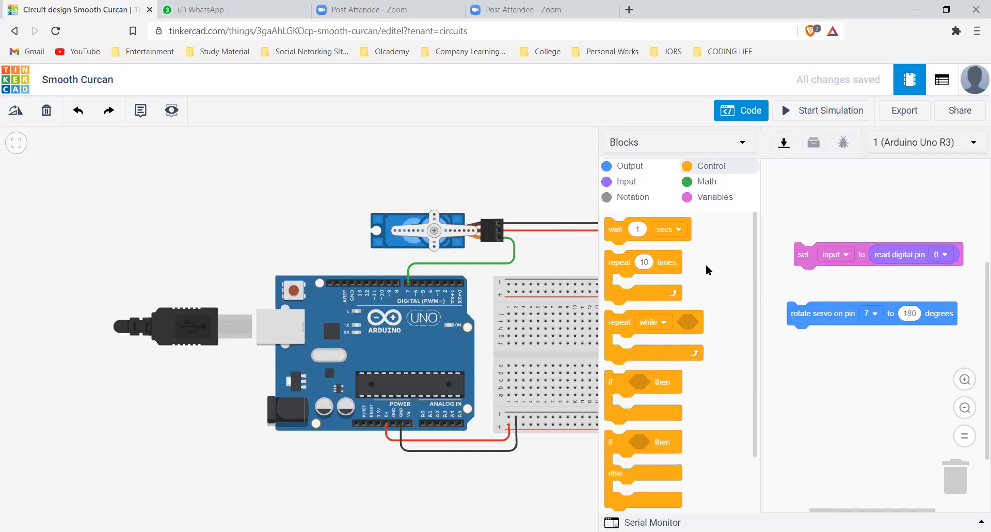
left_click_drag(798, 340, 815, 335)
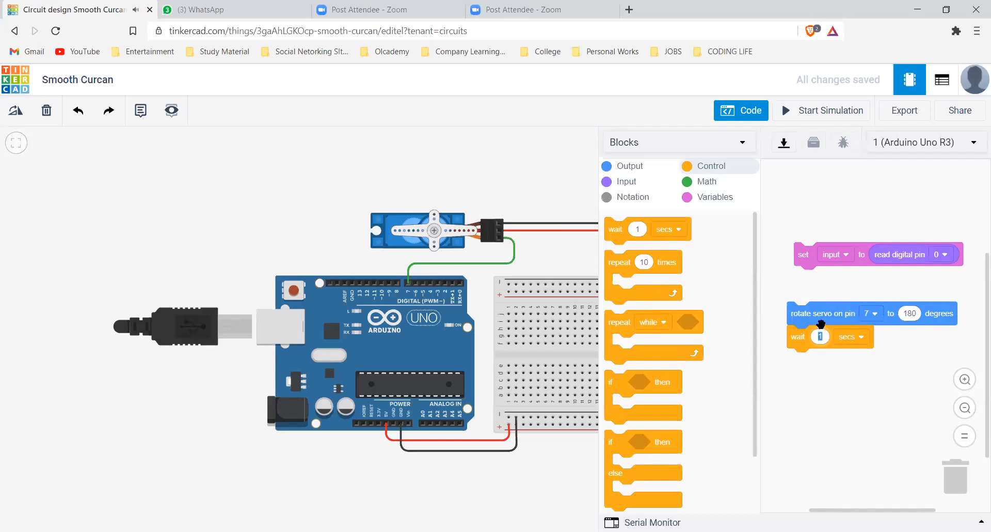
type("8")
left_click(821, 338)
type("4")
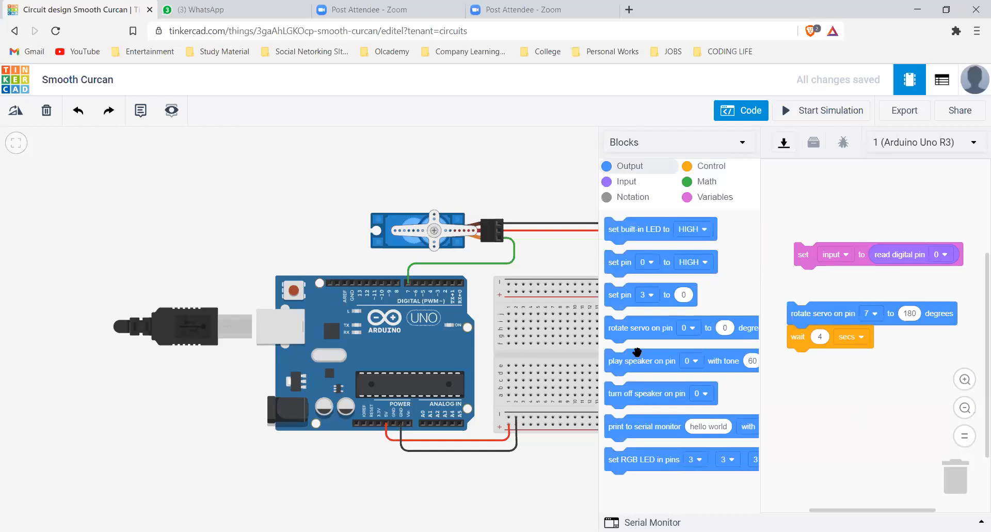
Attach a second rotate servo block for pin 7 at 0 degrees beneath the wait block
left_click_drag(829, 368, 822, 366)
left_click(874, 361)
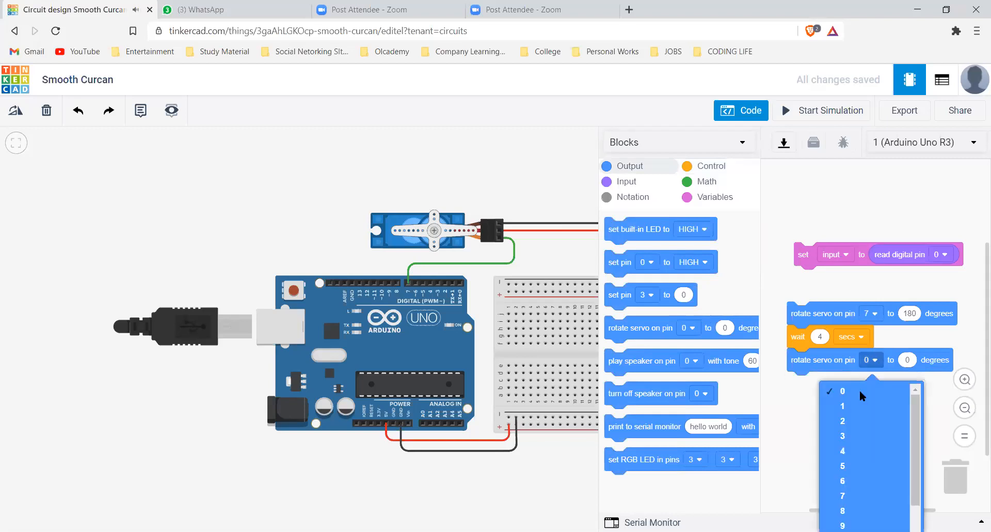
left_click(843, 495)
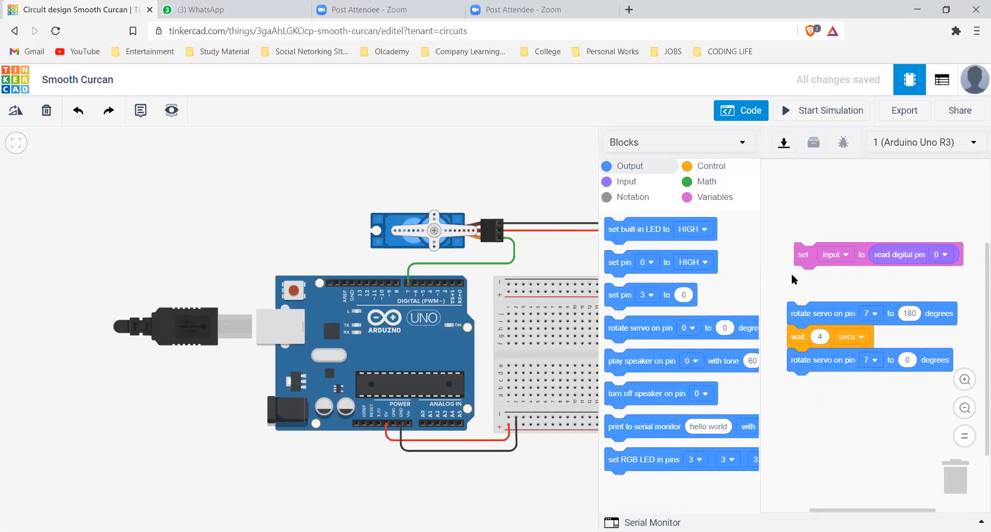
Attach another wait block of 4 seconds at the end of the servo sequence and start the simulation
left_click(710, 166)
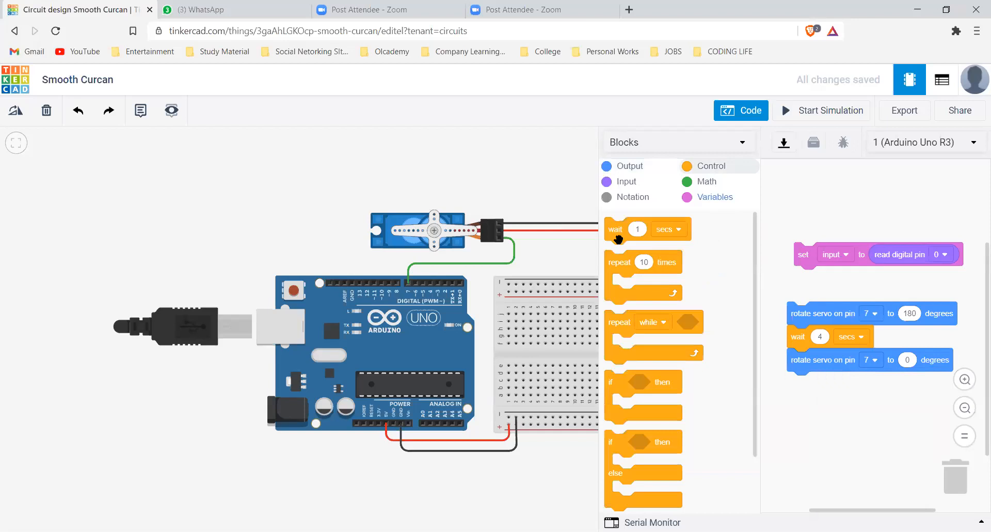
mouse_move(659, 232)
left_mouse_down()
mouse_move(832, 392)
mouse_move(847, 376)
left_mouse_up()
left_click(832, 383)
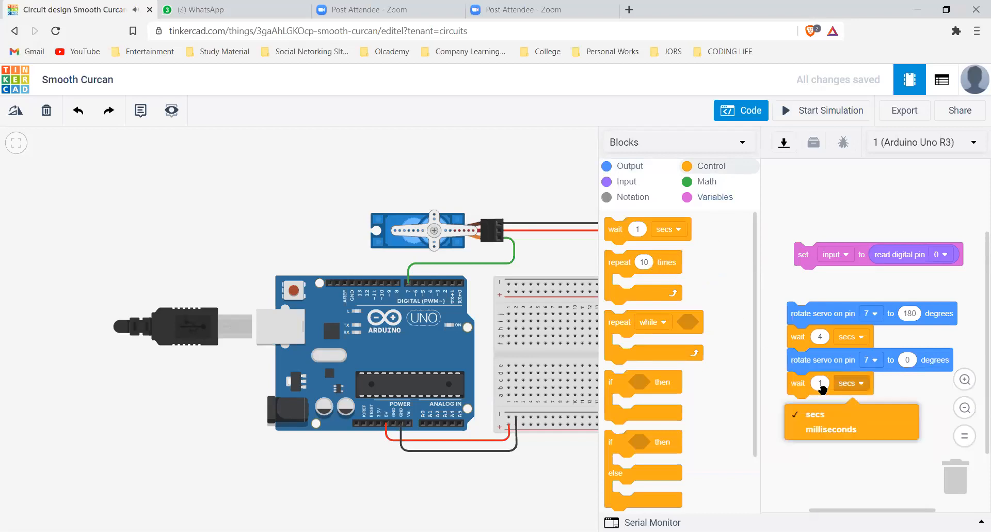
left_click(823, 385)
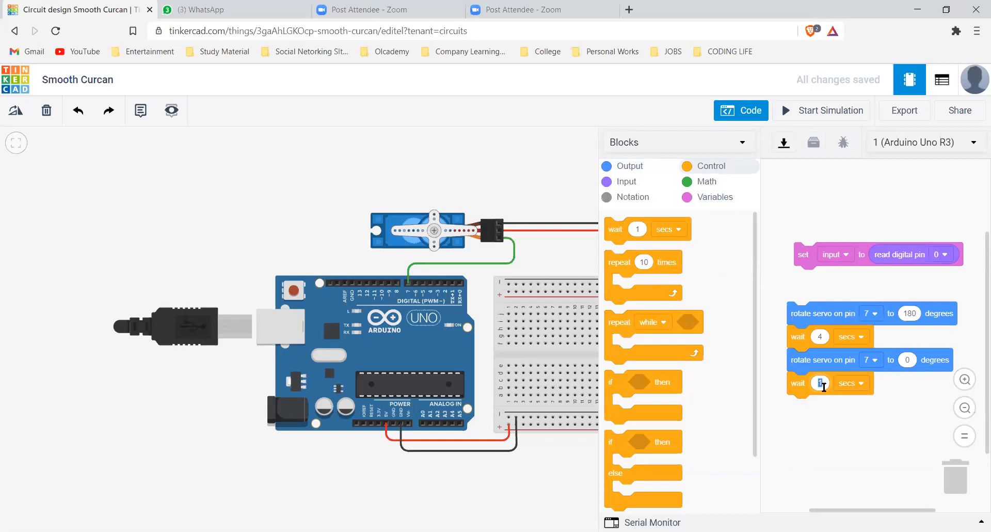
type("4")
left_click(840, 432)
left_click(841, 109)
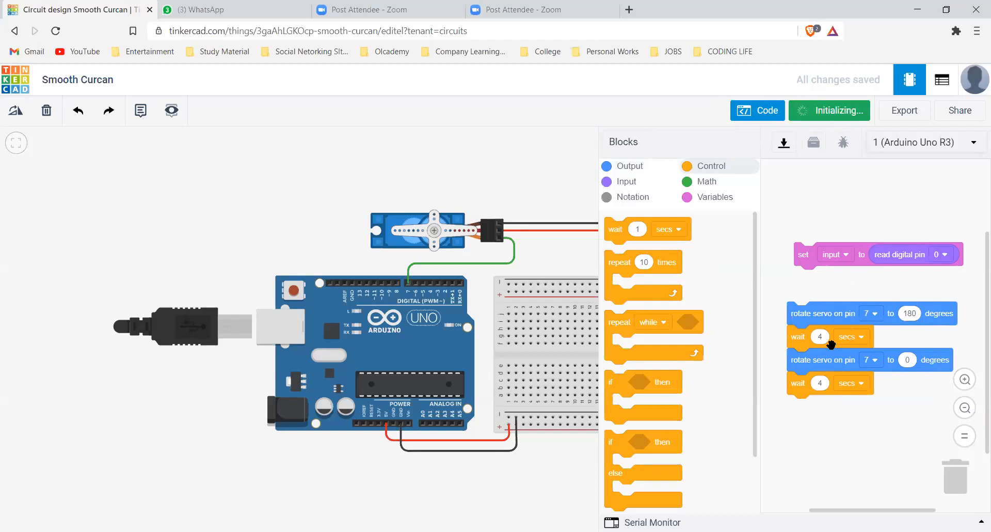
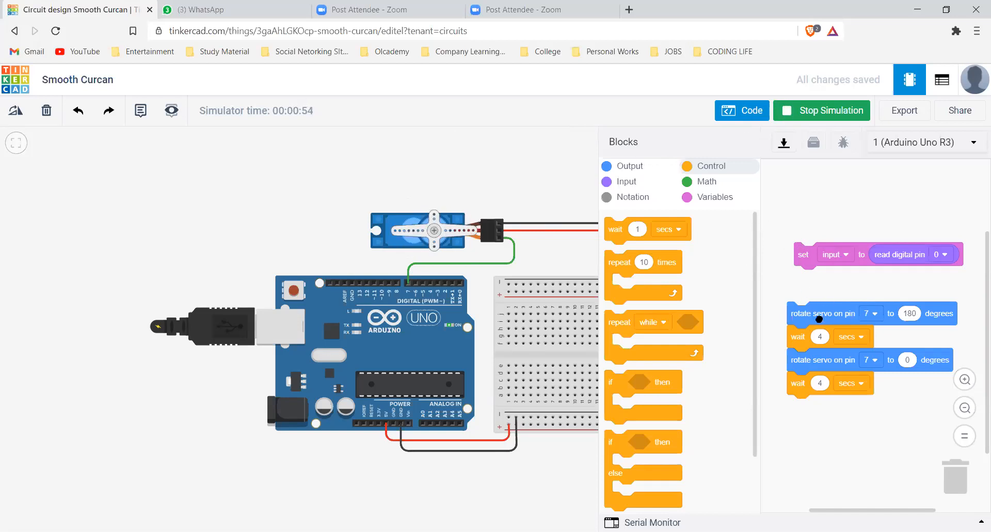
Attach the servo and wait sequence beneath the set input block, and convert the program from blocks to text code
left_click_drag(819, 316, 821, 287)
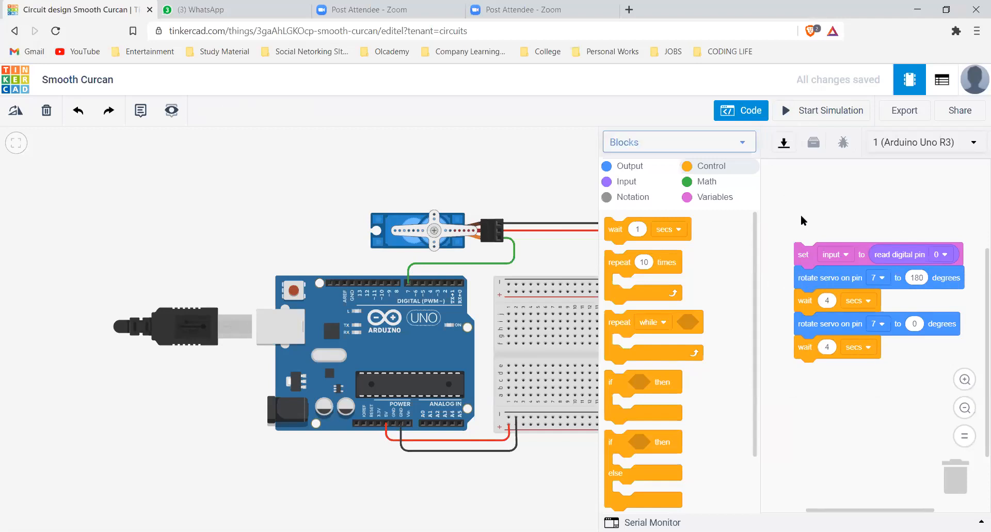
left_click(719, 153)
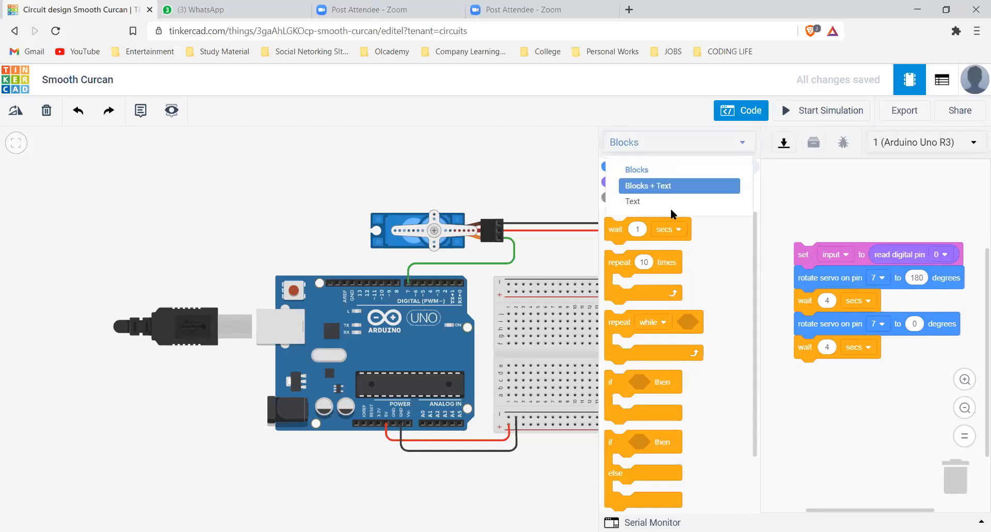
left_click(661, 214)
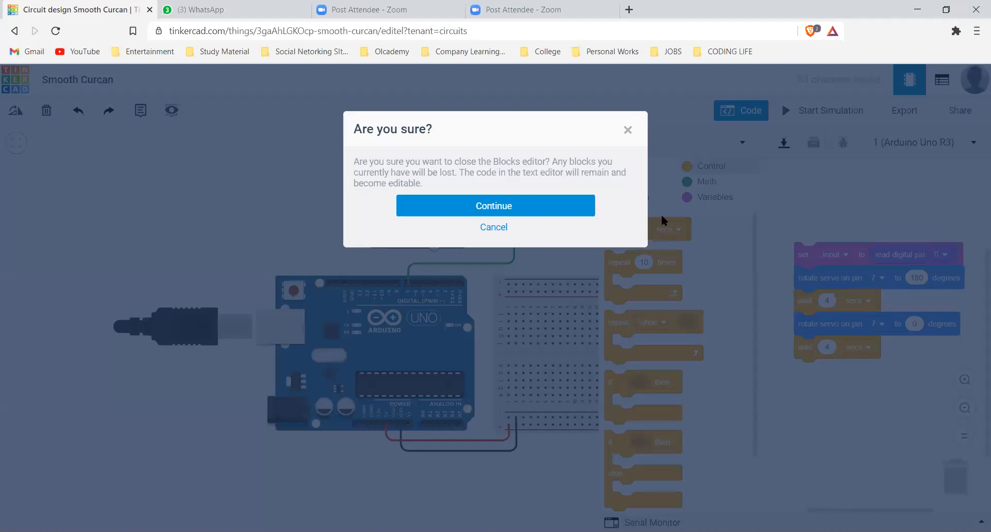
left_click(585, 212)
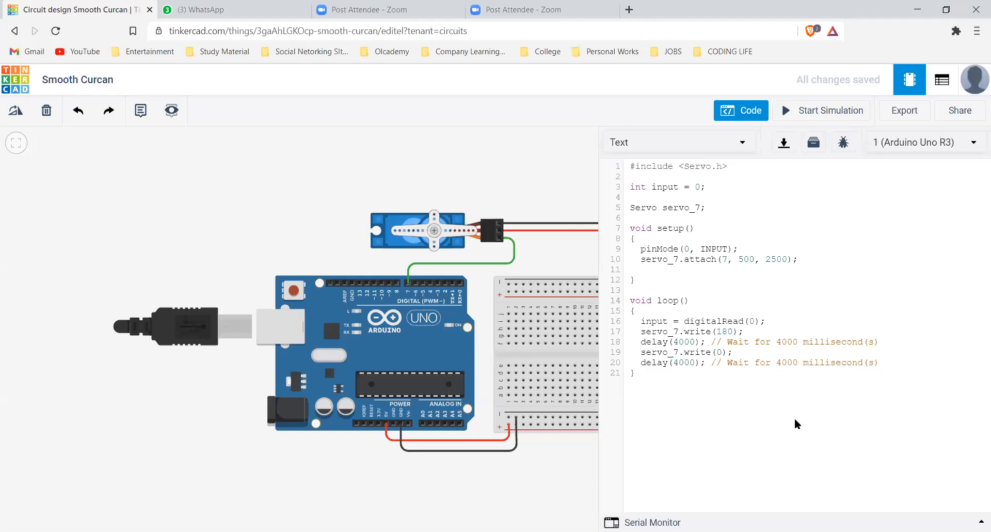
Examine the generated Arduino code as a whole, its servo attach line and the Servo.h include
left_click_drag(905, 385, 701, 306)
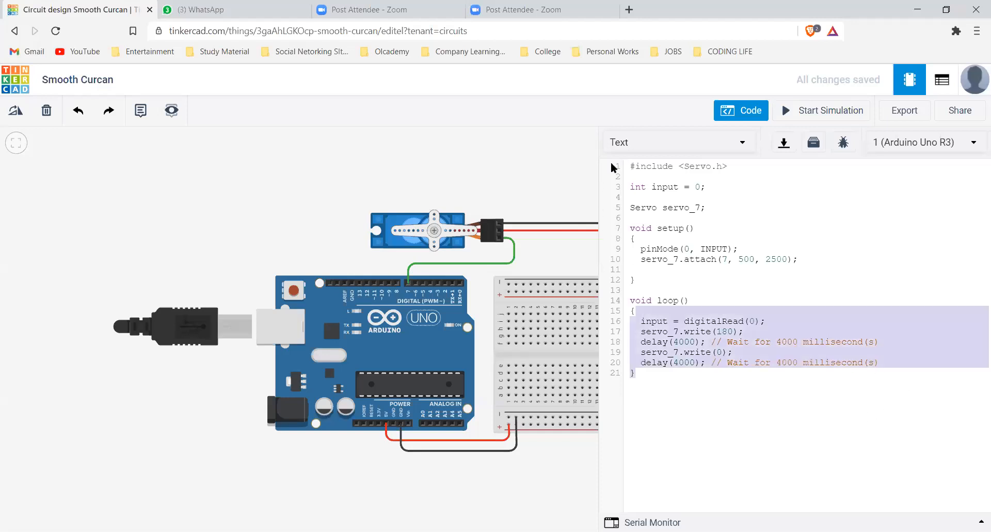
key("ctrl+a")
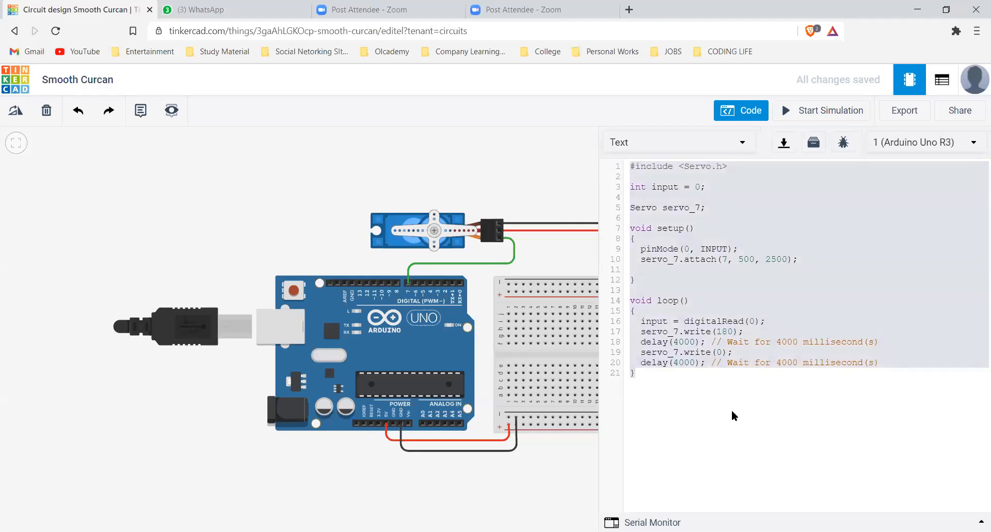
left_click(705, 225)
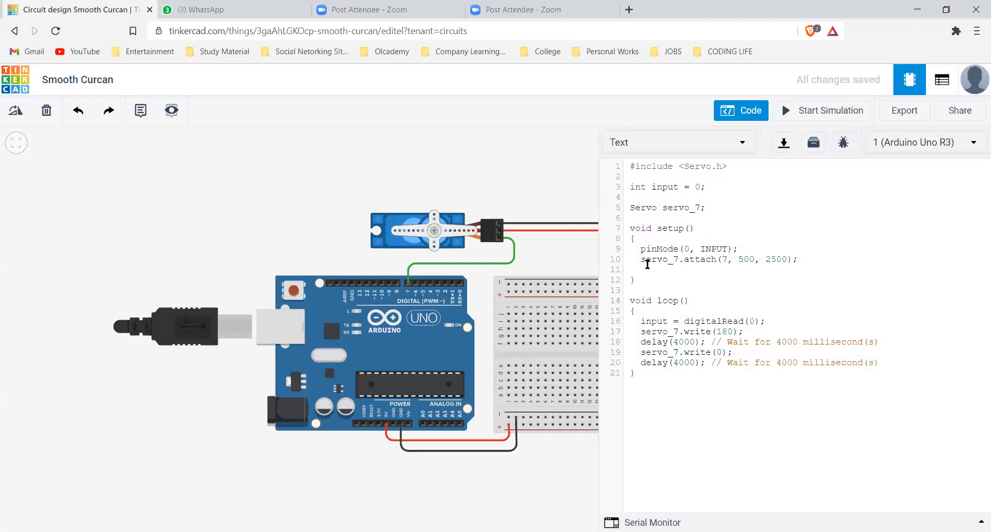
left_click_drag(645, 261, 781, 260)
left_click(693, 301)
left_click(633, 168)
left_click_drag(737, 166, 758, 176)
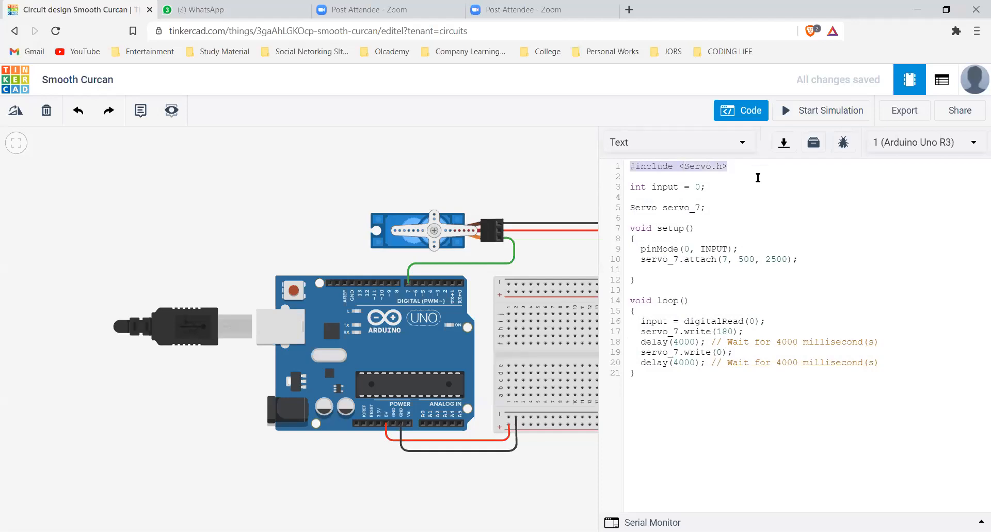
left_click(758, 177)
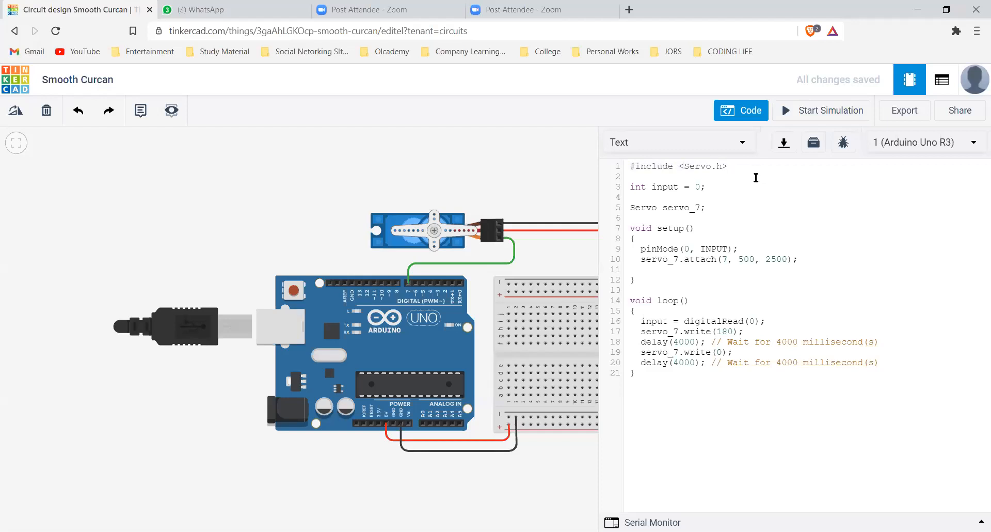
Examine the declarations of the input variable and the servo_7 object in the code
left_click(632, 187)
left_click(722, 182, "shift")
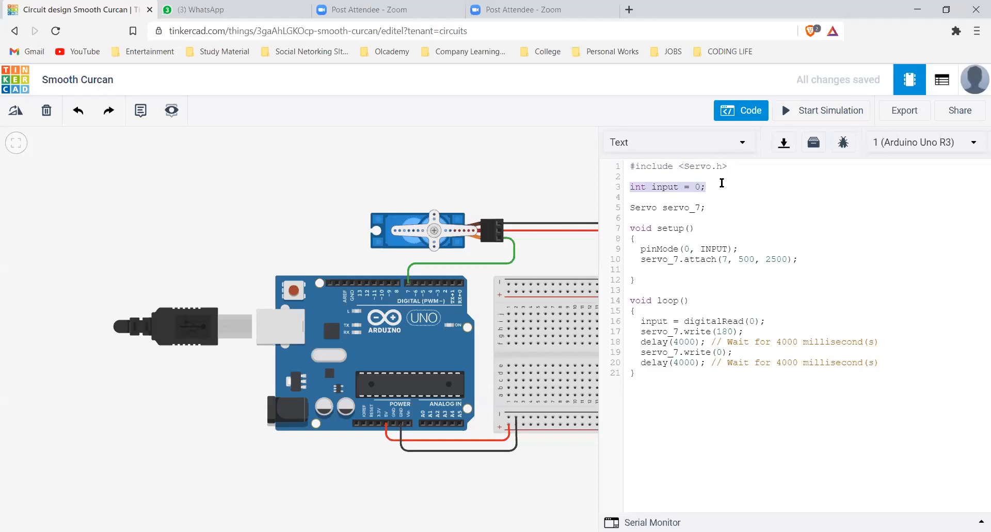
left_click(653, 207)
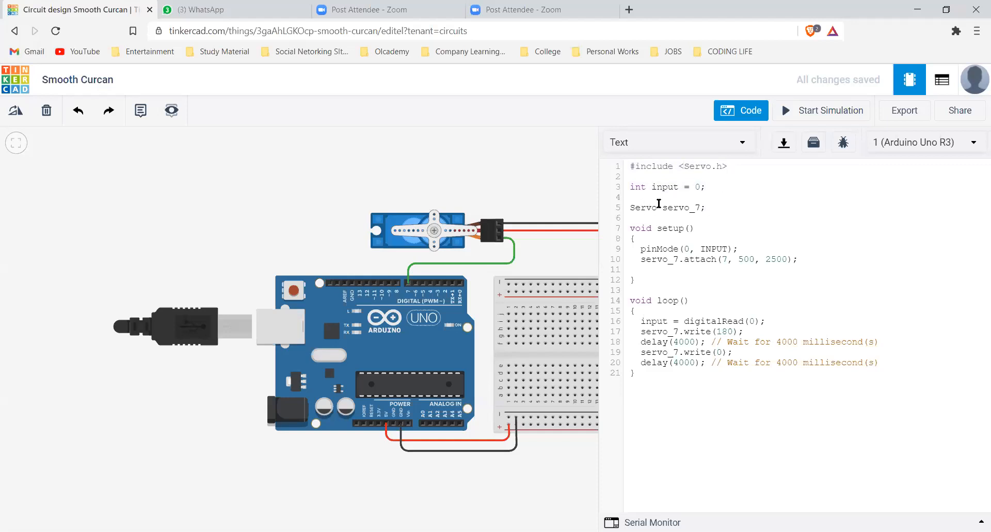
triple_click(676, 207)
left_click(695, 202)
left_click(640, 209)
double_click(687, 209)
key("Down")
key("Down")
Examine the pinMode and servo_7.attach statements in the body of the setup function
left_click_drag(641, 252, 738, 249)
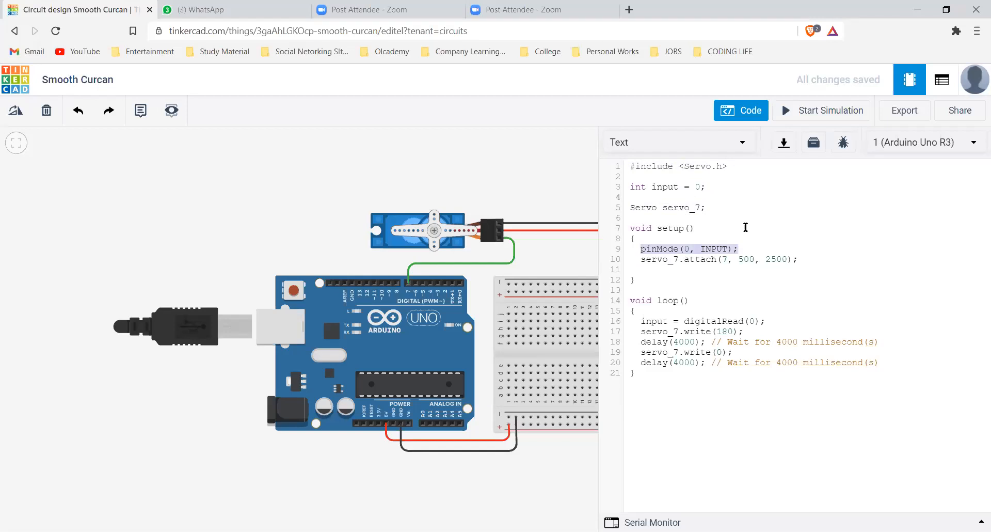
left_click(745, 227)
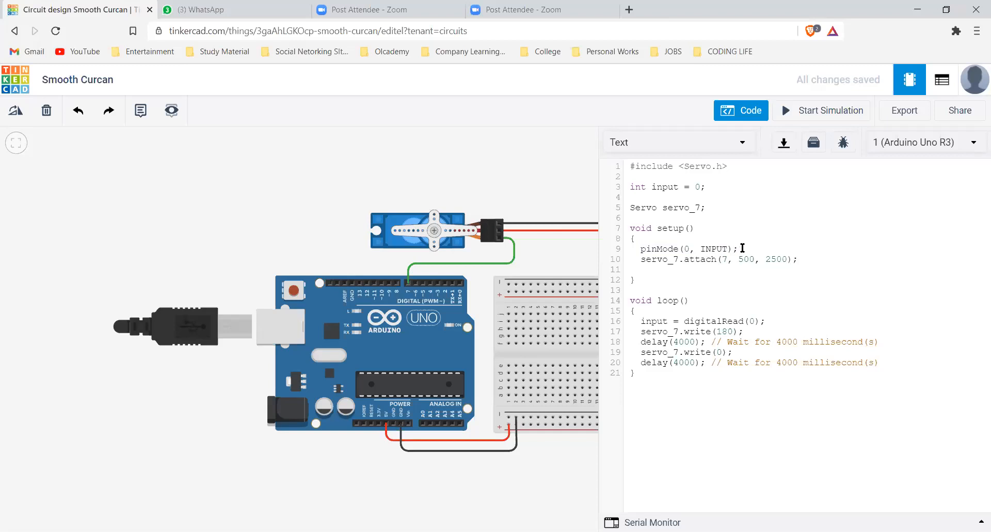
left_click_drag(640, 241, 636, 248)
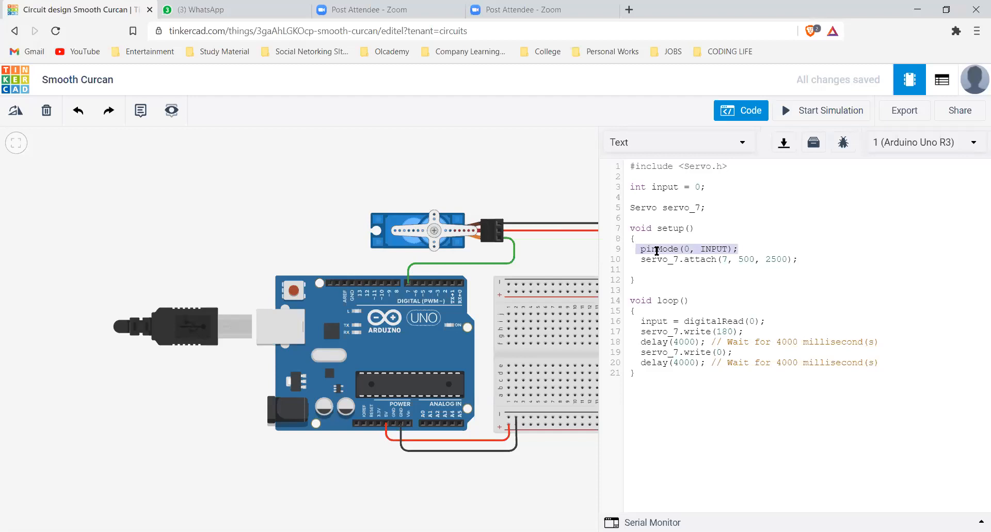
left_click(695, 249)
double_click(687, 250)
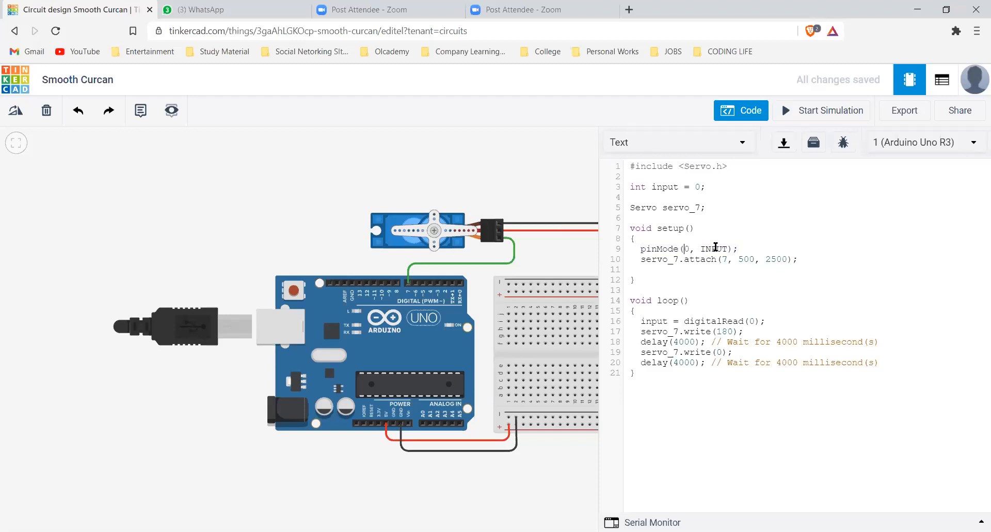
left_click_drag(641, 249, 758, 247)
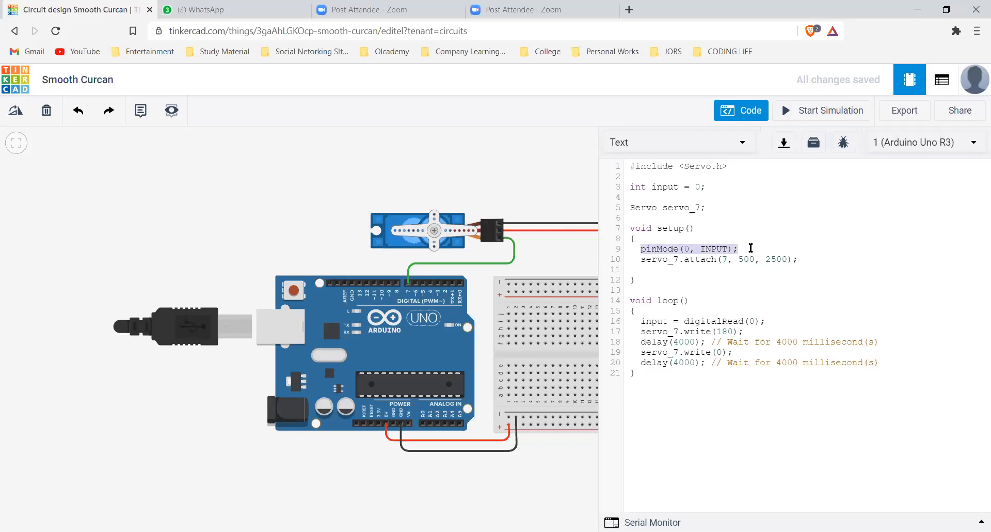
key("Right")
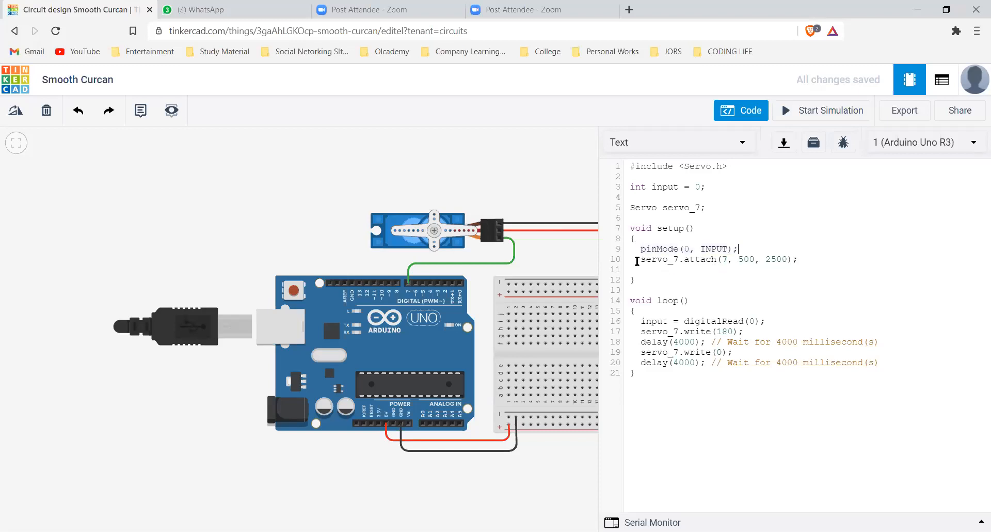
left_click_drag(641, 259, 716, 260)
key("Down")
key("Down")
double_click(726, 259)
left_click_drag(643, 289, 626, 235)
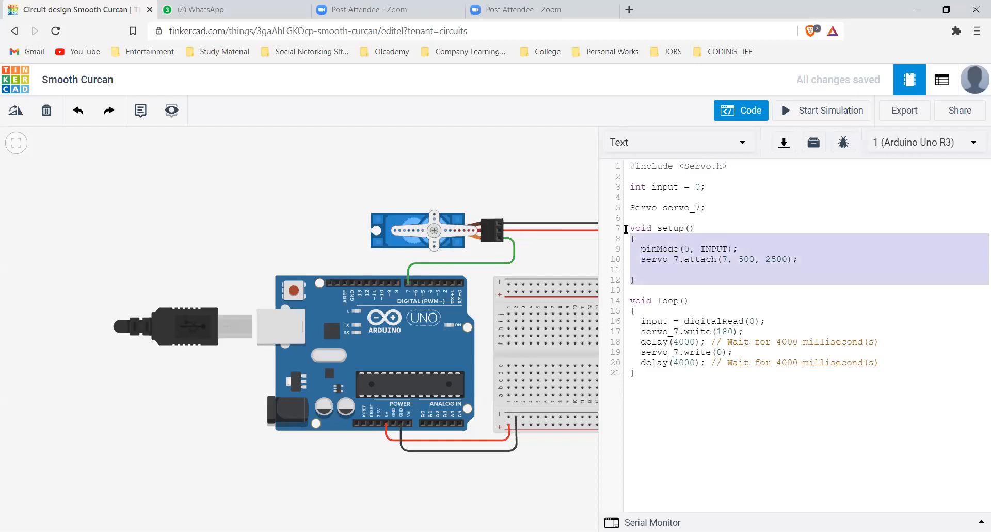
left_click(664, 291)
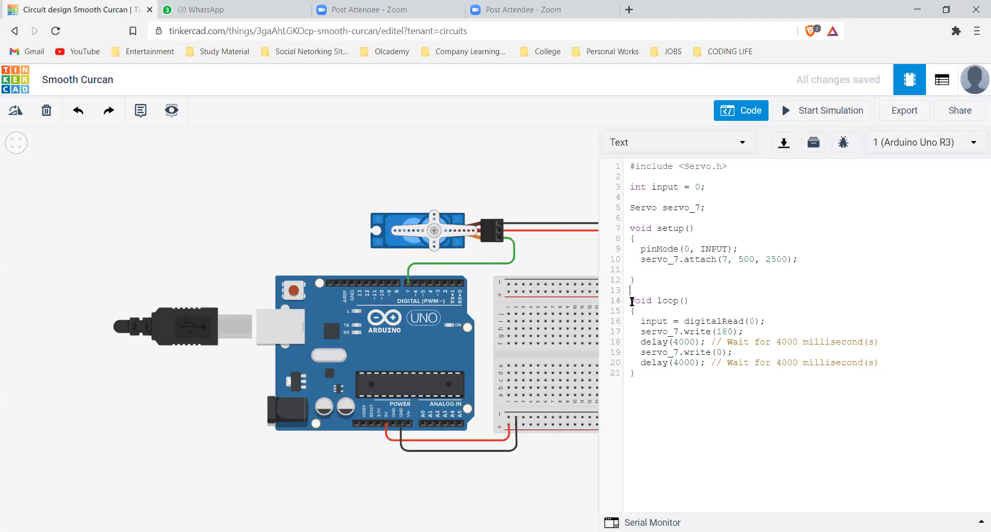
Examine the loop function and its digitalRead statement that assigns the input variable
left_click_drag(656, 354, 667, 384)
left_click(674, 300)
double_click(671, 300)
left_click(673, 330)
left_click_drag(641, 322, 768, 317)
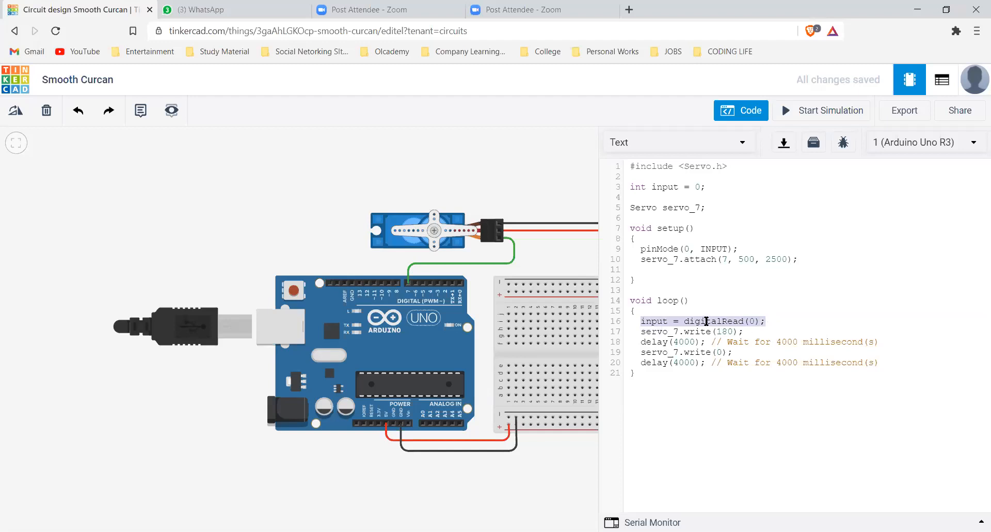
double_click(706, 321)
left_click(720, 293)
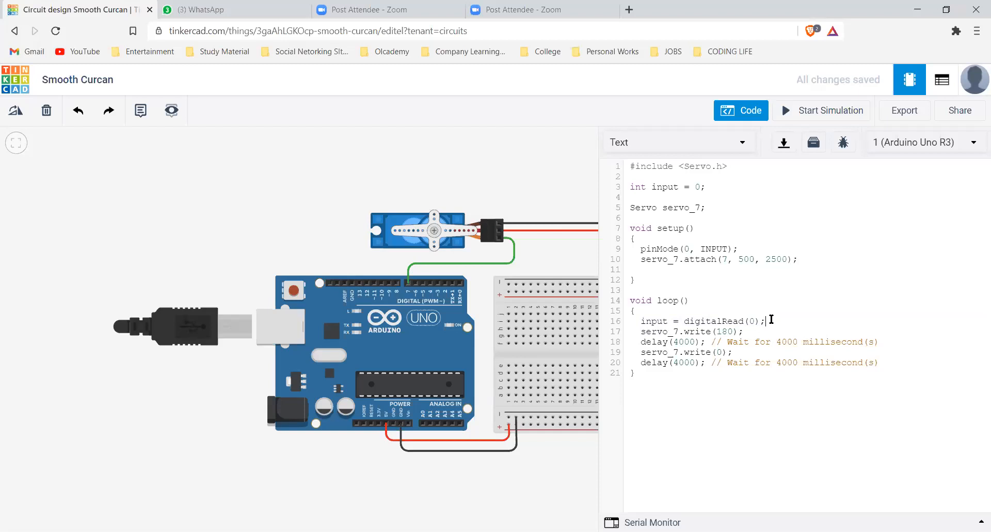
Add the line "input=analogRead();" below the digitalRead statement in the loop function
key("Return")
type("input=an")
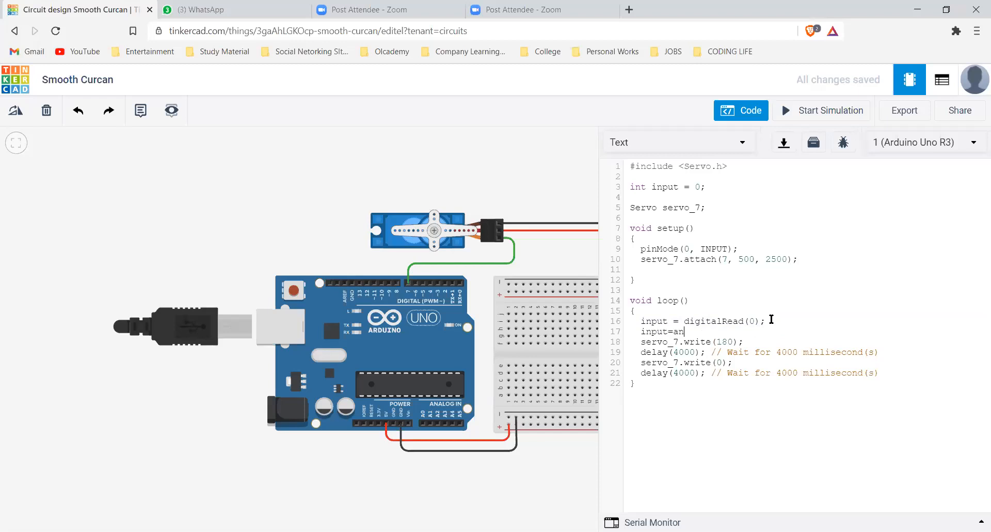
type("alogRead();")
Examine the servo_7.write and delay statements in the loop function
left_click(669, 343)
double_click(685, 342)
left_click(702, 342)
double_click(703, 342)
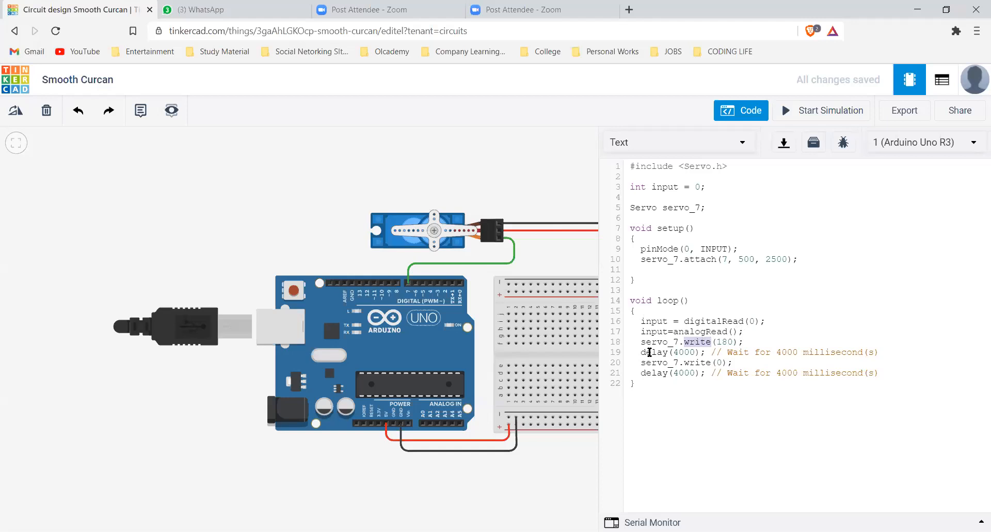
double_click(681, 350)
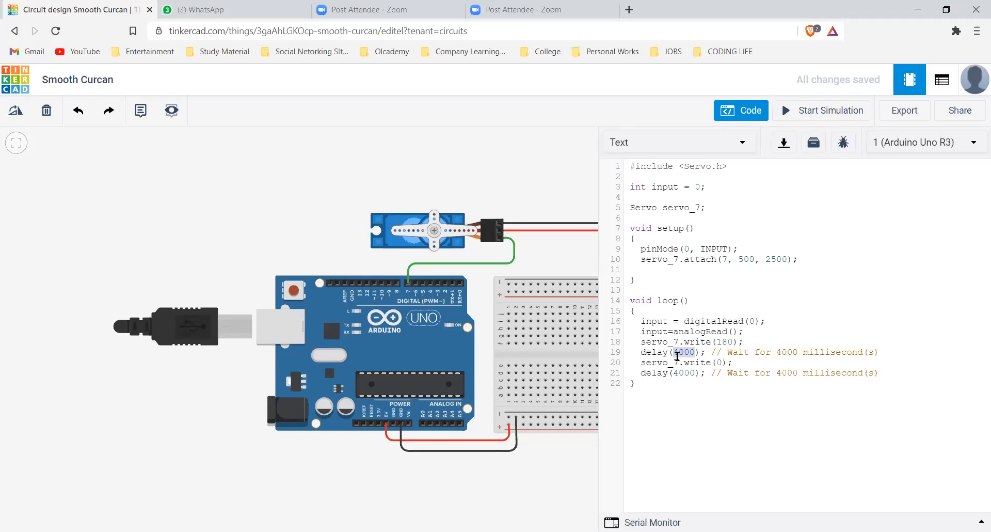
left_click(763, 298)
double_click(685, 353)
left_click(701, 362)
double_click(711, 362)
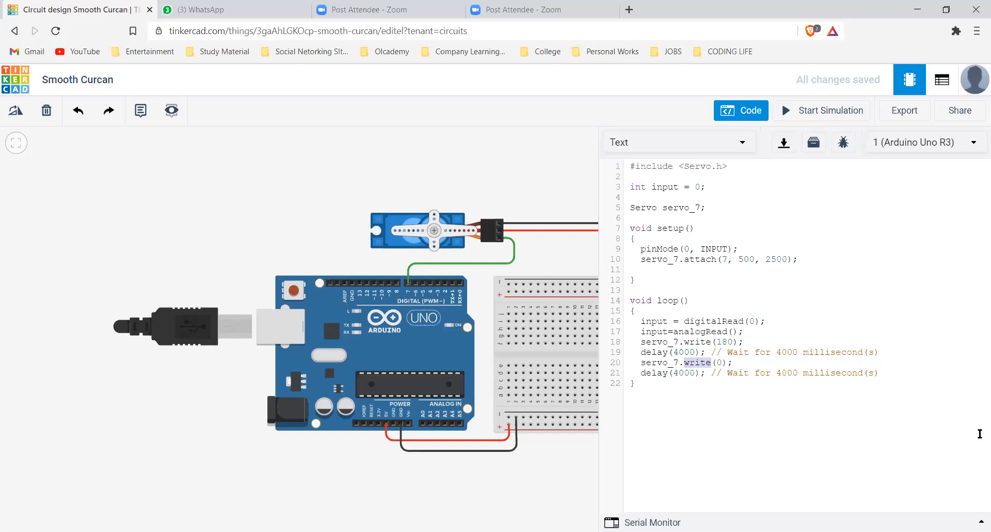
Switch the code editor back to Blocks and accept clearing the text code
left_click(707, 141)
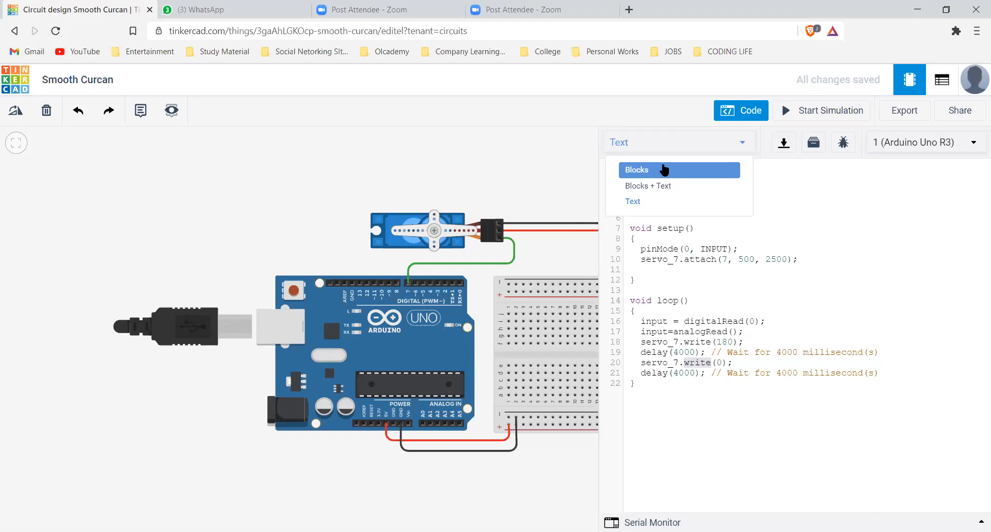
left_click(733, 424)
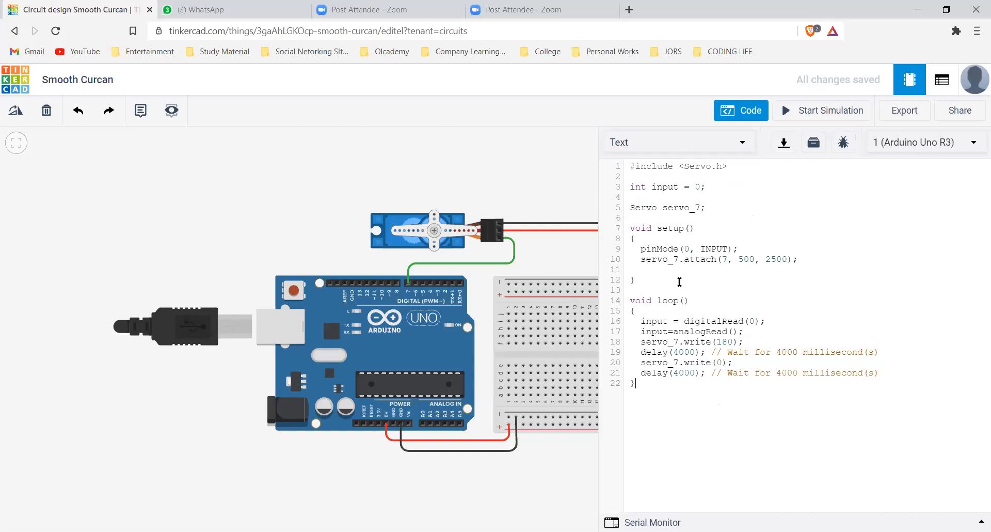
left_click(695, 145)
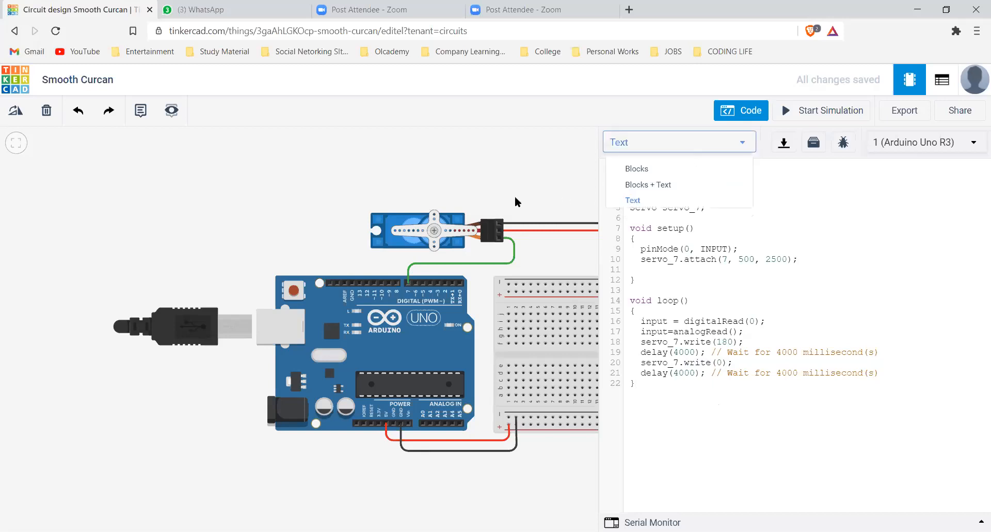
left_click(636, 168)
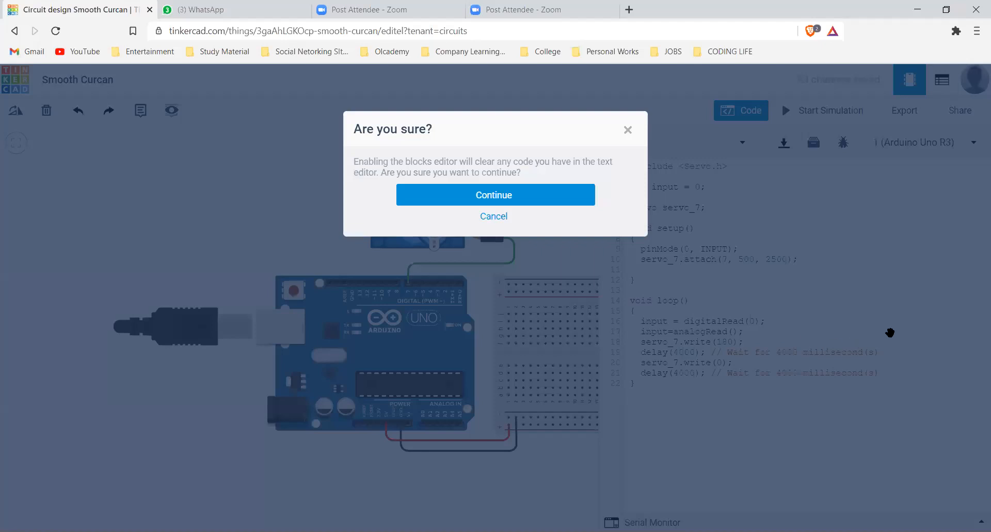
key("Return")
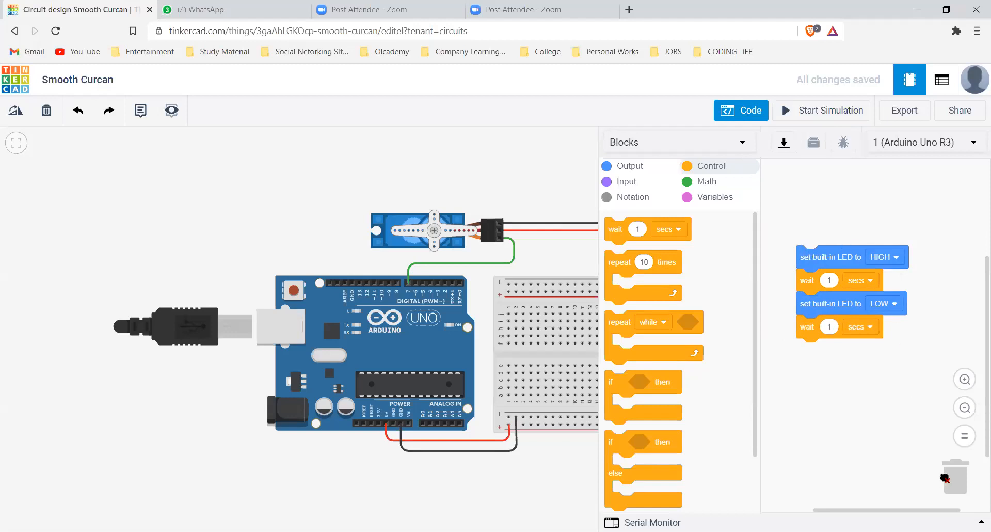
Return to the circuits dashboard and open the Brilliant Hango design for editing
left_click(16, 31)
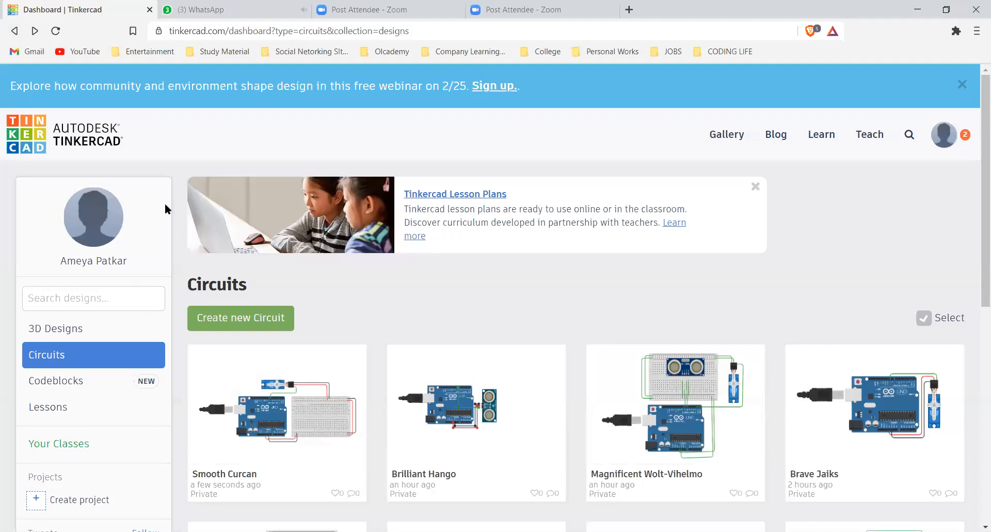
scroll(164, 204, "down", 5)
scroll(163, 204, "up", 2)
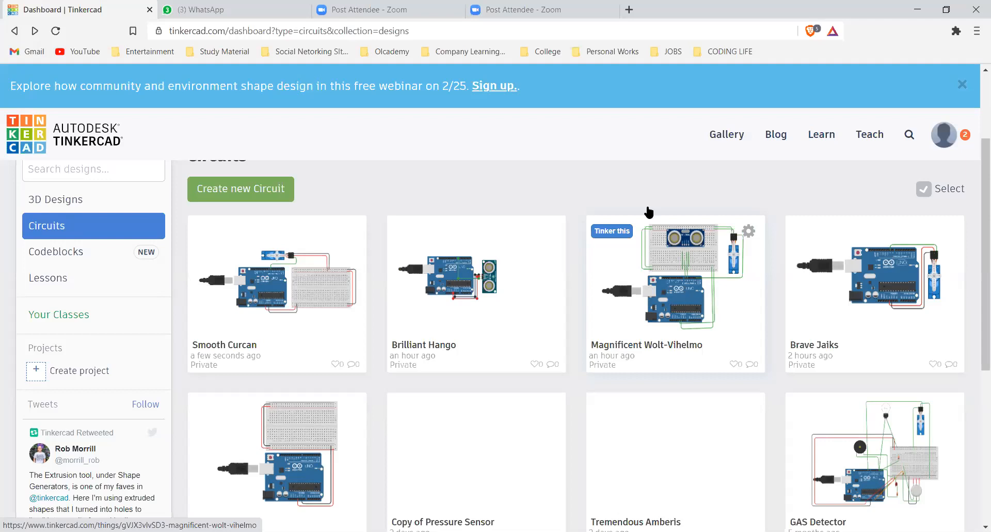
left_click(508, 269)
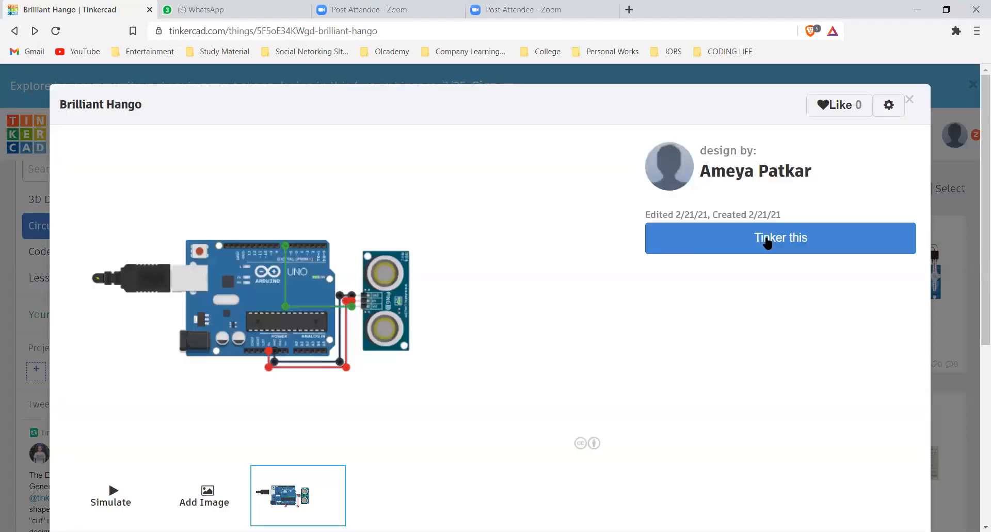
left_click(766, 248)
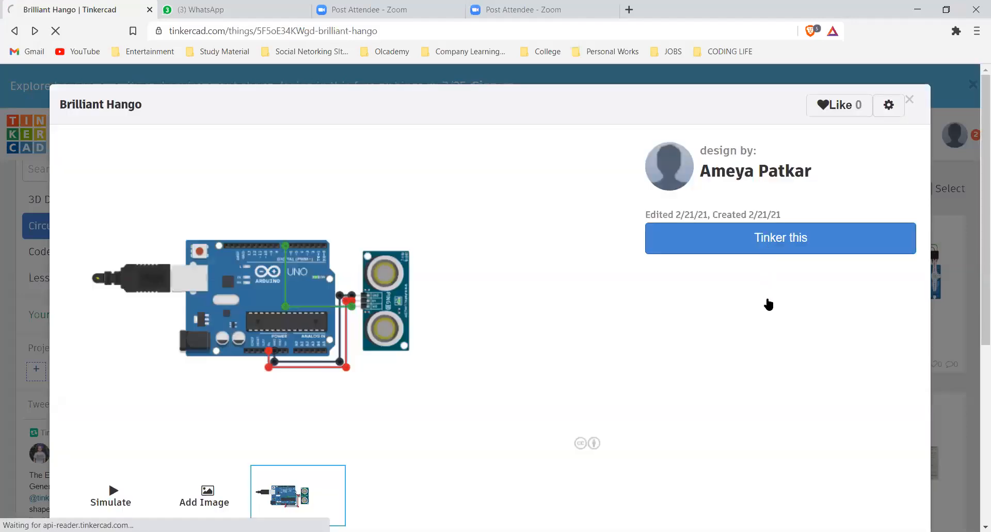
left_click(798, 235)
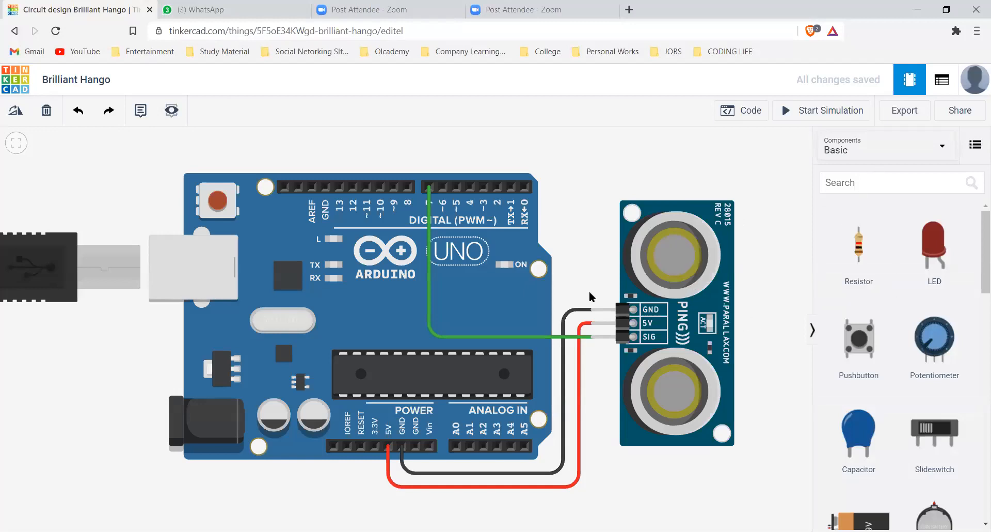
Open the block code and examine the ultrasonic program alongside the available variable and input blocks
scroll(566, 295, "down", 1)
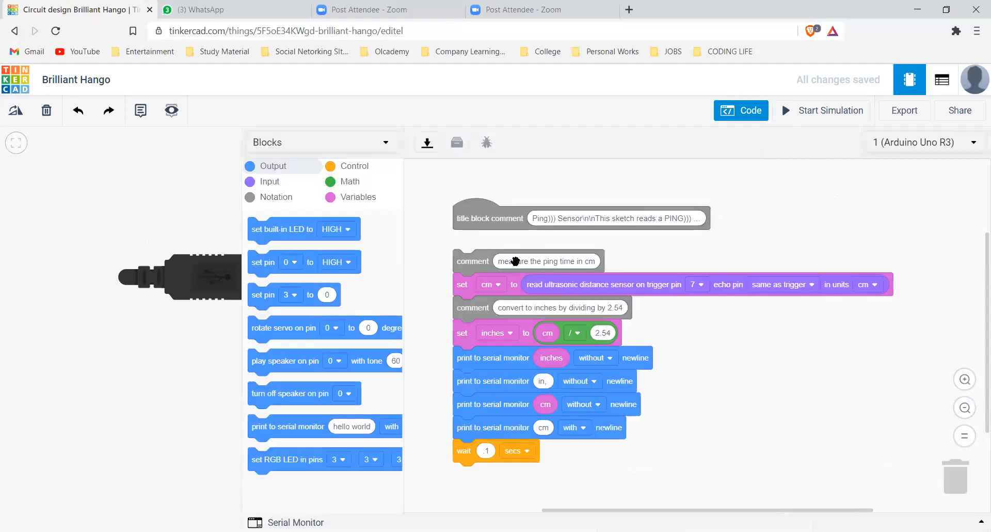
scroll(465, 204, "up", 1)
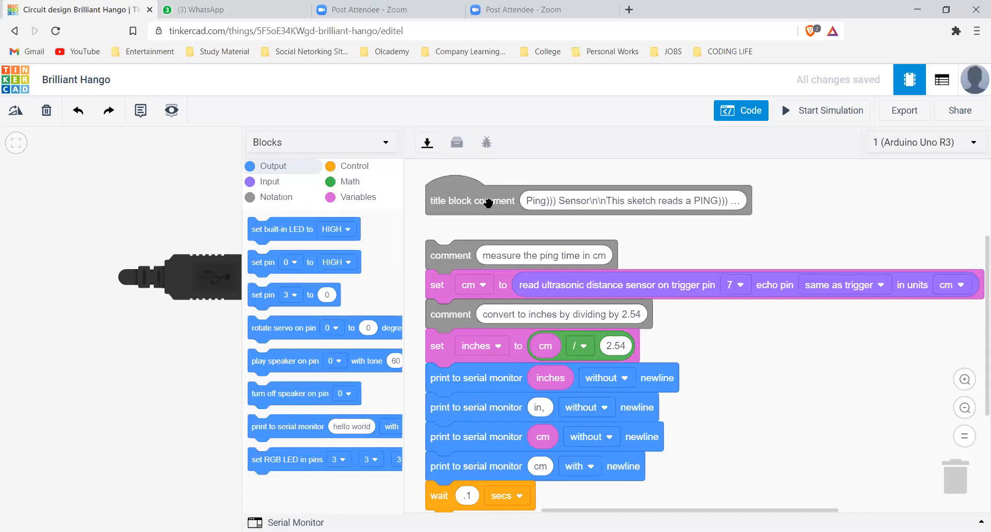
left_click(265, 204)
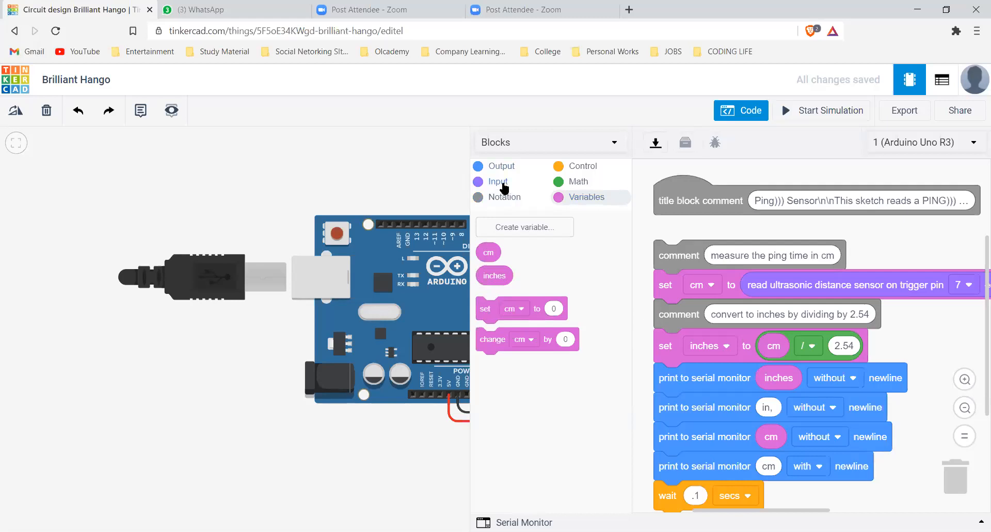
left_click(504, 186)
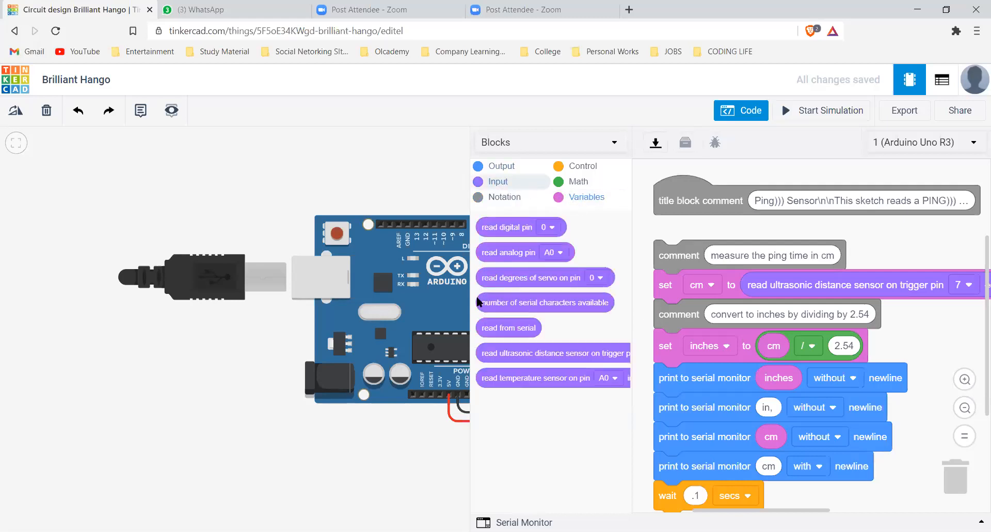
scroll(478, 302, "down", 15)
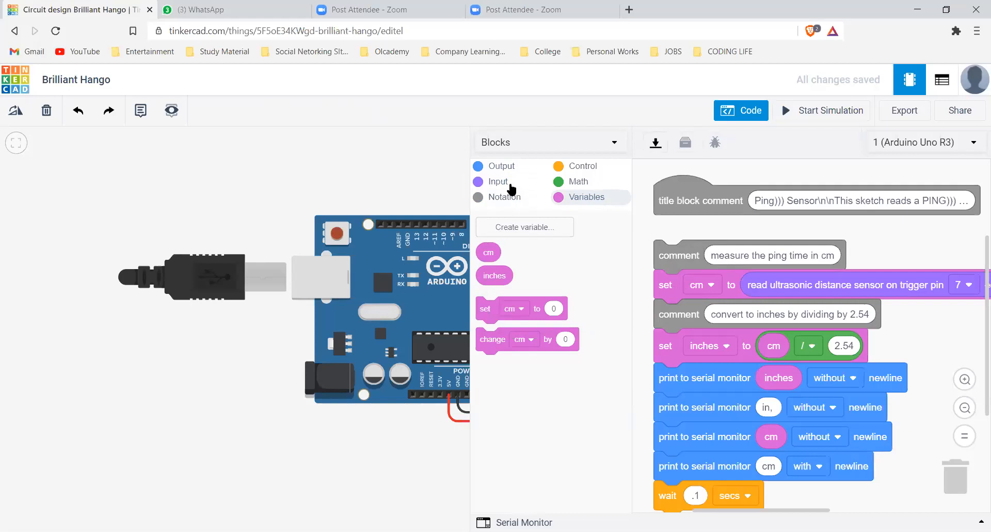
left_click(498, 184)
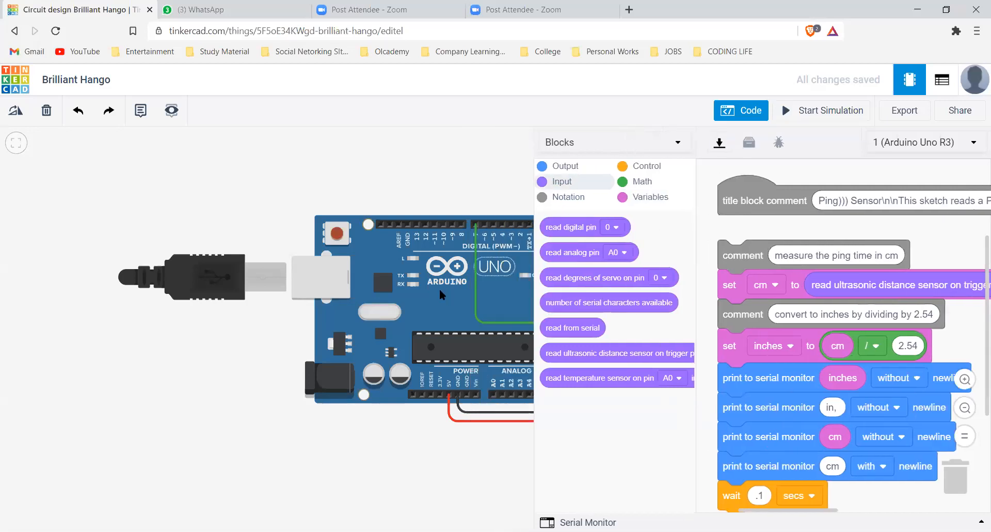
scroll(347, 294, "down", 3)
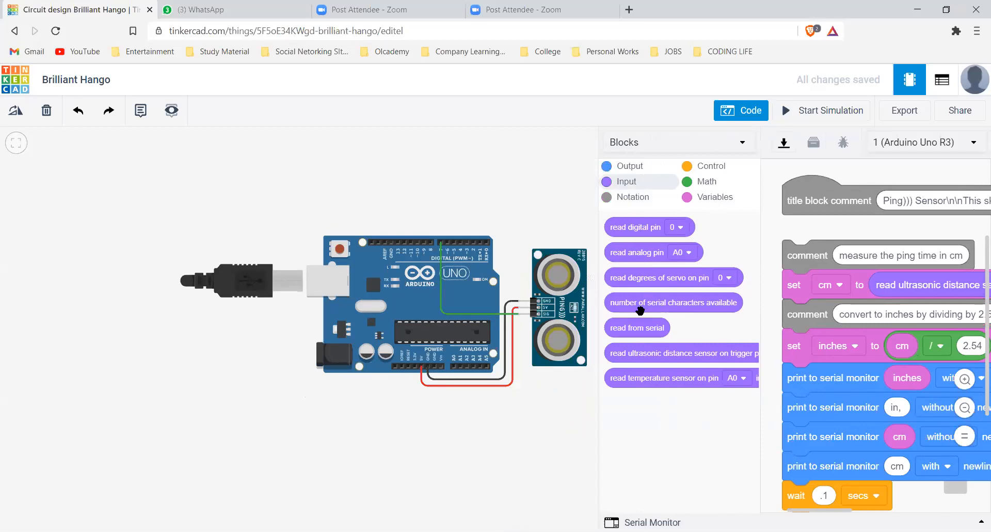
Pull out a spare ultrasonic distance sensor block to view its parameters, discard it, and inspect the sensor's wiring
left_click_drag(631, 351, 275, 164)
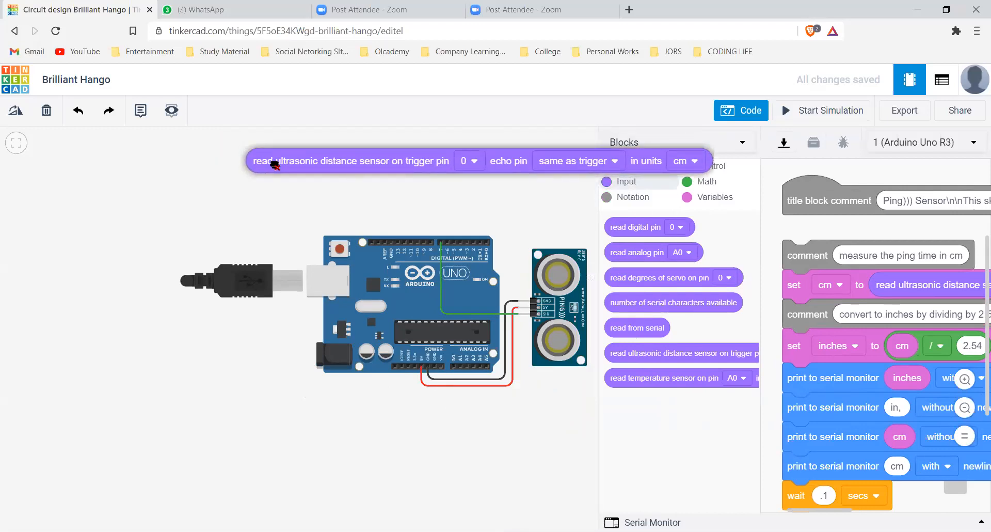
left_click_drag(275, 164, 547, 302)
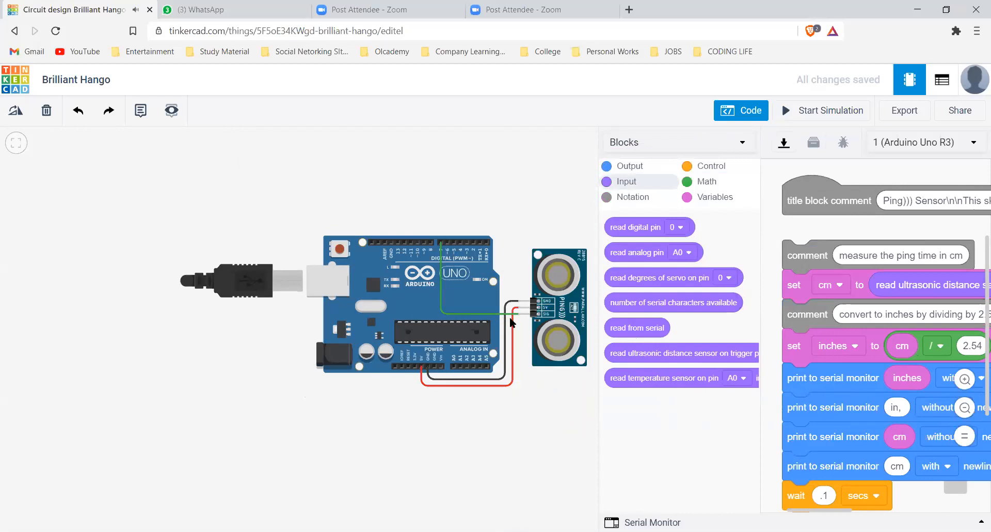
scroll(518, 318, "up", 1)
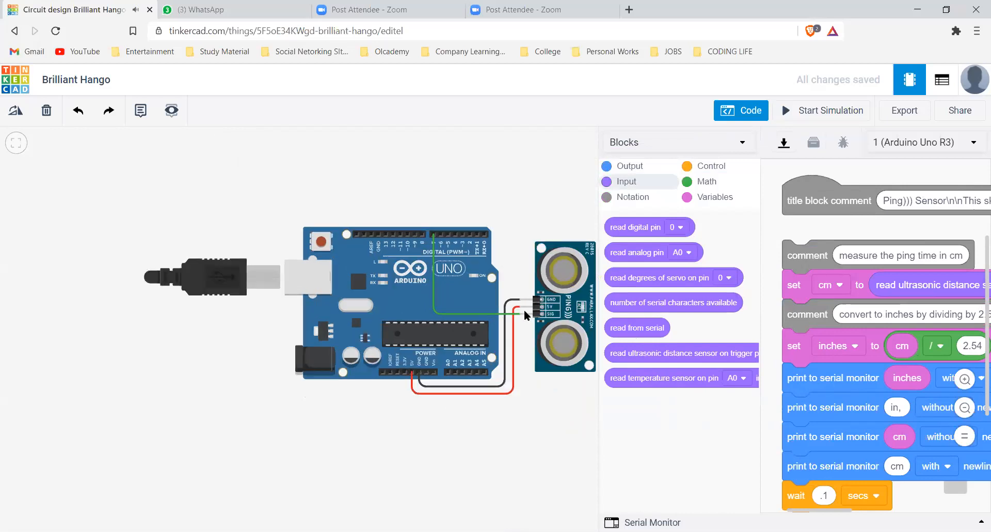
scroll(518, 318, "up", 1)
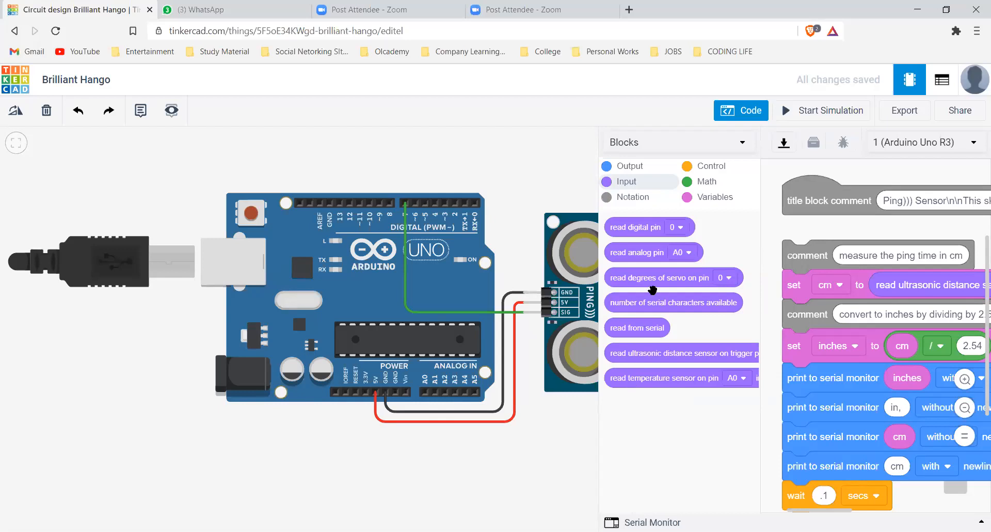
Place a loose arithmetic block beside the program, view its operator choices, and delete it
left_click(772, 284)
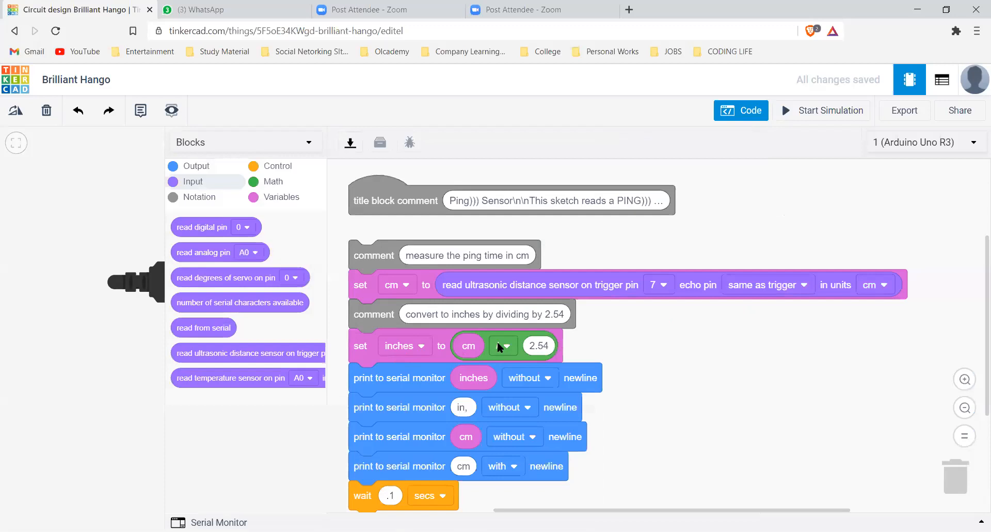
left_click(273, 181)
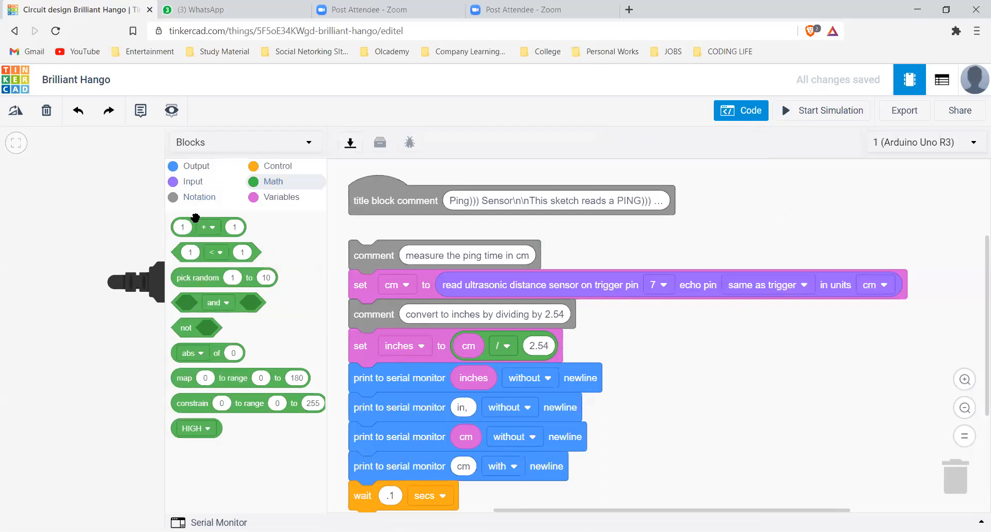
left_click_drag(525, 287, 690, 361)
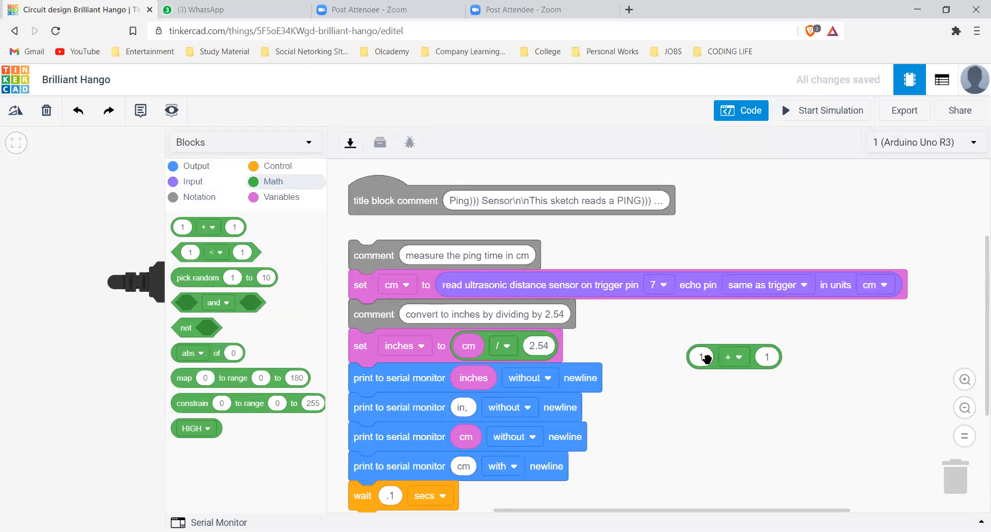
left_click(733, 359)
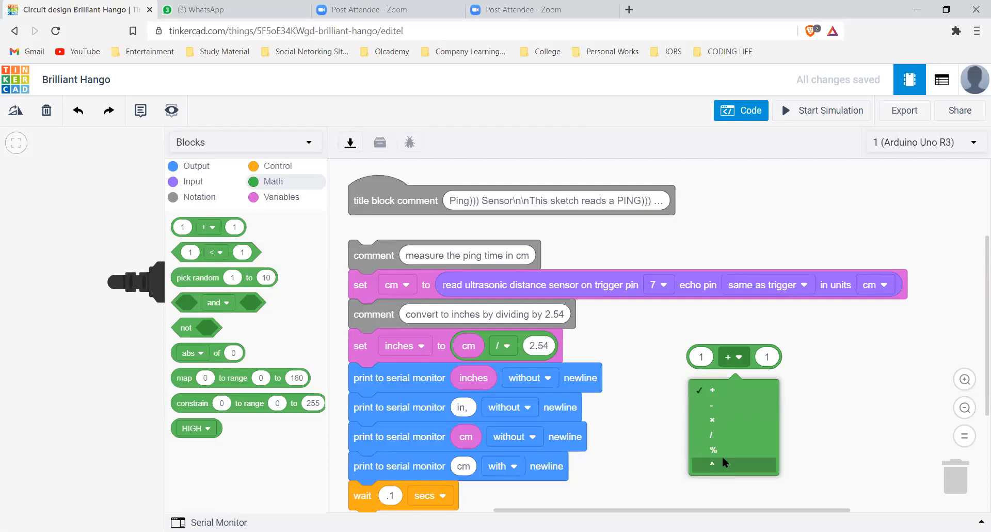
left_click_drag(733, 355, 956, 481)
key("Delete")
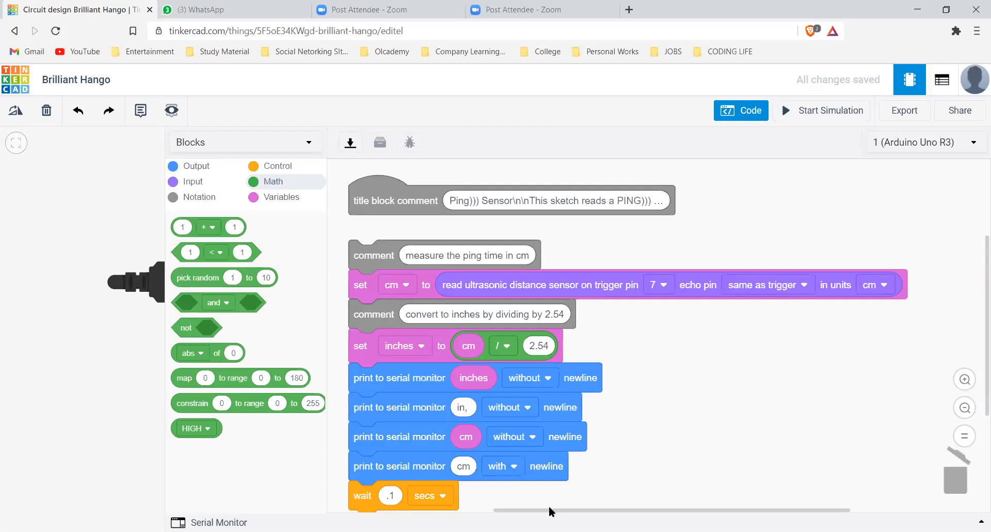
Open the Serial Monitor below the block code
left_click_drag(510, 509, 471, 509)
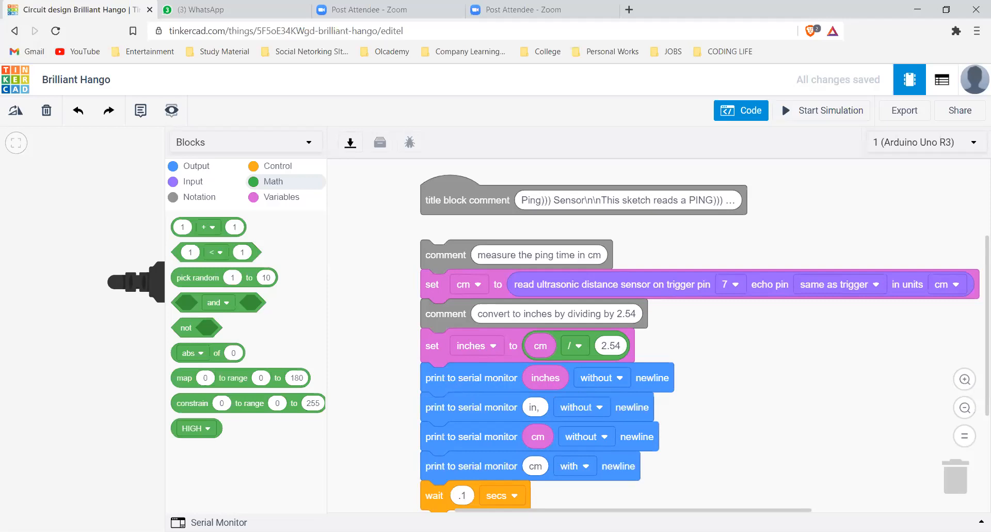
left_click(211, 522)
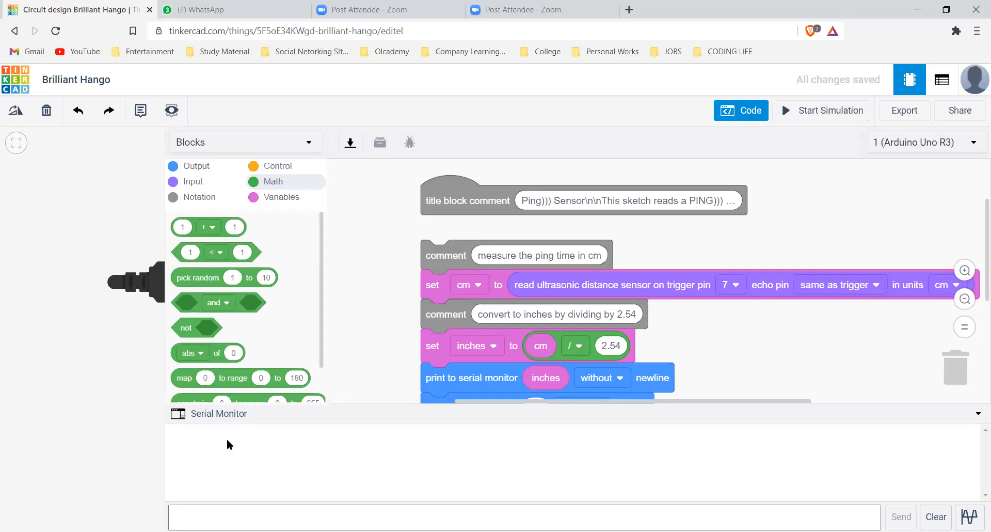
left_click(246, 457)
scroll(521, 375, "down", 3)
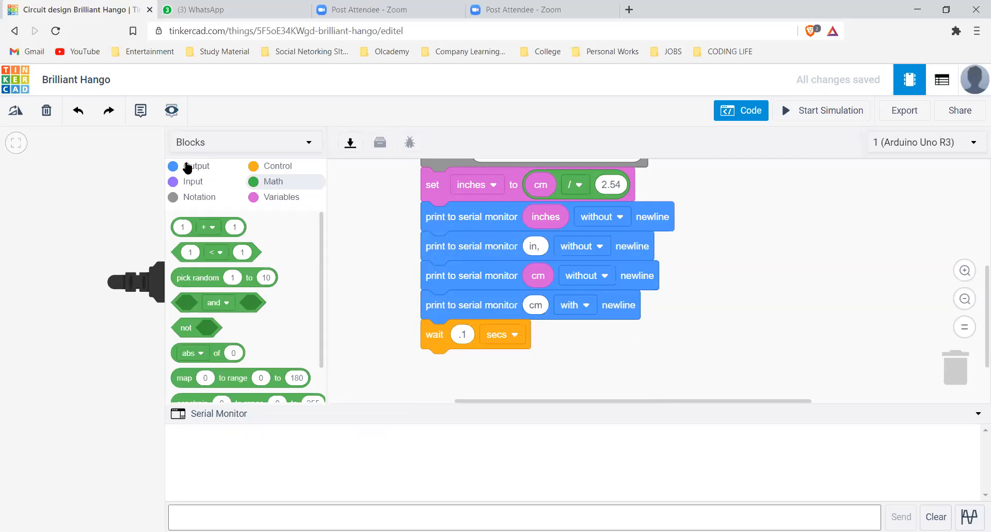
Place a spare "print to serial monitor" block beside the program, select its "hello world" text, and remove the block
left_click(209, 173)
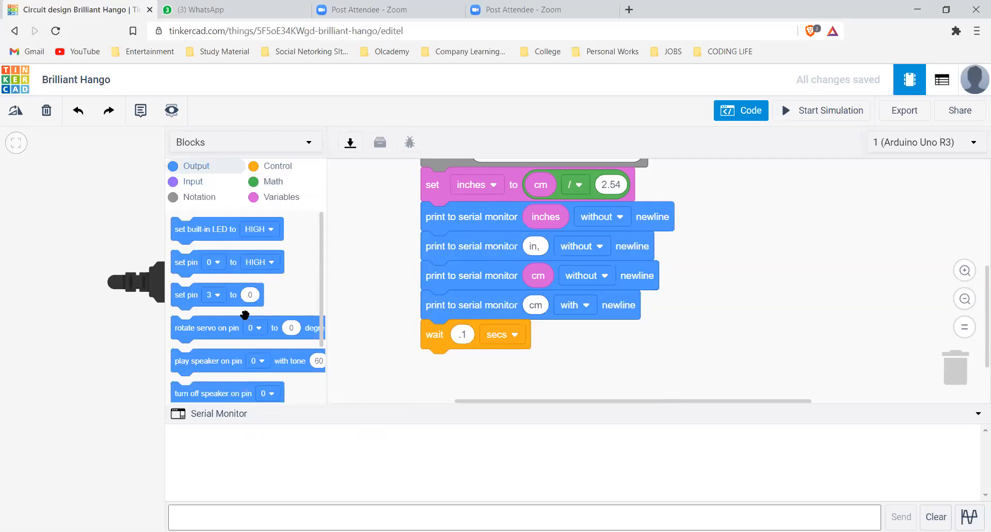
scroll(238, 320, "down", 2)
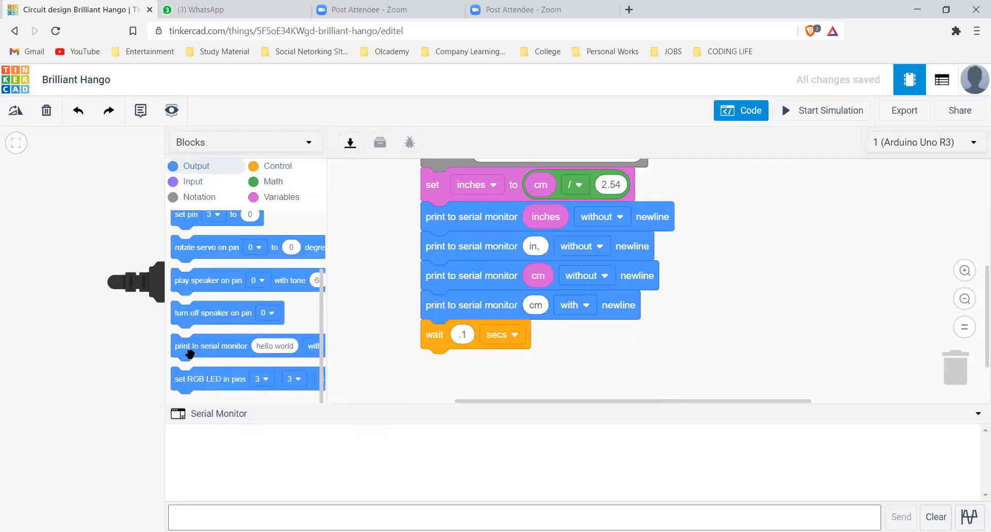
left_click_drag(202, 351, 711, 268)
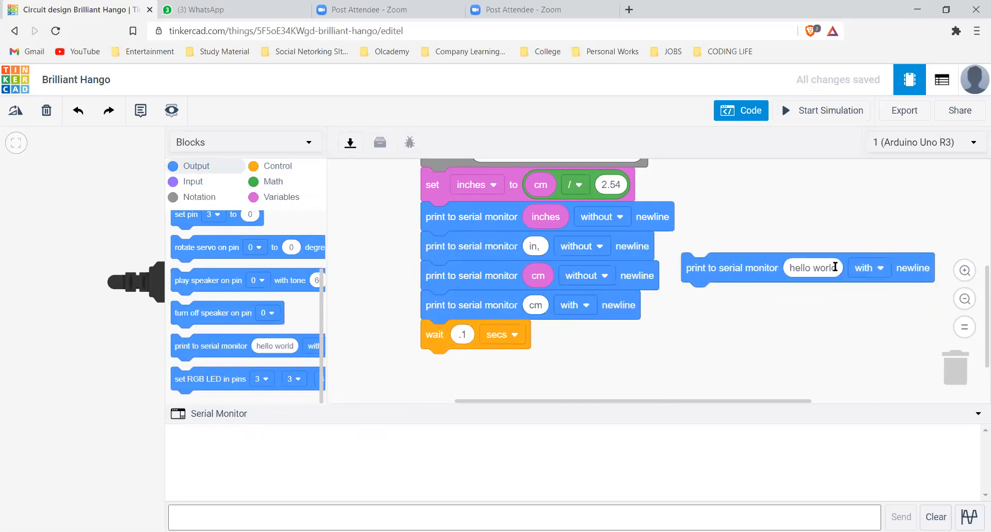
left_click(836, 267)
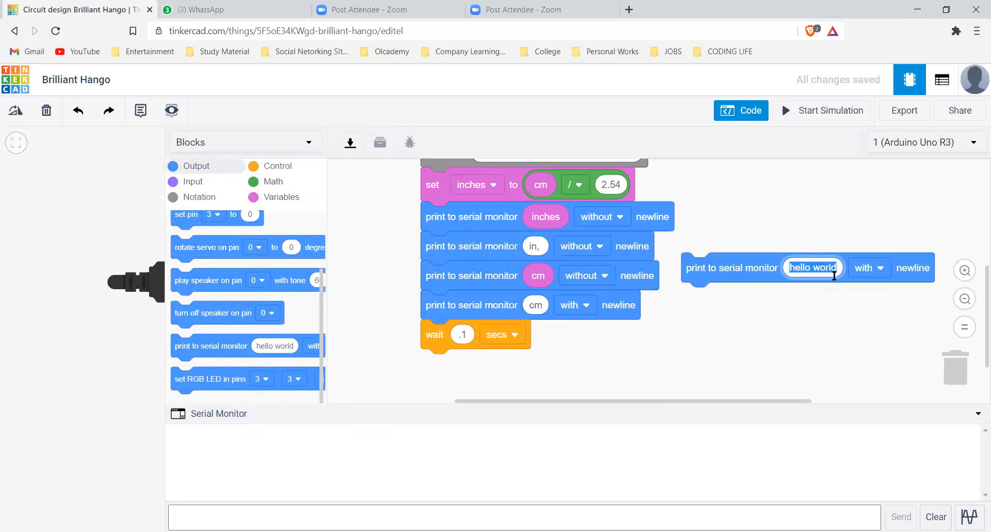
left_click(837, 339)
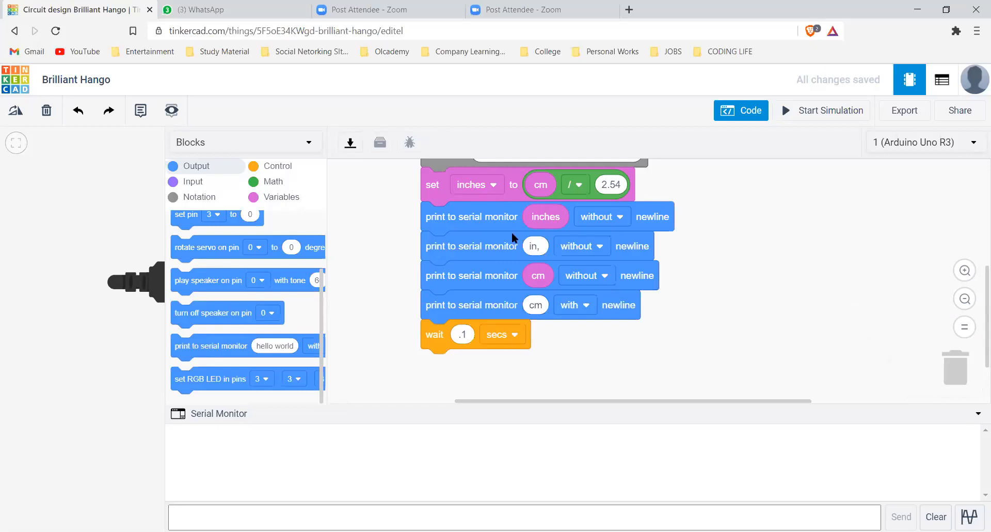
Place a new inches variable, try it in the first serial print block, and discard the spare one
left_click(279, 196)
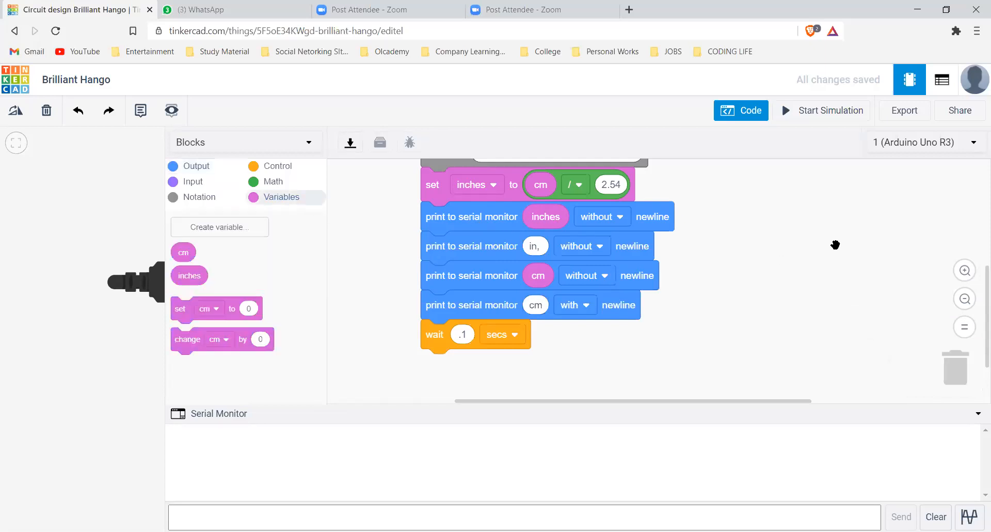
left_click_drag(190, 275, 834, 246)
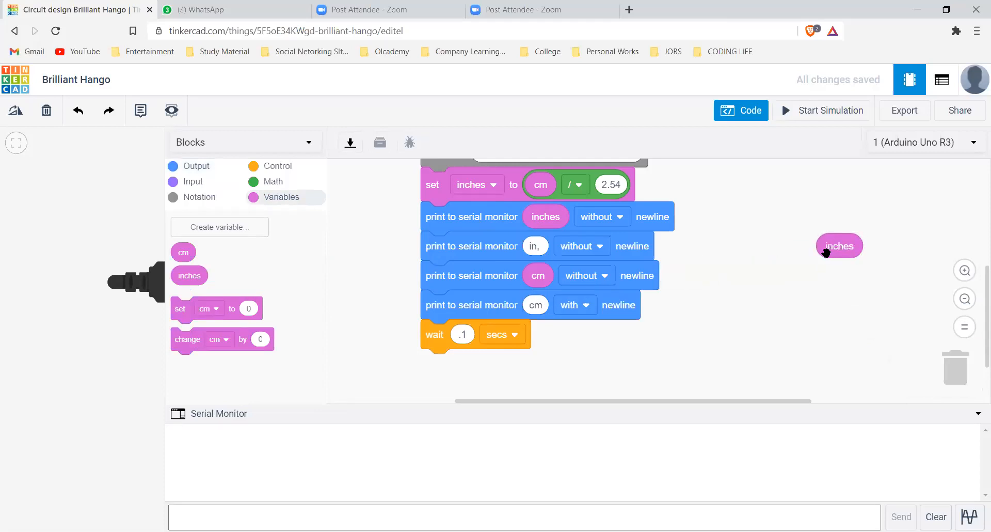
left_click_drag(710, 223, 746, 213)
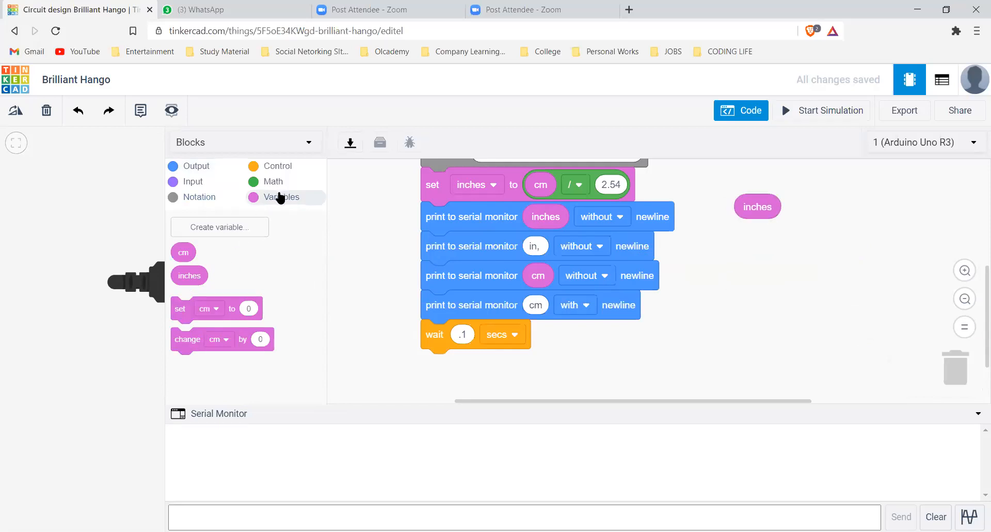
left_click_drag(771, 208, 556, 217)
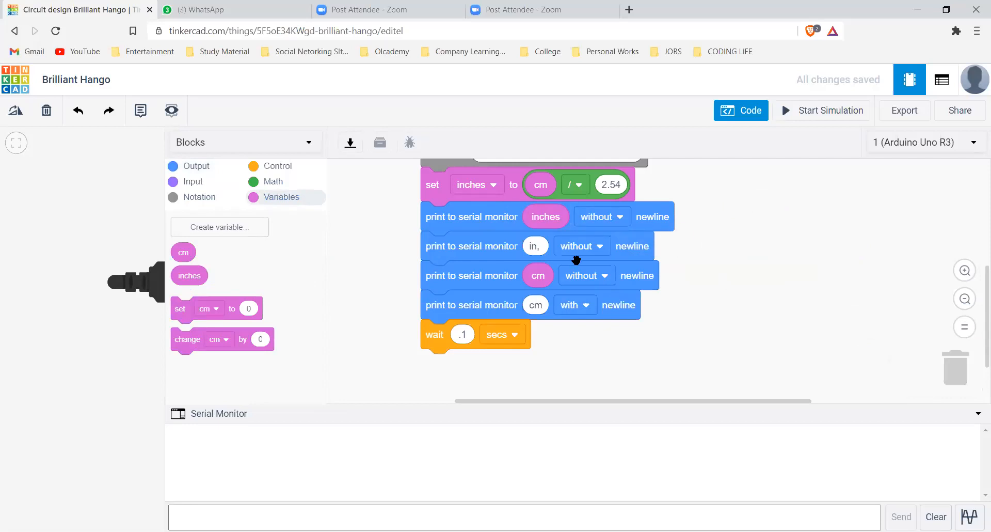
left_click_drag(957, 474, 961, 389)
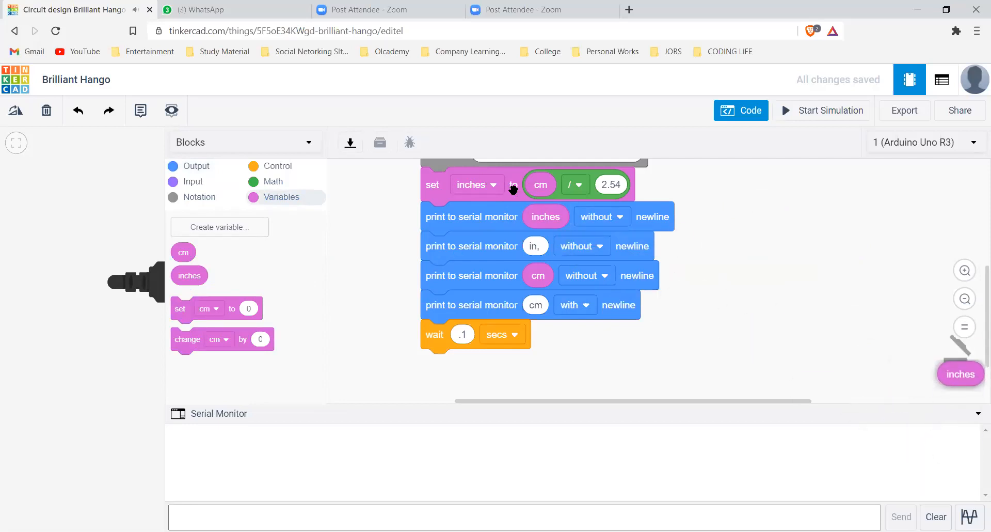
Examine the with/without newline options of the inches print block and the last cm print block
left_click(616, 211)
left_click(617, 210)
left_click(616, 210)
left_click(721, 227)
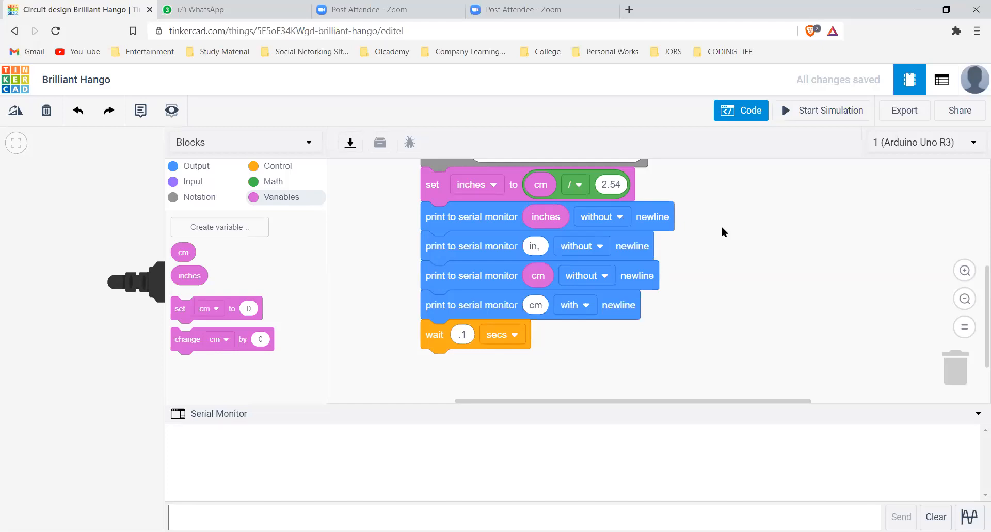
left_click(618, 217)
left_click(827, 248)
left_click(574, 304)
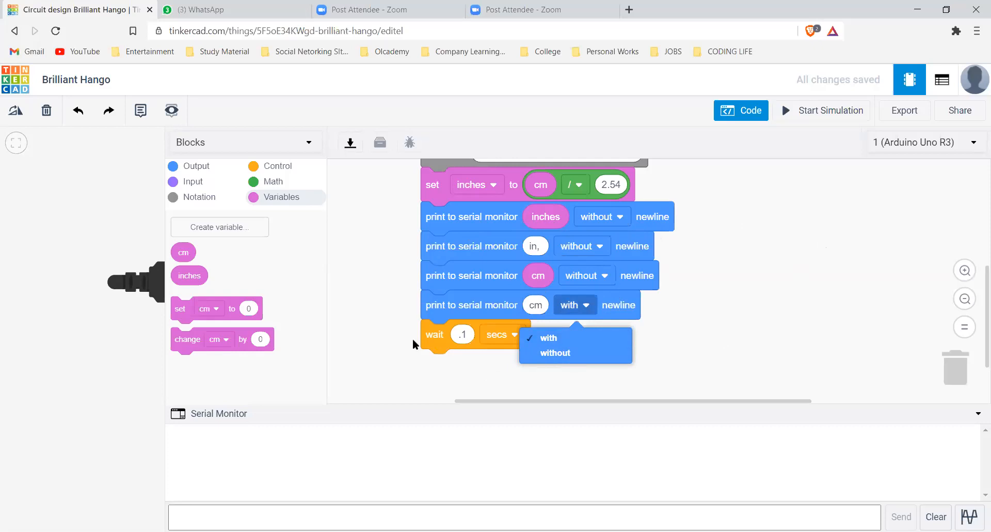
left_click(534, 295)
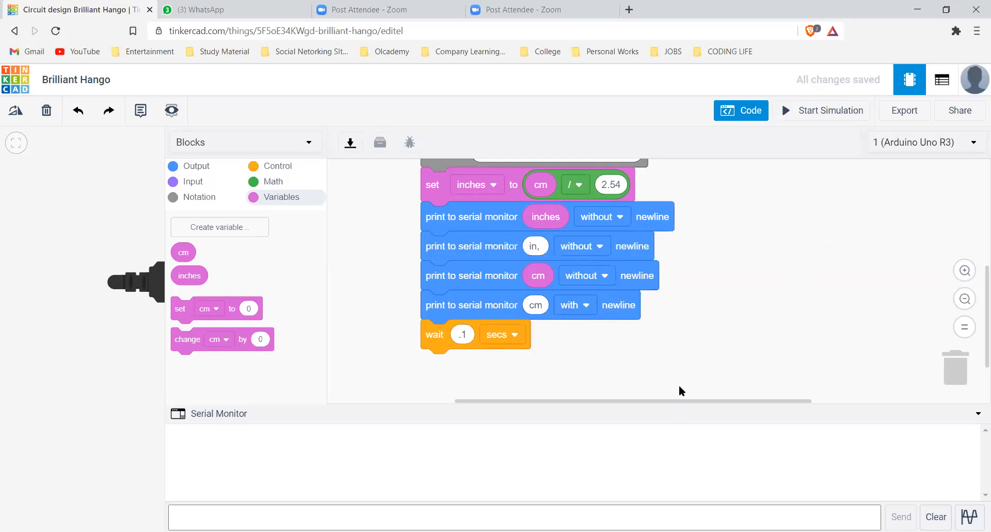
Review the remaining blocks and narrow the code editor to reveal the Arduino and ultrasonic sensor circuit
scroll(680, 391, "up", 4)
scroll(668, 398, "down", 2)
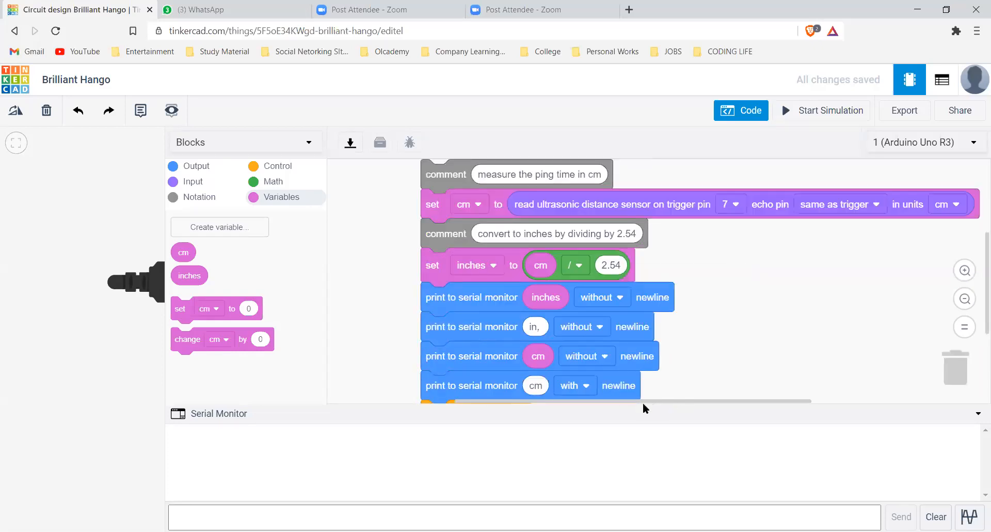
scroll(633, 309, "left", 2)
scroll(633, 310, "down", 3)
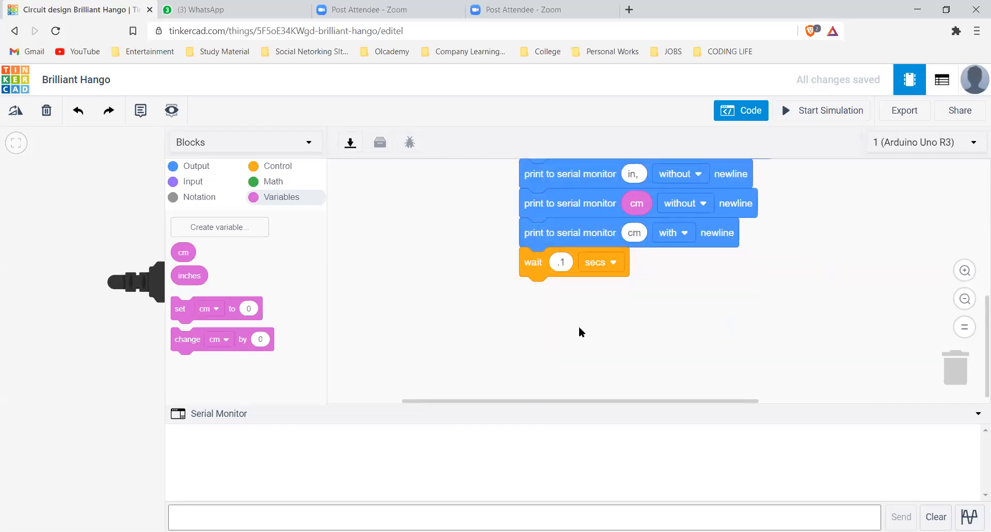
left_click_drag(166, 361, 598, 361)
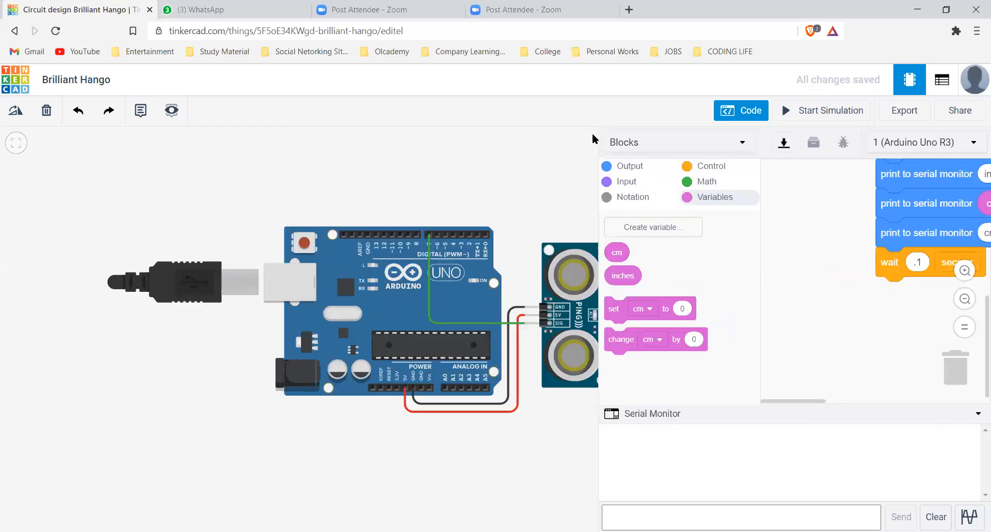
Move the Arduino farther from the ultrasonic sensor and hide the code editor to show the whole circuit
left_click_drag(490, 245, 419, 236)
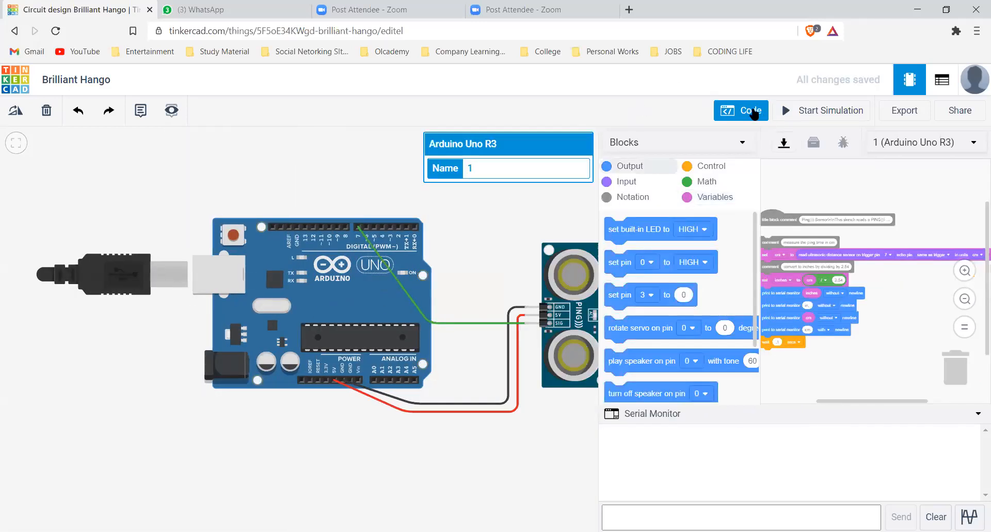
left_click(764, 114)
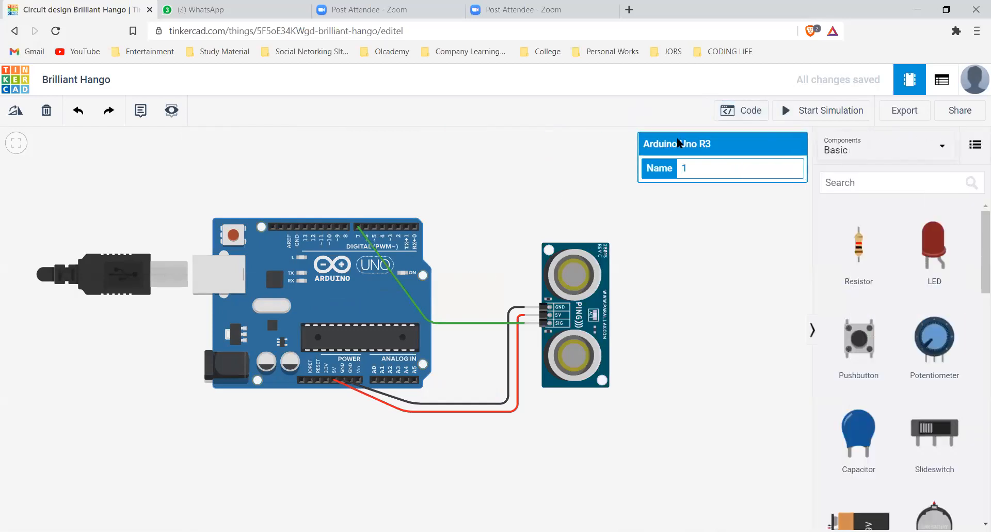
mouse_move(561, 300)
left_mouse_down()
mouse_move(537, 299)
mouse_move(565, 301)
left_mouse_up()
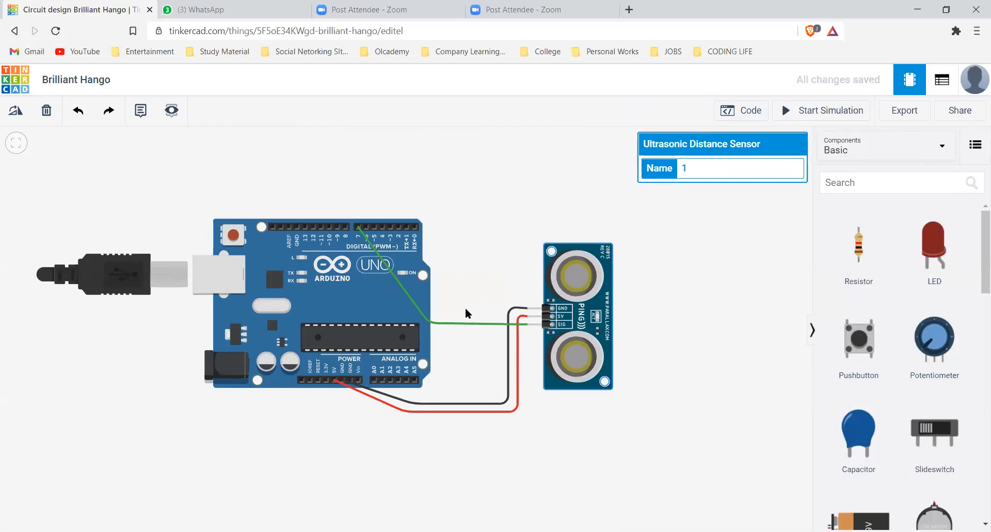
scroll(466, 312, "down", 2)
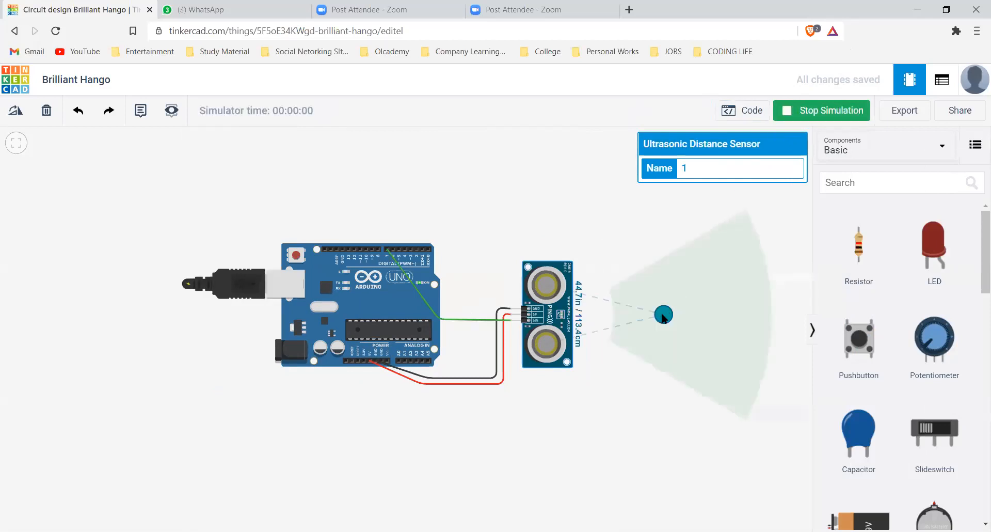
With the simulation running, move the target beyond the ultrasonic sensor's detection zone and check the distances in the serial monitor
left_click_drag(789, 239, 778, 350)
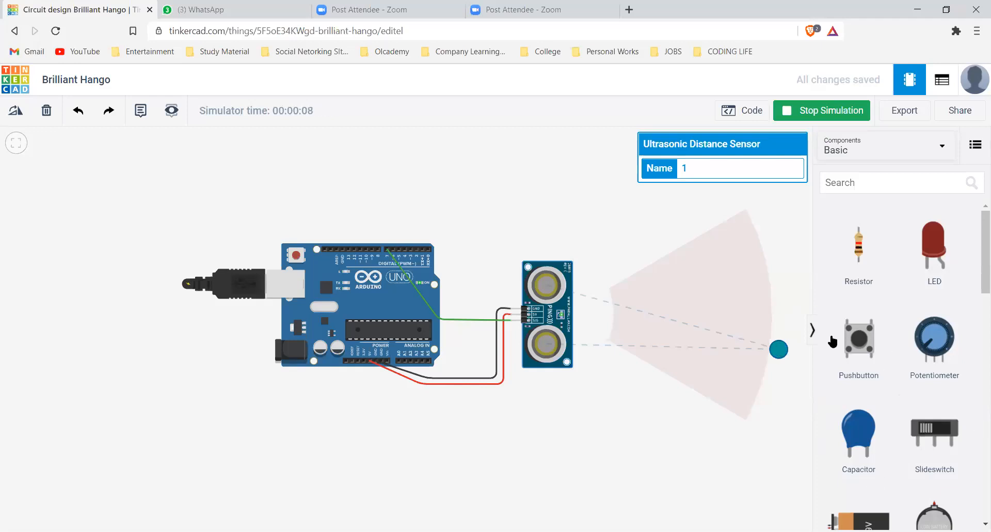
left_click_drag(778, 349, 799, 308)
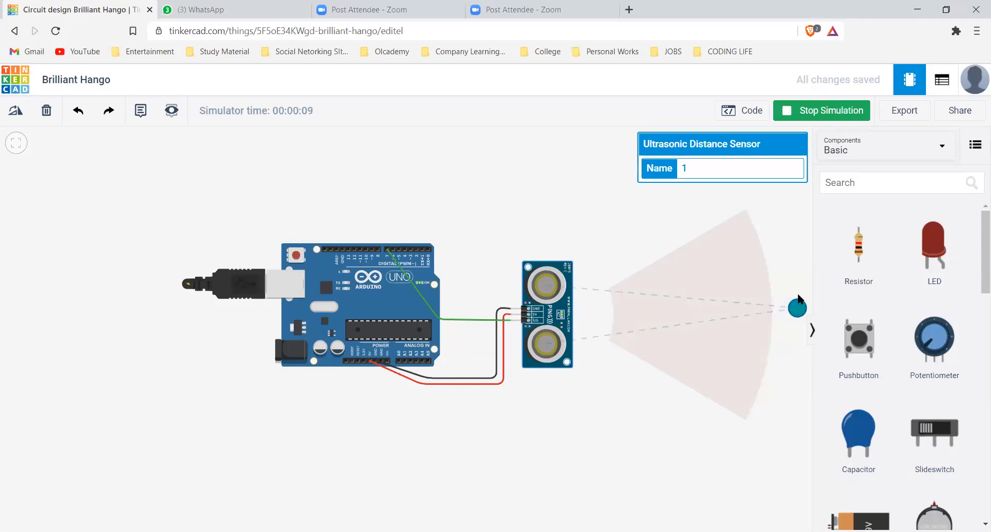
left_click(748, 117)
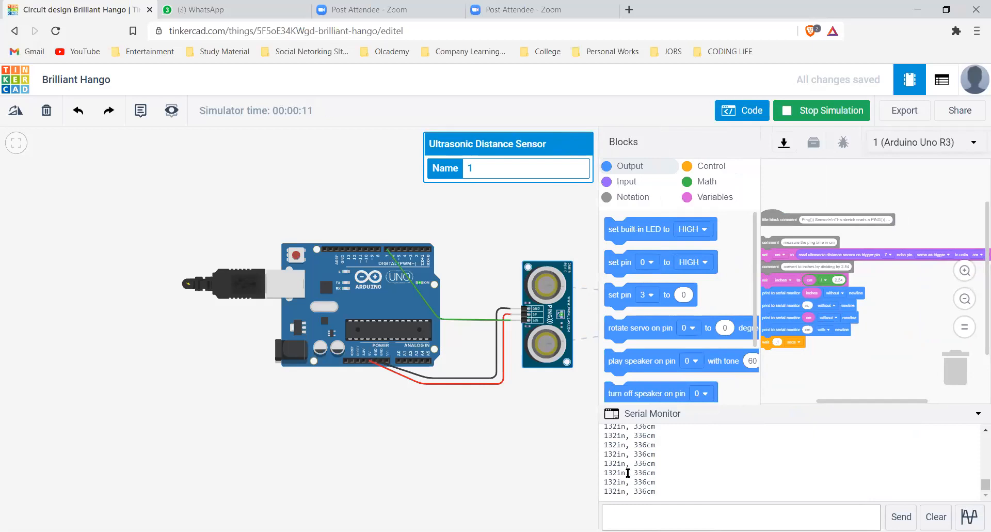
left_click_drag(605, 464, 640, 461)
triple_click(640, 461)
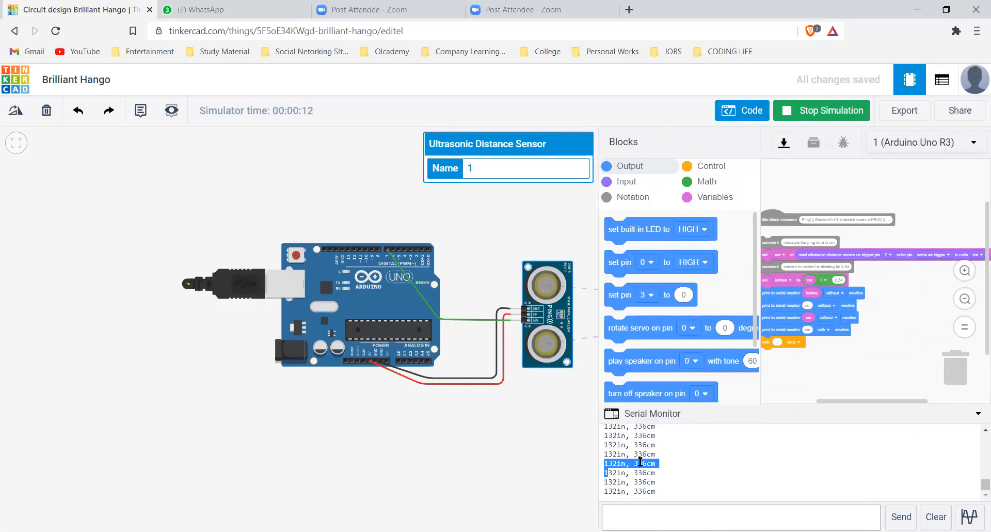
double_click(648, 473)
double_click(648, 472)
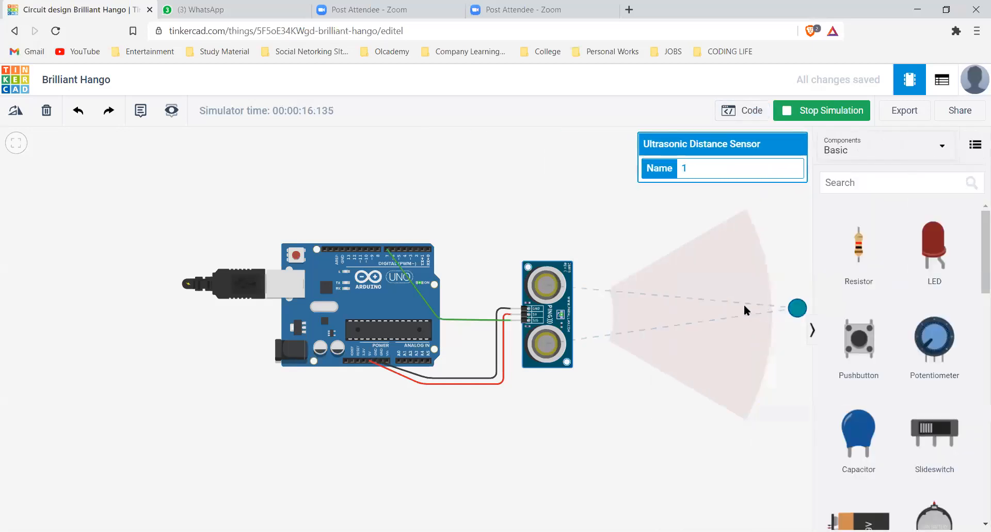
Move the target through the sensor's detection zone with the serial monitor open, and stop the simulation
left_click_drag(606, 305, 388, 327)
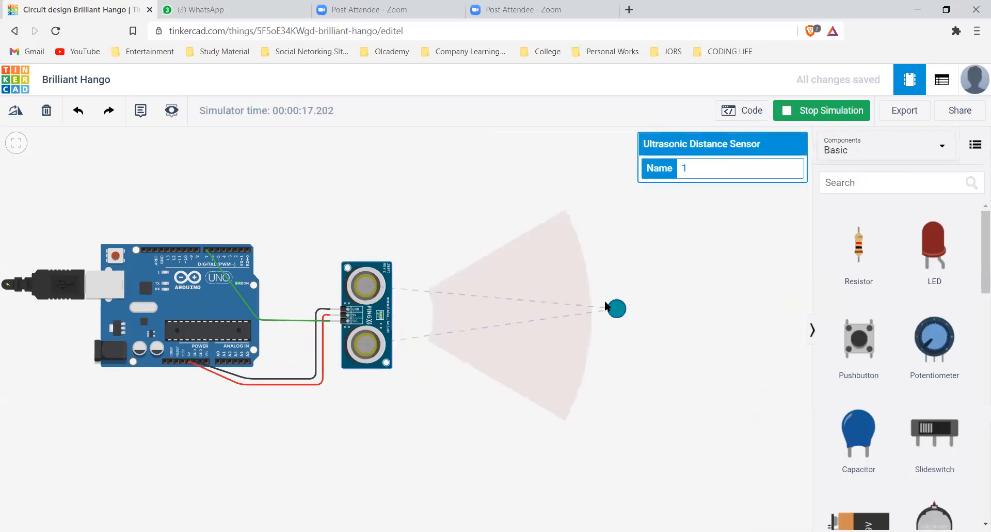
left_click(736, 109)
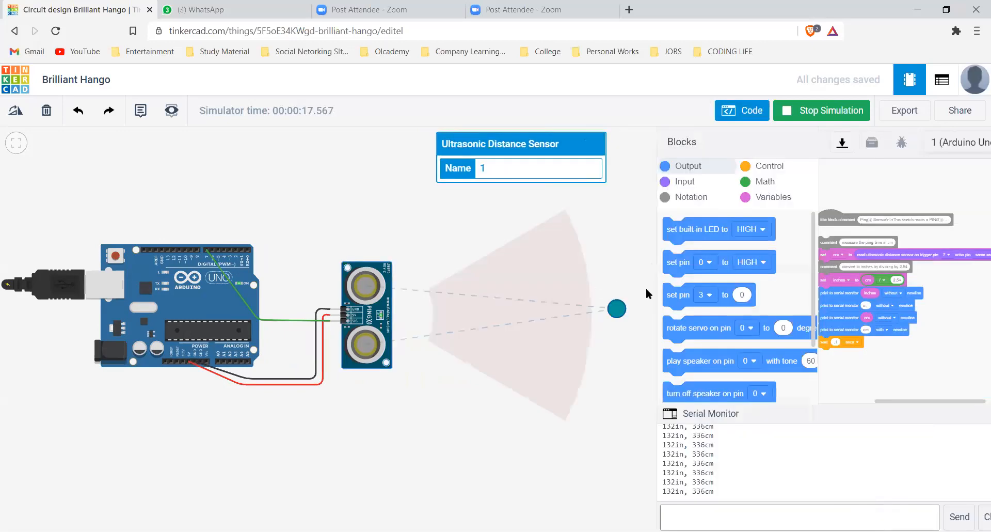
left_click(746, 115)
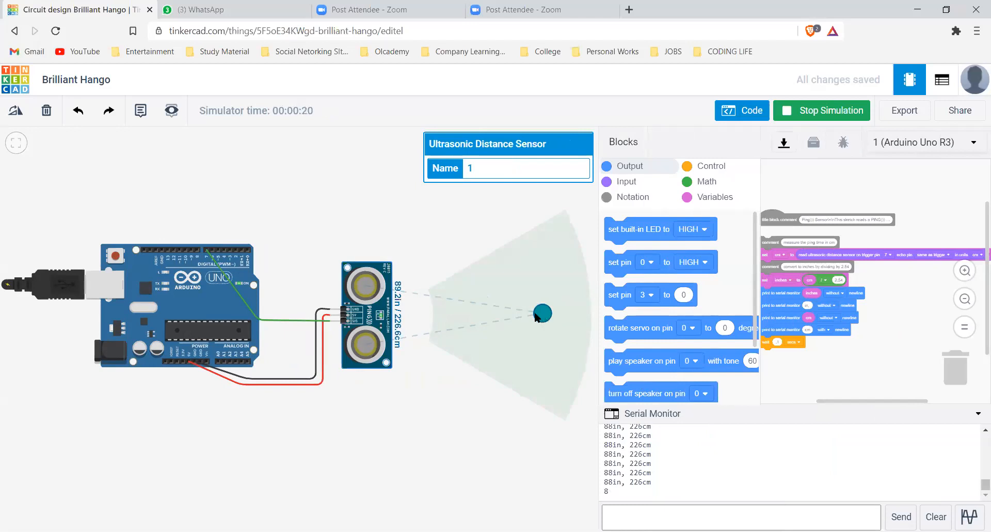
left_click_drag(543, 313, 455, 315)
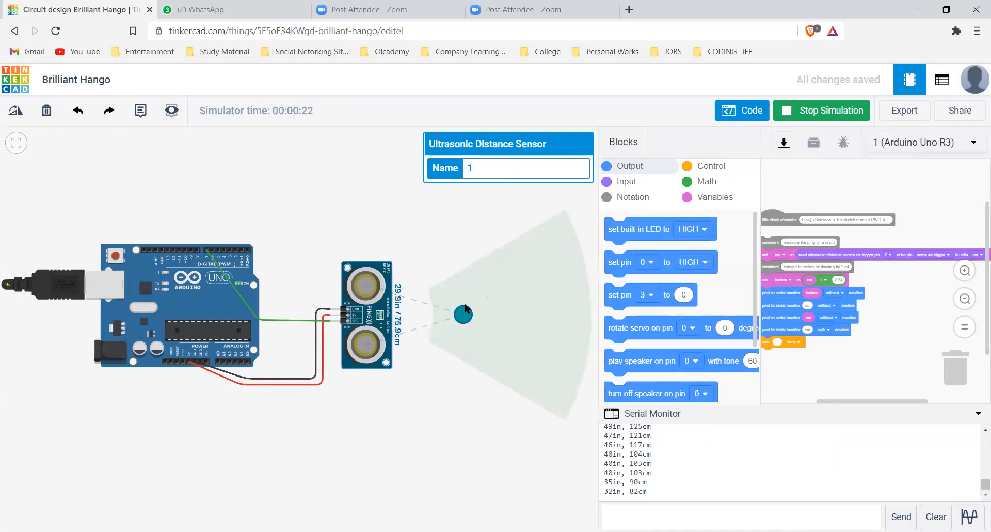
left_click_drag(538, 253, 571, 315)
key("s")
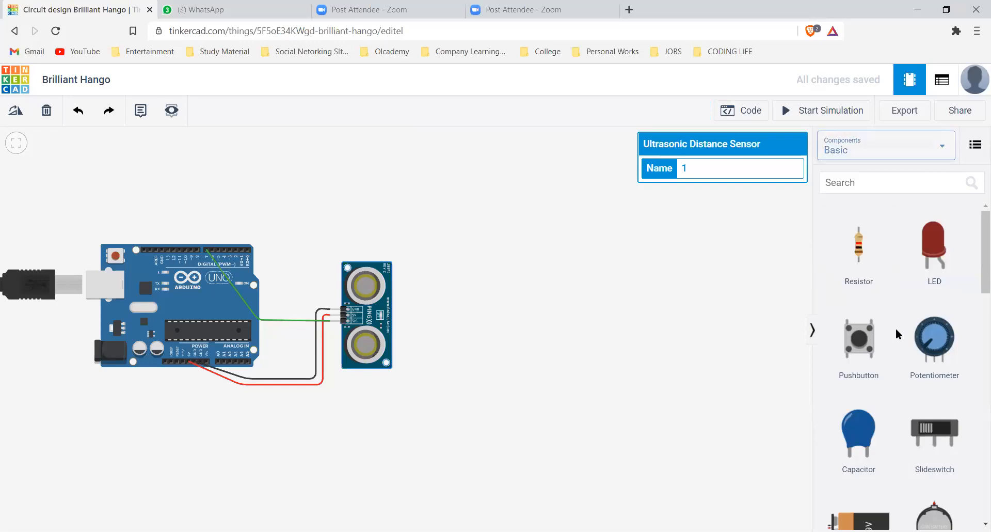
Add a micro servo, rotate it 90 degrees clockwise, and position it above the Arduino Uno and ultrasonic sensor
scroll(896, 327, "down", 5)
scroll(887, 421, "down", 2)
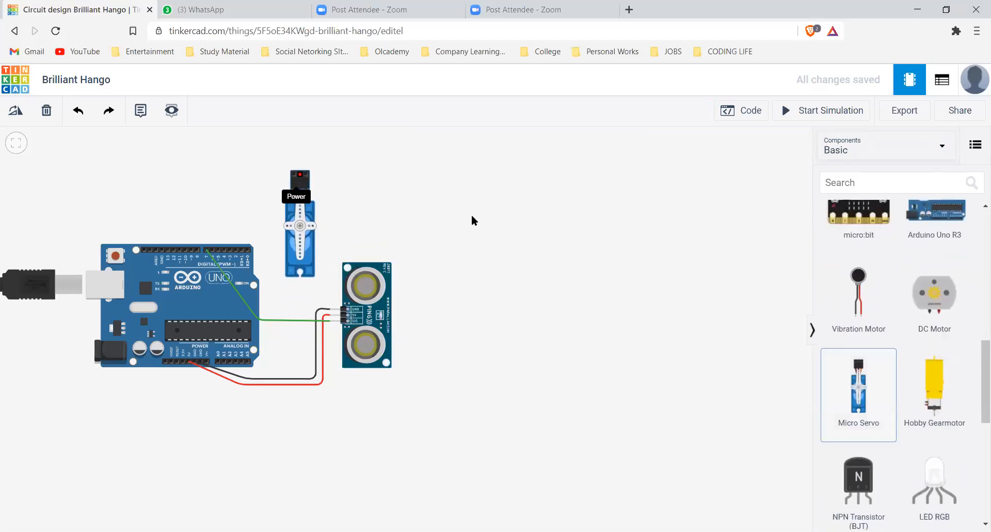
left_click(489, 252)
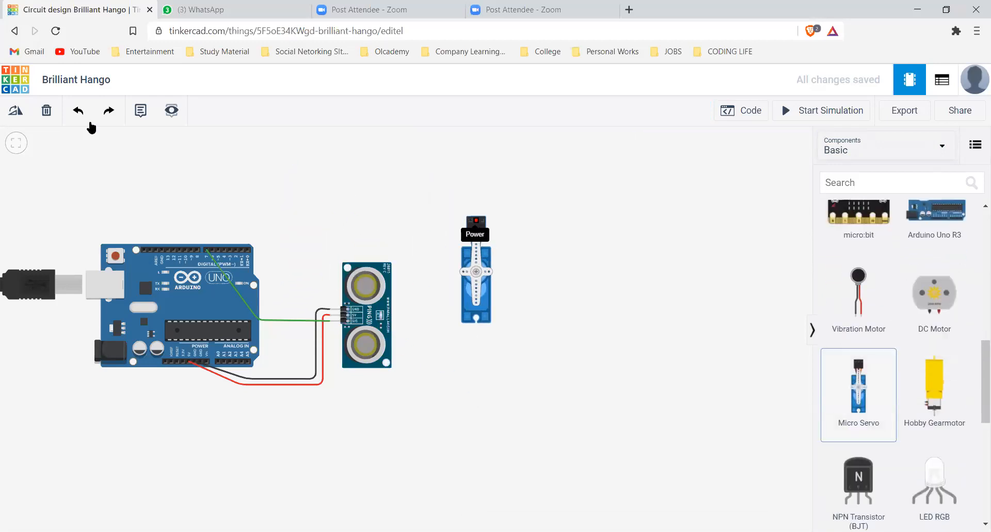
left_click(17, 110)
left_click(17, 110)
left_click(17, 110)
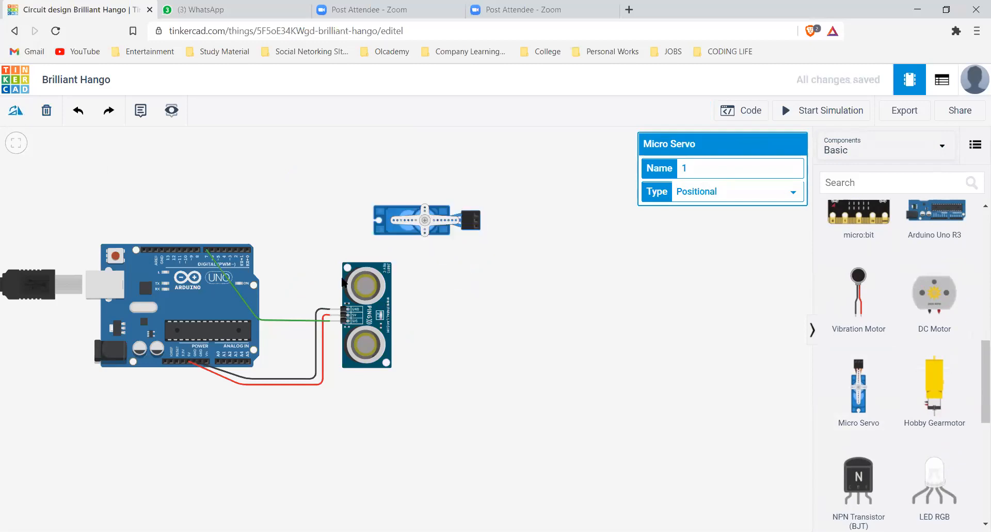
left_click_drag(413, 219, 291, 199)
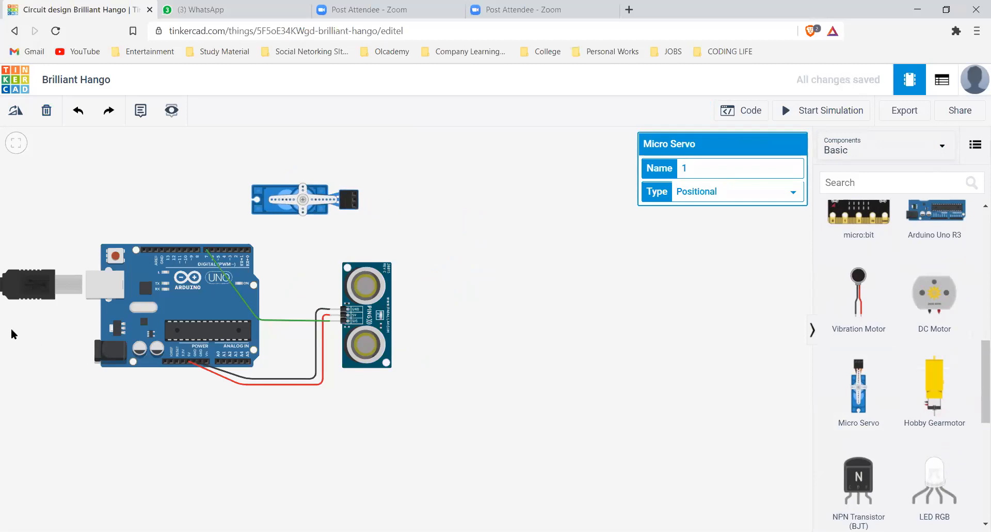
scroll(83, 318, "up", 2)
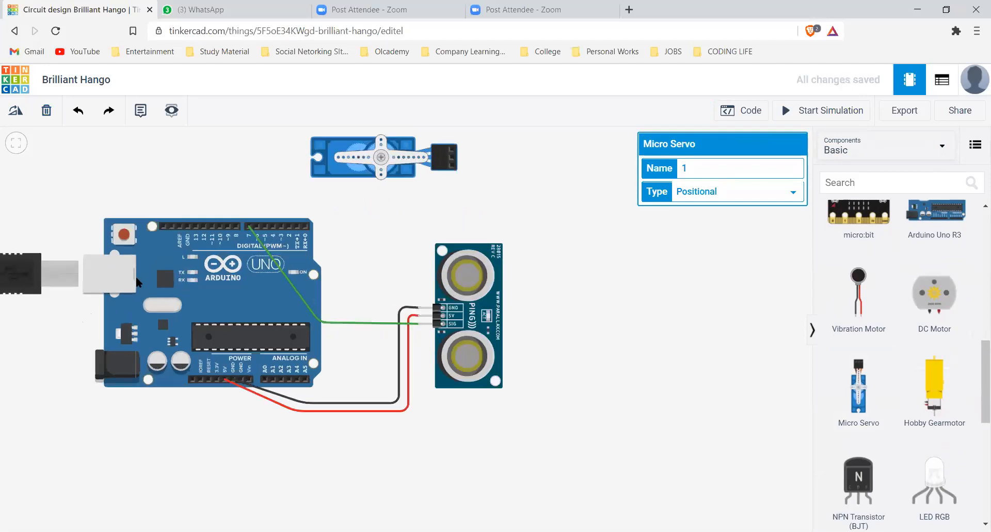
left_click_drag(160, 290, 182, 304)
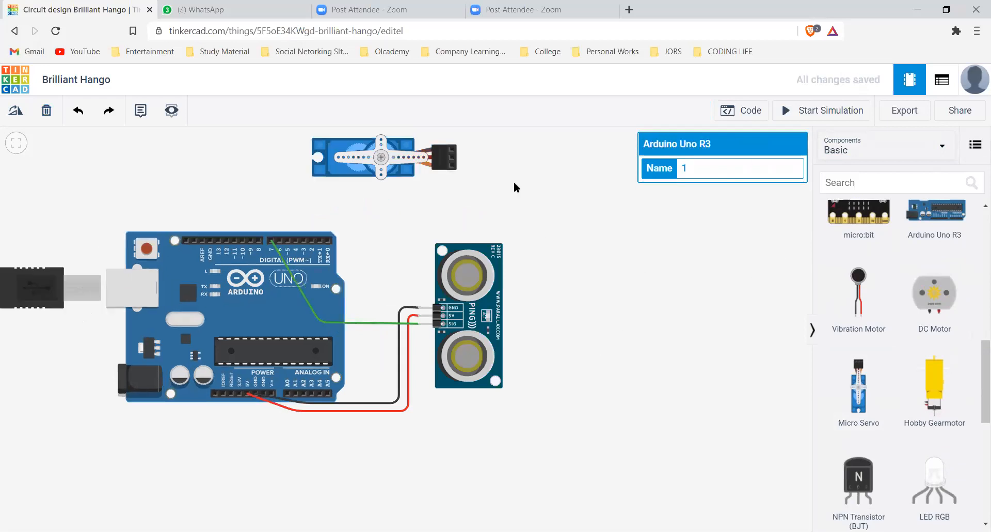
Wire the micro servo's ground pin to the Arduino's GND pin, routing the wire around the ultrasonic sensor
left_click(452, 149)
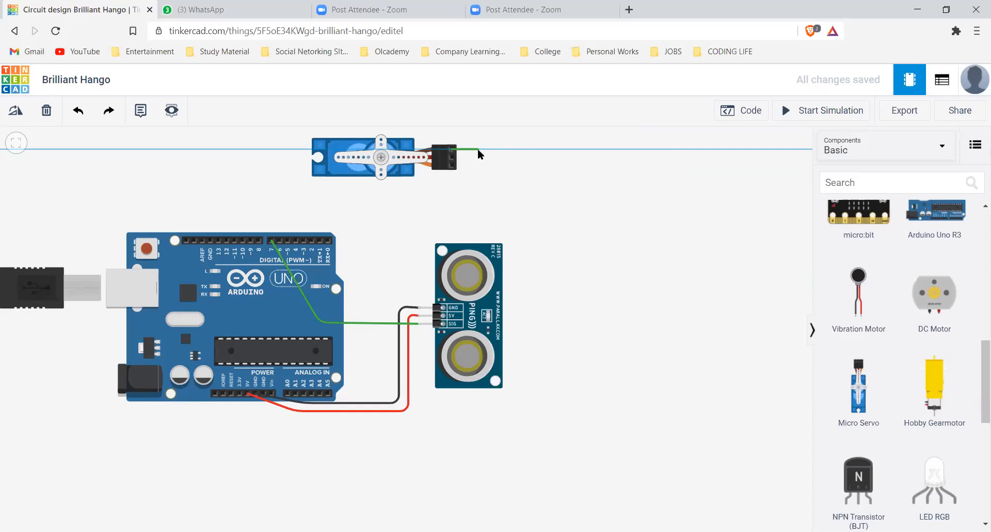
left_click(535, 150)
left_click(537, 443)
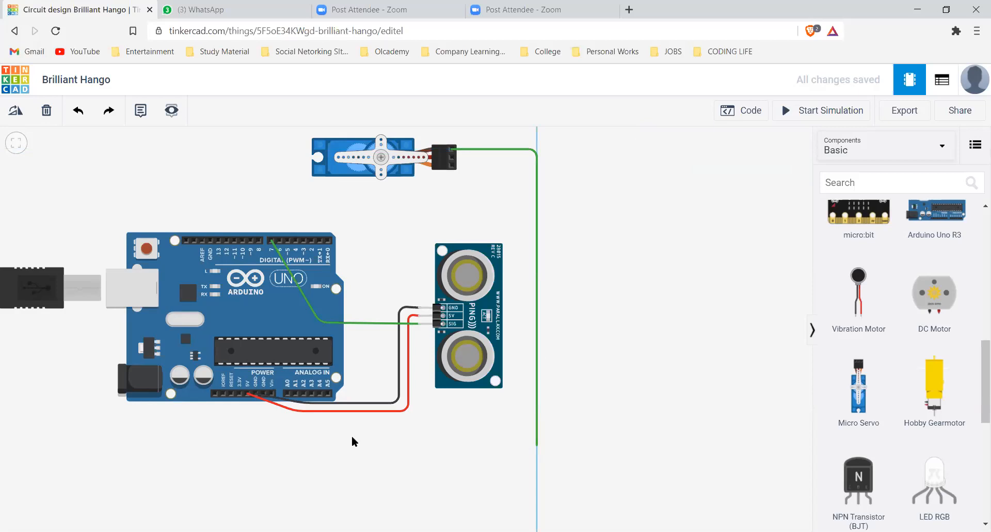
left_click(254, 445)
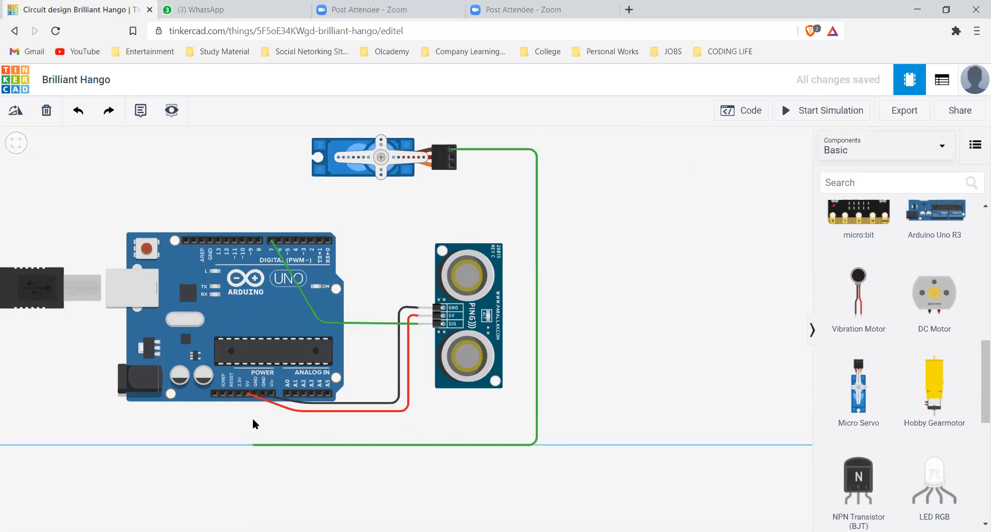
left_click(256, 393)
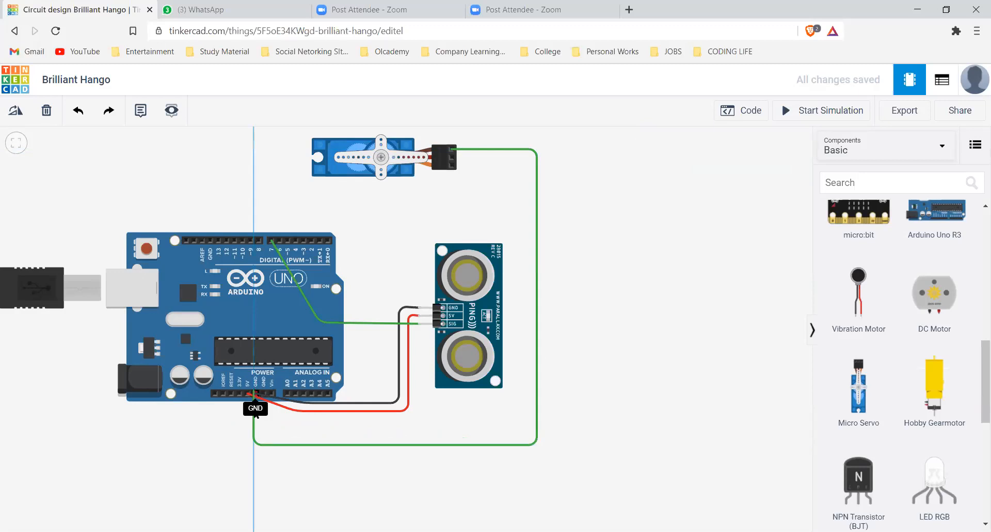
left_click(253, 445)
left_click(382, 230)
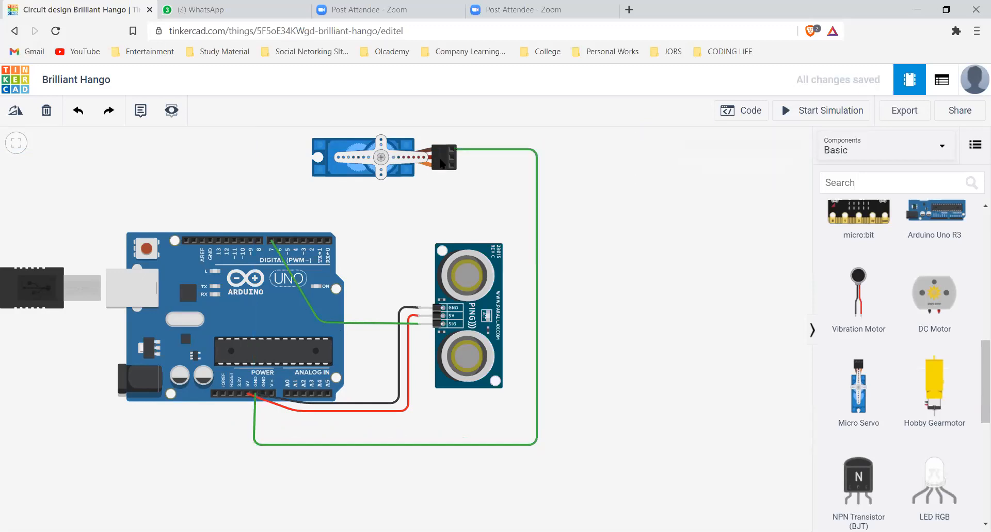
Wire the micro servo's power pin to the Arduino's 5V pin around the sensor and straighten the wire's lower bend
left_click(454, 156)
left_click(550, 445)
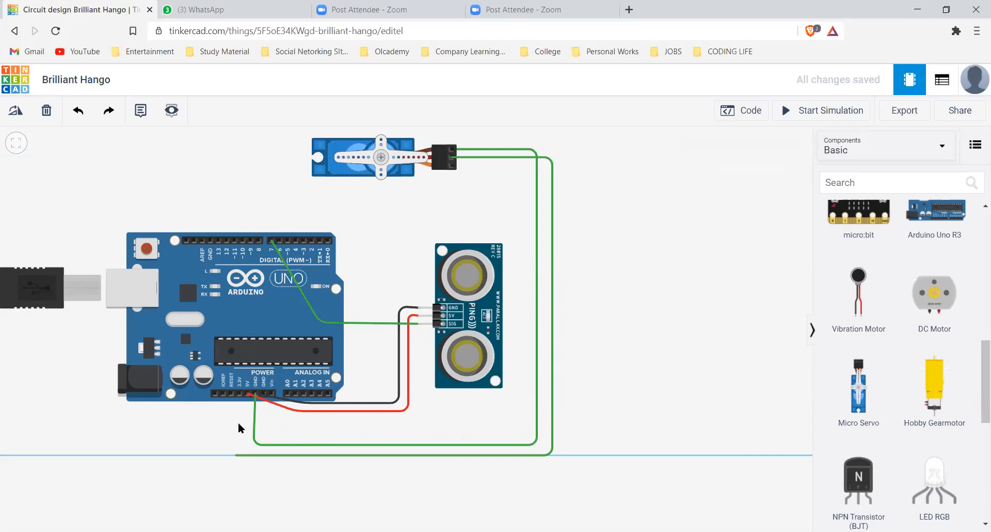
left_click(247, 395)
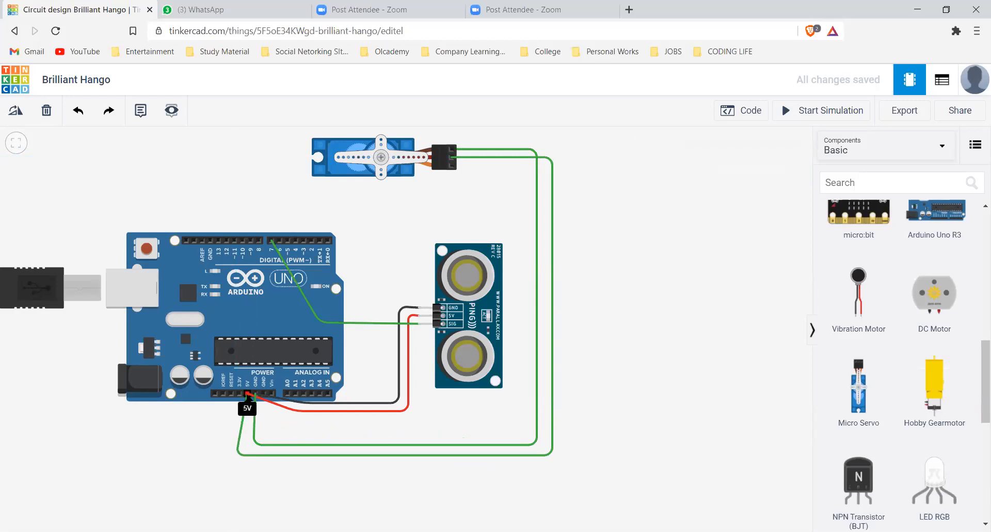
left_click(239, 448)
left_click_drag(237, 454, 254, 444)
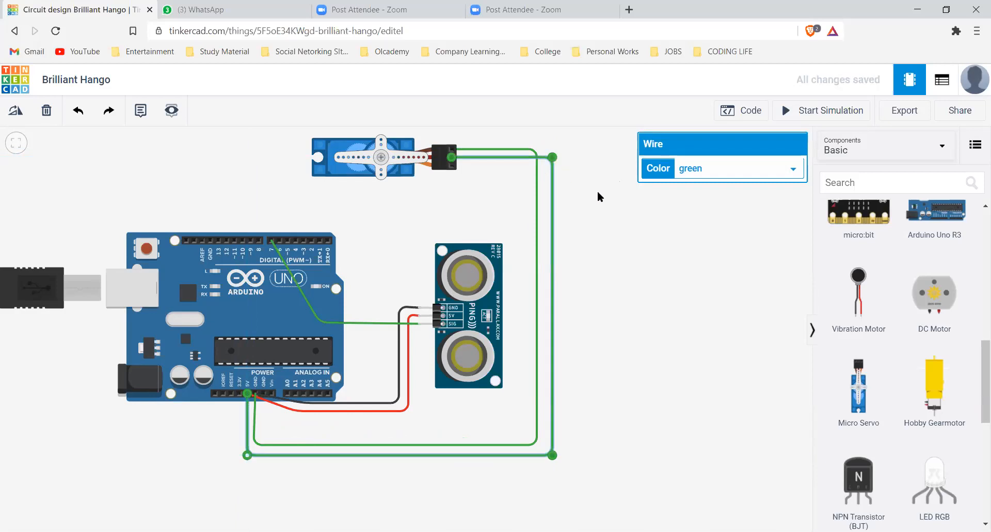
Colour the servo's power wire red and its ground wire black
left_click(549, 222)
left_click(553, 212)
left_click(694, 181)
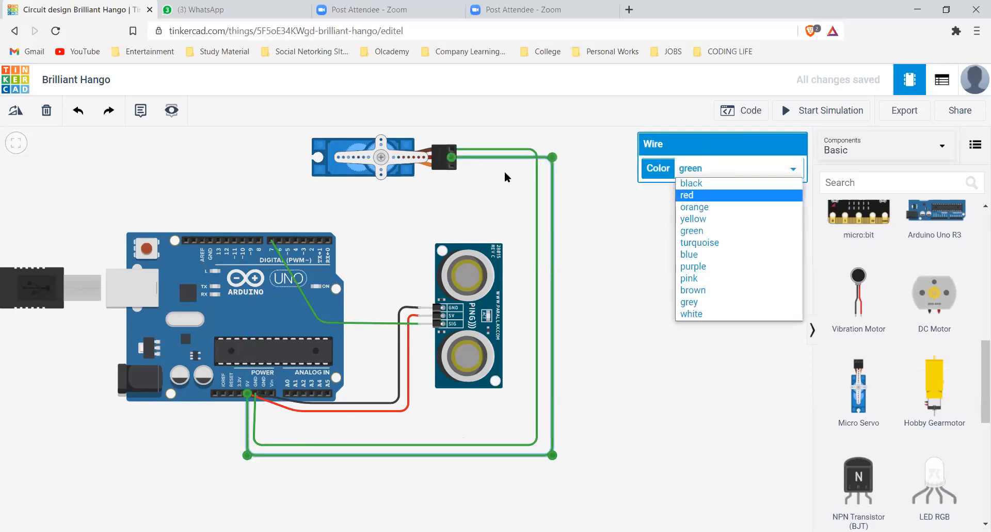
key("Return")
left_click(537, 172)
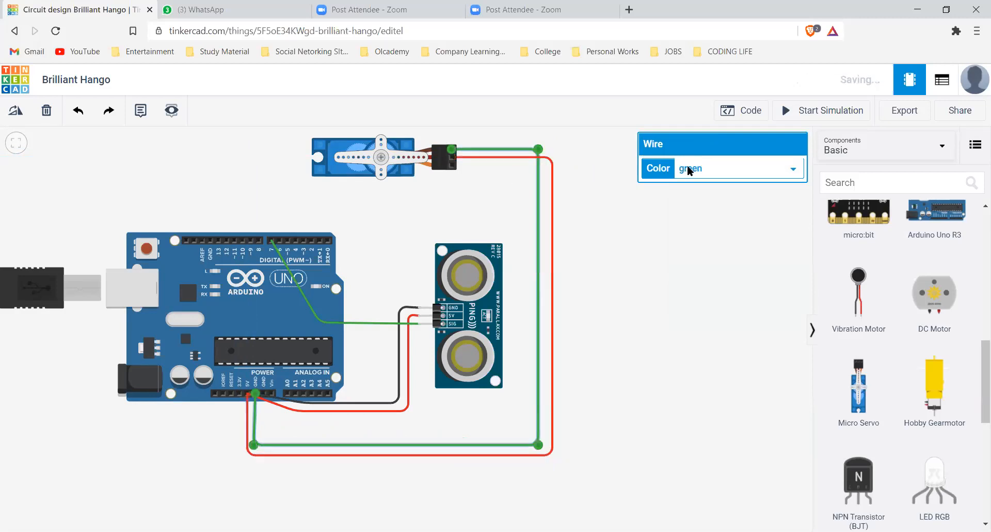
left_click(690, 177)
left_click(690, 186)
left_click(583, 281)
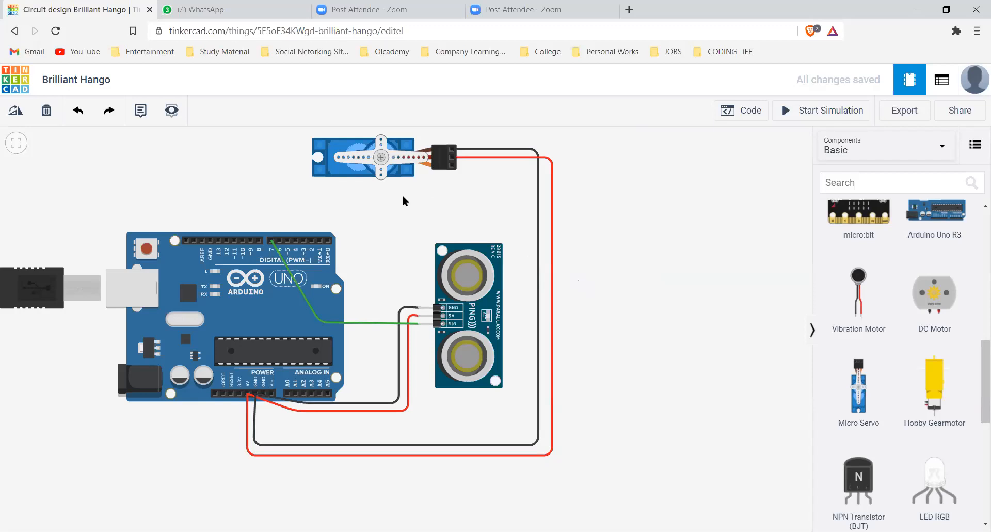
Connect Arduino digital pin 8 to the micro servo's signal pin with a green wire routed between the components
left_click(259, 239)
left_click(258, 201)
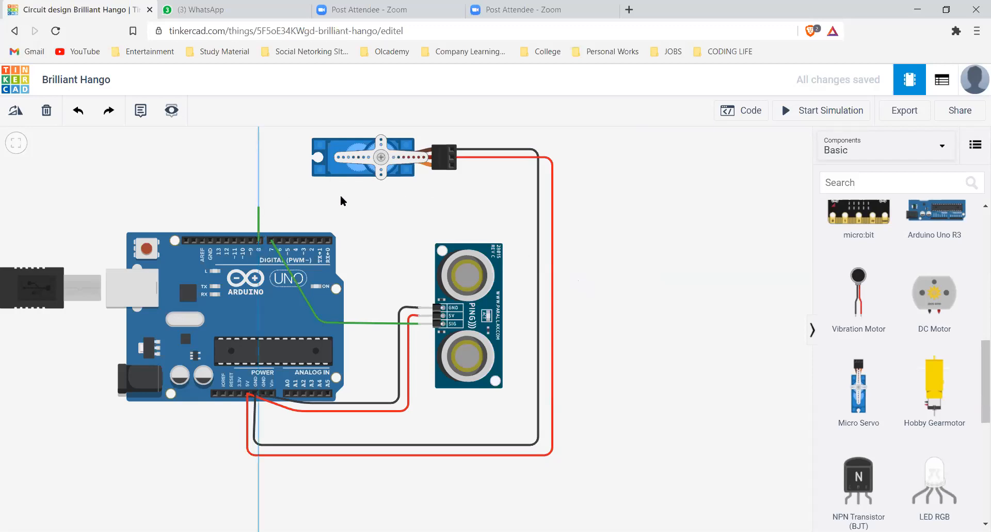
left_click(460, 203)
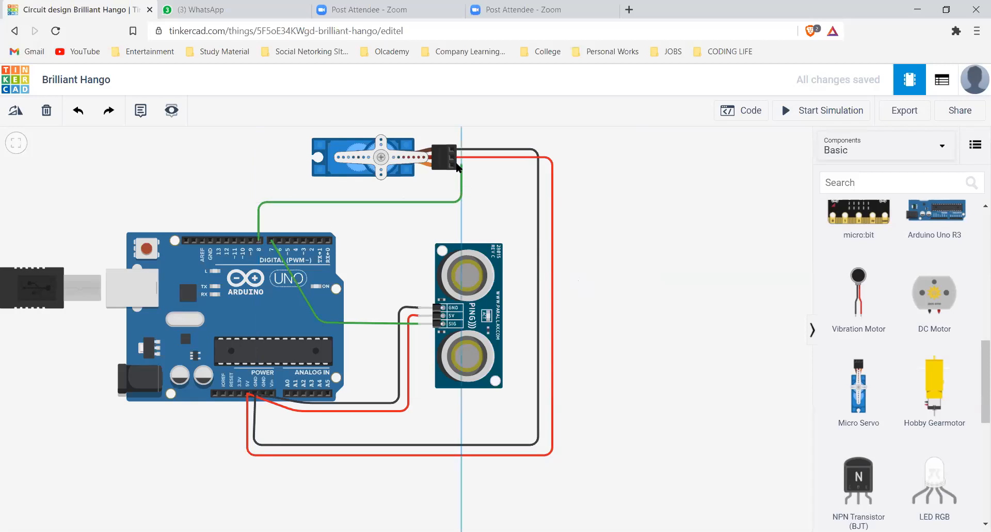
left_click(453, 166)
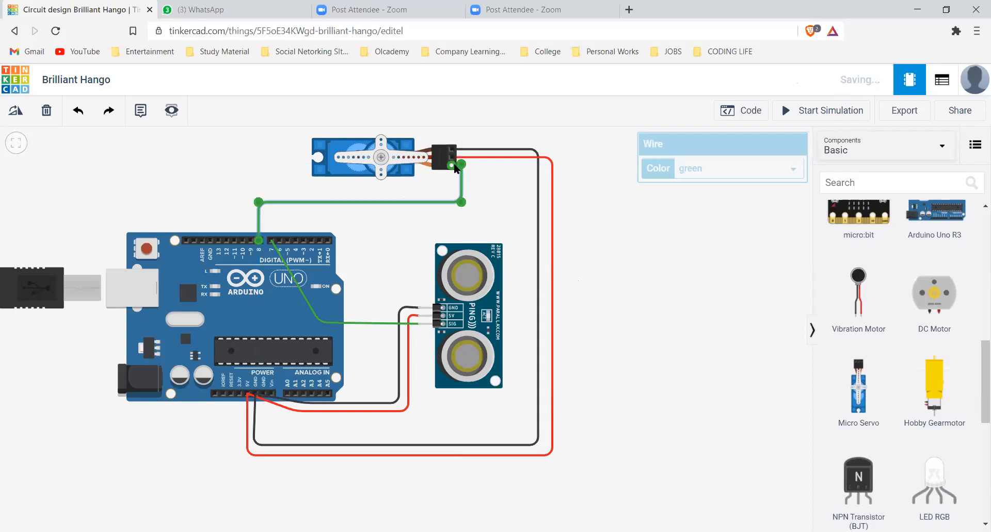
left_click(490, 204)
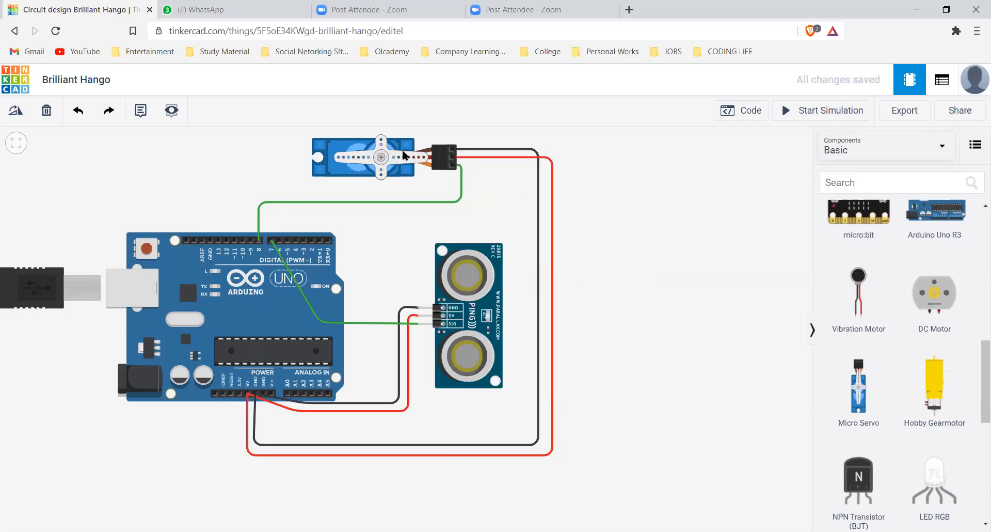
Open the circuit's block code and remove the .1-second wait block at the end of the program
left_click(746, 119)
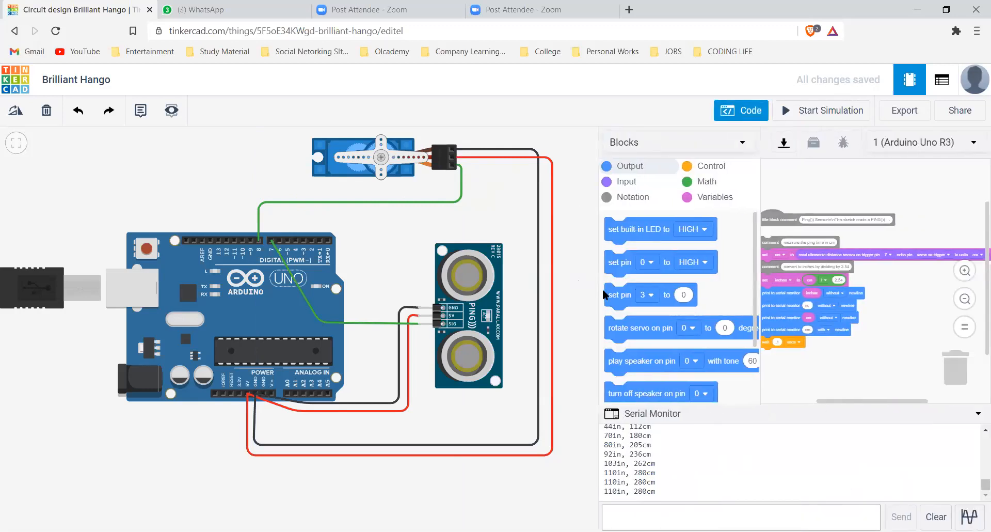
left_click_drag(427, 307, 385, 311)
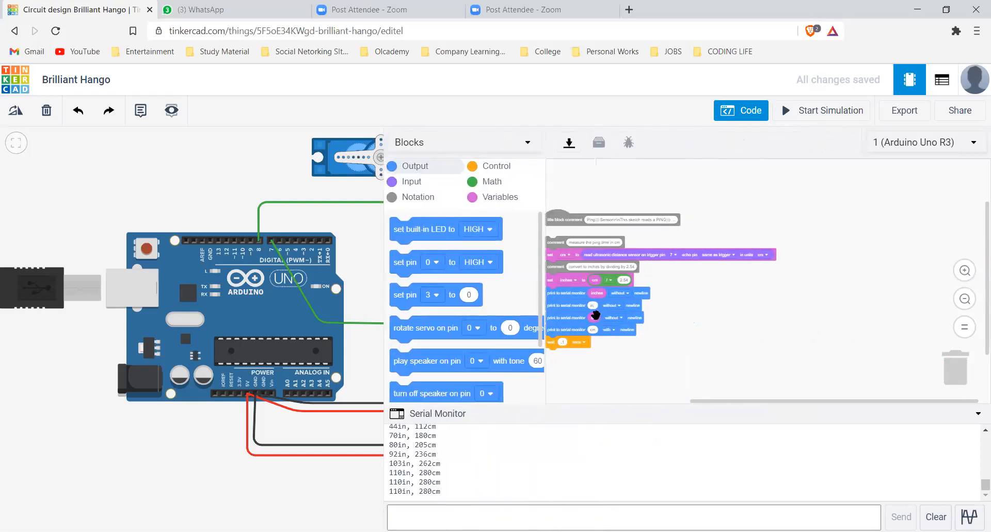
scroll(595, 315, "up", 2)
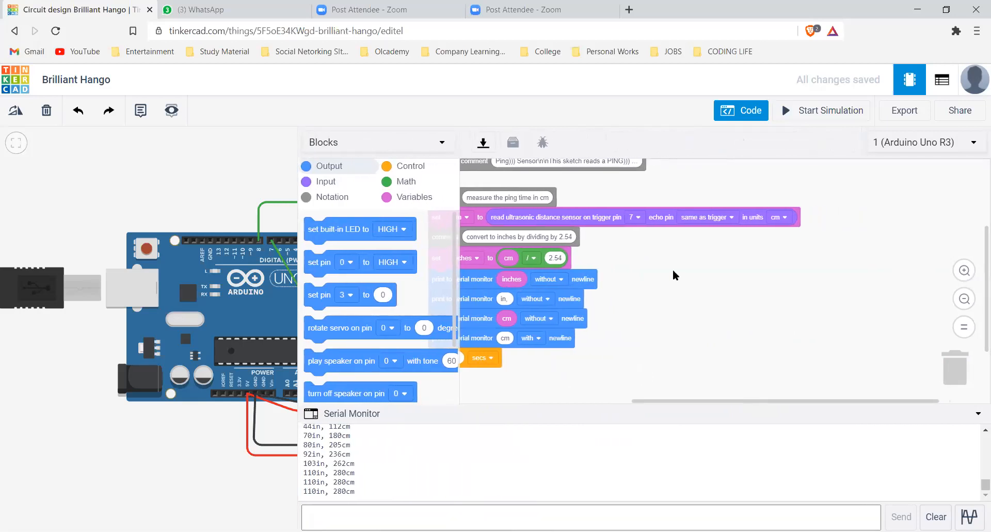
left_click_drag(813, 273, 942, 298)
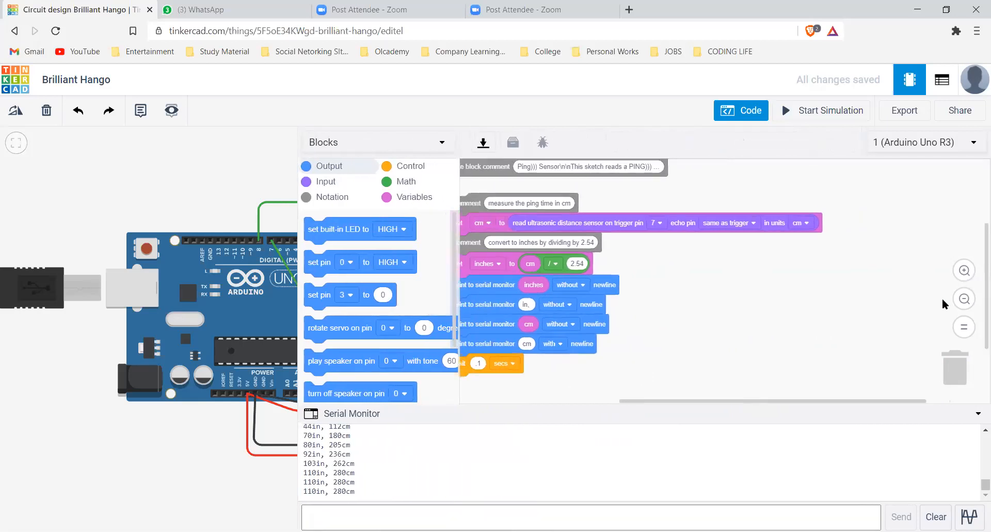
left_click(965, 270)
left_click(964, 270)
left_click(964, 270)
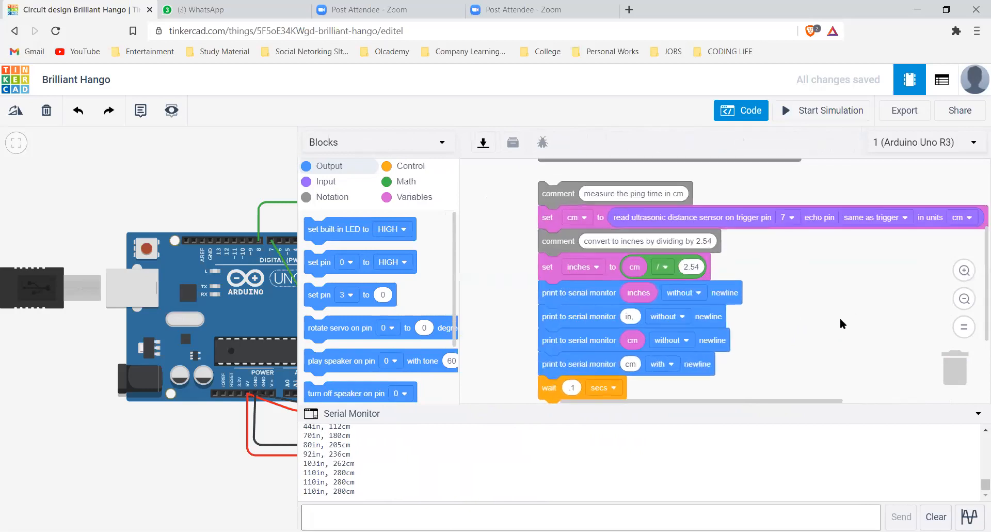
scroll(838, 321, "down", 3)
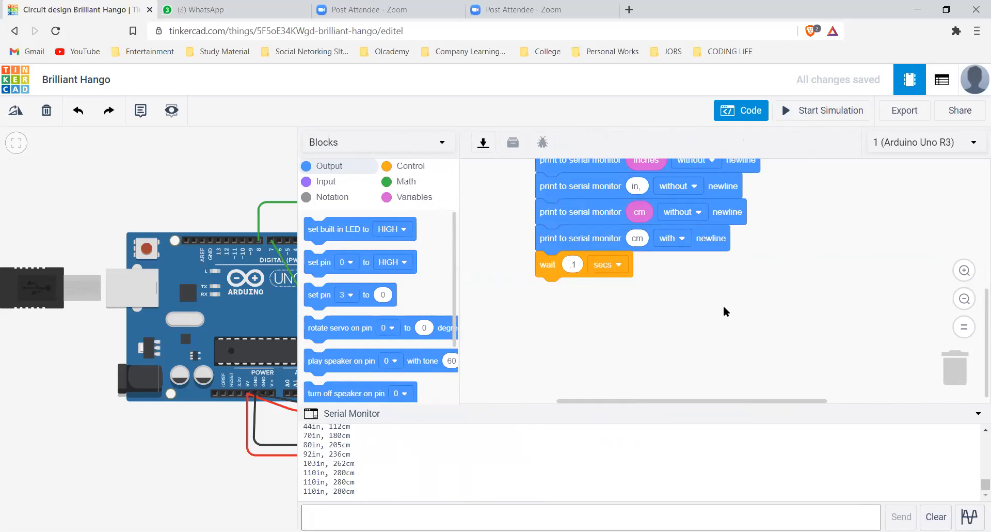
left_click_drag(888, 352, 961, 367)
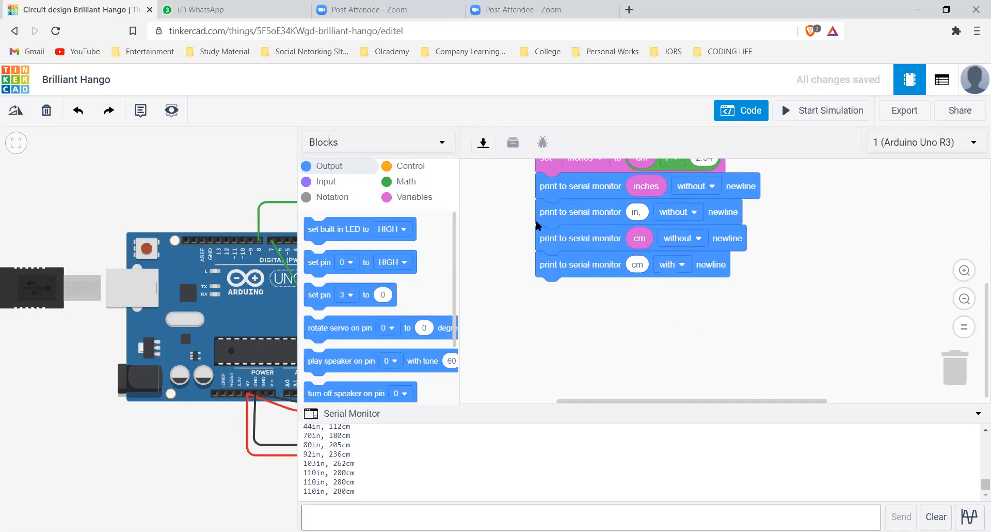
Add an if-then-else block beneath the last serial print block
left_click(409, 170)
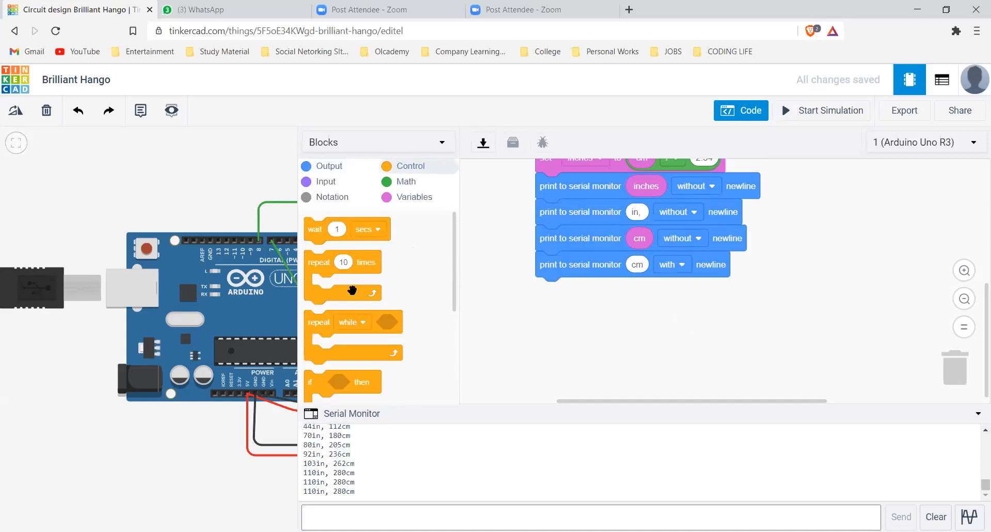
scroll(352, 290, "down", 2)
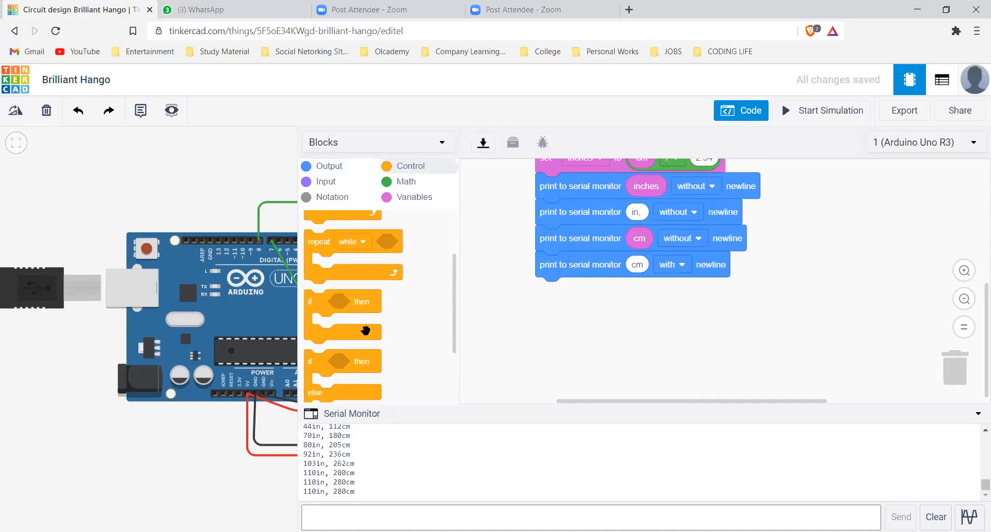
scroll(365, 330, "down", 3)
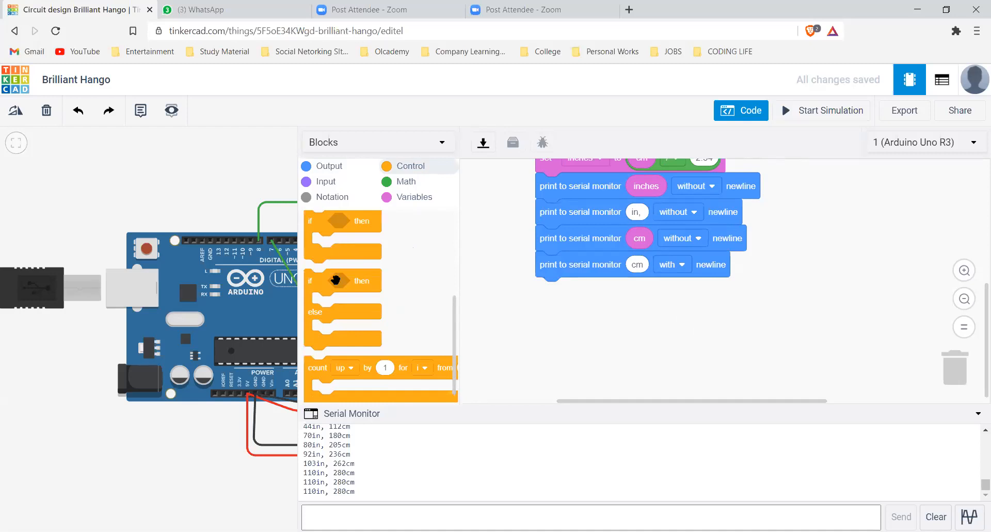
left_click_drag(309, 277, 525, 292)
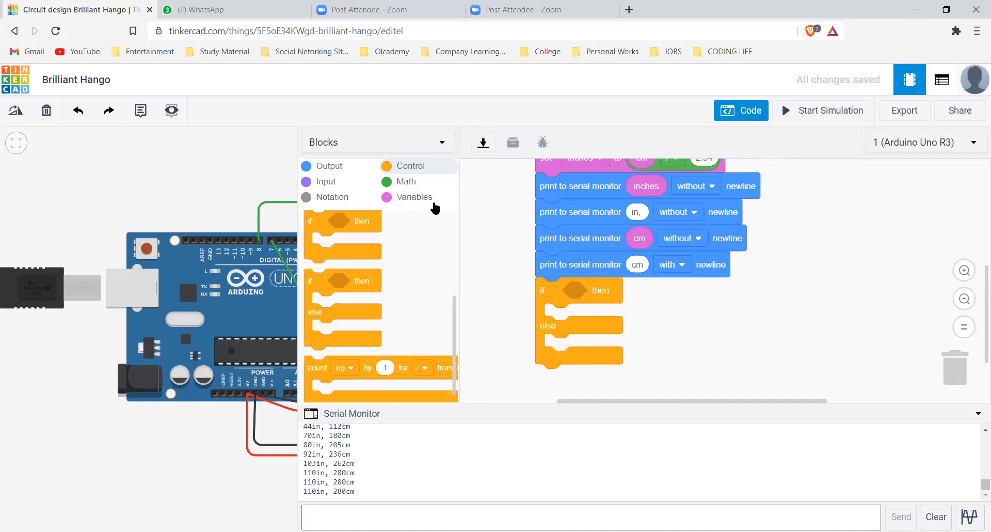
Give the if block a comparison condition with the inches variable as its first operand and the ≤ operator
left_click(396, 183)
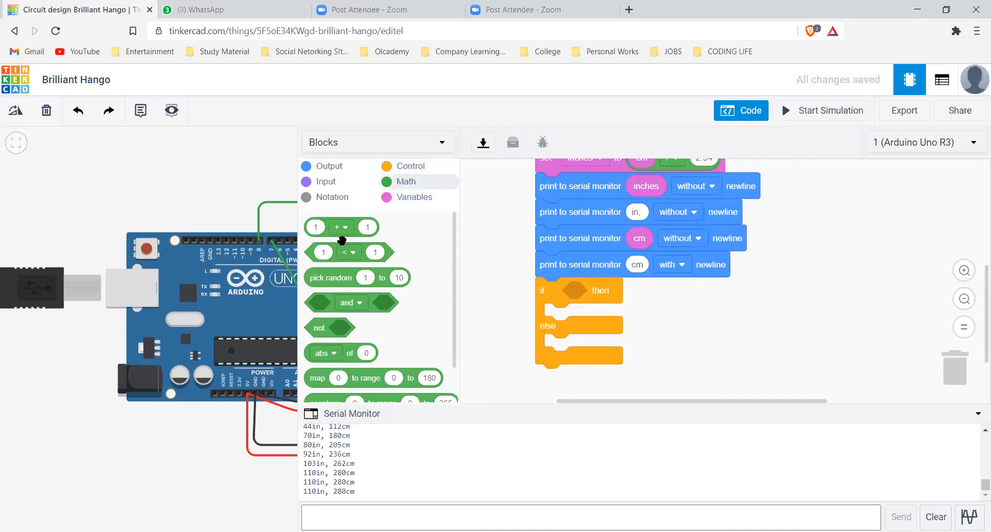
left_click_drag(336, 251, 612, 291)
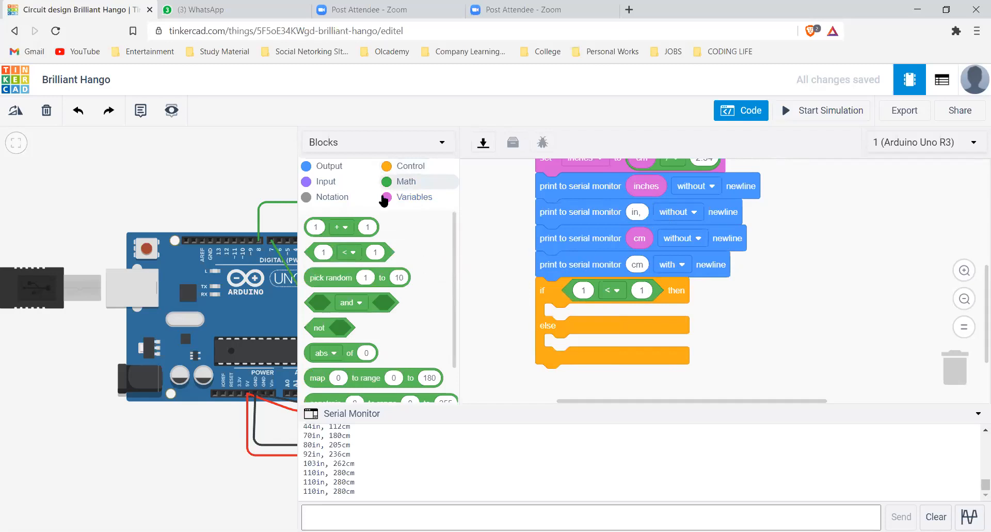
scroll(311, 273, "down", 5)
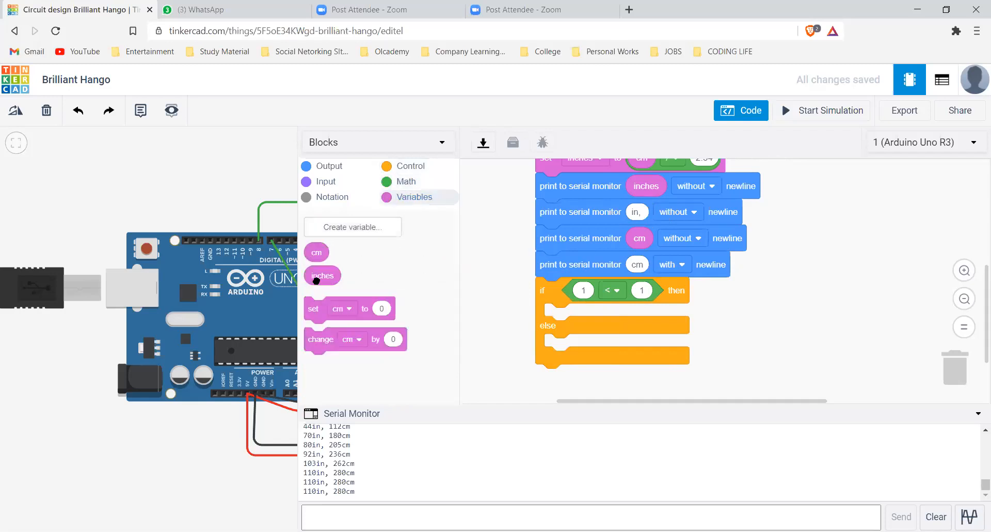
left_click_drag(322, 275, 594, 292)
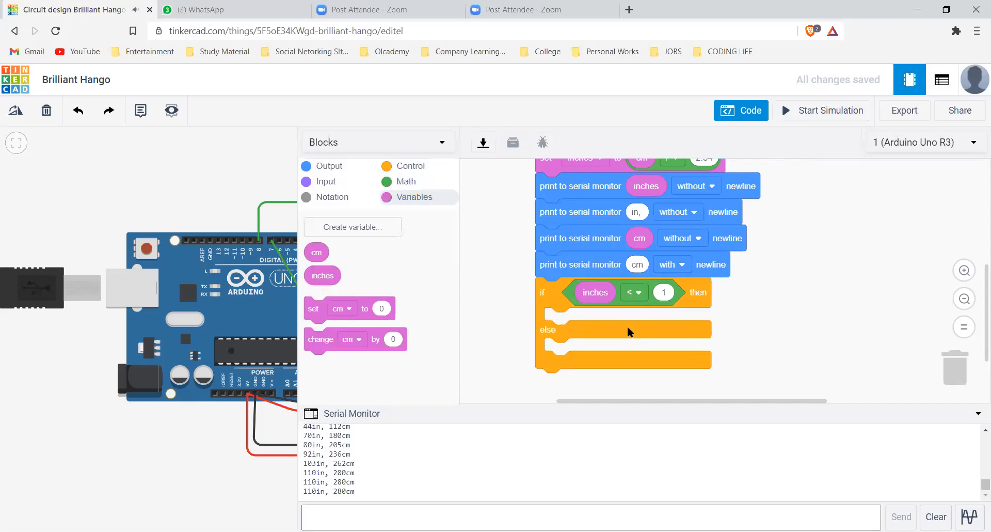
left_click(634, 292)
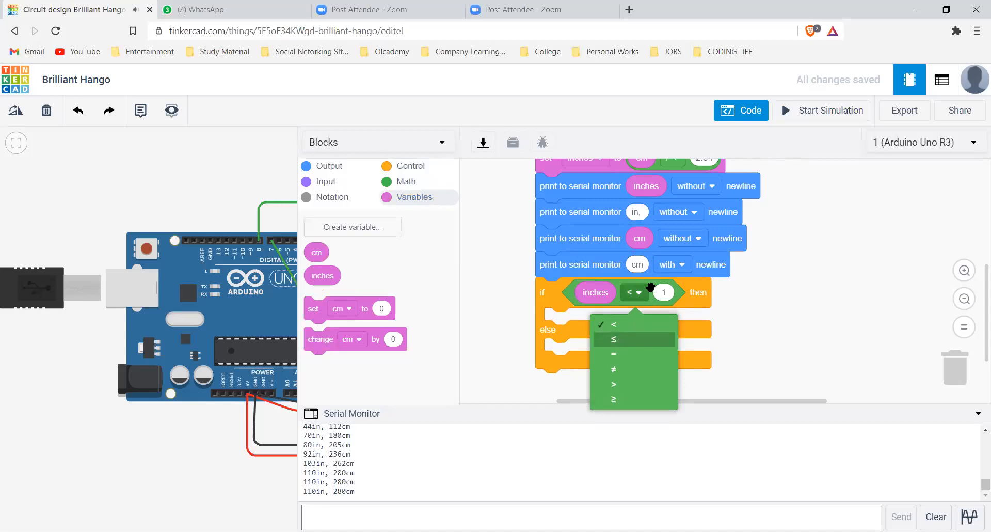
left_click(636, 331)
left_click(635, 294)
left_click(634, 339)
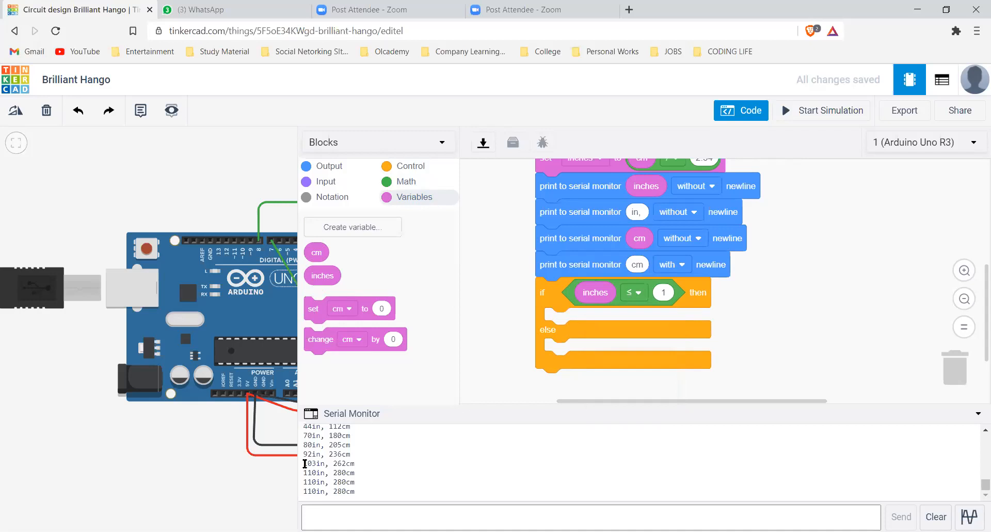
Review the distance readings in the serial monitor and set the condition's comparison value to 44
left_click_drag(321, 491, 410, 450)
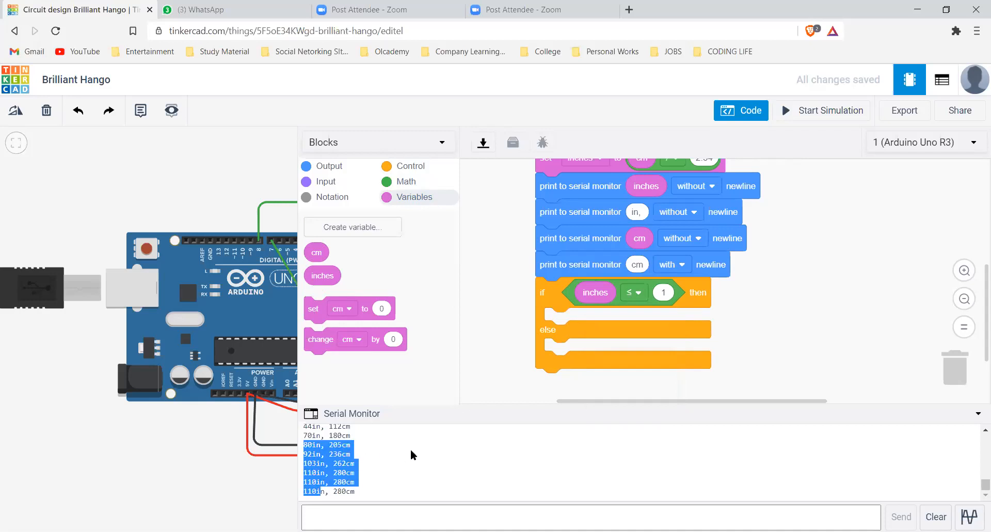
left_click(349, 468)
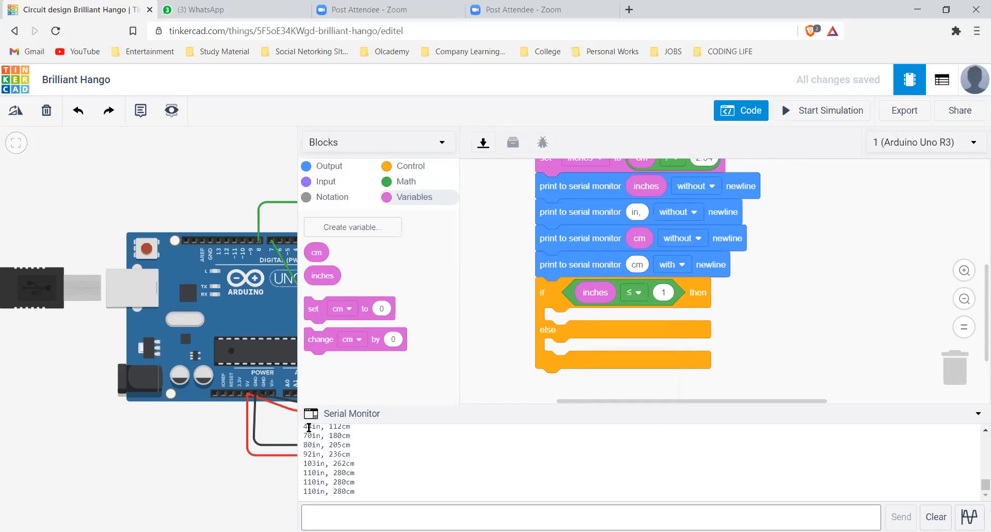
scroll(359, 452, "up", 5)
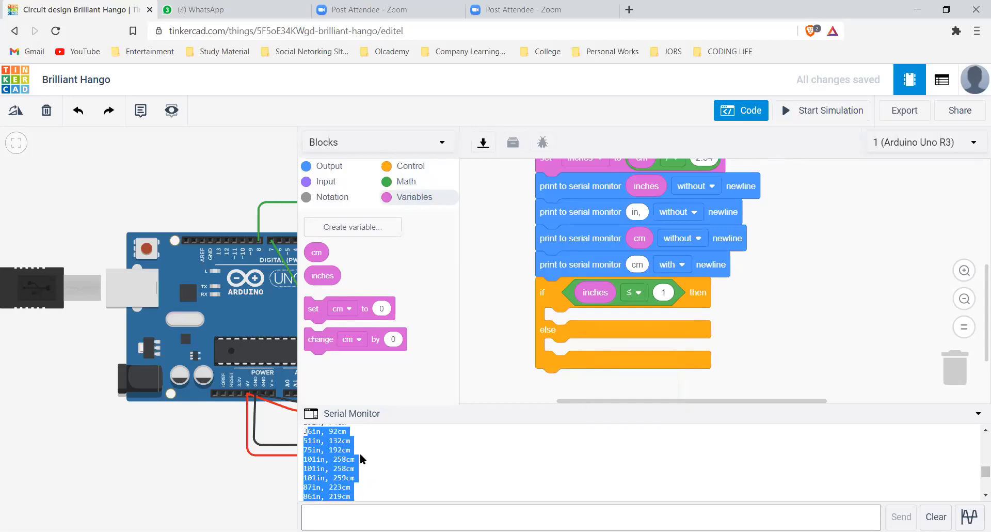
left_click(315, 478)
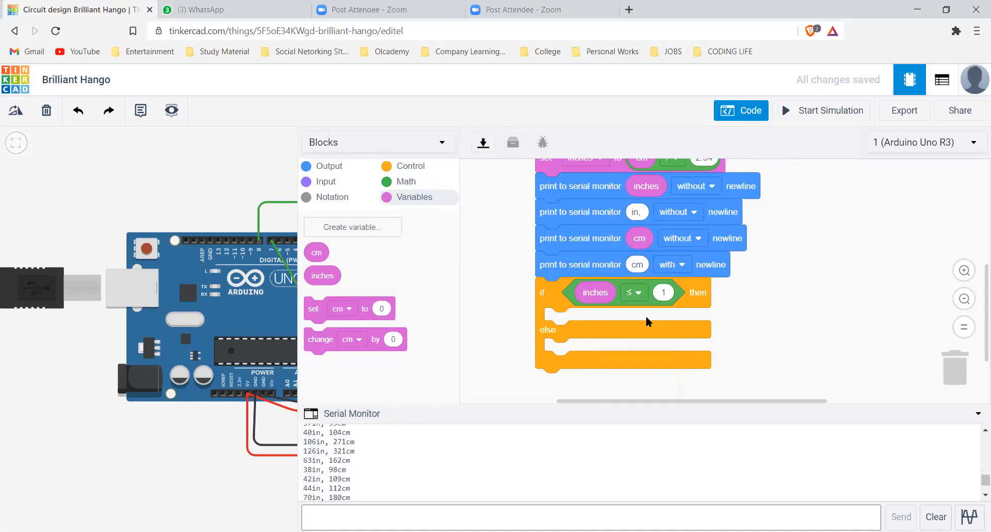
double_click(666, 294)
left_click(664, 292)
type("44")
left_click(744, 278)
Place a rotate servo block in the then branch, set to pin 8 and 90 degrees
left_click(311, 166)
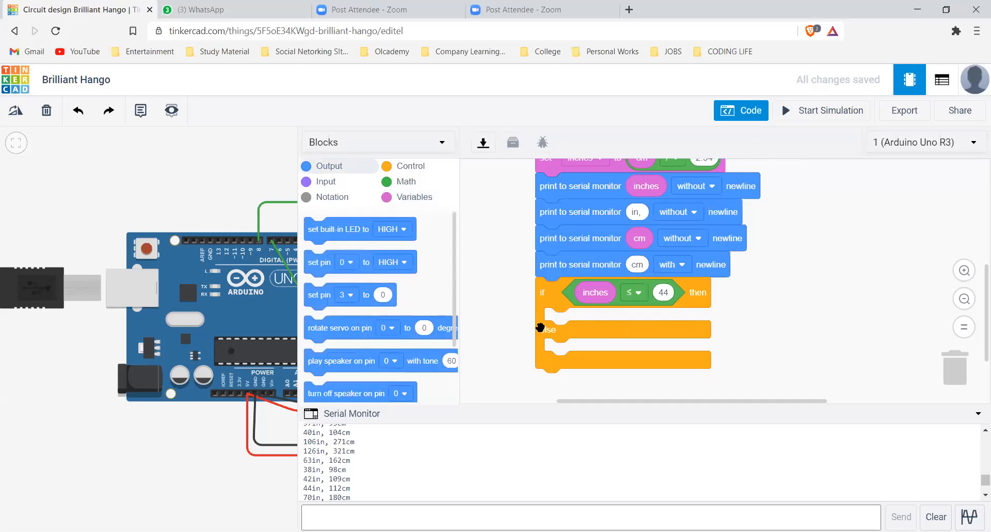
left_click_drag(336, 327, 577, 321)
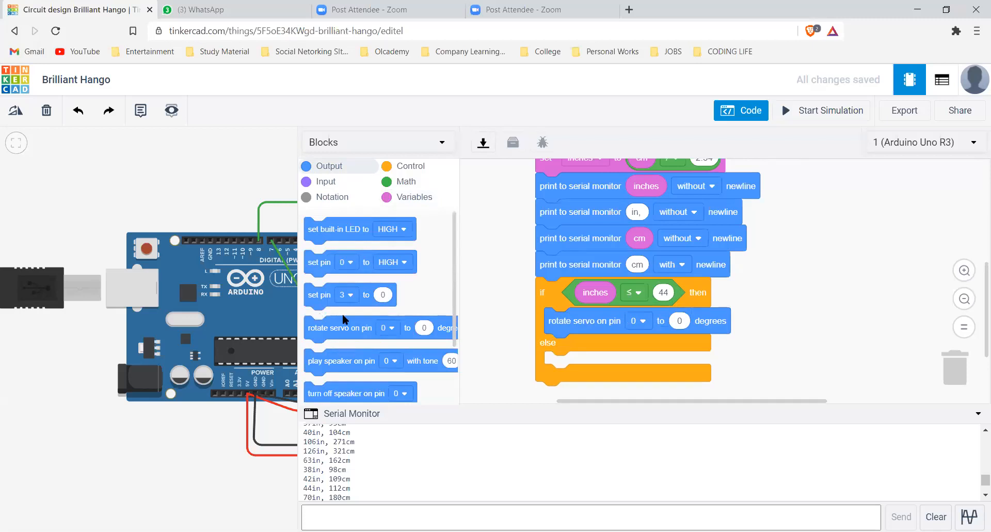
left_click_drag(251, 277, 388, 275)
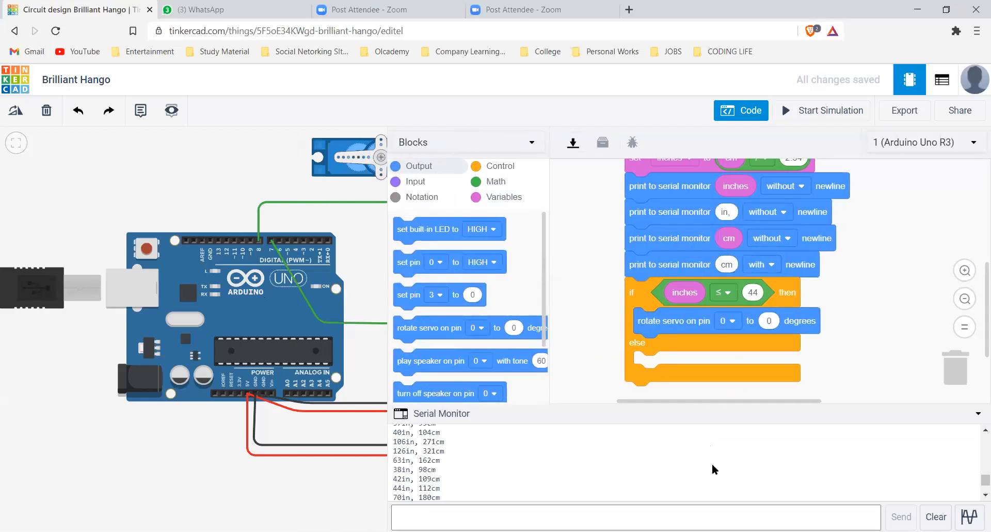
left_click(727, 321)
left_click(703, 471)
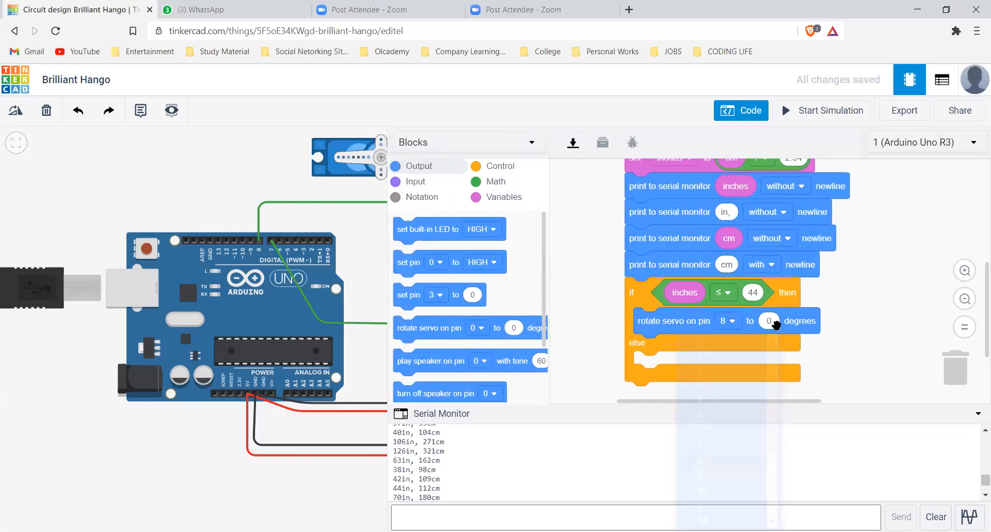
left_click(774, 321)
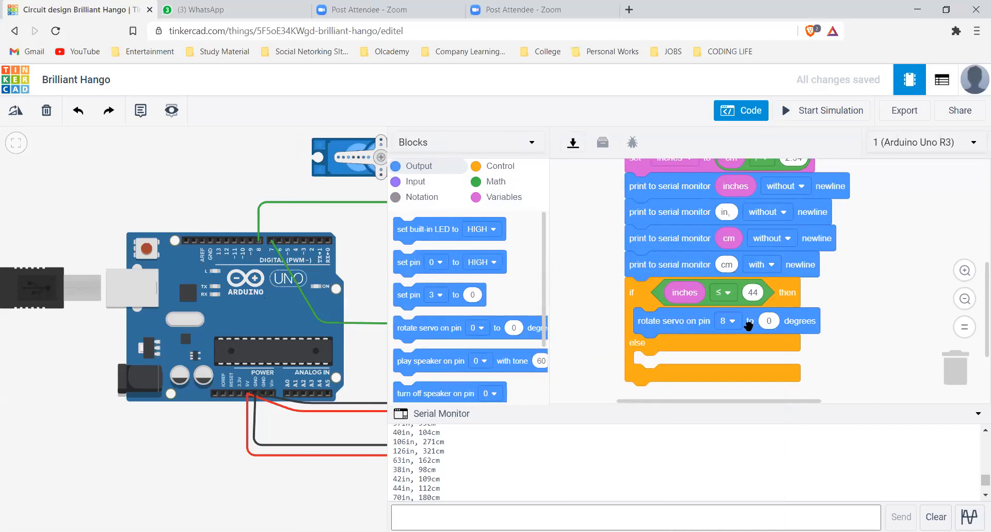
type("90")
left_click(856, 323)
Add a 4-second wait after the servo rotation in the then branch
mouse_move(421, 225)
left_mouse_down()
mouse_move(645, 308)
mouse_move(674, 347)
left_mouse_up()
left_click(673, 345)
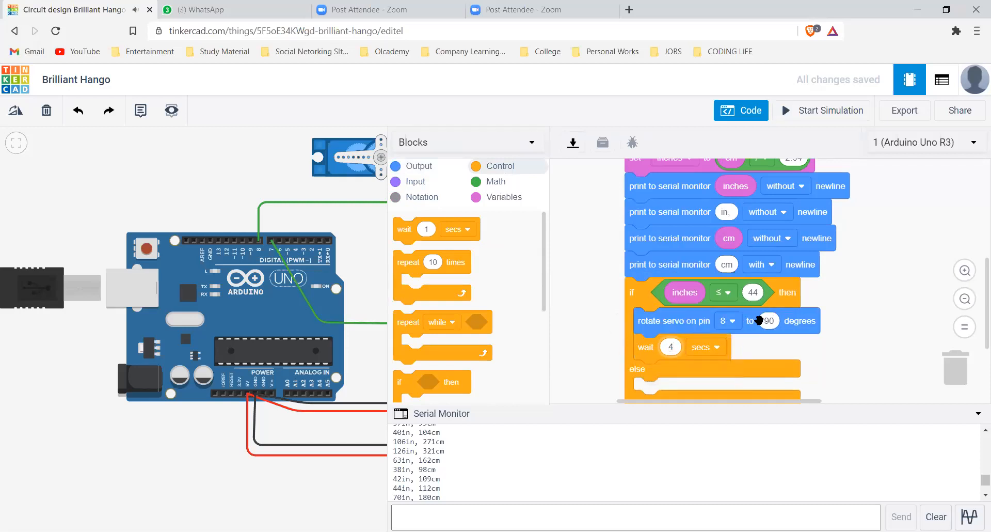
left_click(854, 355)
Fill the else branch with a servo rotation on pin 8 to 0 degrees followed by a 1-second wait
scroll(823, 321, "down", 2)
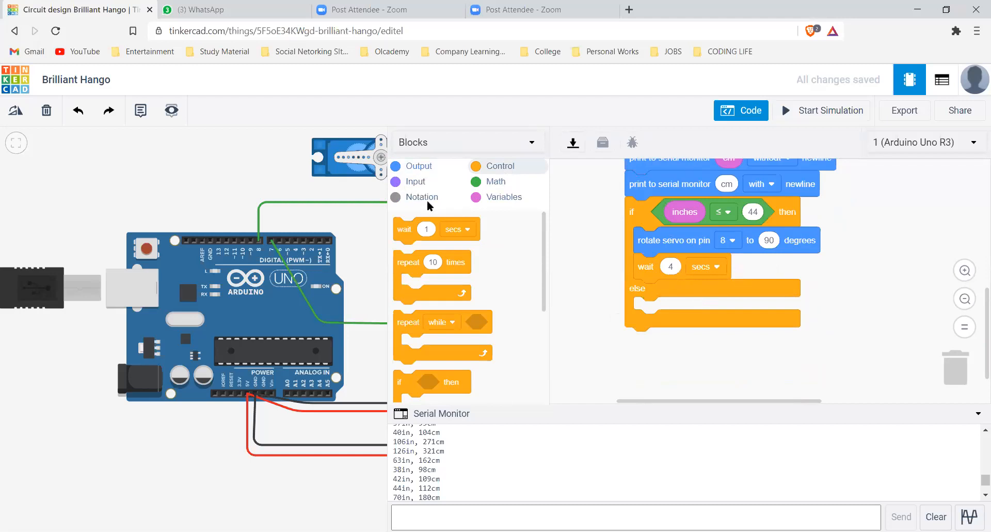
scroll(433, 336, "up", 10)
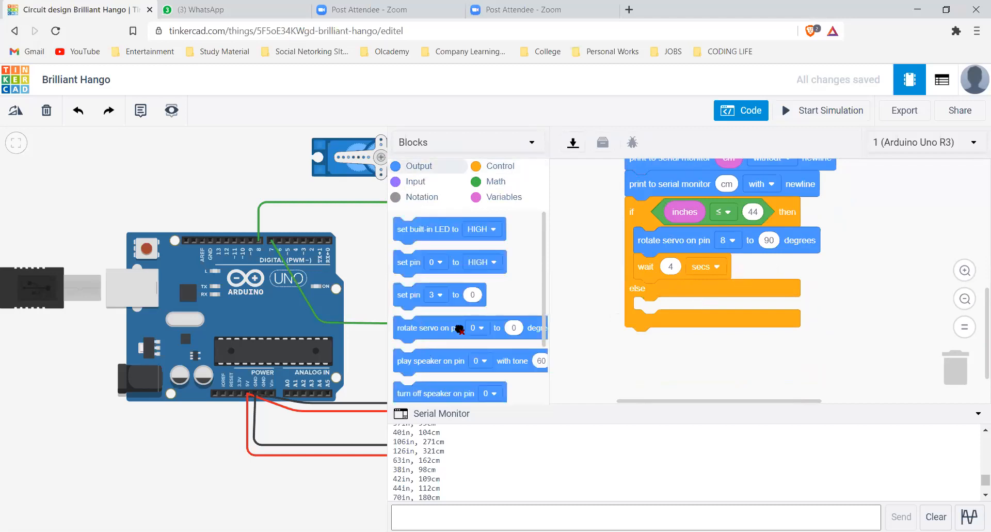
left_click_drag(413, 327, 654, 309)
left_click(728, 310)
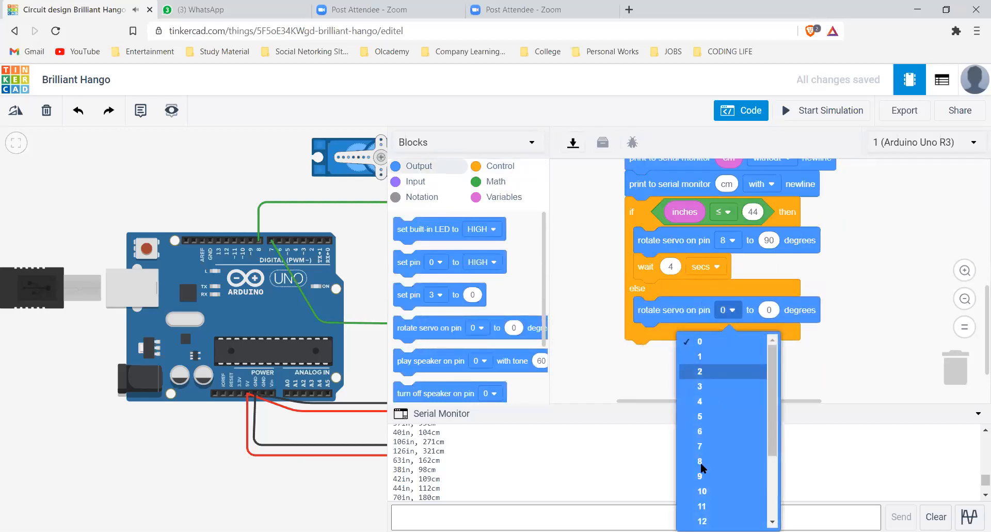
left_click(733, 461)
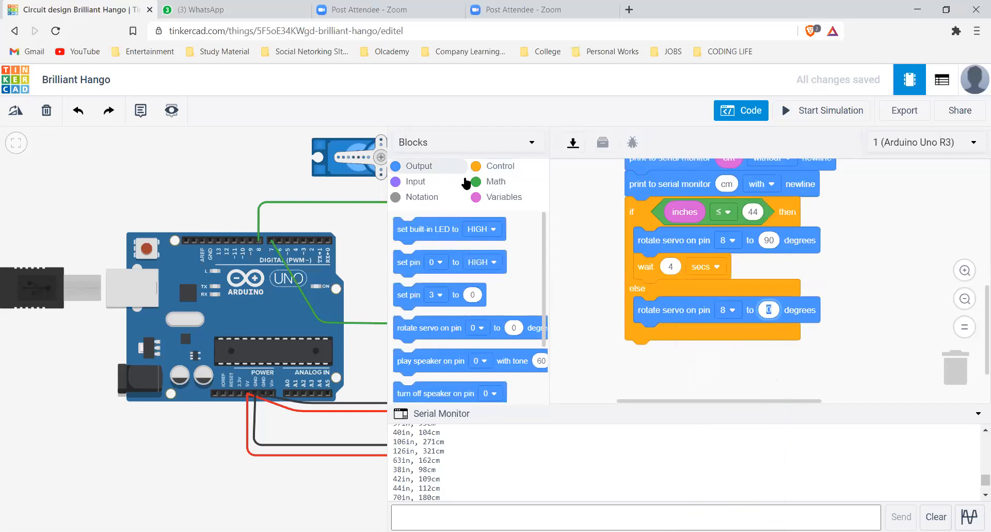
left_click(649, 341)
left_click_drag(404, 228, 648, 341)
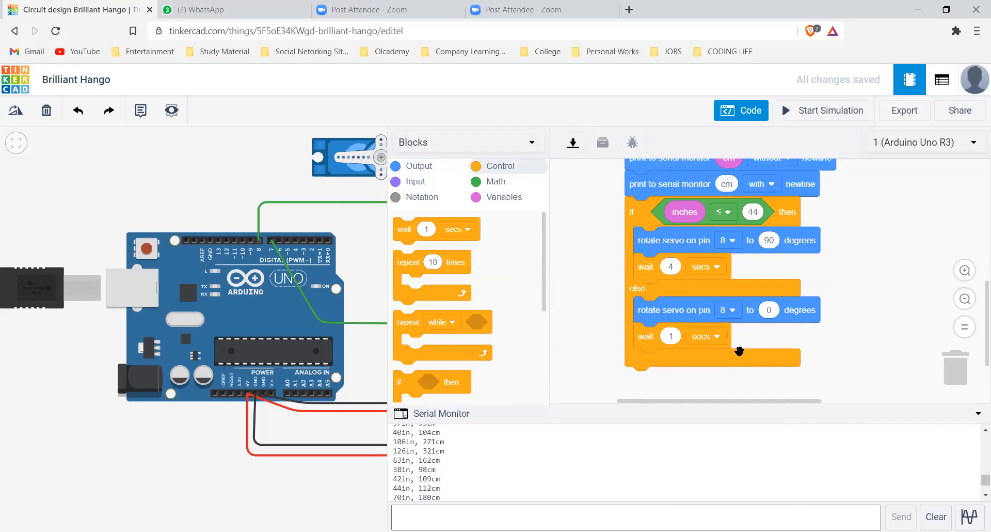
Start the simulation and clear the old readings from the serial monitor
left_click(812, 116)
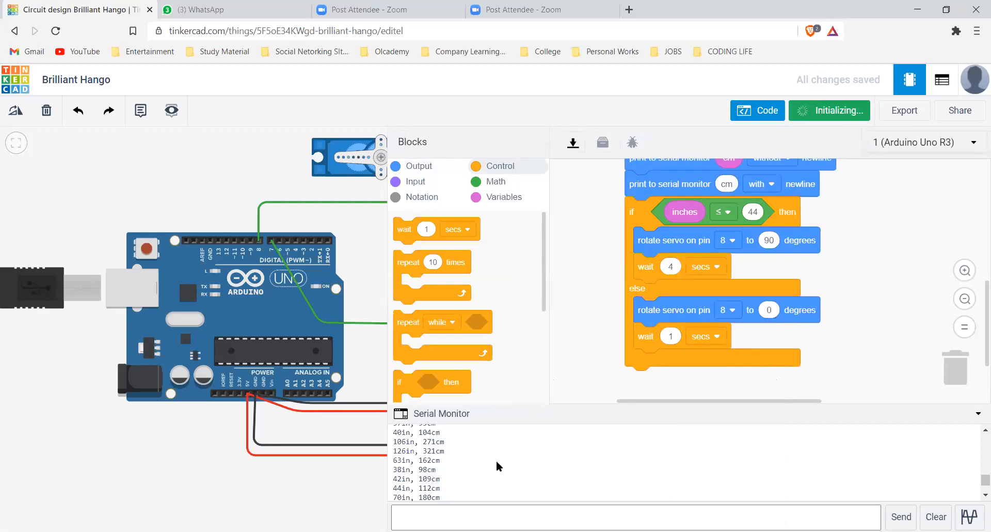
left_click(936, 515)
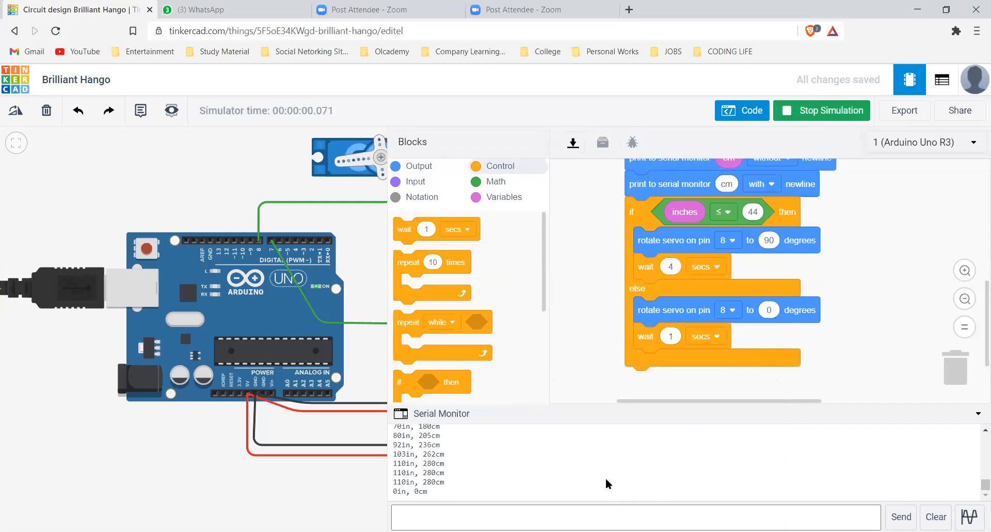
left_click(936, 509)
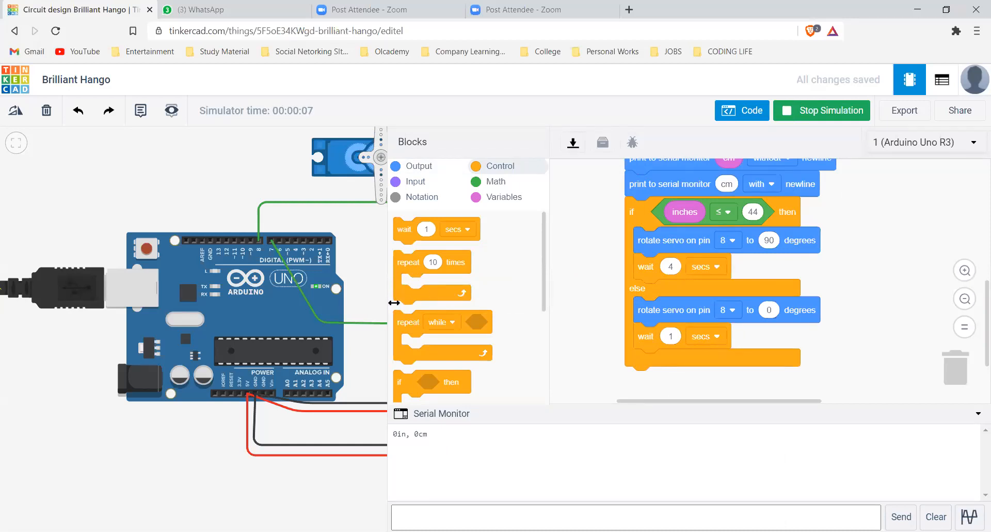
Widen the circuit view to observe the ultrasonic sensor's simulated target, and compare the code blocks with the serial monitor readings
left_click_drag(387, 308, 598, 311)
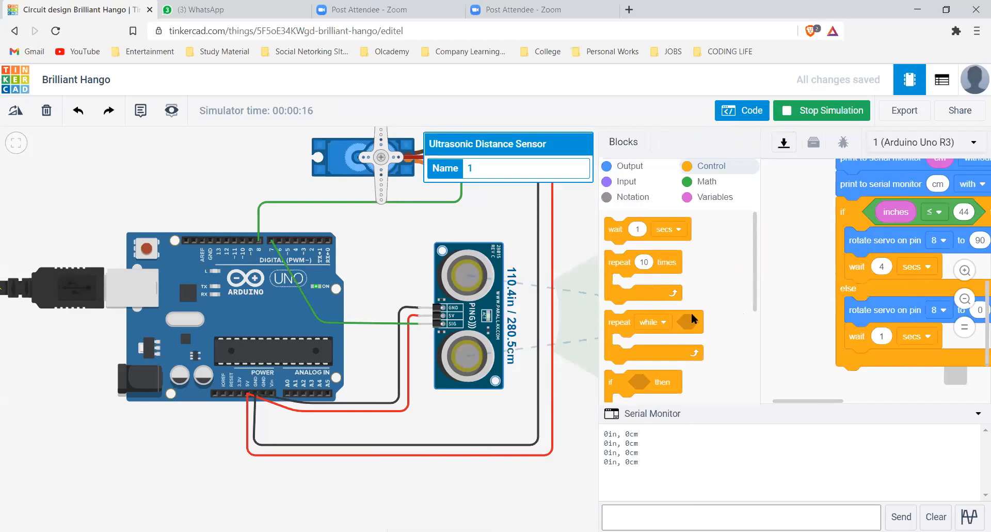
left_click(741, 110)
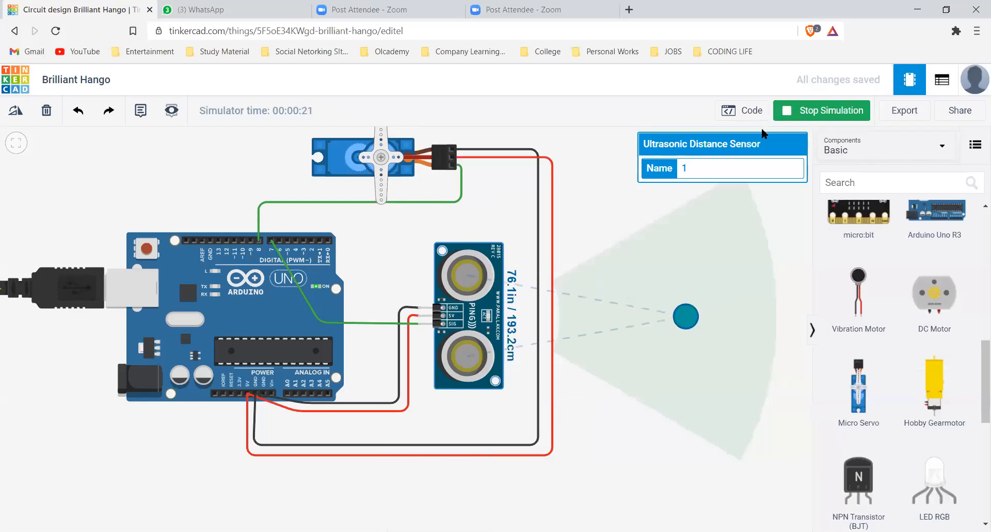
left_click(742, 110)
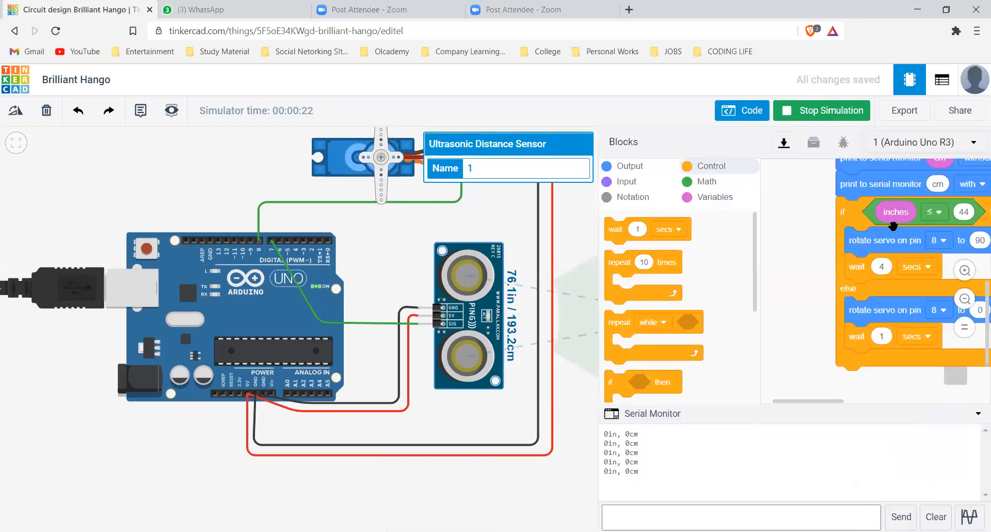
scroll(914, 242, "up", 3)
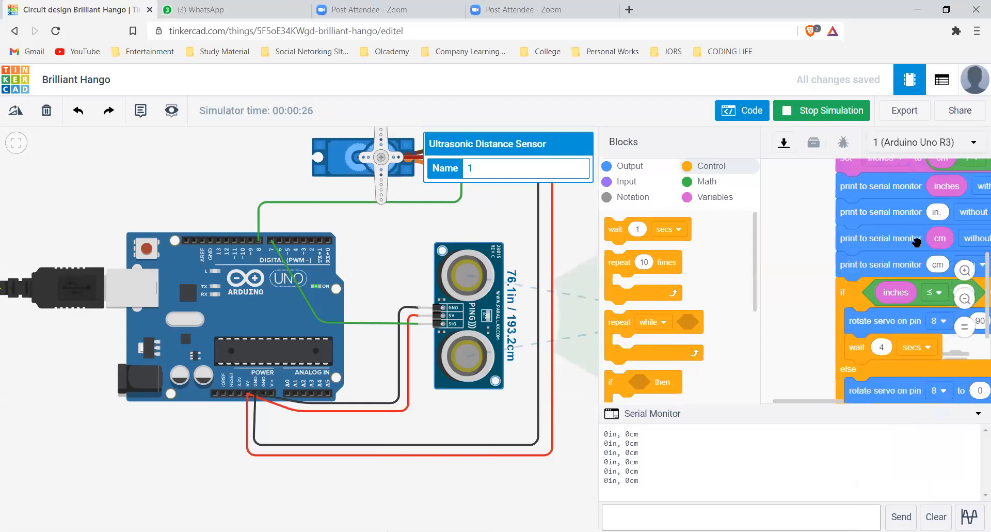
scroll(917, 242, "up", 3)
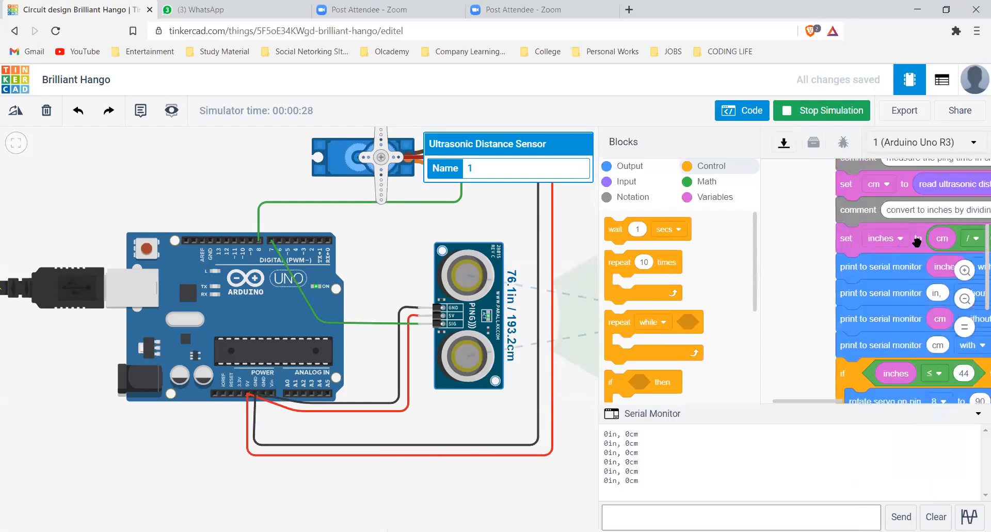
scroll(916, 242, "up", 3)
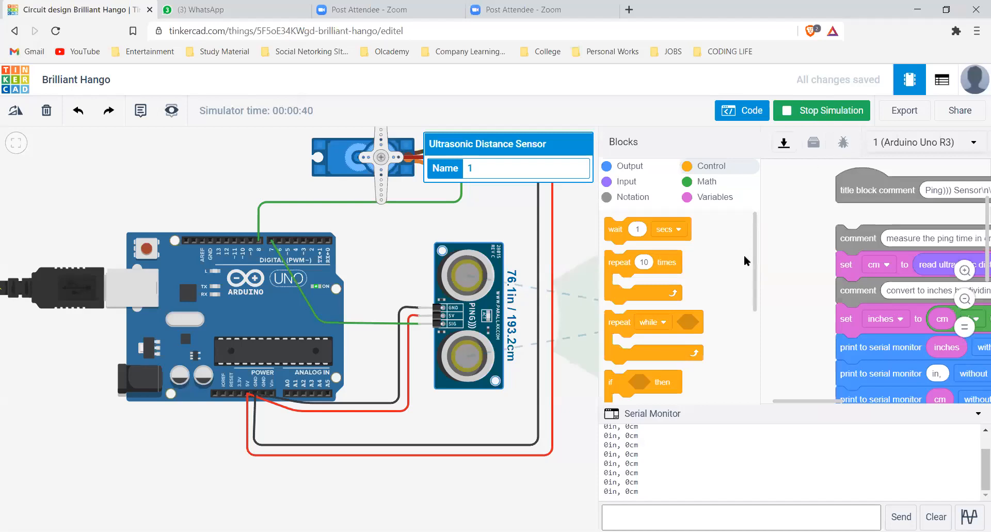
Stop the simulation and inspect the if/else blocks and the ultrasonic distance read block on trigger pin 7
left_click(538, 281)
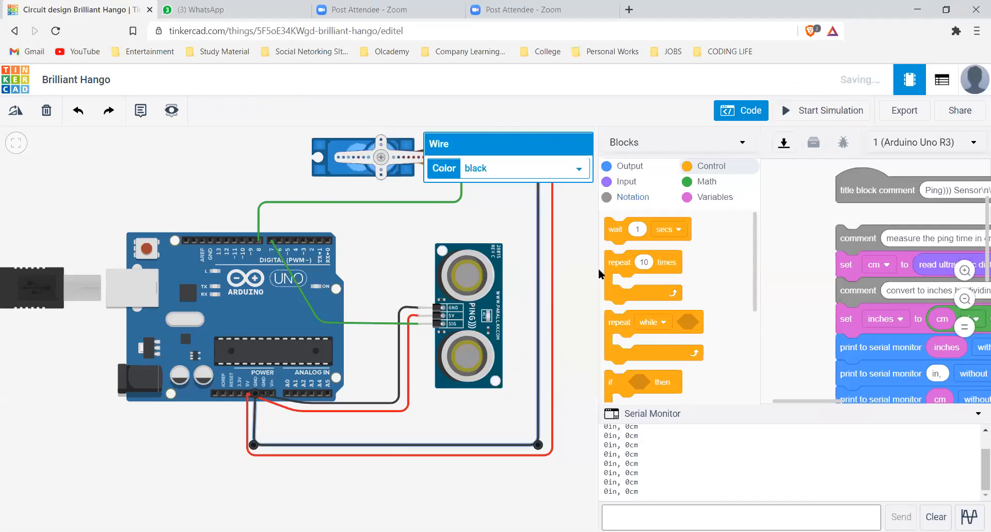
left_click_drag(510, 267, 371, 251)
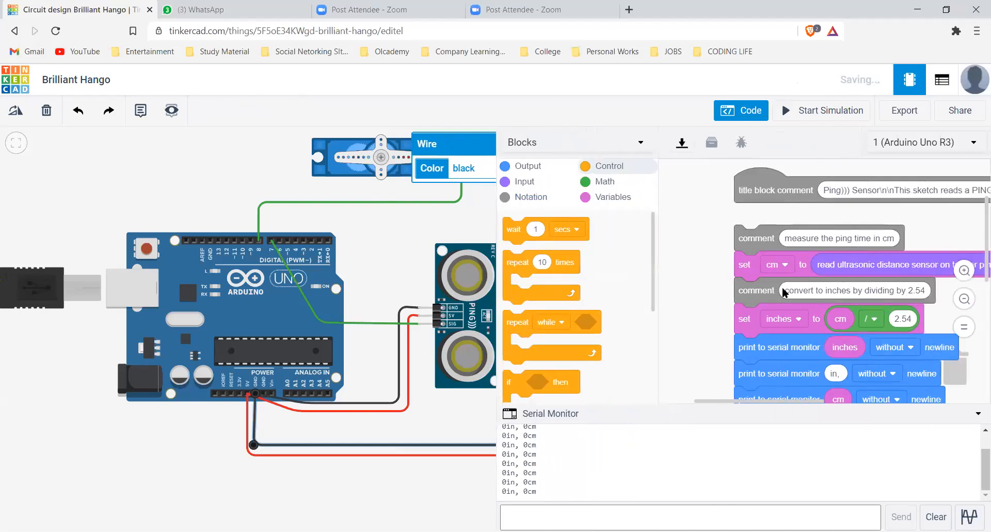
scroll(775, 282, "down", 3)
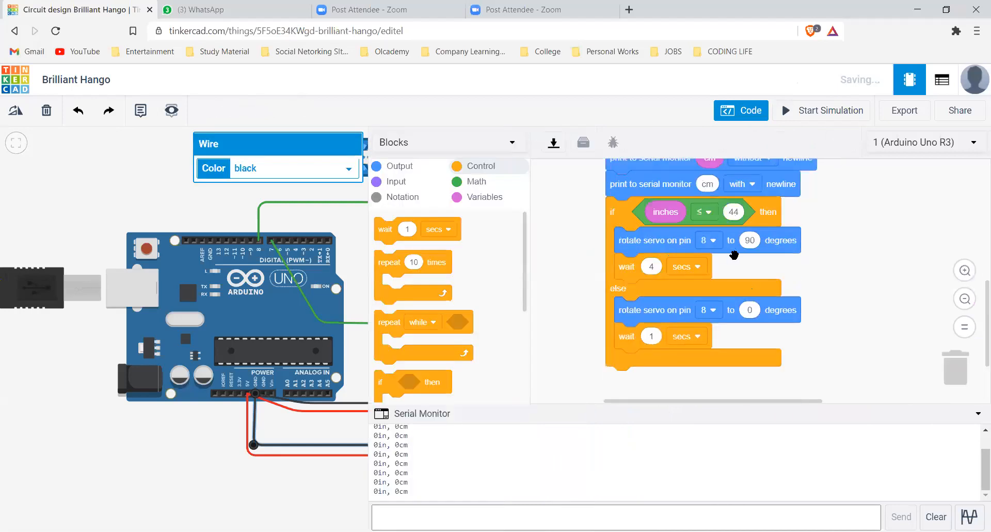
scroll(734, 253, "up", 2)
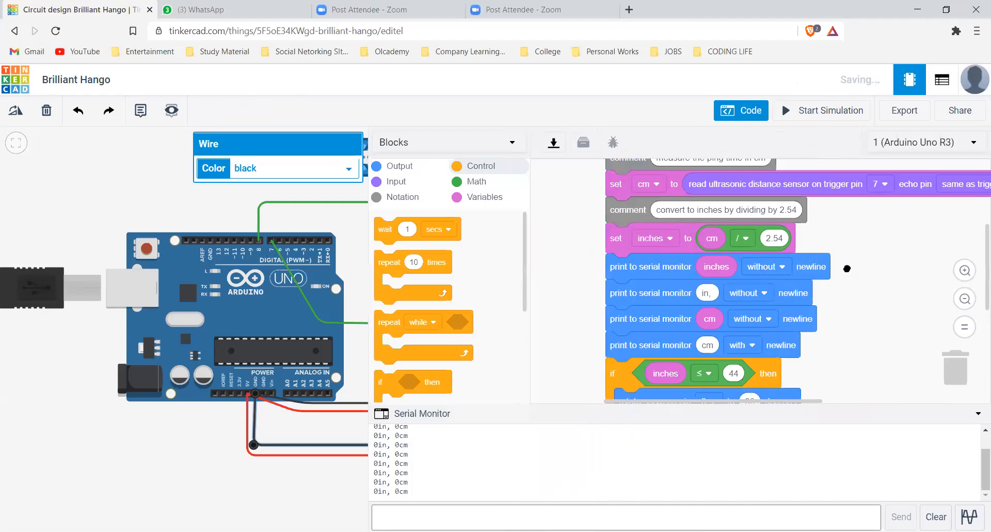
scroll(814, 270, "up", 1)
left_click_drag(911, 264, 821, 270)
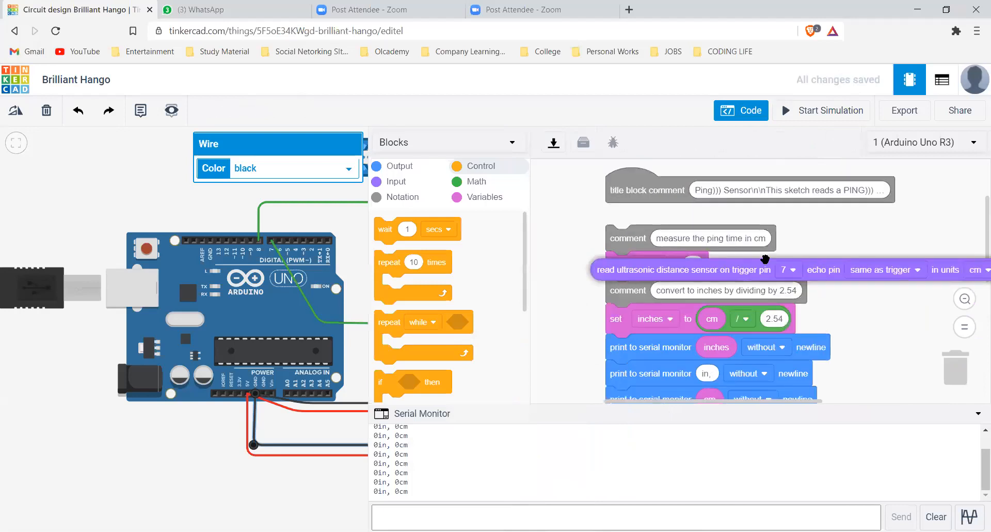
left_click_drag(742, 272, 830, 268)
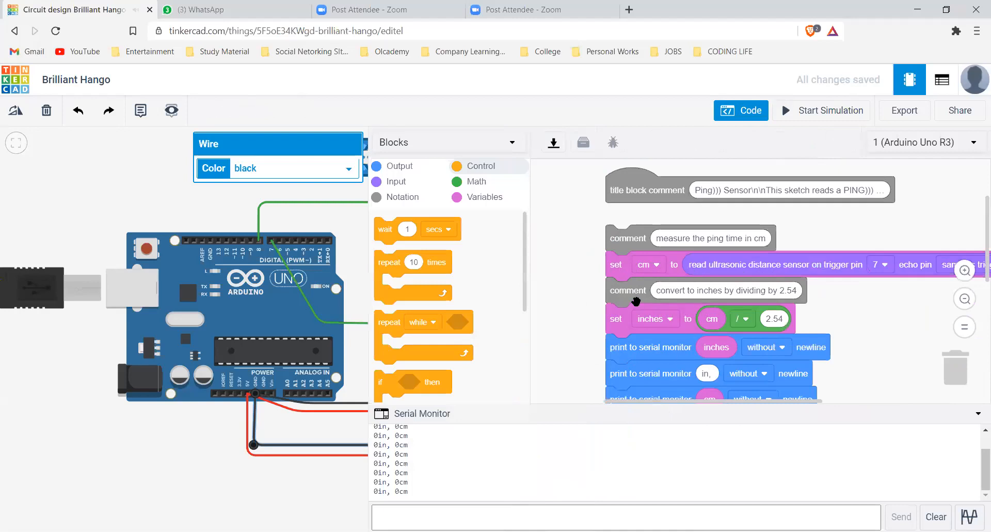
Rerun the simulation and check the serial monitor output against the print and if/else blocks
scroll(725, 293, "down", 3)
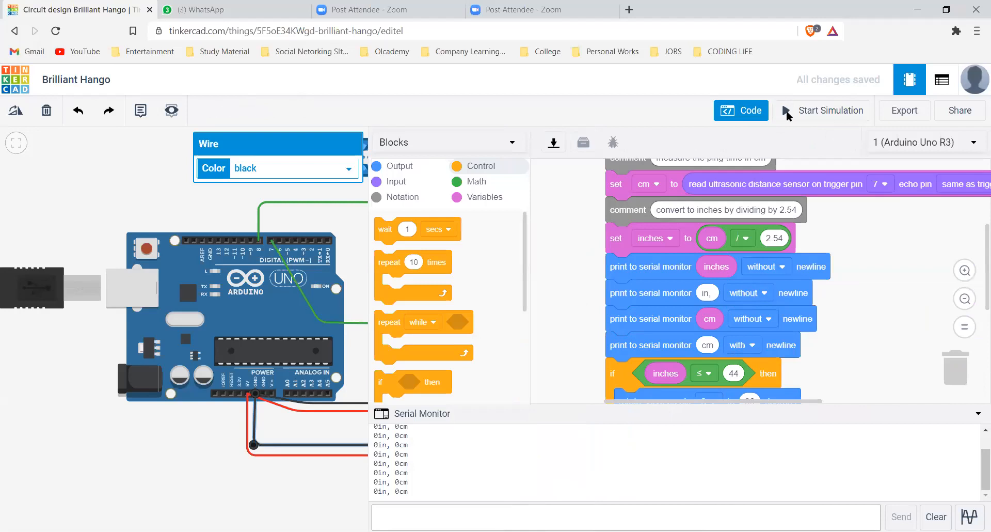
scroll(646, 221, "down", 2)
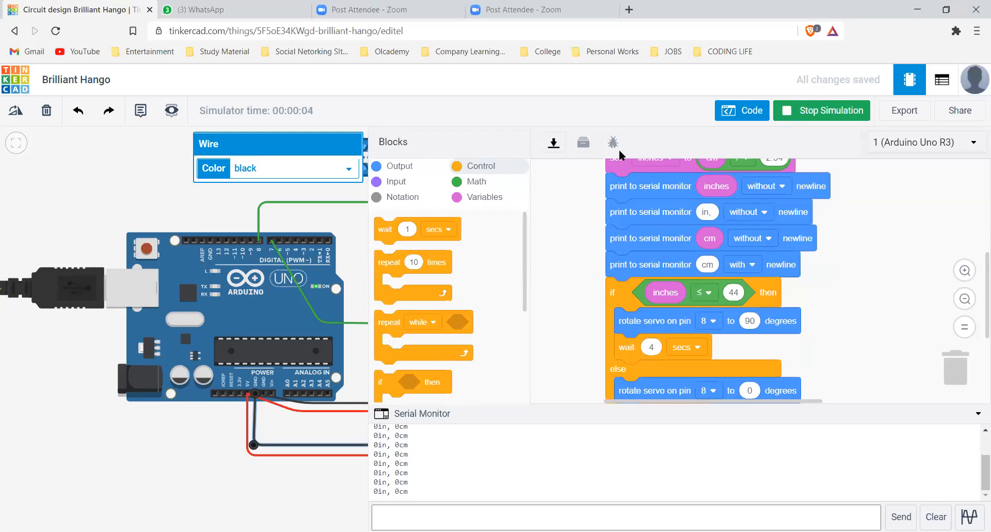
scroll(736, 335, "up", 3)
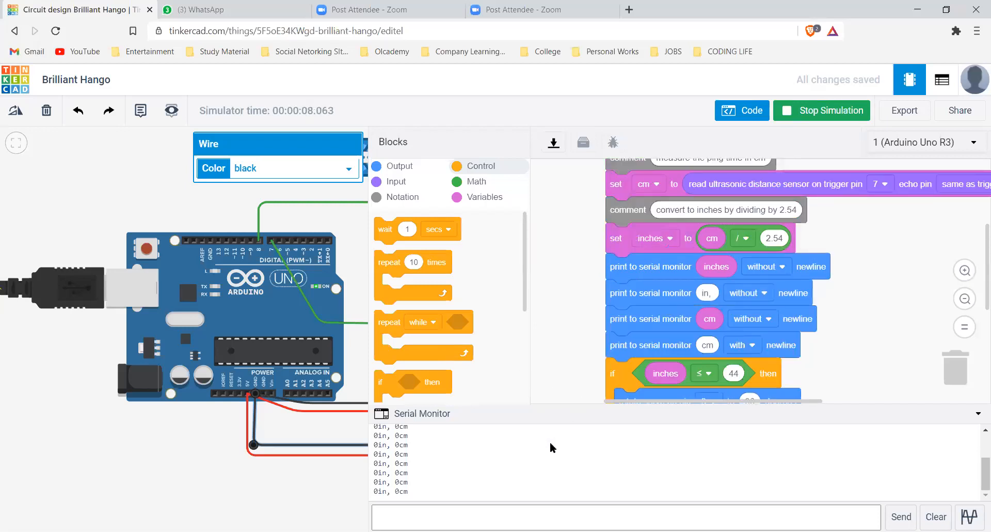
scroll(680, 345, "down", 3)
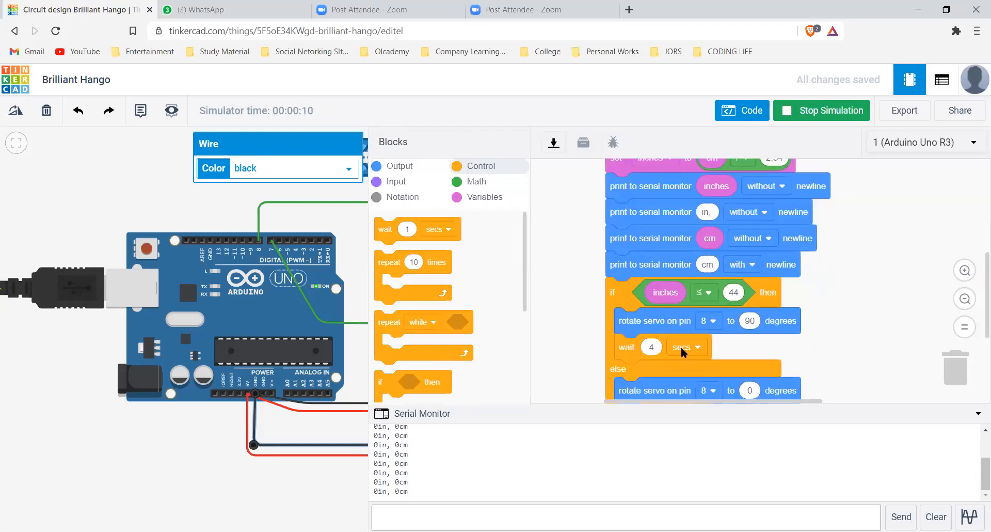
scroll(590, 287, "up", 3)
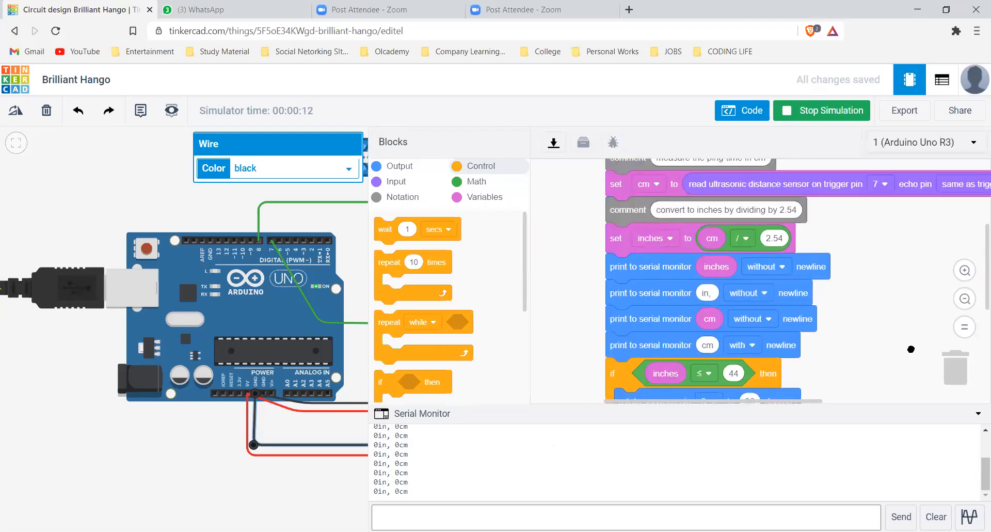
Delete the four serial monitor print blocks and reattach the if/else block directly below the inches conversion
left_click_drag(618, 375, 709, 375)
mouse_move(626, 349)
left_mouse_down()
mouse_move(652, 329)
mouse_move(623, 277)
mouse_move(885, 343)
mouse_move(955, 387)
left_mouse_up()
left_click_drag(716, 376, 645, 268)
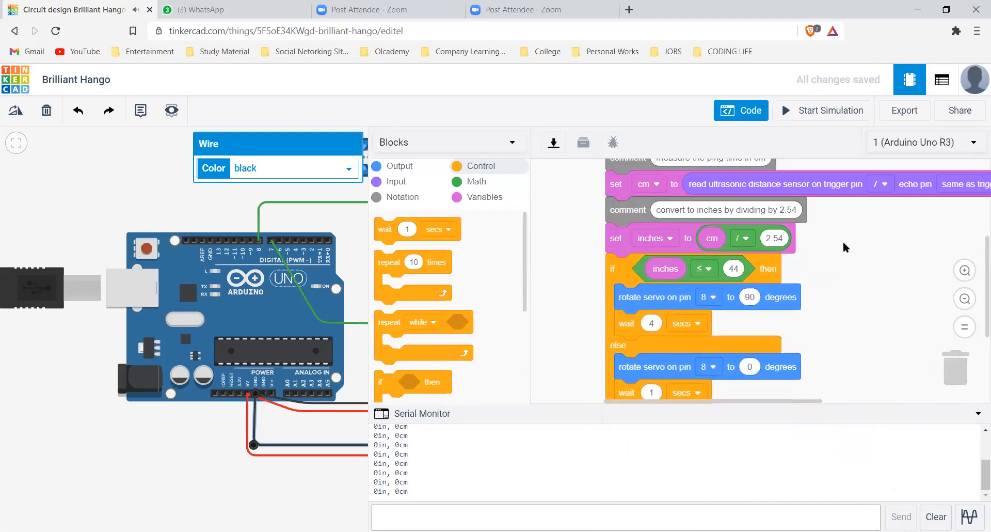
left_click(741, 269)
left_click(812, 275)
Simulate the program without the print blocks and review the remaining distance and servo blocks
scroll(760, 211, "up", 3)
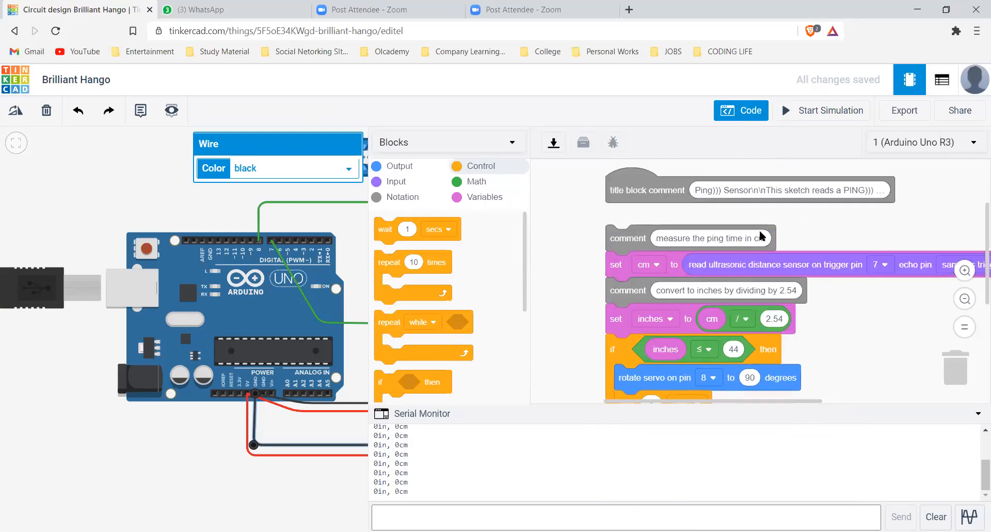
left_click(844, 119)
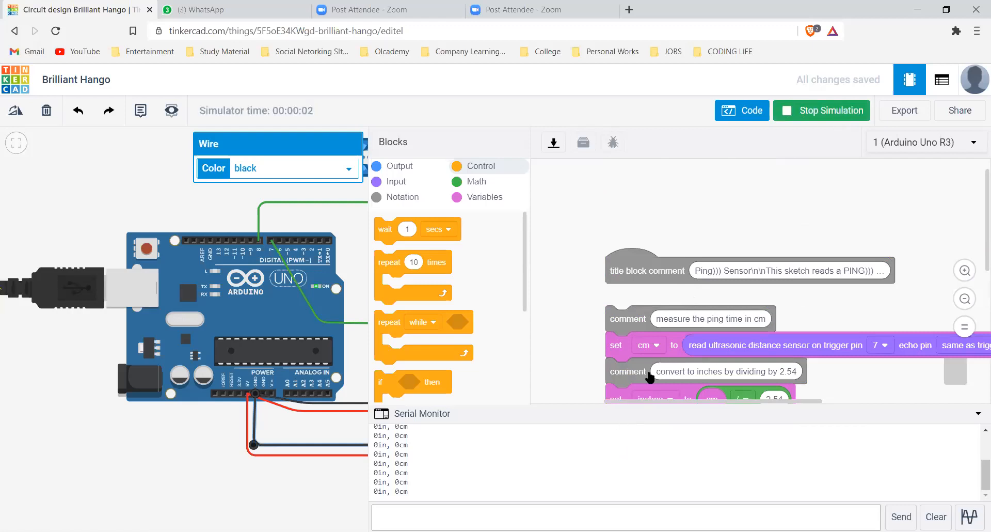
scroll(648, 376, "down", 5)
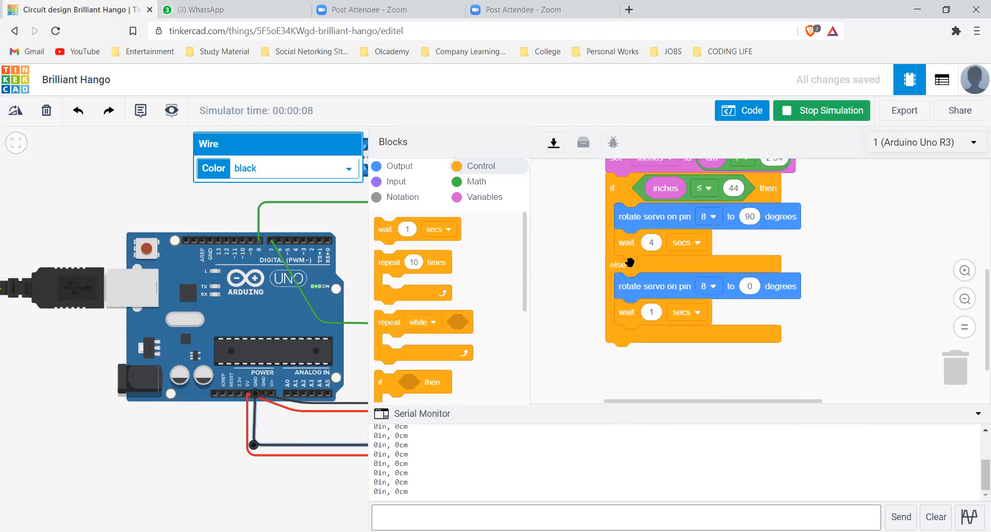
scroll(630, 262, "up", 3)
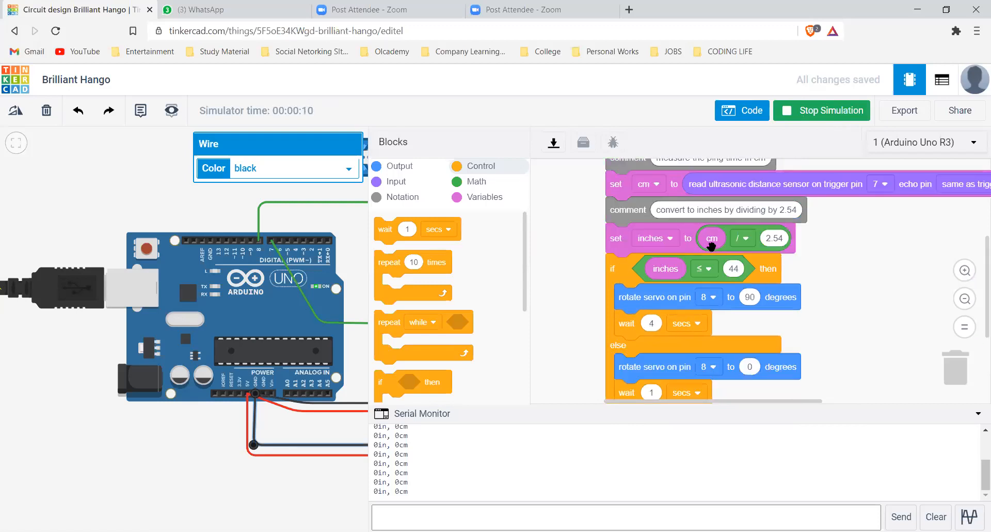
Delete the whole if/else block with its servo and wait blocks, and restart the simulation
left_click_drag(627, 272, 960, 365)
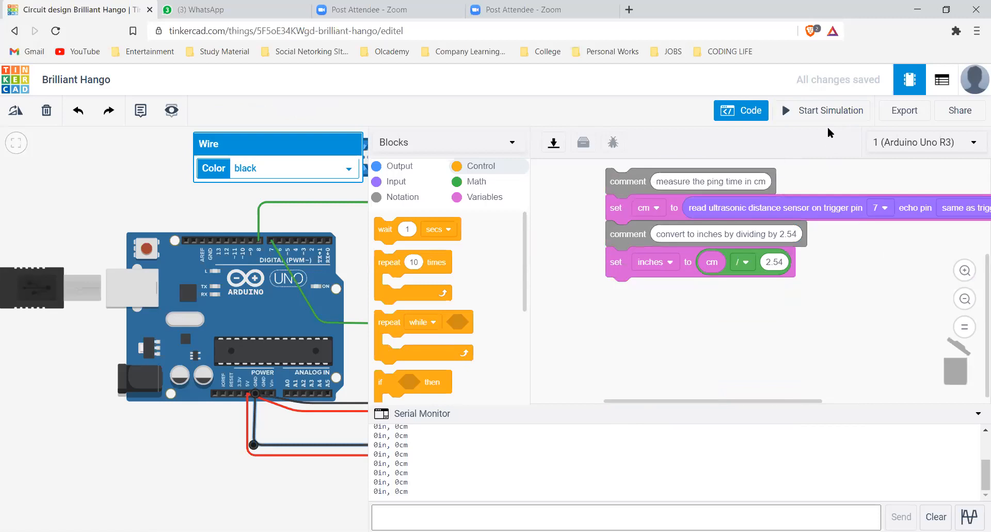
left_click(832, 114)
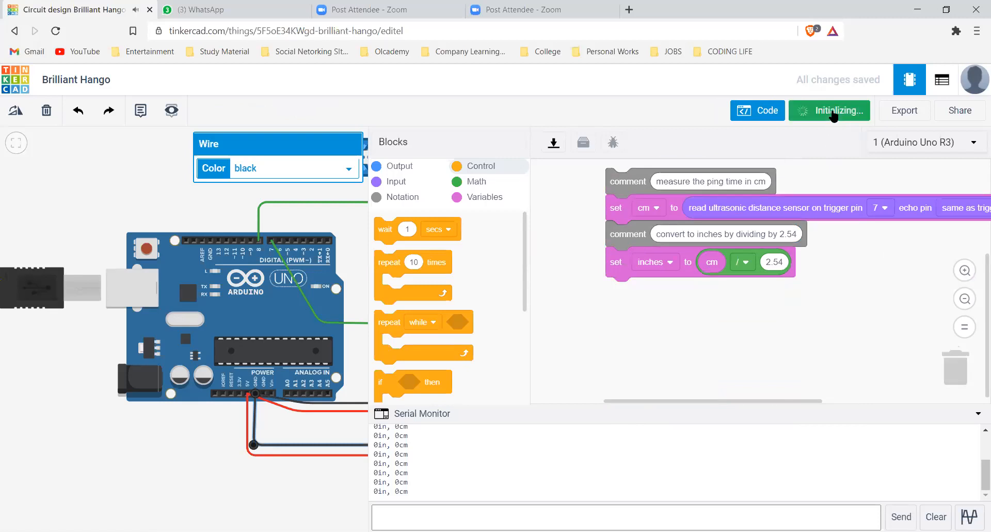
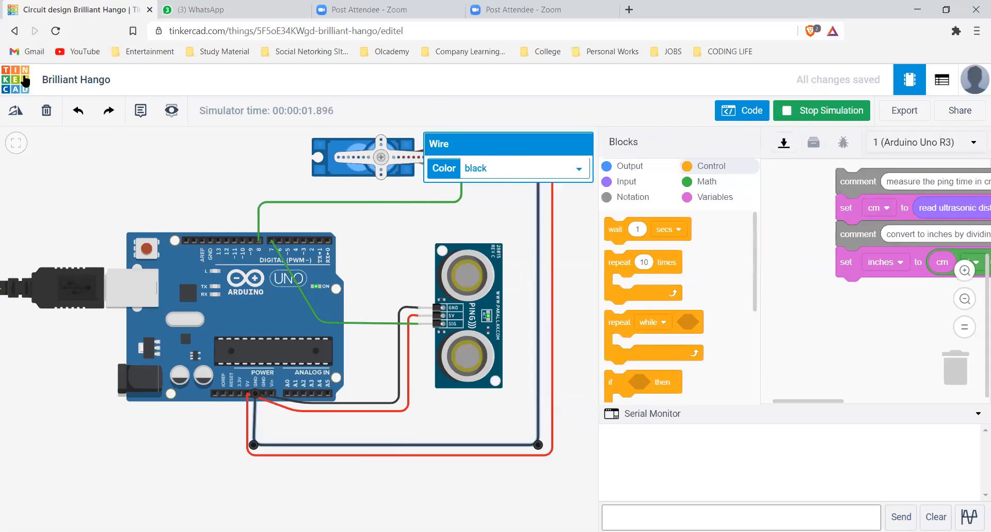
Leave the current circuit and create a new circuit from the Circuits dashboard
left_click(14, 31)
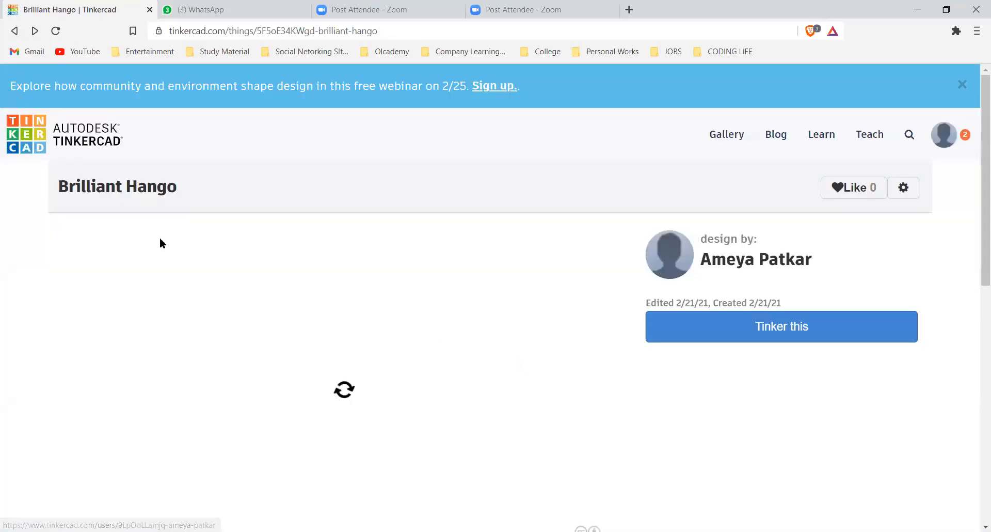
left_click(16, 32)
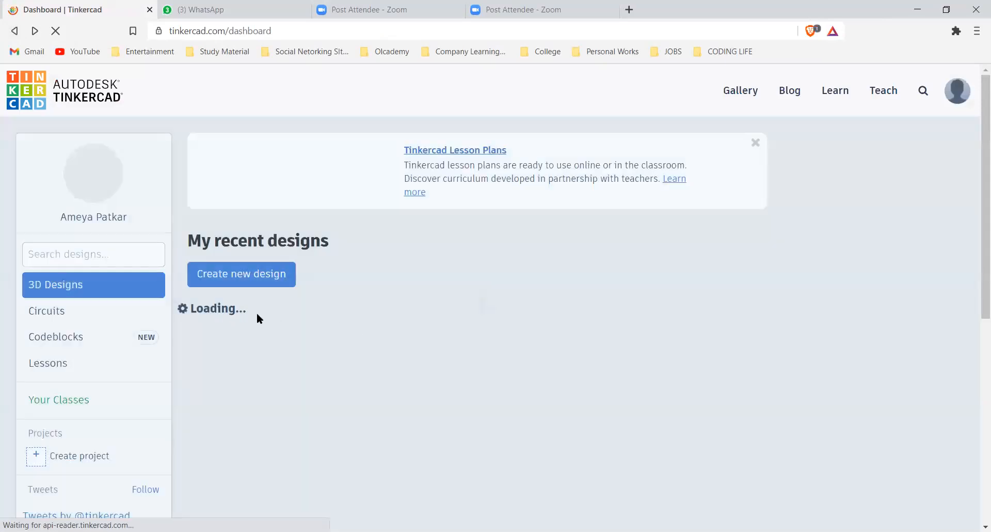
left_click(258, 318)
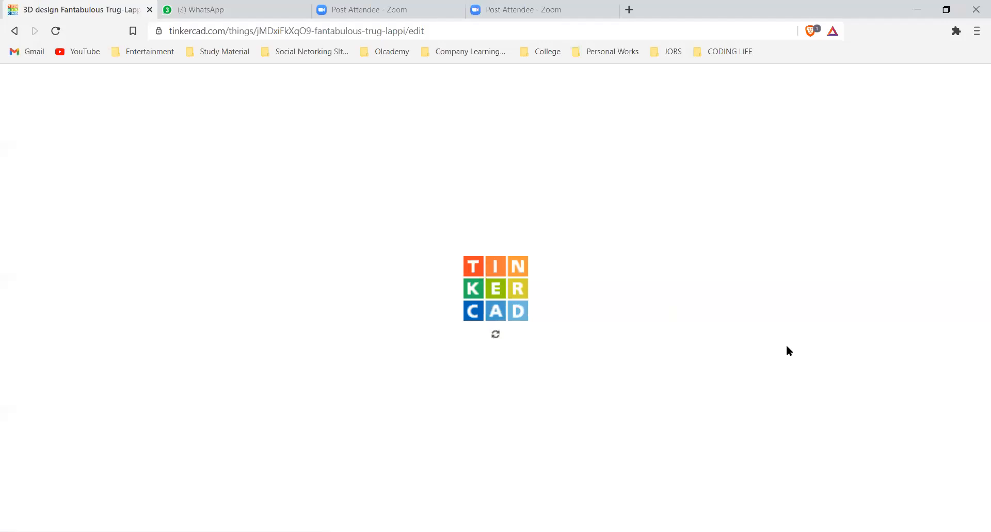
left_click(16, 32)
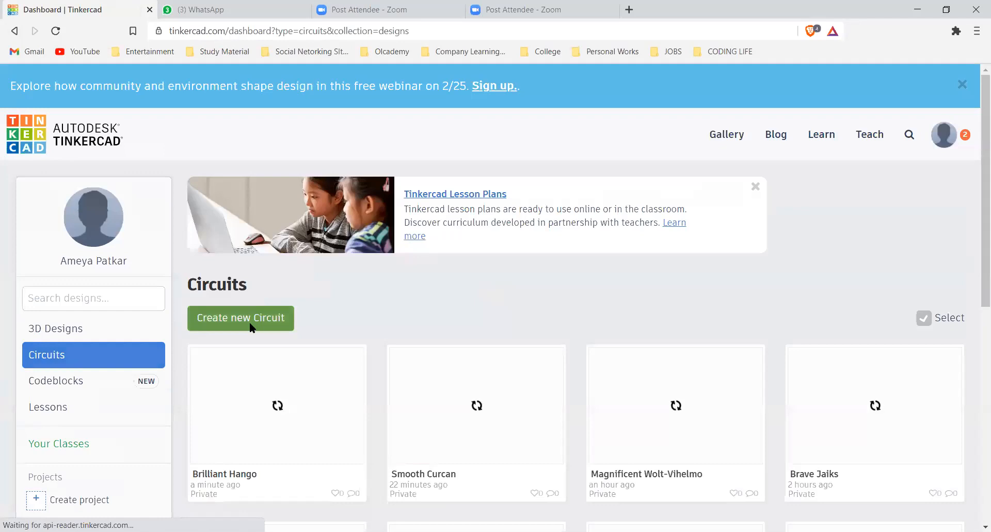
left_click(274, 309)
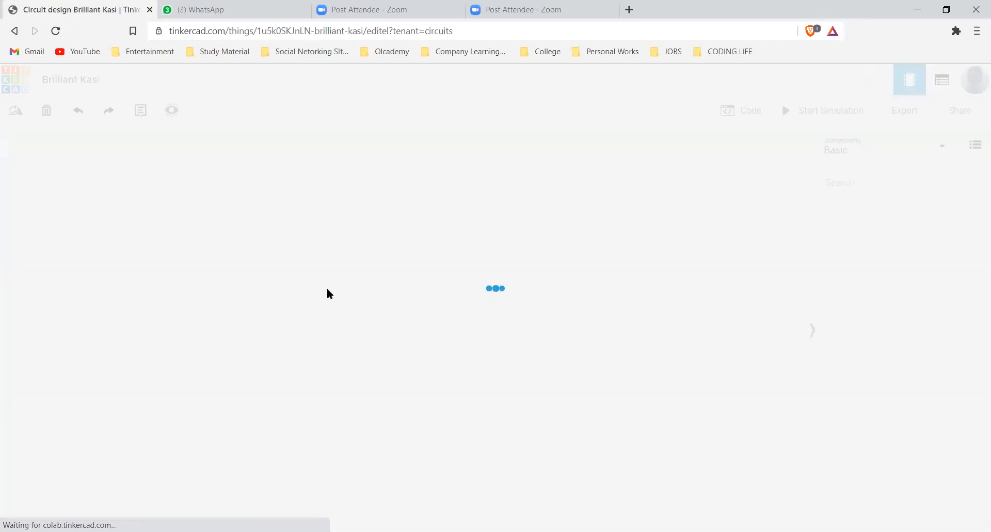
Place the Ultrasonic Range Finder circuit from the Arduino starters in the empty design
left_click(853, 148)
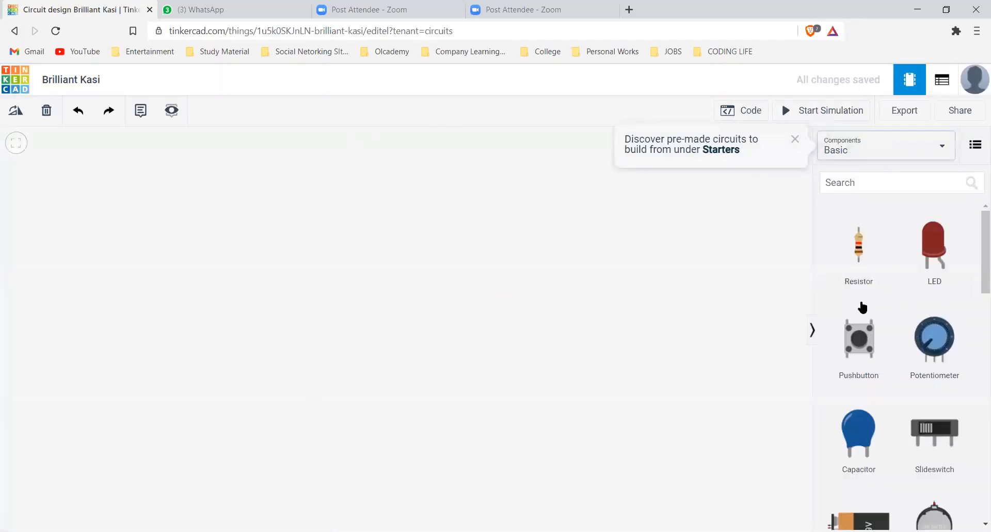
left_click(863, 252)
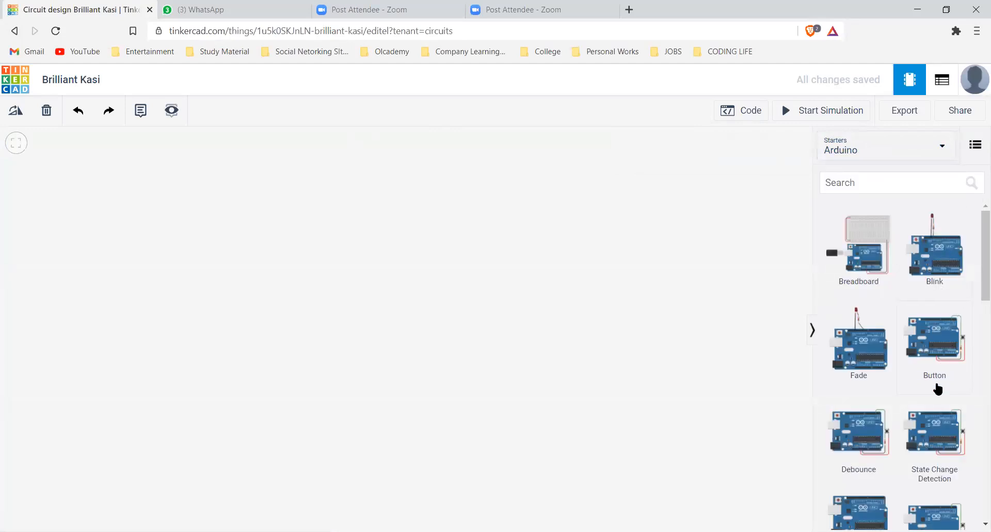
scroll(935, 396, "down", 2)
scroll(936, 395, "down", 5)
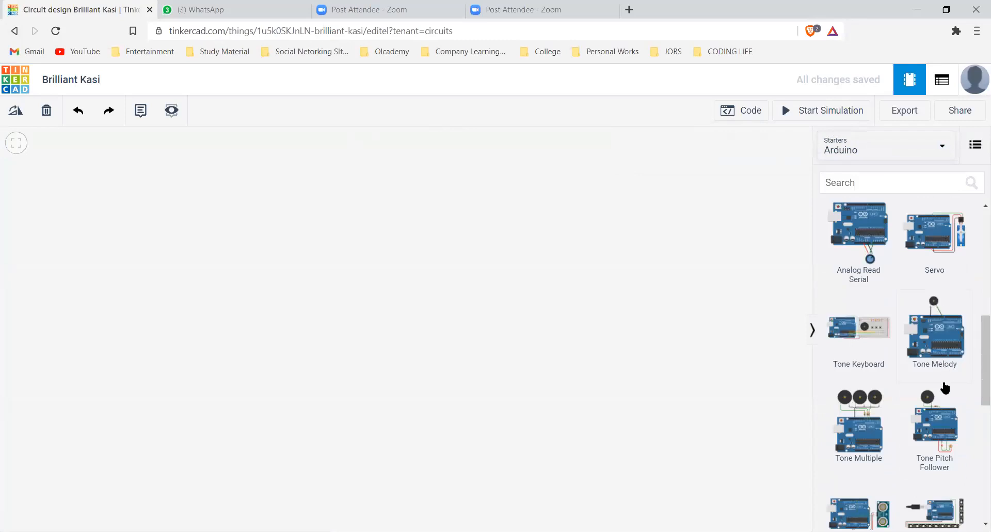
scroll(945, 395, "down", 1)
scroll(945, 395, "down", 3)
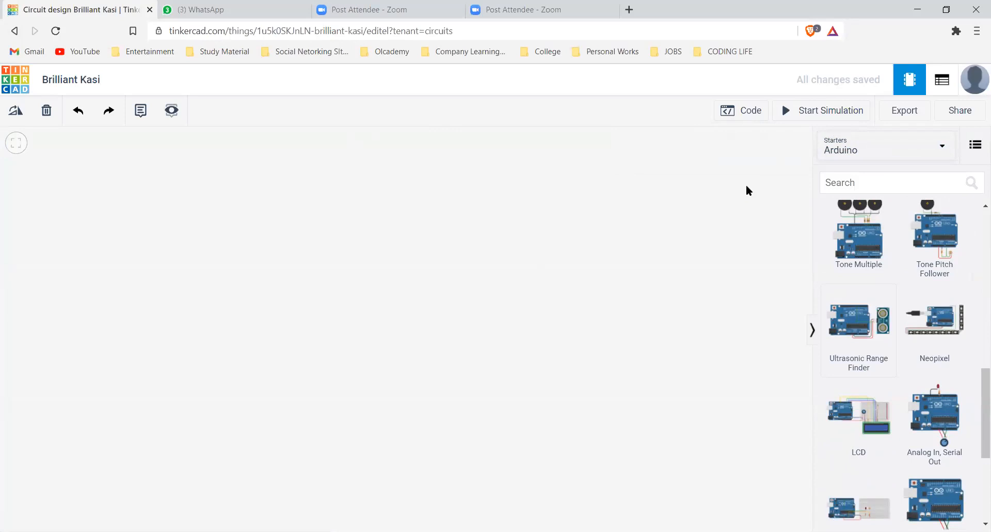
key("ctrl+z")
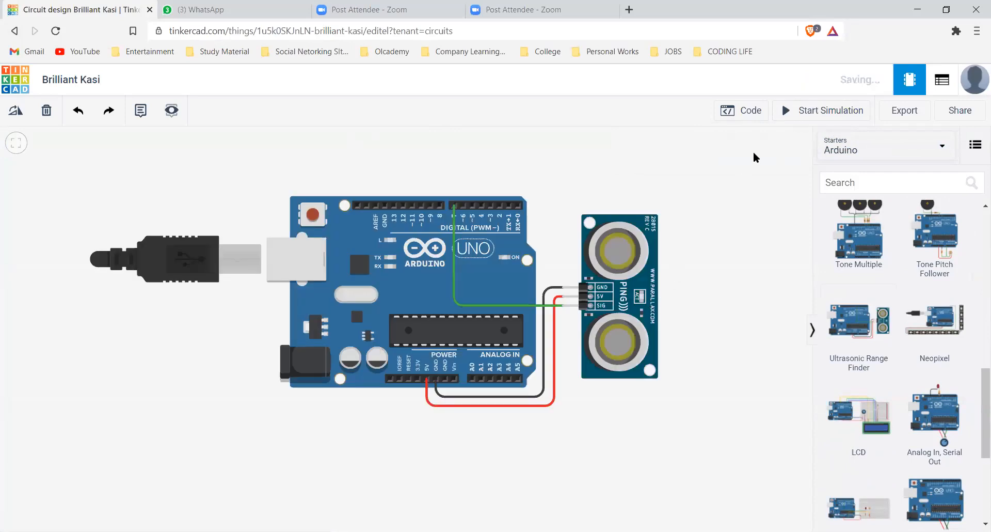
Simulate the starter circuit, check its serial monitor output, and review its distance and print blocks
left_click(795, 120)
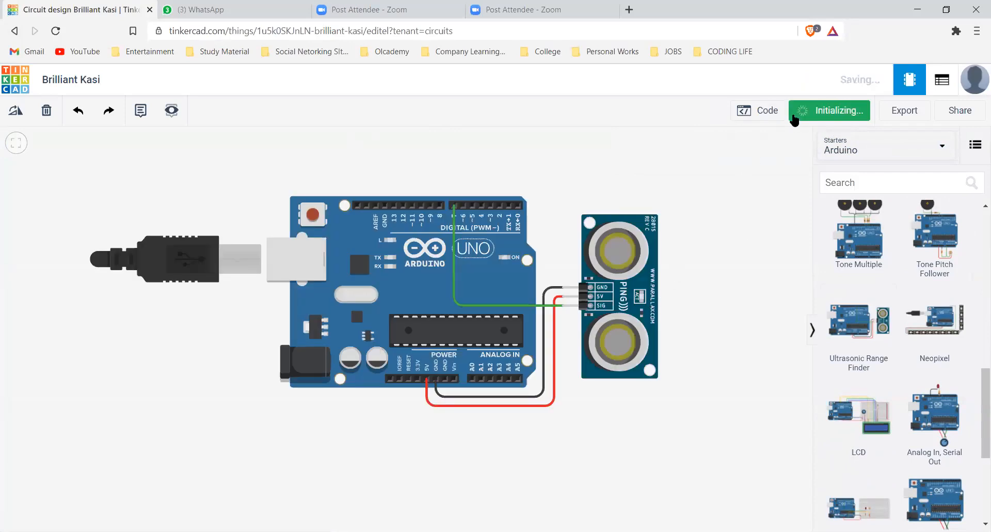
left_click(760, 112)
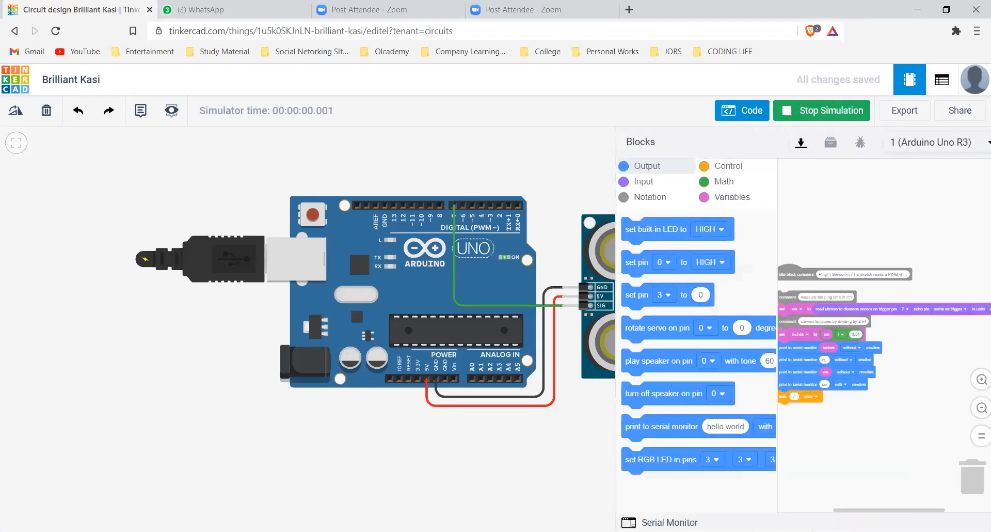
left_click(667, 519)
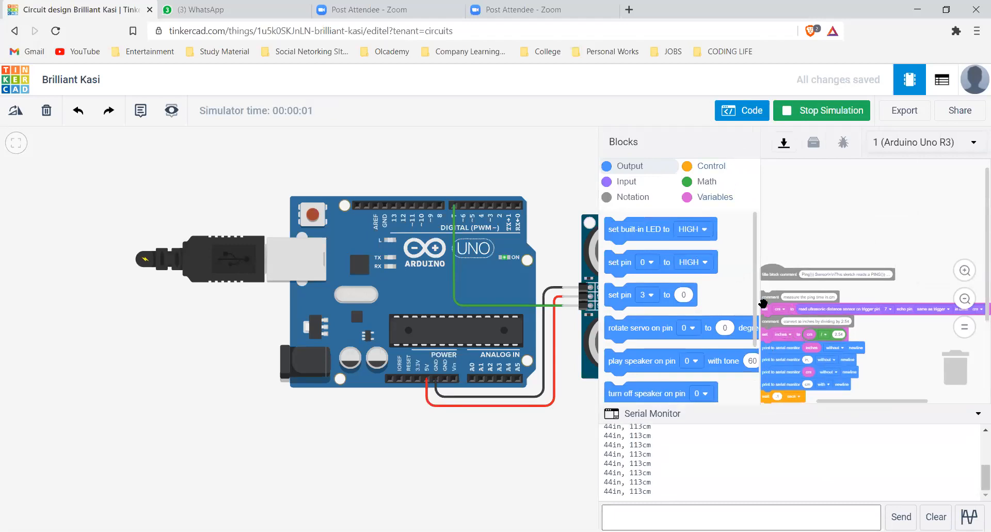
left_click(794, 114)
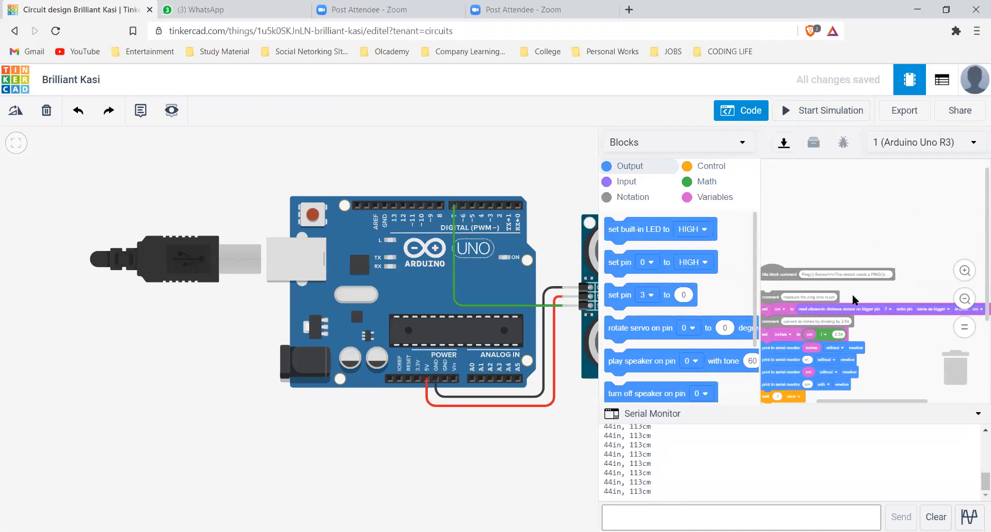
scroll(772, 276, "down", 3)
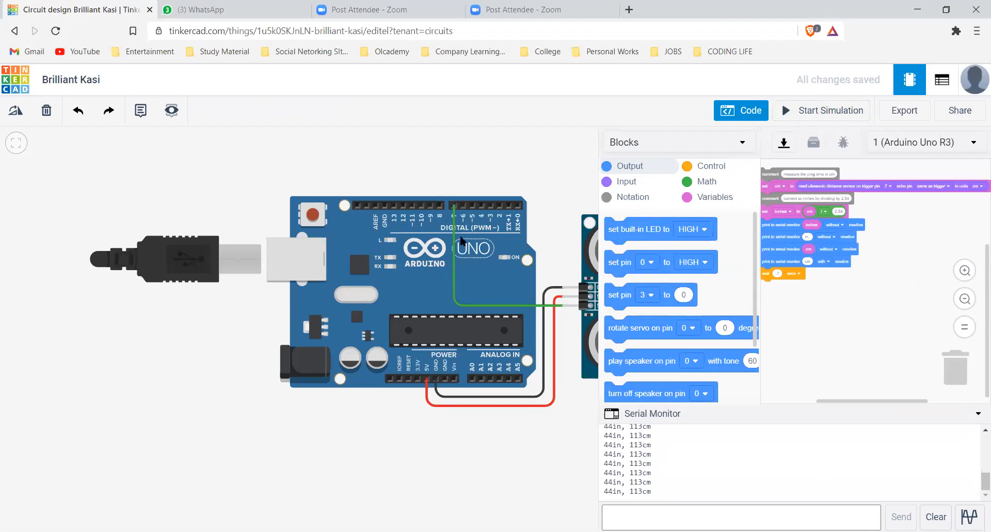
scroll(502, 277, "up", 2)
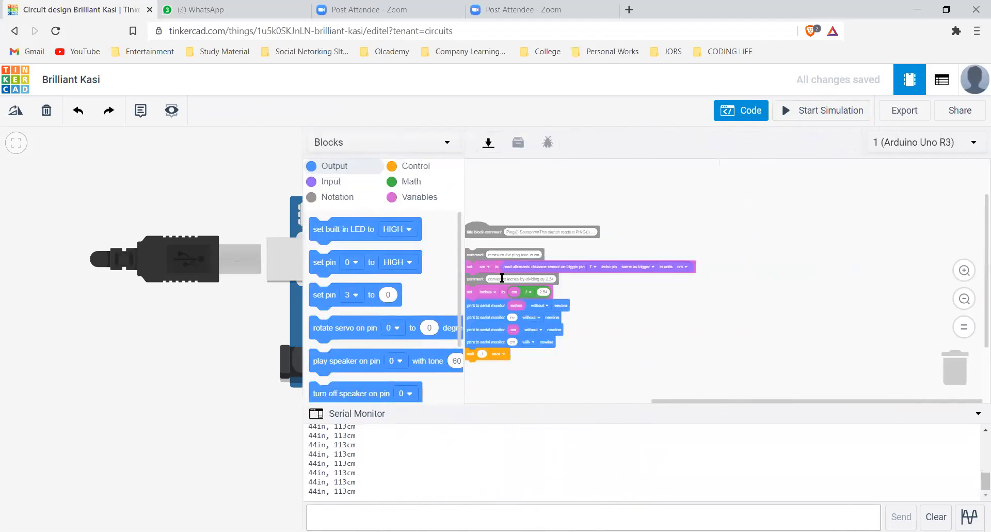
scroll(502, 278, "up", 1)
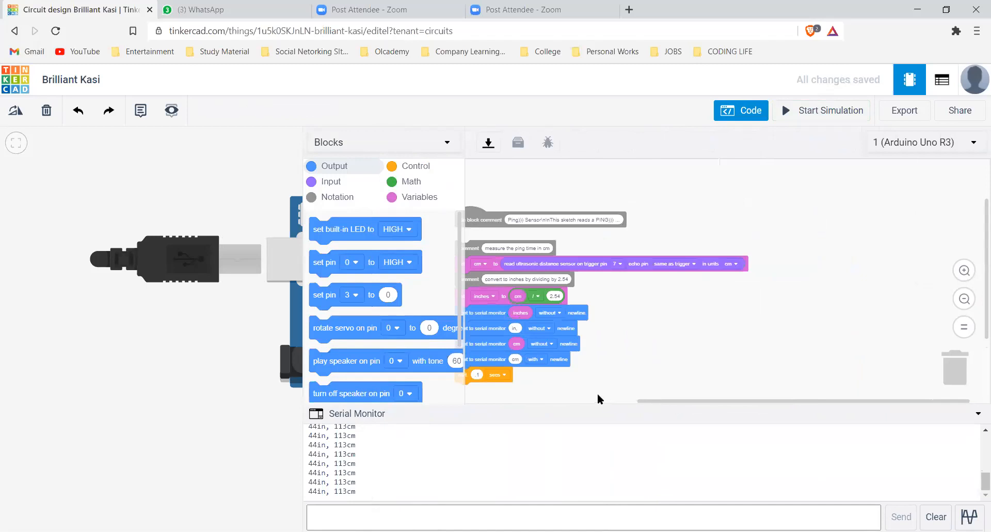
scroll(649, 328, "up", 1)
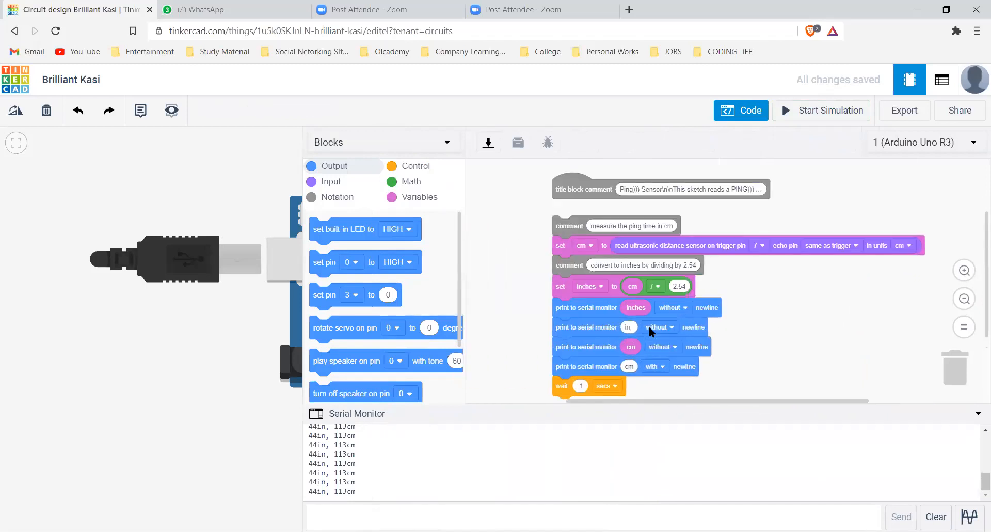
Attach an if-then block below the wait block and give it a comparison condition set to equals
scroll(573, 271, "down", 3)
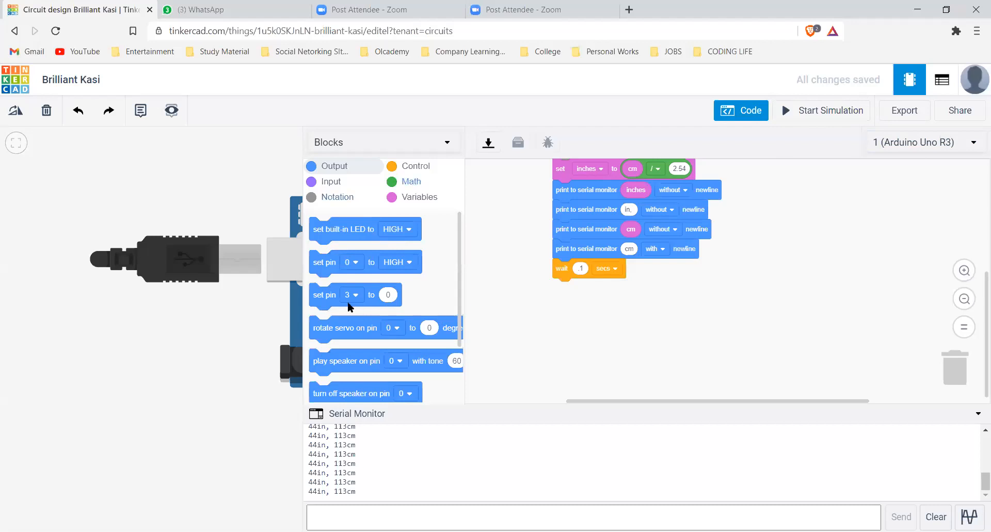
scroll(333, 240, "down", 5)
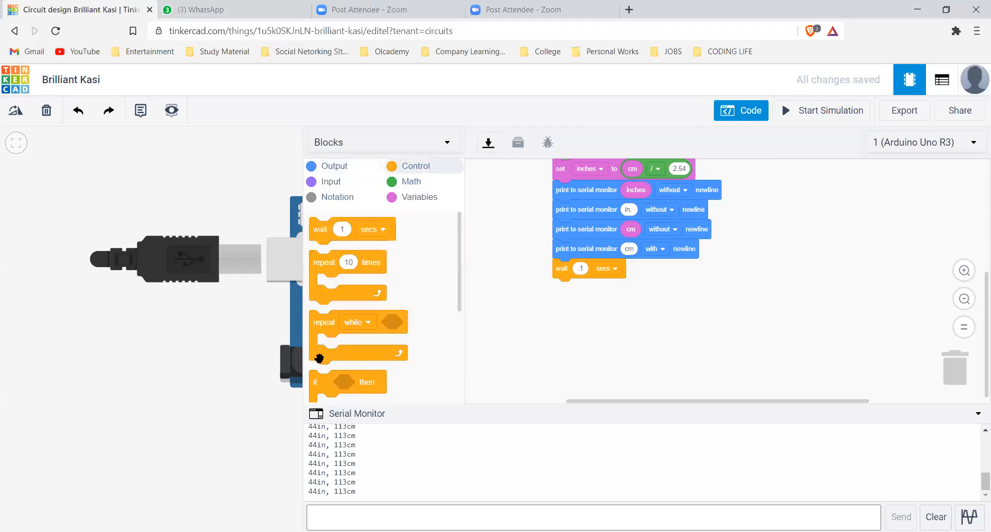
scroll(316, 362, "down", 3)
left_click_drag(353, 350, 317, 360)
left_click_drag(320, 311, 566, 279)
left_click(412, 183)
left_click_drag(328, 252, 610, 291)
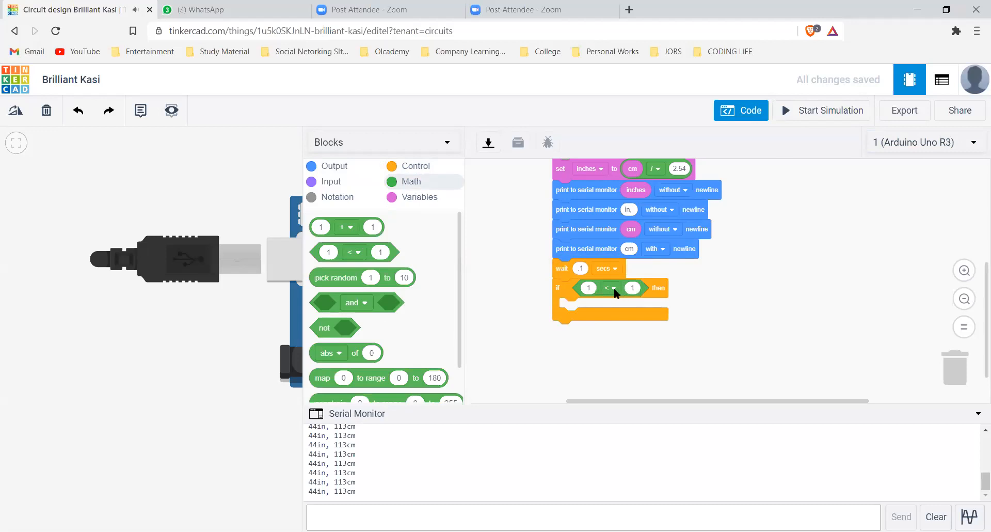
left_click(611, 288)
key("Down")
key("Return")
scroll(326, 258, "up", 10)
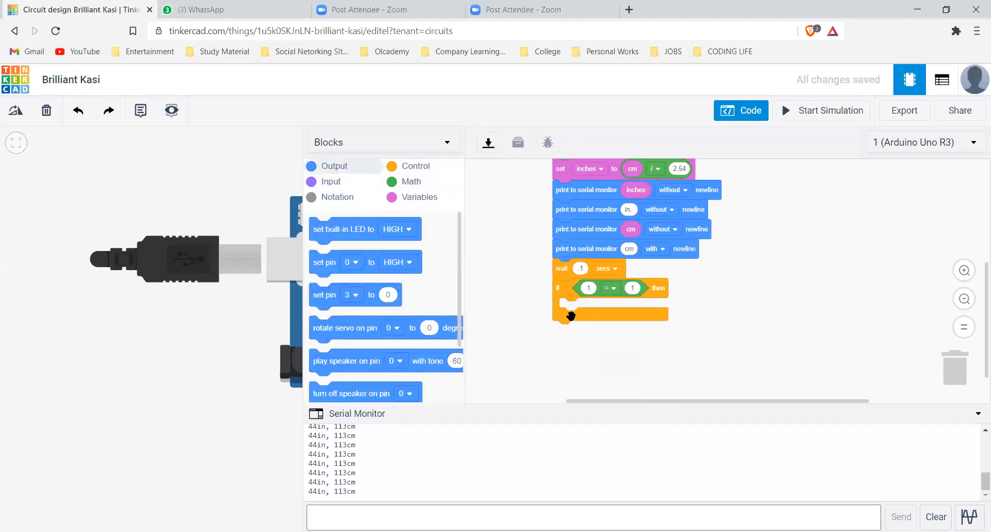
Put a block setting the built-in LED to HIGH inside the if, add a 1-second wait below it, and test the simulation
left_click_drag(397, 229, 643, 309)
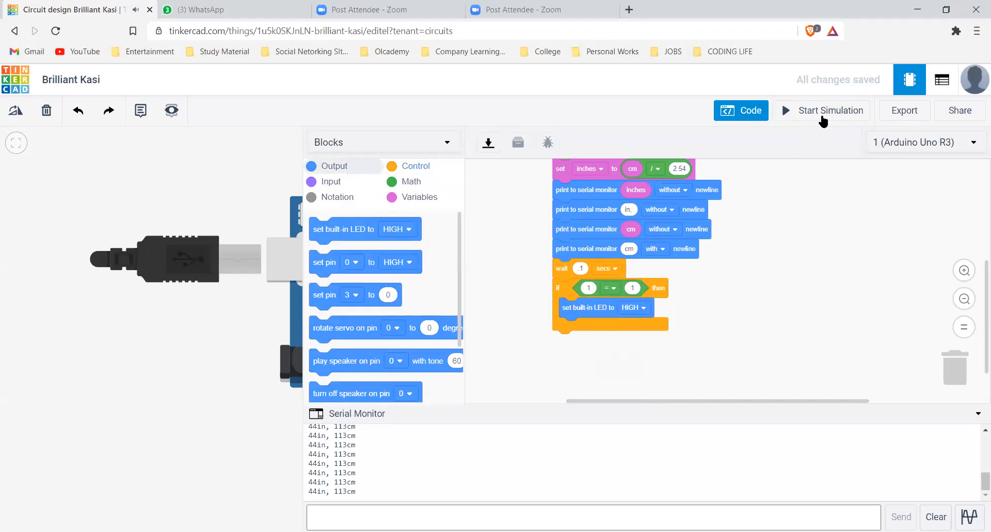
left_click_drag(320, 229, 563, 341)
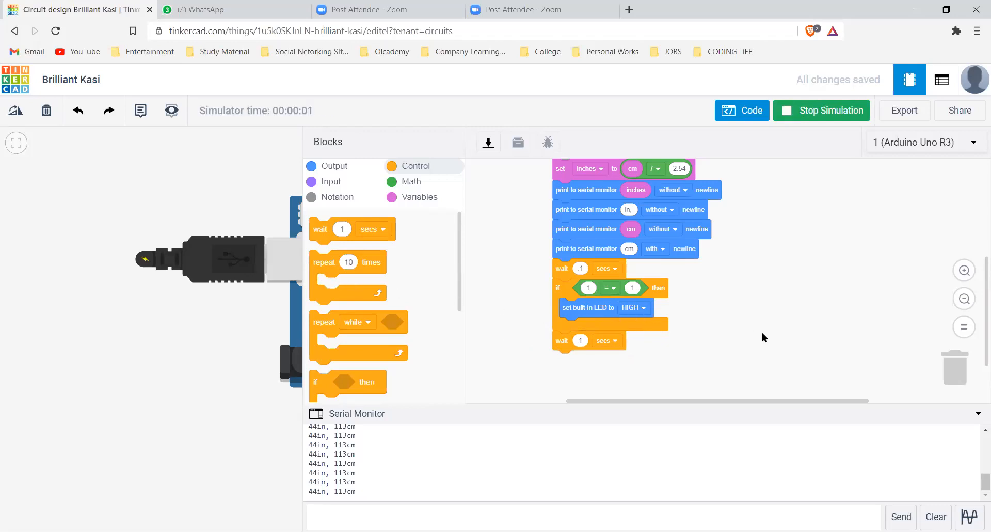
left_click_drag(303, 300, 628, 289)
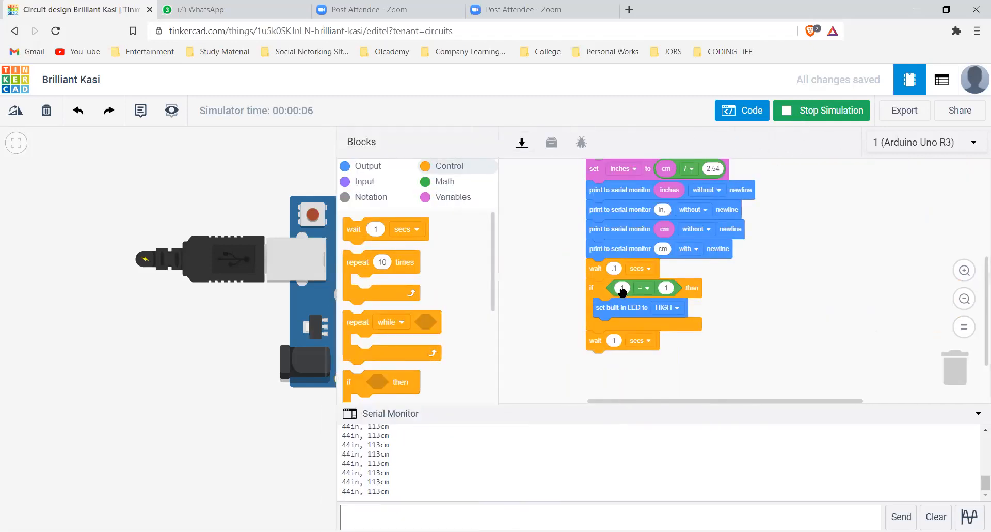
left_click(604, 280)
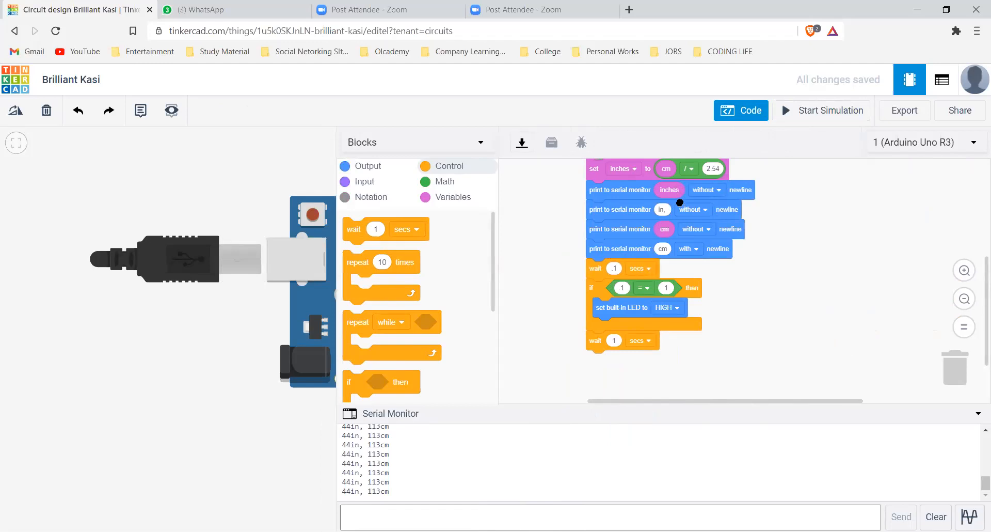
Set the if condition to inches < 44 and delete the built-in LED block inside it
mouse_move(671, 190)
left_mouse_down()
mouse_move(633, 277)
mouse_move(676, 199)
mouse_move(670, 190)
left_mouse_up()
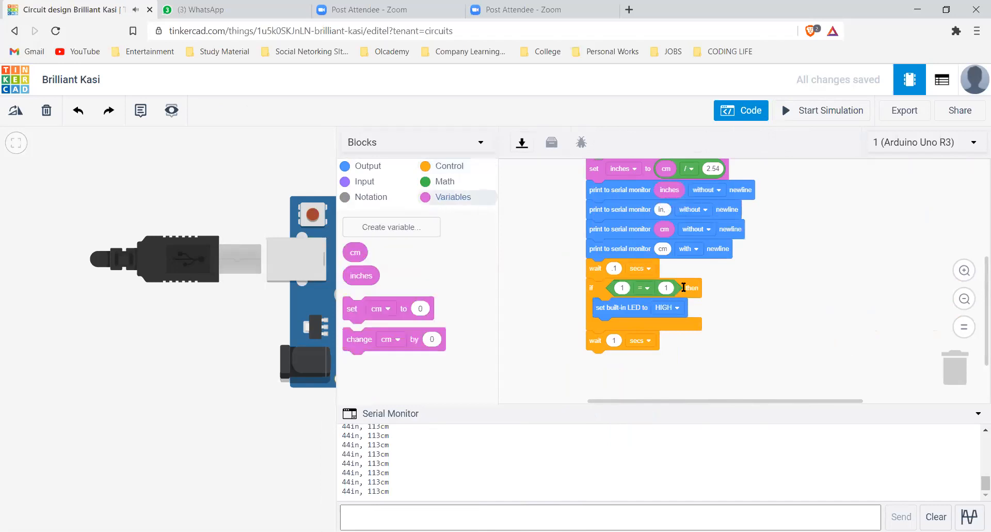
left_click_drag(360, 275, 630, 289)
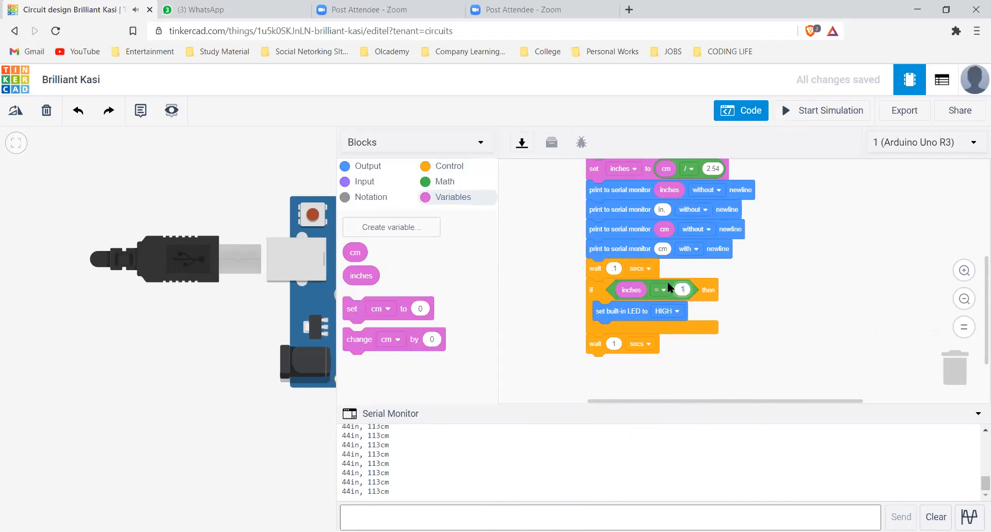
type("444")
left_click(659, 290)
left_click(643, 318)
left_click_drag(614, 311, 962, 369)
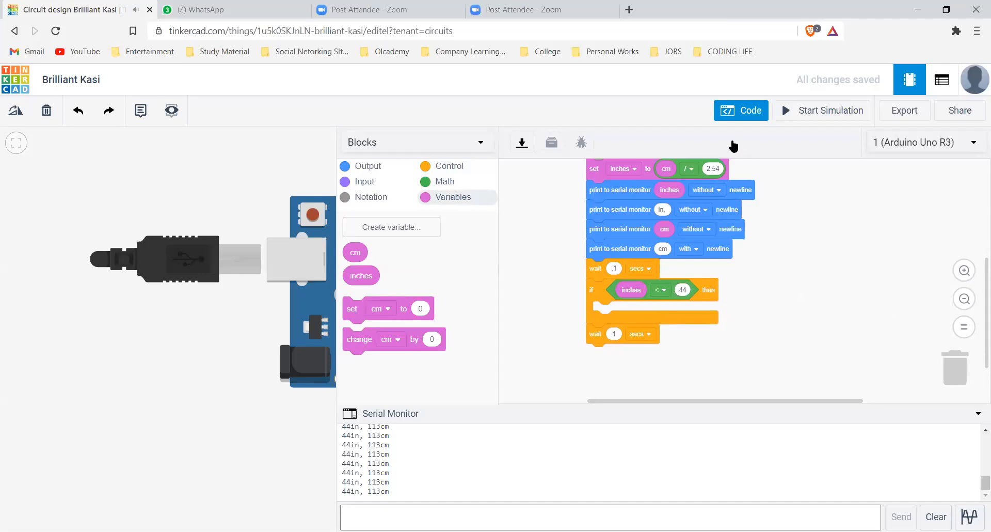
Place a Micro Servo from the Basic components beside the ultrasonic sensor
left_click(767, 119)
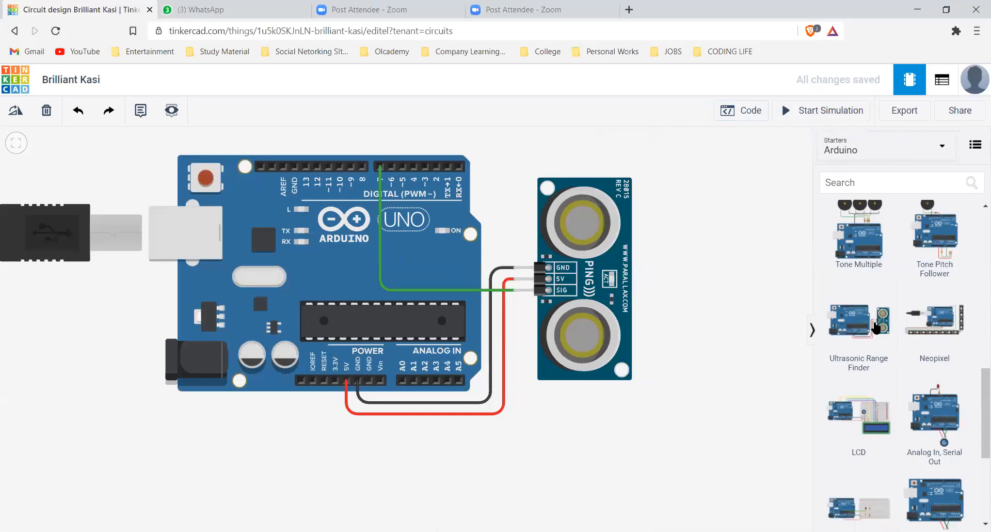
scroll(879, 328, "down", 5)
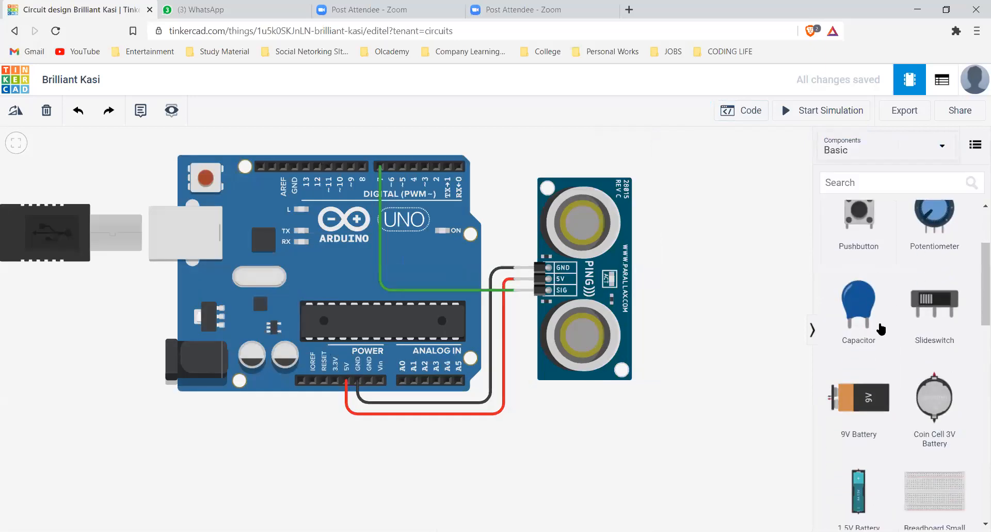
scroll(884, 328, "down", 7)
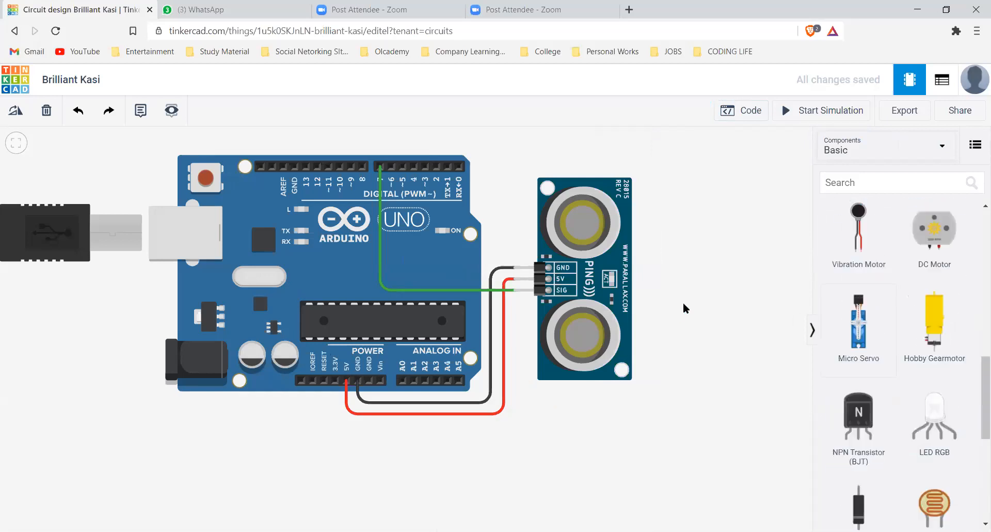
left_click(706, 289)
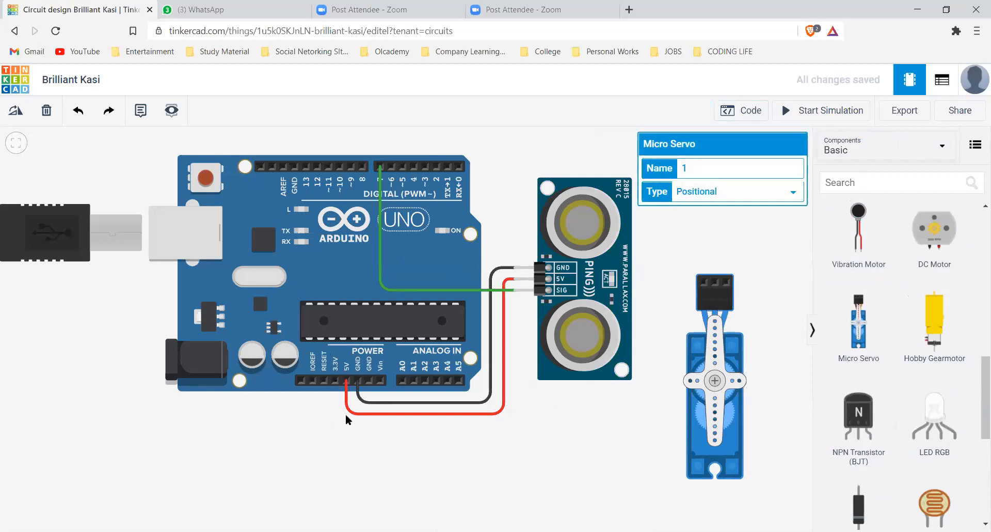
Place the micro servo below the Arduino and wire its power pin to 5V and its ground pin to the free GND
left_click(346, 381)
left_click(341, 434)
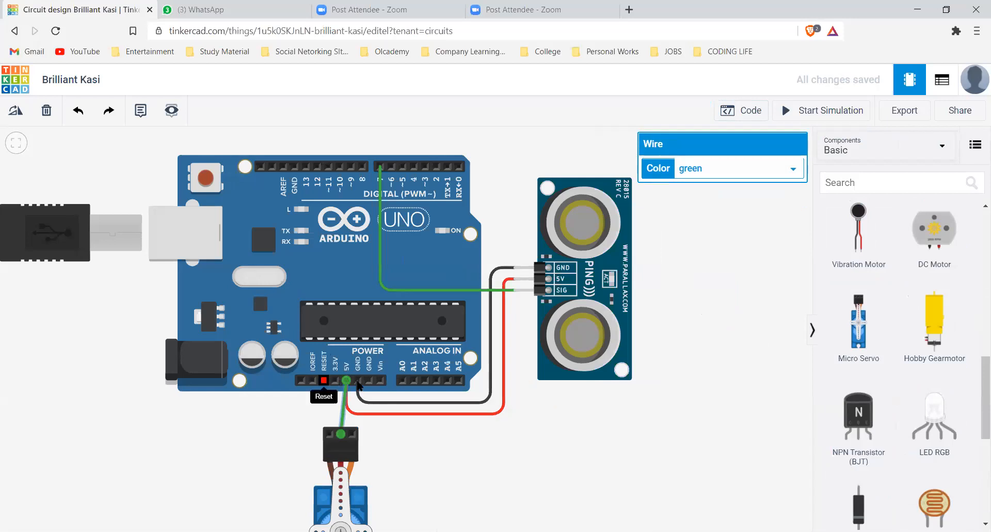
left_click(353, 401)
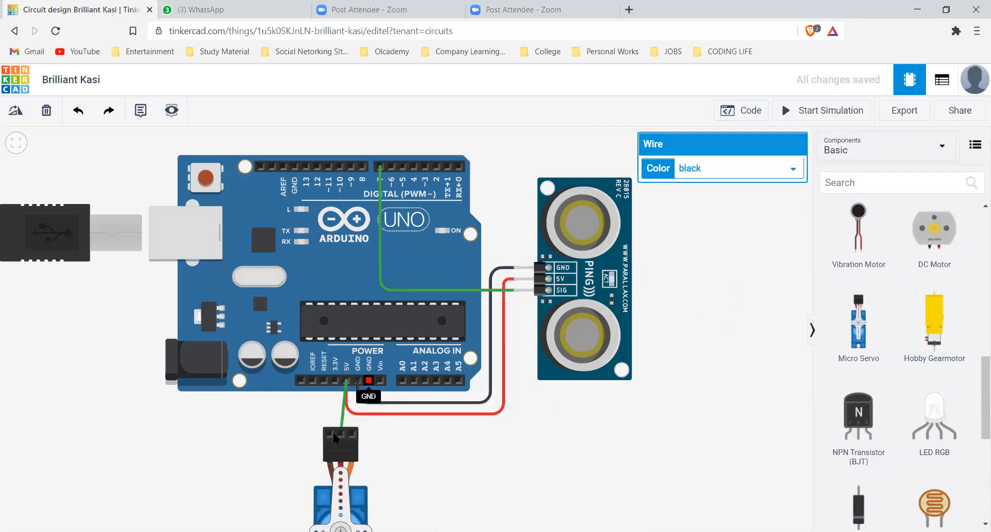
left_click(369, 381)
Route a wire from the servo's signal pin around the outside of the Arduino to digital pin 10
left_click(349, 437)
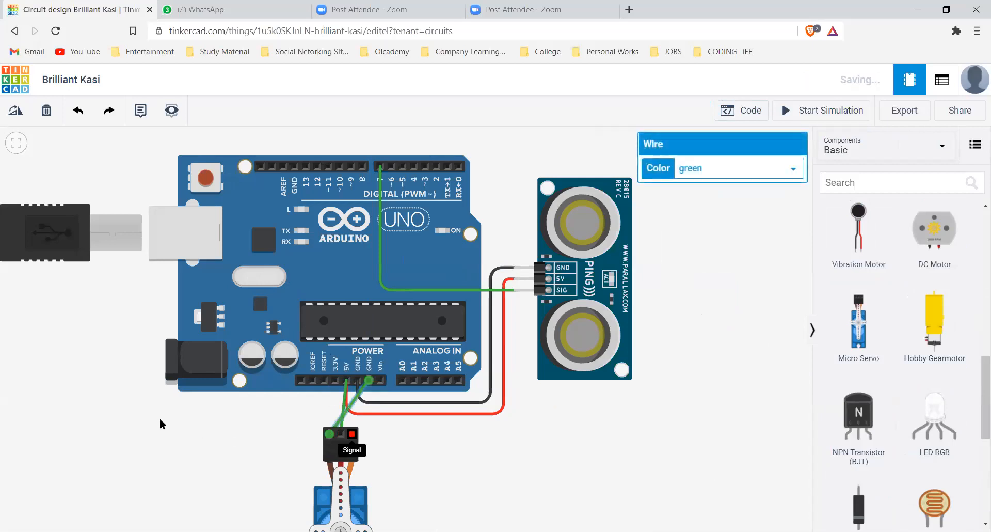
left_click(123, 439)
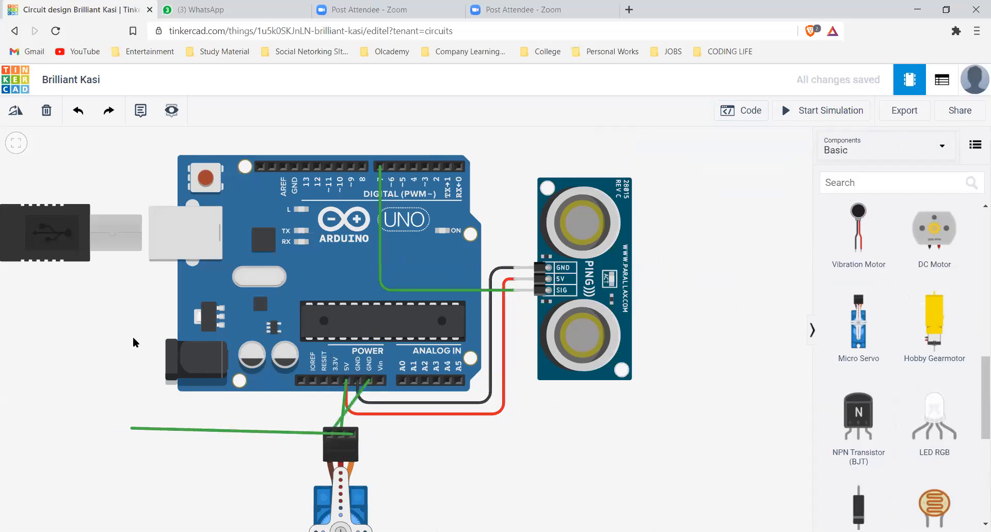
left_click(126, 161)
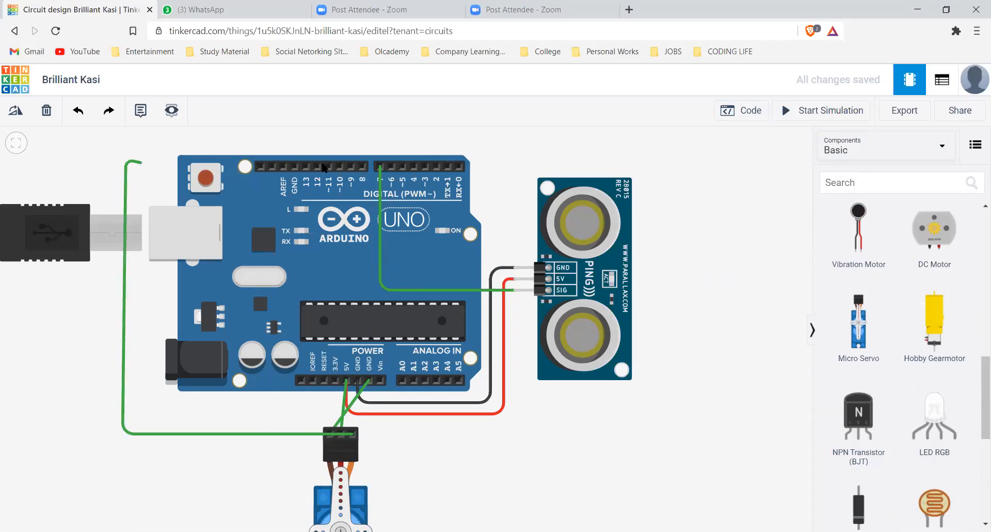
left_click(339, 166)
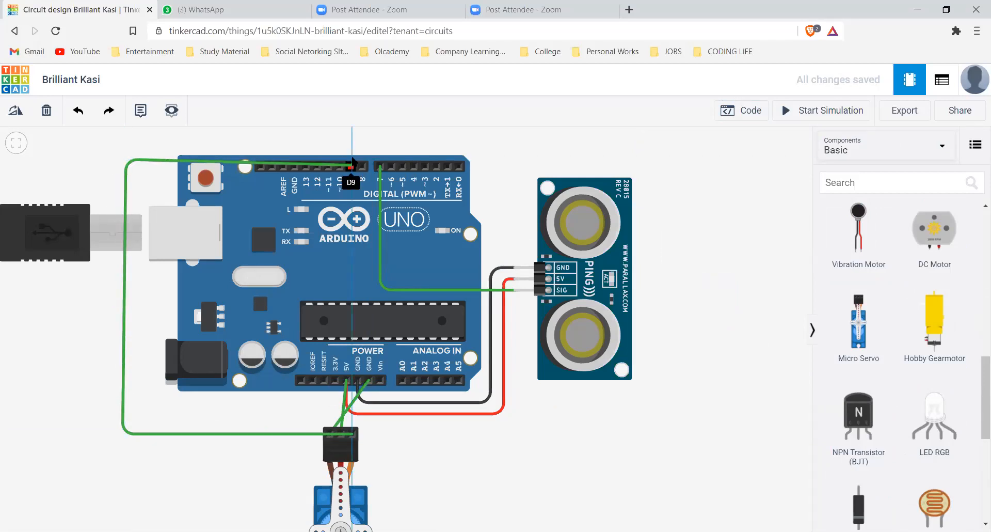
Run the circuit simulation briefly with the servo connected and stop it
left_click(811, 110)
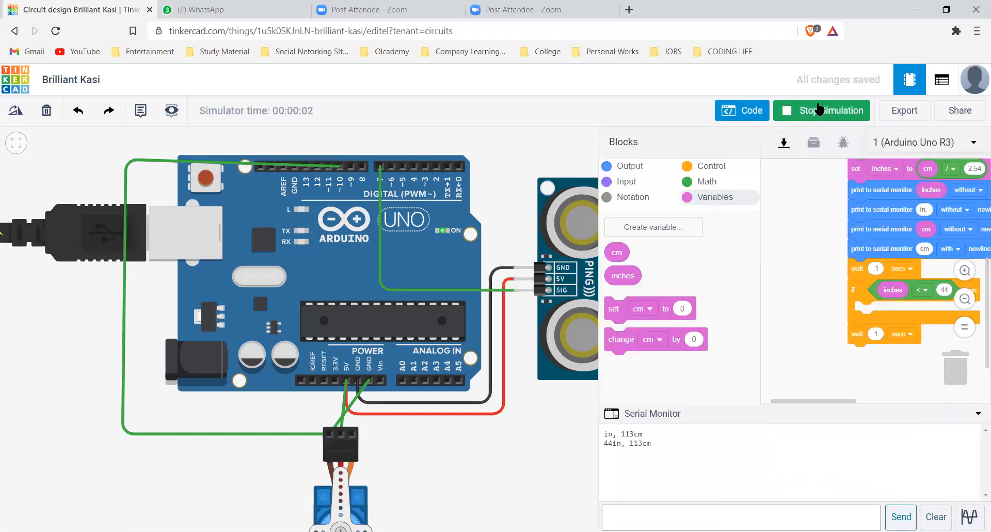
left_click(809, 109)
left_click(747, 109)
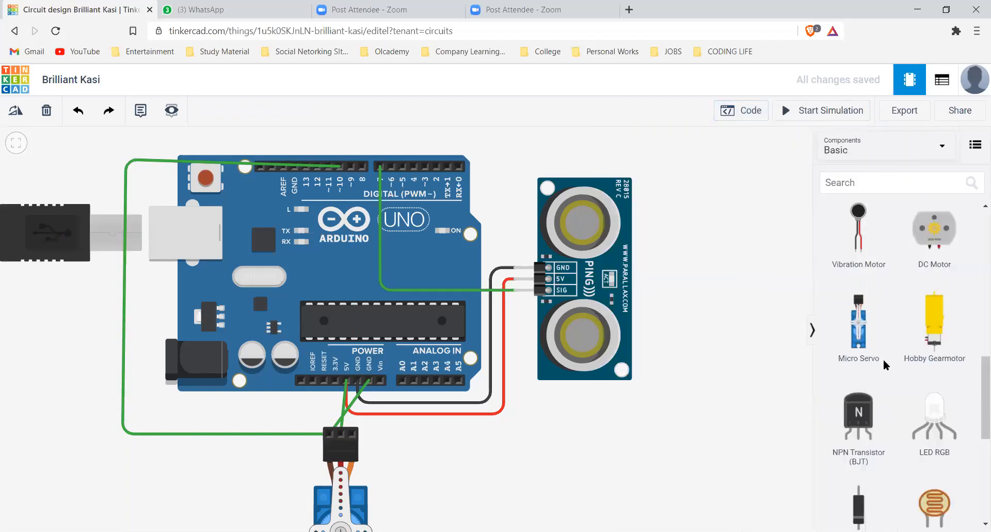
Put a rotate servo block inside the if block, set to pin 10 and 90 degrees
left_click(744, 110)
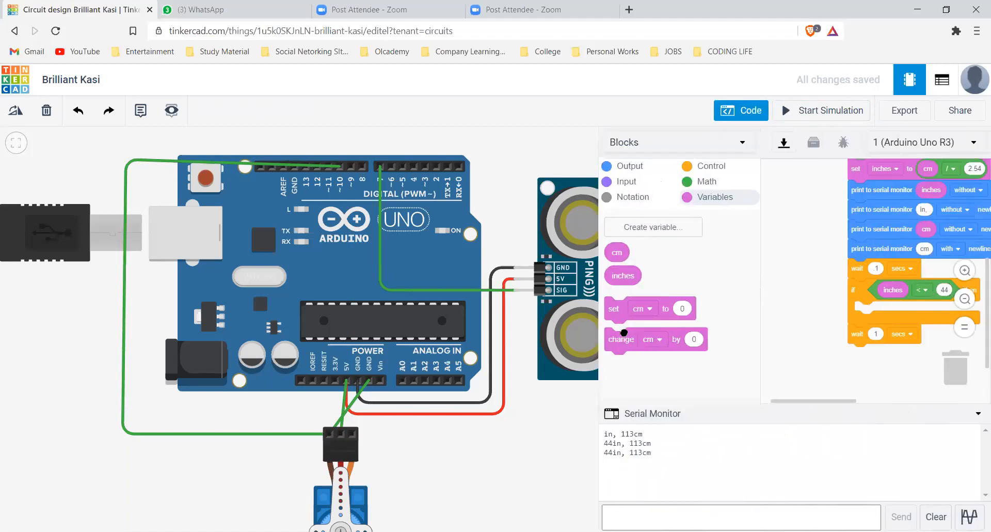
left_click(630, 166)
left_click_drag(640, 328, 891, 311)
left_click(924, 311)
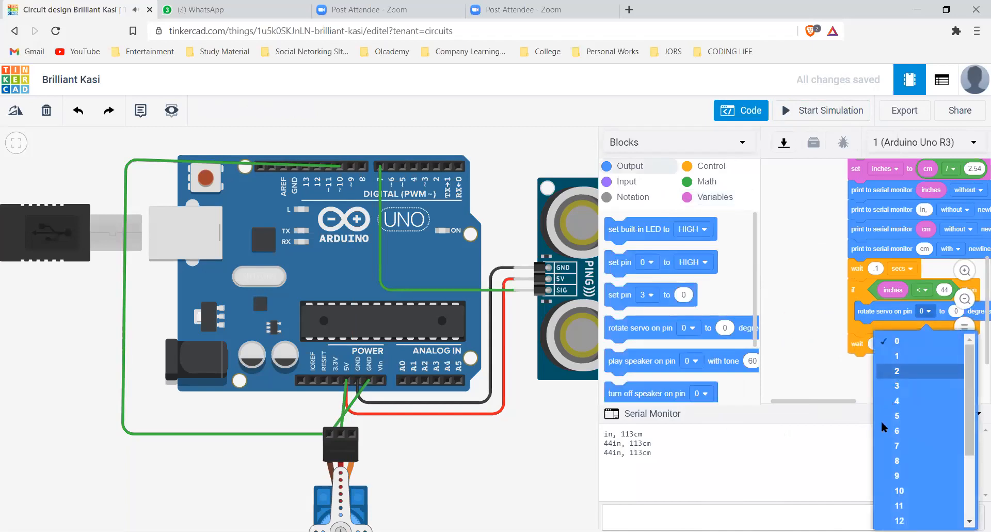
key("Down")
key("Down")
key("Down")
key("Down")
key("Down")
key("Down")
key("Down")
key("Down")
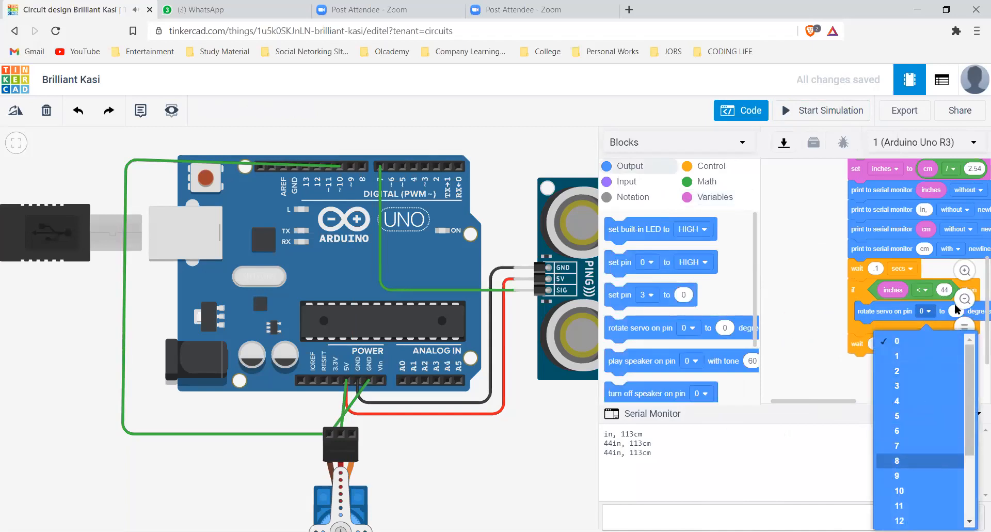
key("Return")
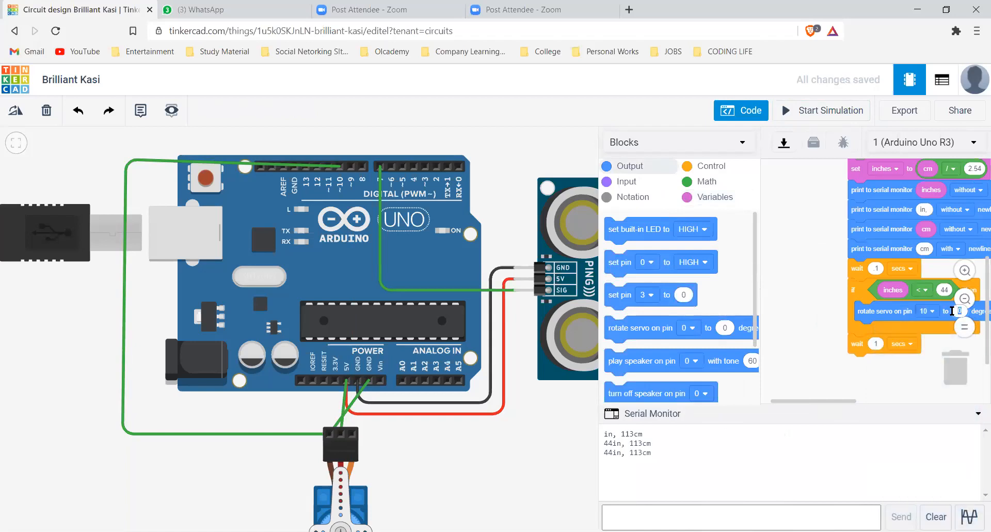
left_click(952, 311)
type("90")
Add a wait block below the rotate servo block inside the if and set it to 2 seconds
left_click(710, 166)
left_click_drag(614, 229, 883, 334)
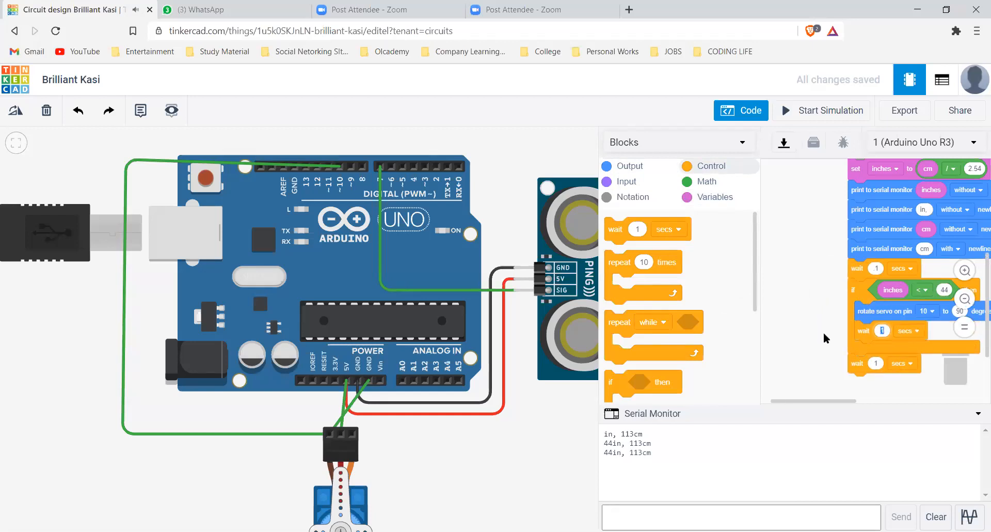
type("2")
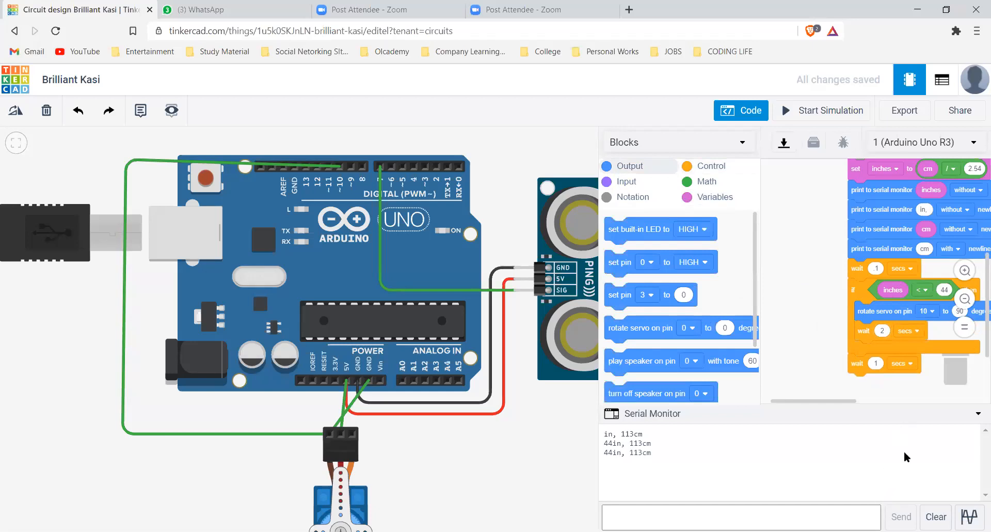
Try a block rotating the servo on pin 10 to 0 degrees below the if, and remove the blocks under the if
key("ctrl+z")
key("ctrl+z")
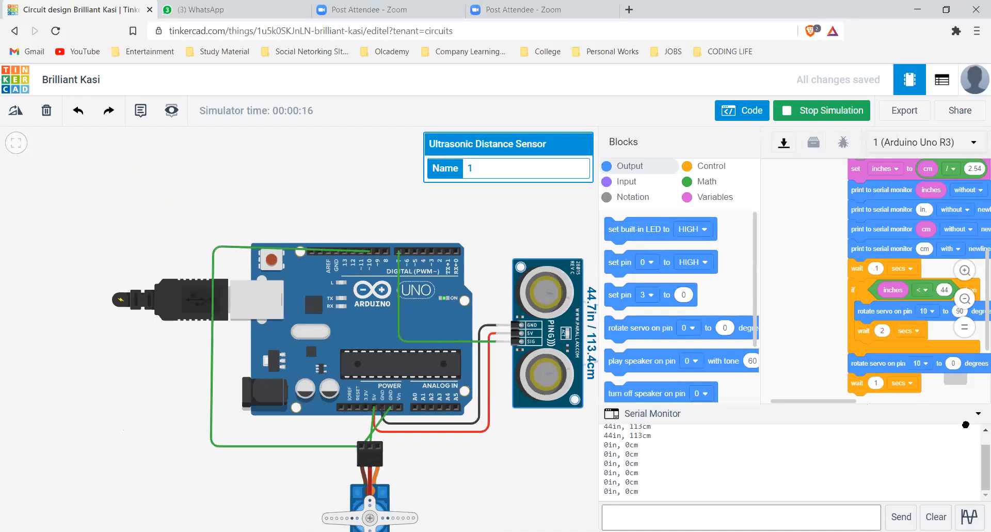
left_click_drag(937, 357, 956, 370)
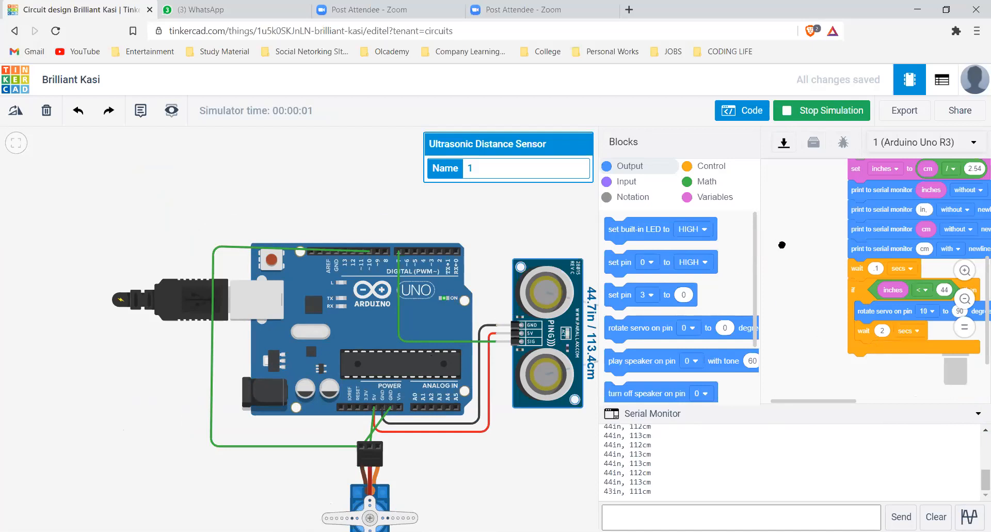
Pull the servo and wait blocks and the inches < 44 condition out of the if block, and delete the empty if
left_click_drag(872, 310, 794, 236)
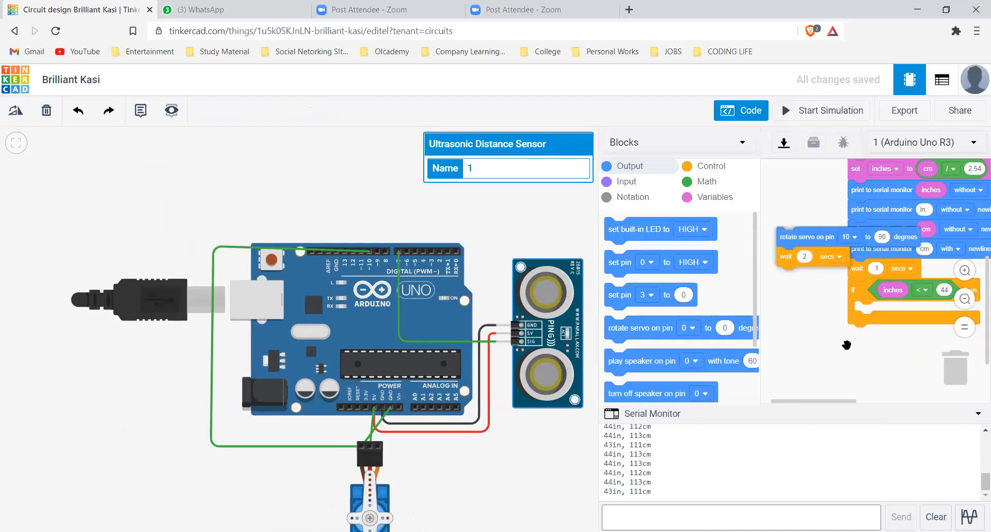
left_click_drag(853, 290, 859, 344)
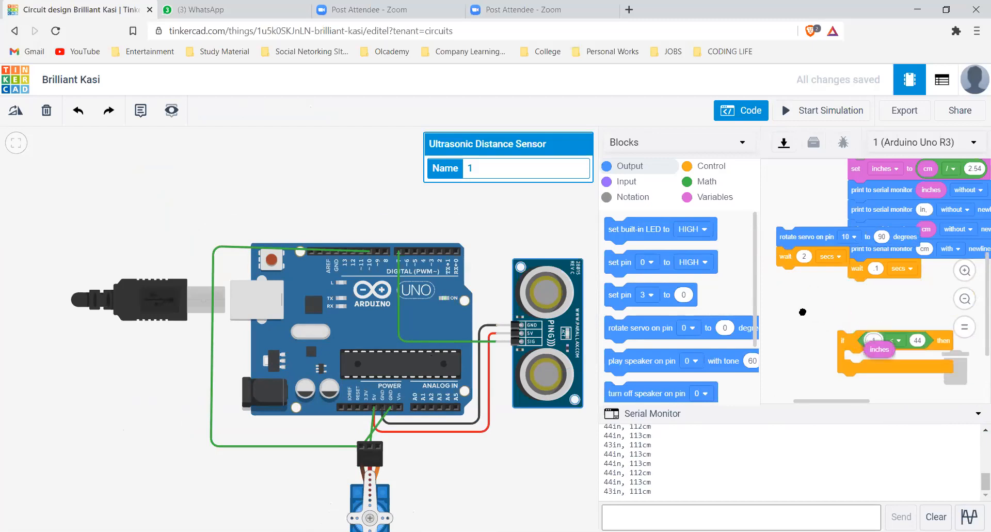
left_click_drag(935, 350, 896, 346)
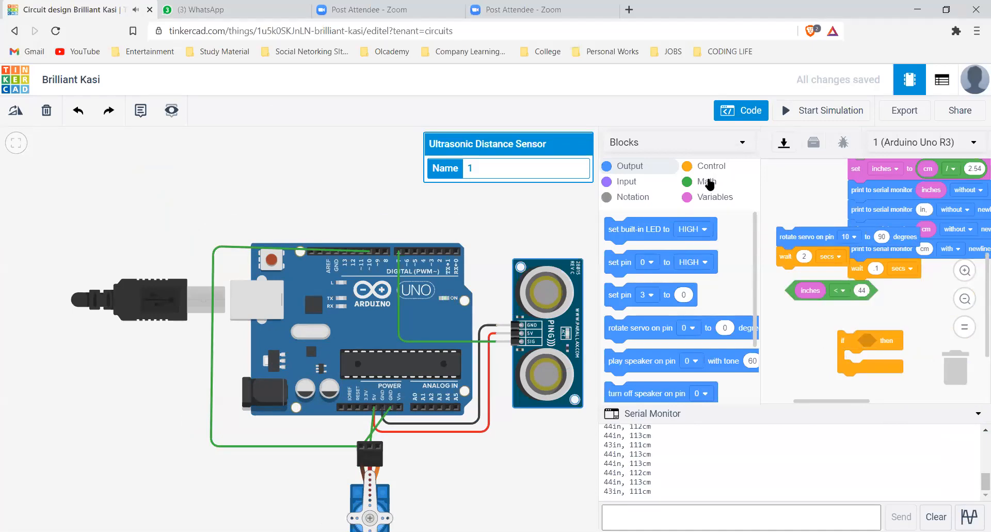
key("Delete")
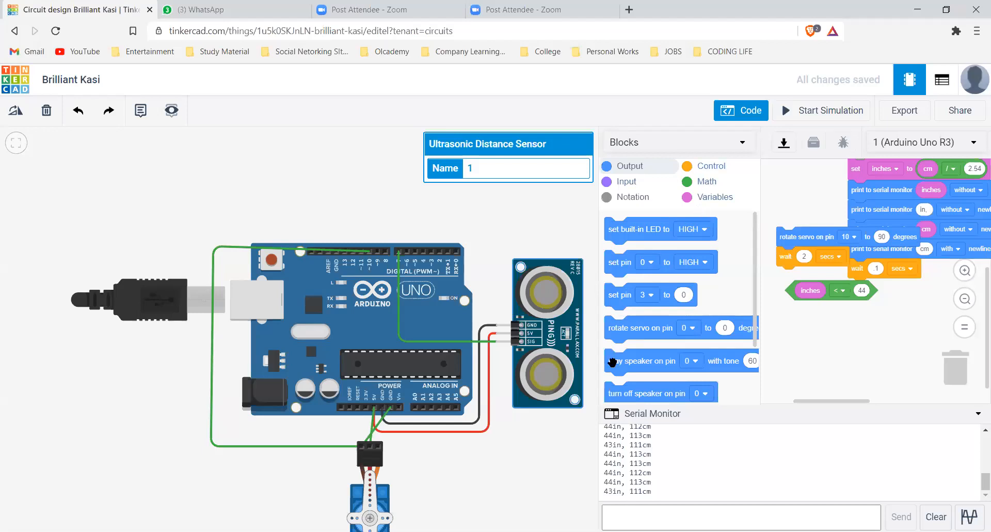
Add an if-else block using inches < 44, with the 90-degree servo and 2-second wait blocks under then and a 0-degree servo block under else
scroll(613, 361, "down", 5)
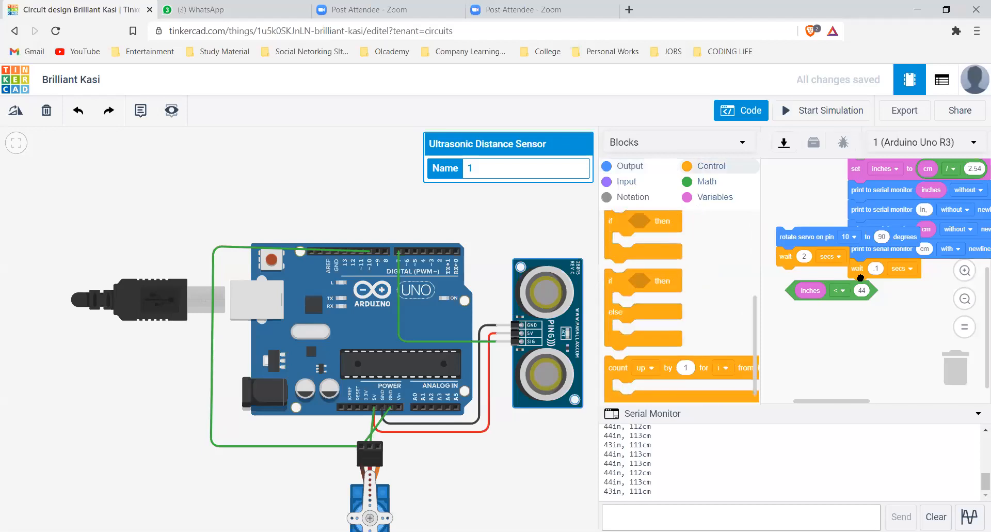
left_click_drag(619, 287, 871, 294)
left_click_drag(791, 288, 866, 322)
left_click_drag(785, 242, 866, 322)
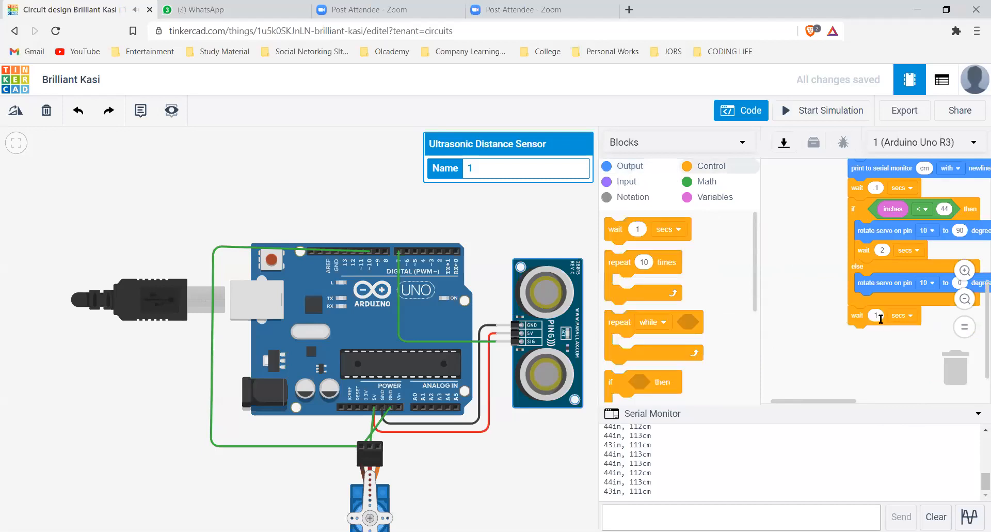
Set the wait block below the if-else block to 0.1 seconds
left_click(876, 316)
left_click(879, 318)
left_click(880, 318)
type("0.1")
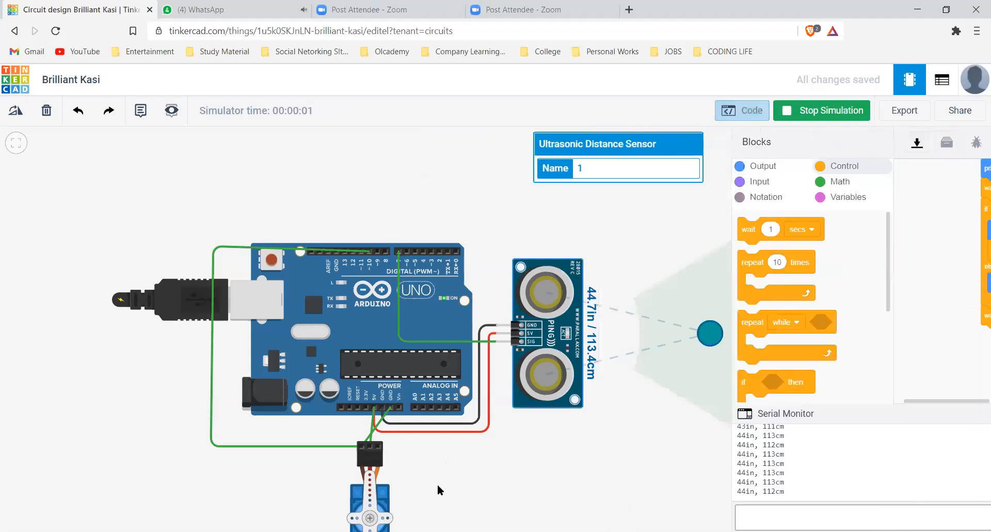
Test the servo in the running simulation by moving the ultrasonic sensor's target in and out of the detection zone
scroll(438, 459, "down", 1)
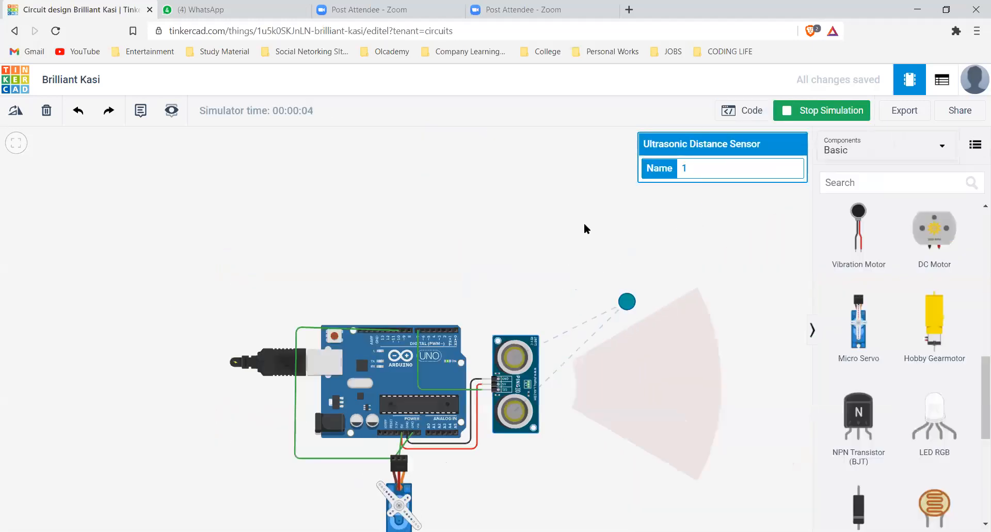
left_click_drag(599, 317, 582, 221)
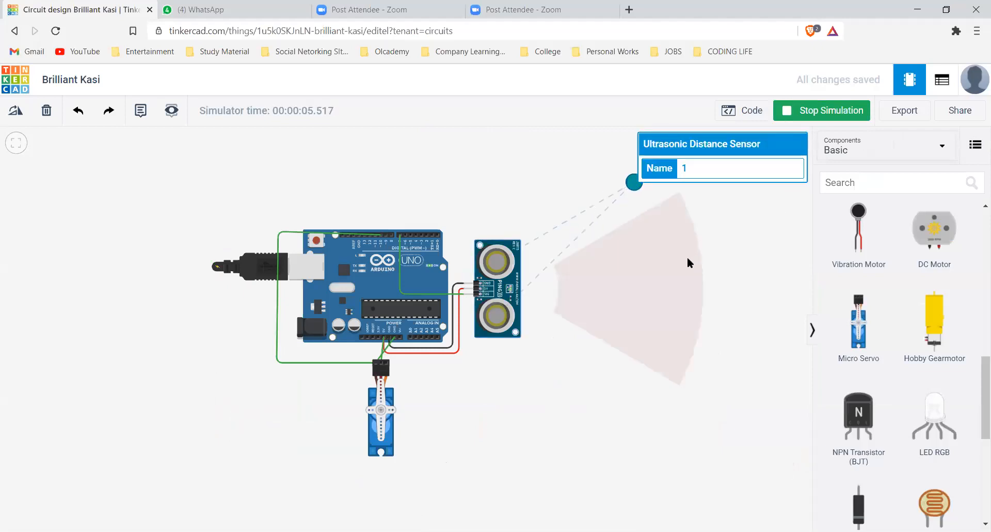
left_click_drag(612, 289, 596, 292)
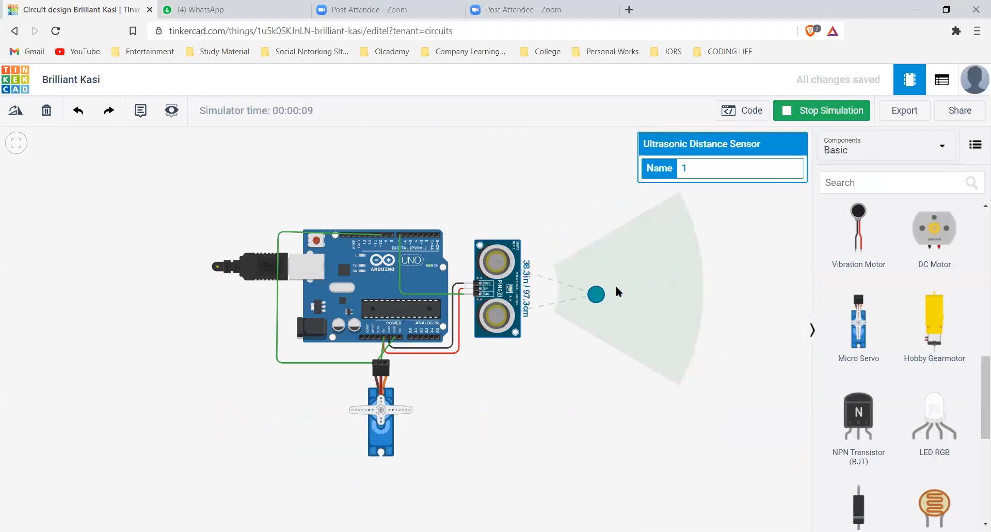
left_click_drag(639, 288, 758, 291)
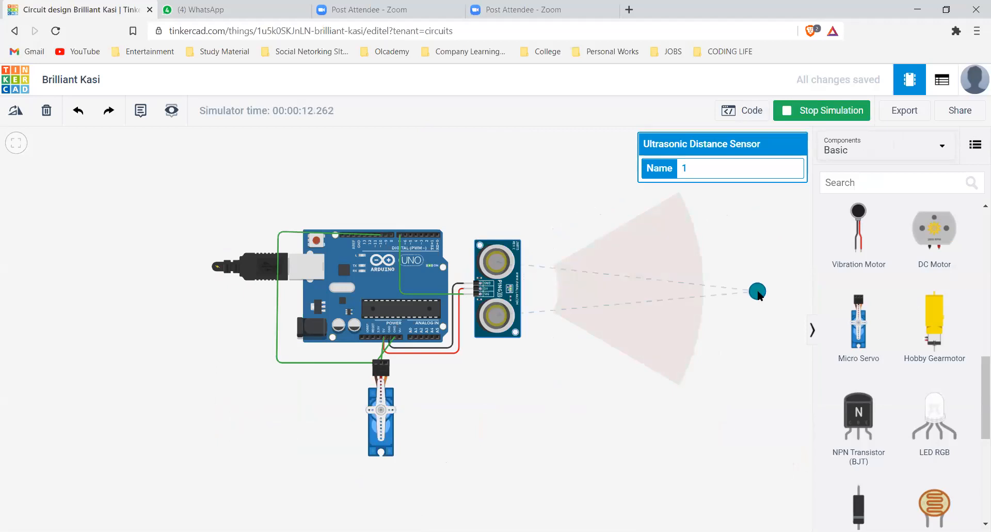
left_click_drag(780, 291, 674, 283)
left_click_drag(612, 289, 516, 285)
left_click_drag(772, 216, 795, 295)
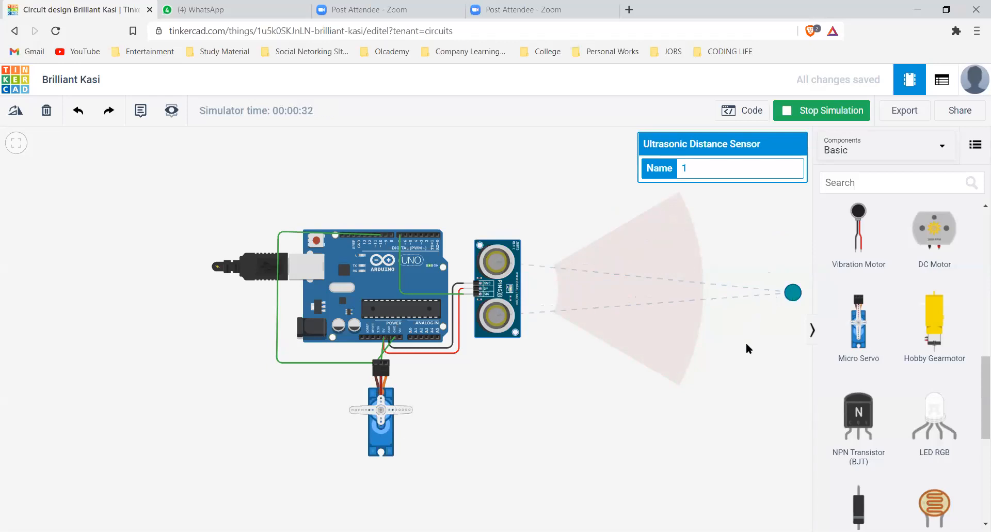
Move the sensor's target from beyond the detection zone back onto the sensor, check the serial readings, and stop the simulation
left_click(494, 298)
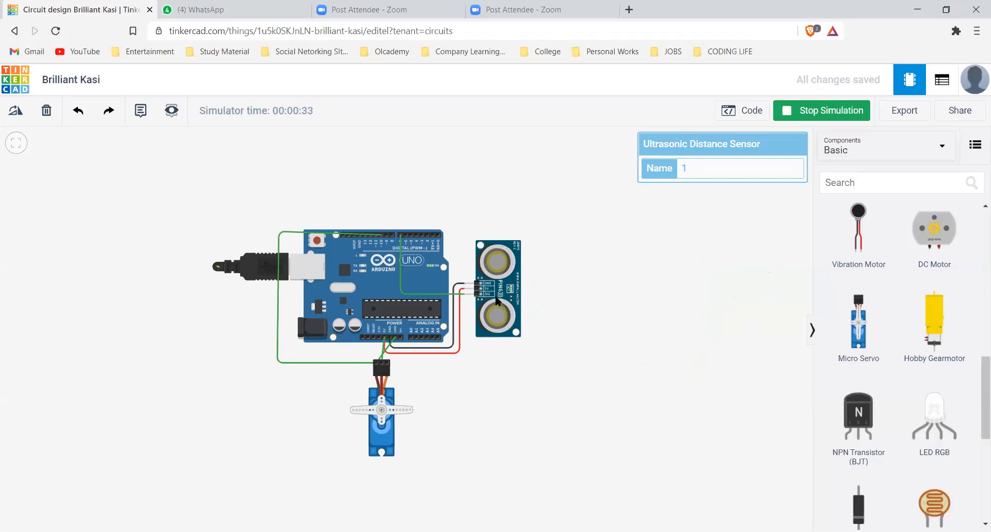
left_click_drag(801, 296, 531, 263)
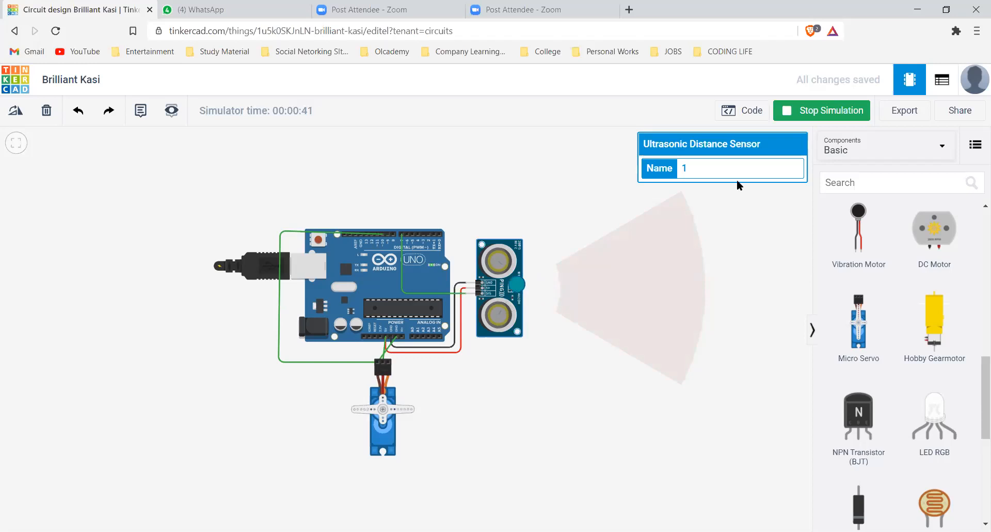
left_click(751, 111)
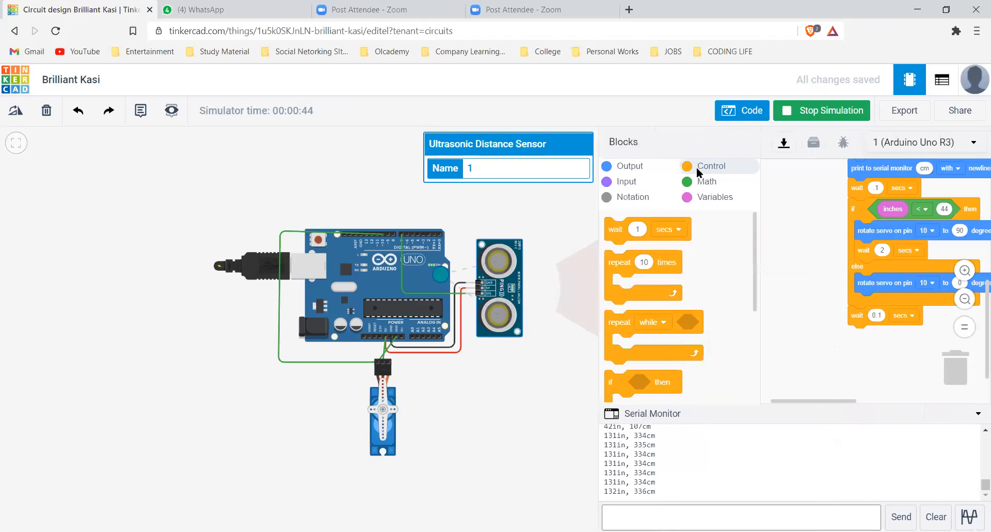
left_click(814, 112)
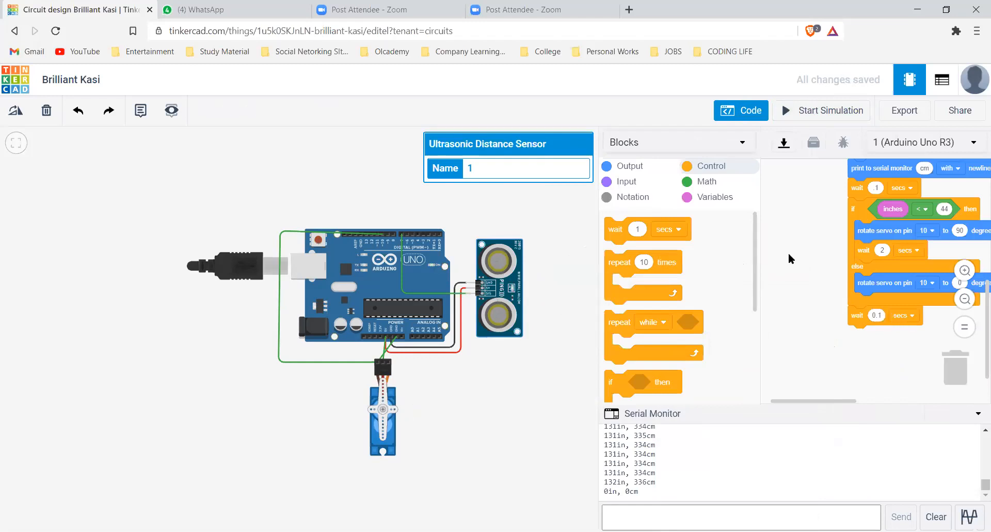
Switch the code editor from Blocks to Text and confirm closing the Blocks editor
left_click(662, 147)
left_click(643, 203)
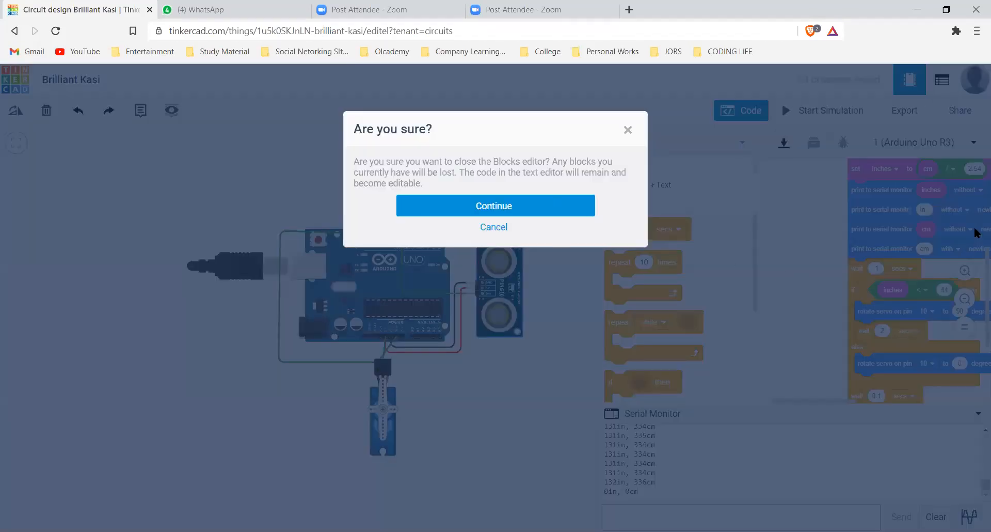
key("Return")
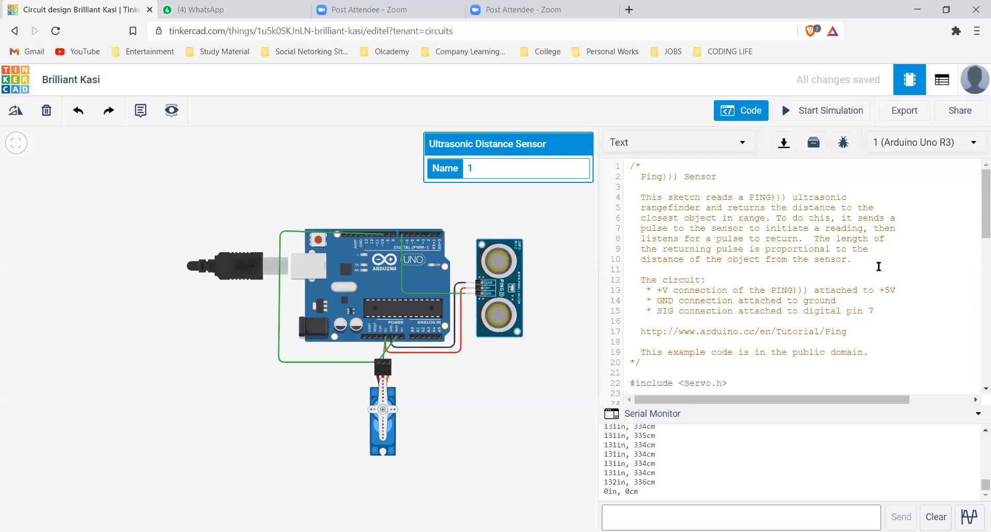
scroll(879, 266, "down", 10)
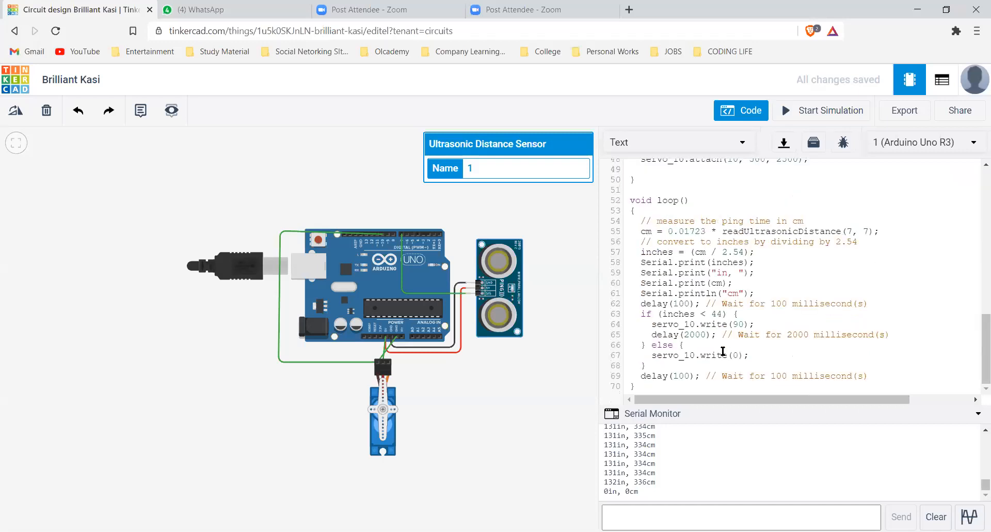
Review the code above the loop and examine the readUltrasonicDistance function's declaration with its triggerPin and echoPin parameters
scroll(751, 316, "up", 3)
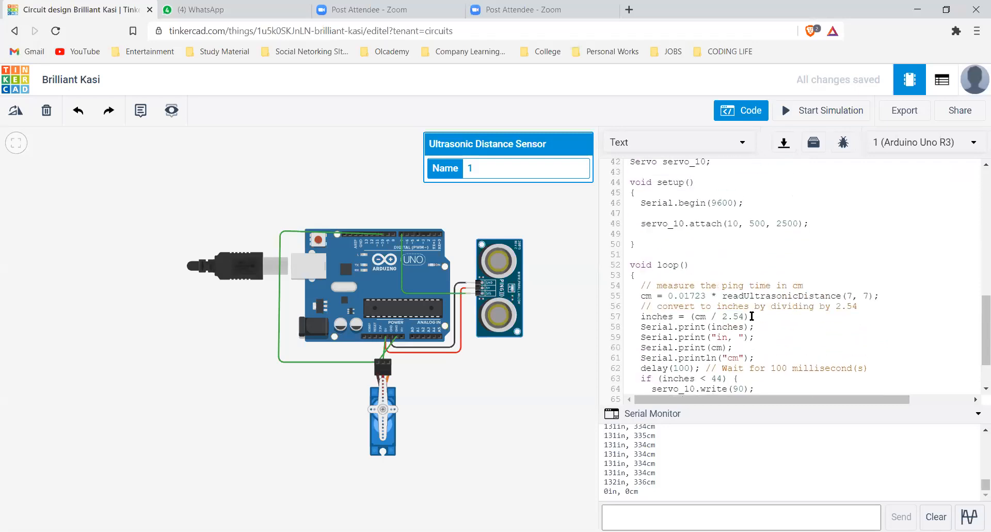
scroll(754, 316, "up", 4)
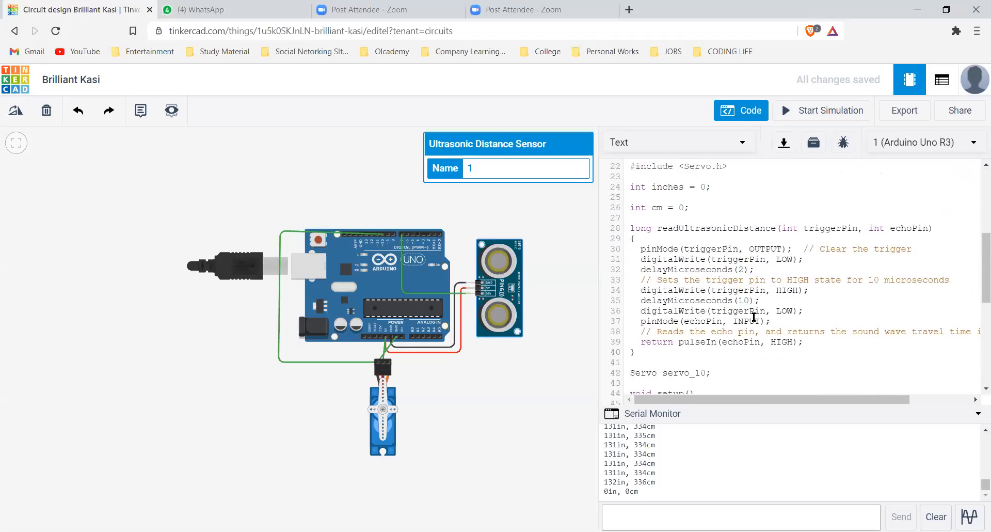
scroll(753, 316, "up", 2)
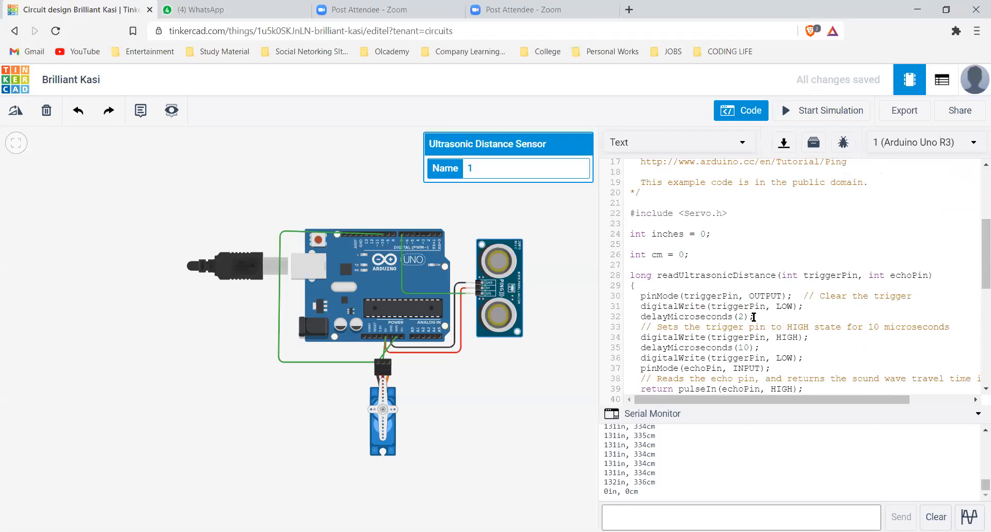
scroll(754, 316, "down", 2)
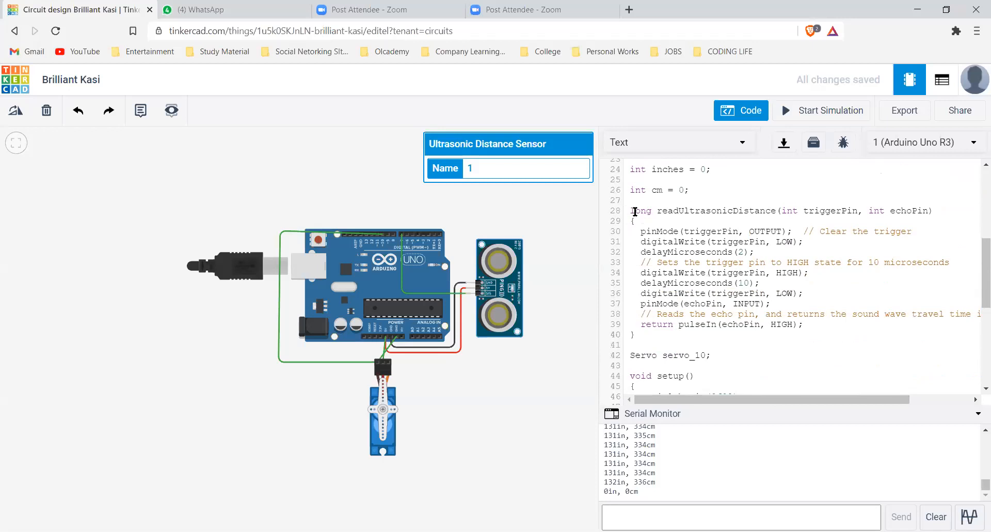
double_click(688, 211)
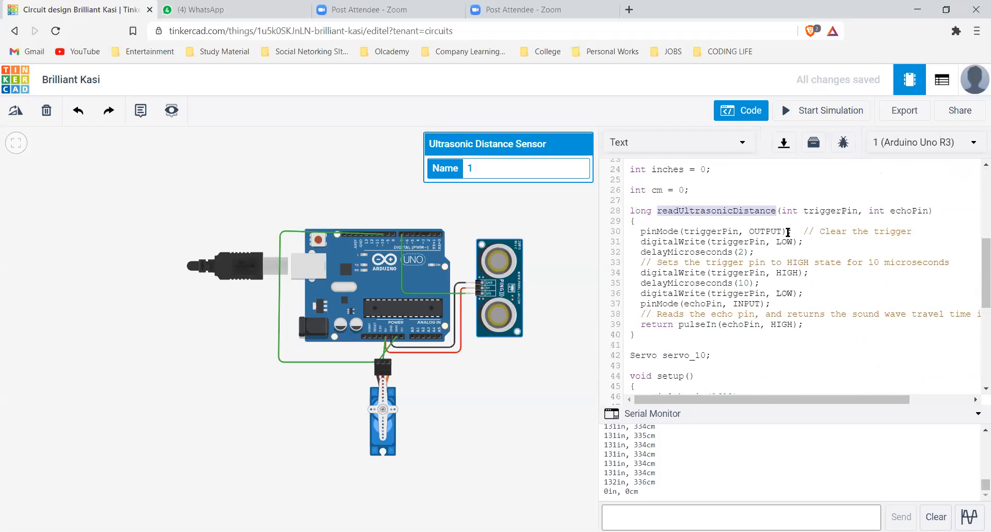
left_click(828, 210)
double_click(829, 209)
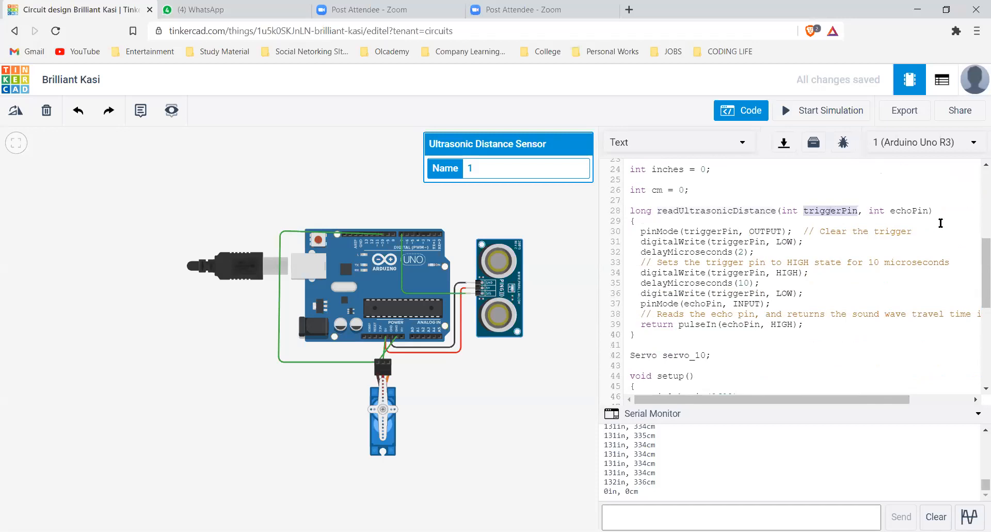
double_click(921, 211)
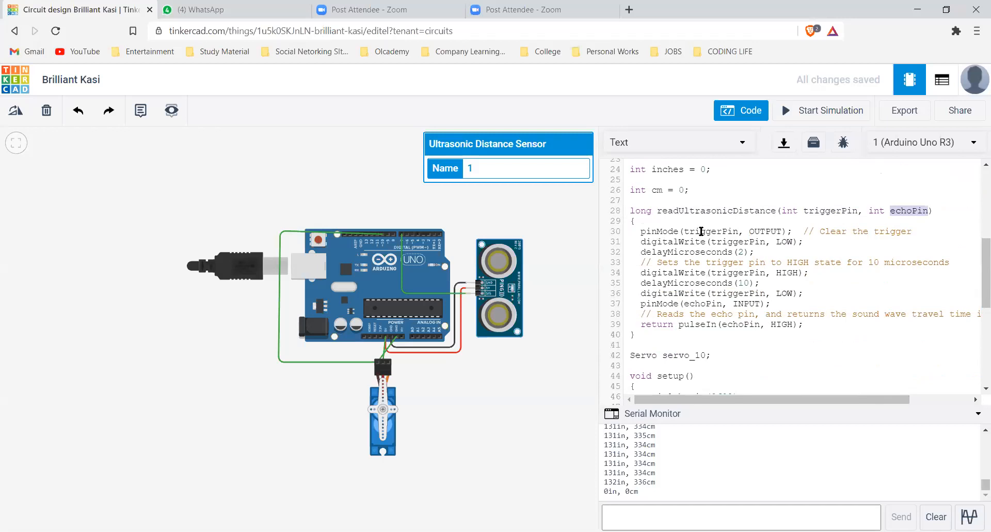
Examine the readUltrasonicDistance function's body, highlighting the trigger pin mode, LOW/HIGH writes and microsecond delay, and finally the whole function
double_click(735, 231)
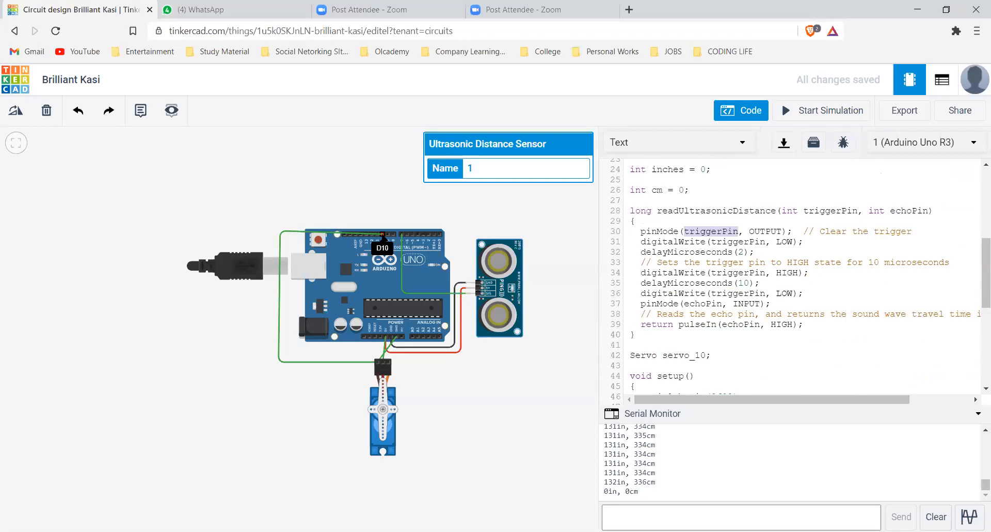
double_click(745, 243)
left_click(741, 253)
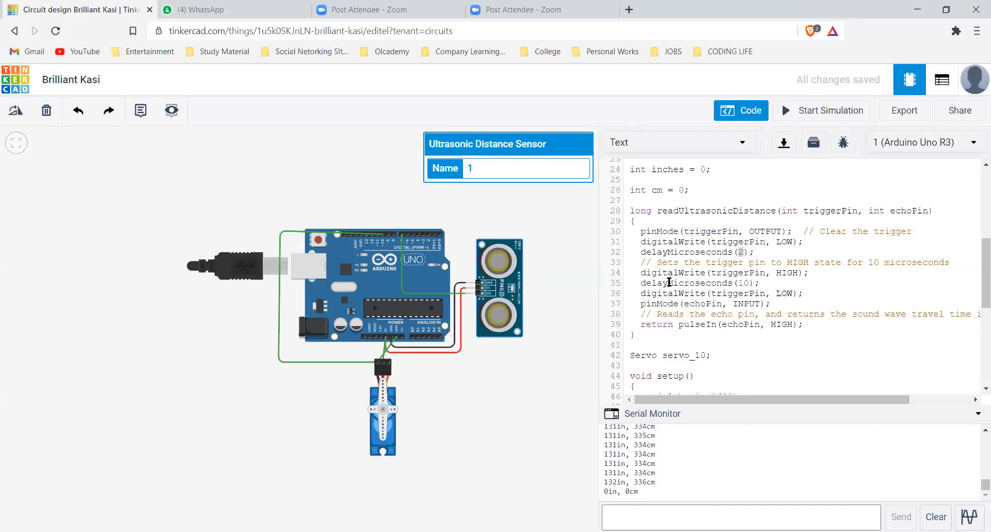
double_click(729, 273)
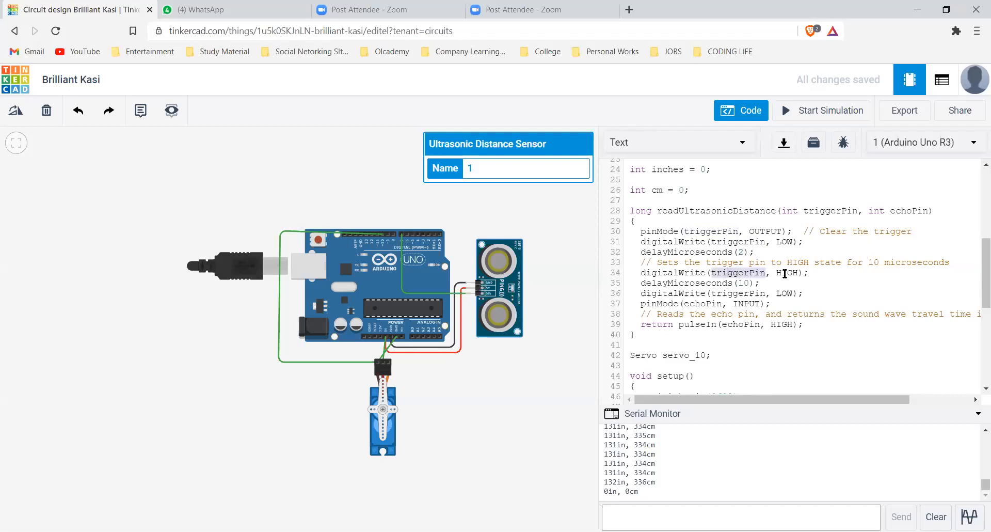
double_click(783, 272)
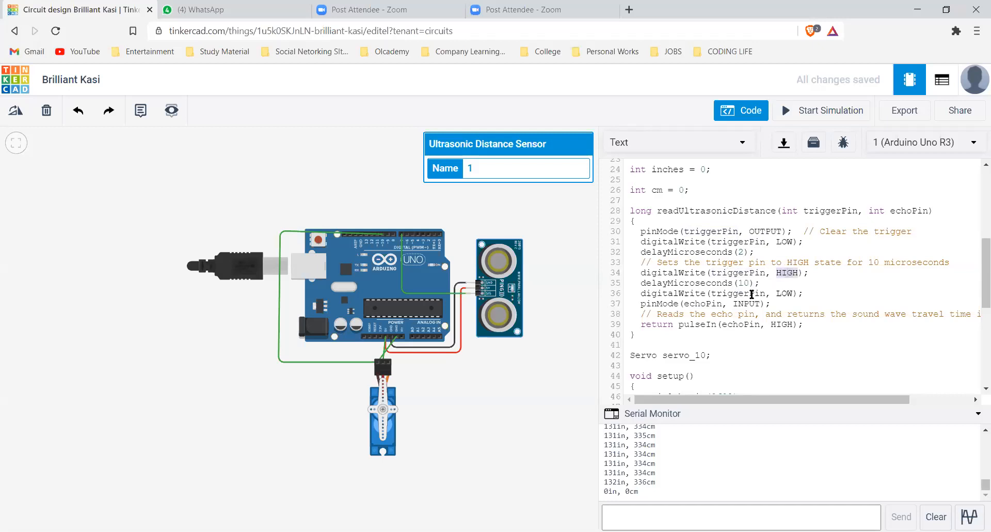
double_click(788, 294)
left_click_drag(629, 210, 688, 345)
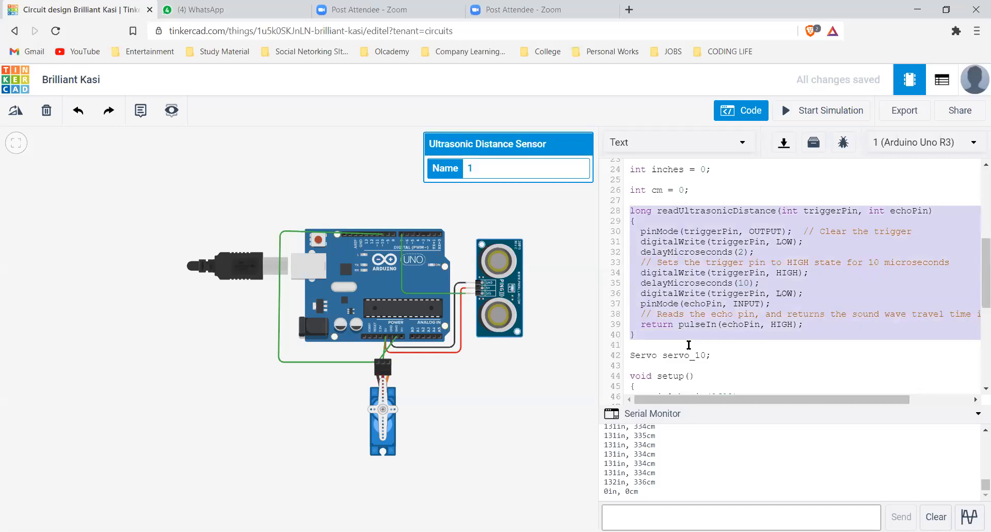
left_click(801, 355)
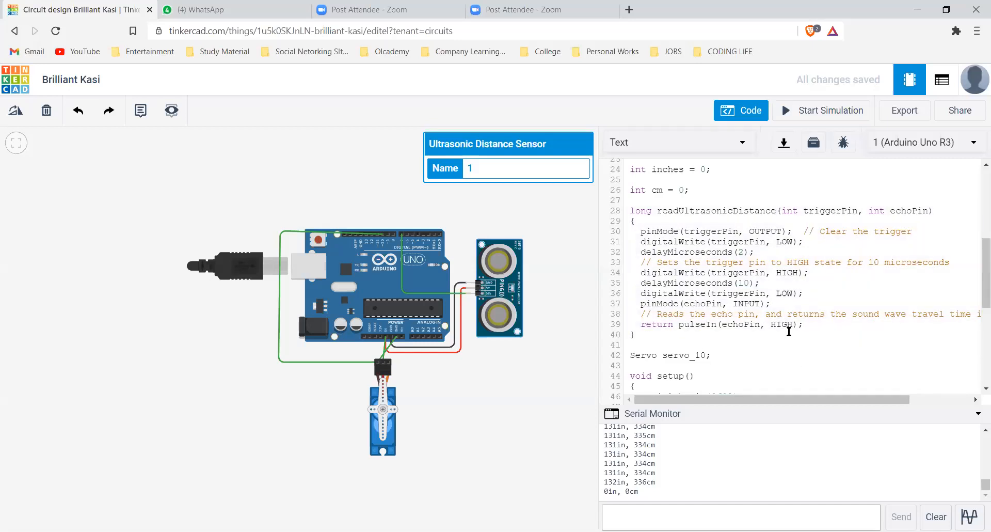
Go through the code from the Servo include to the loop and examine the readUltrasonicDistance call with its two pin arguments
scroll(788, 331, "up", 5)
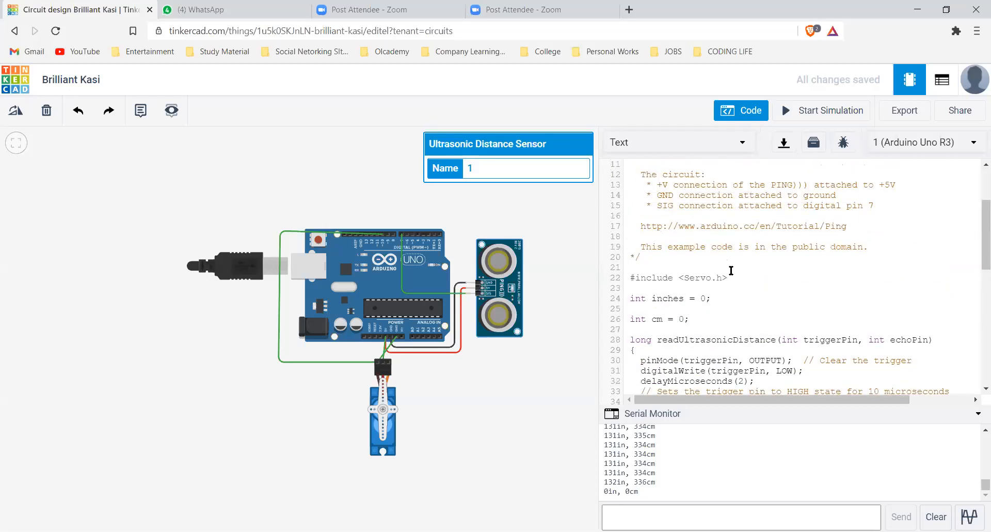
scroll(732, 316, "down", 2)
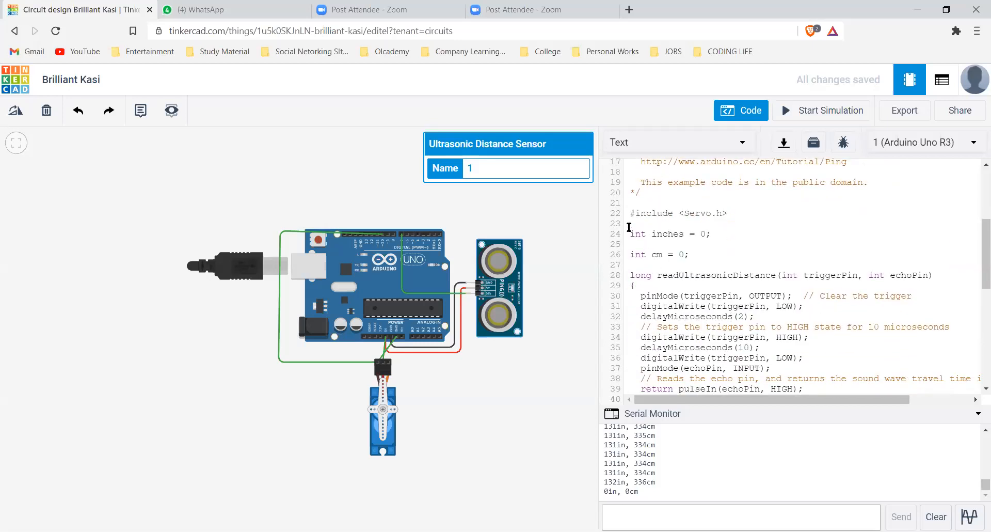
scroll(766, 351, "down", 6)
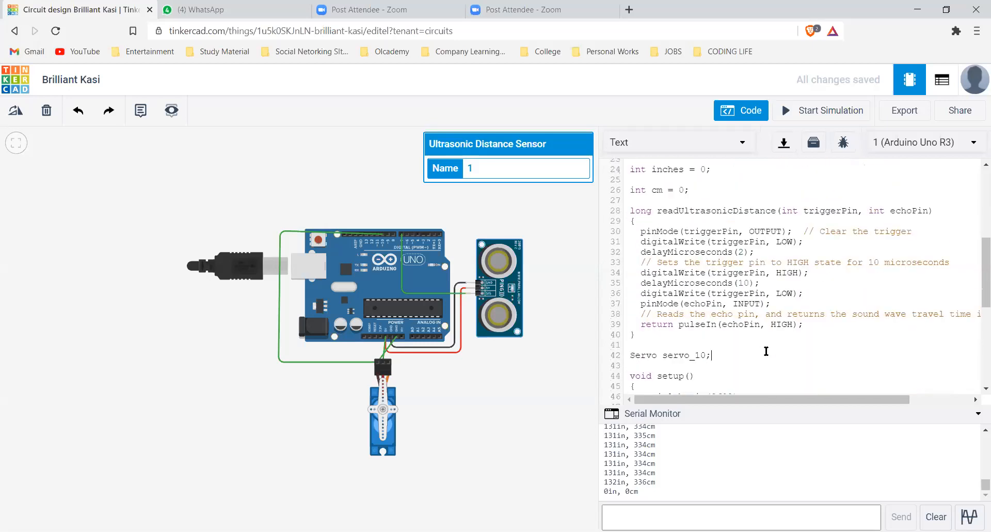
scroll(766, 350, "down", 3)
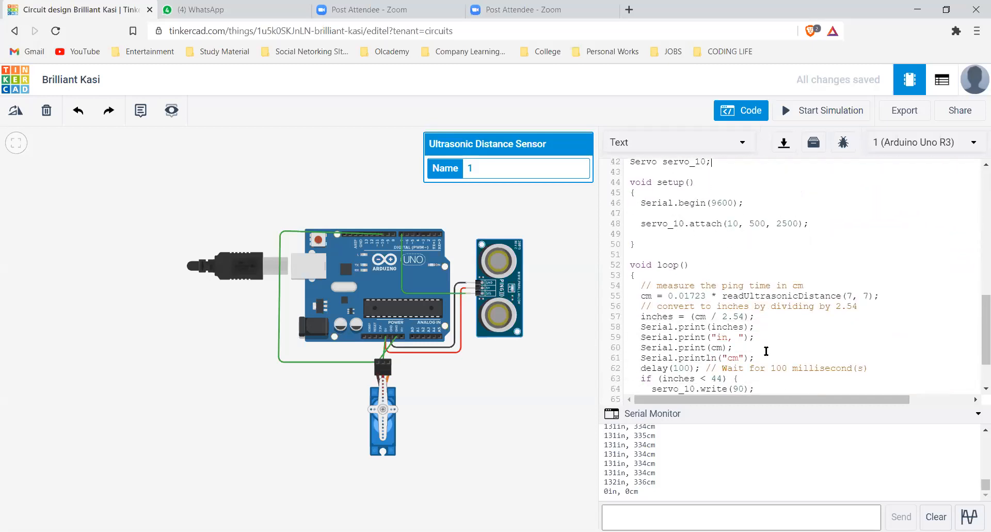
scroll(748, 264, "down", 2)
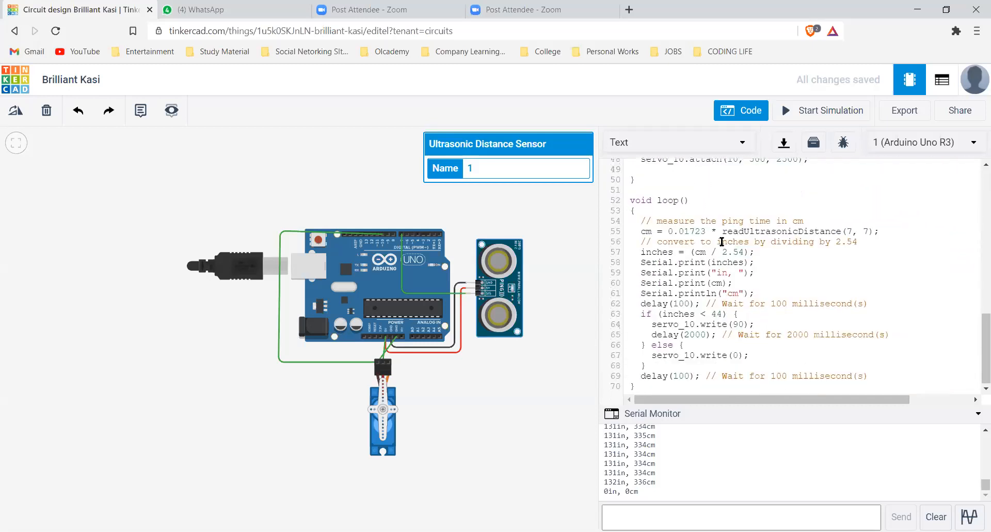
double_click(768, 232)
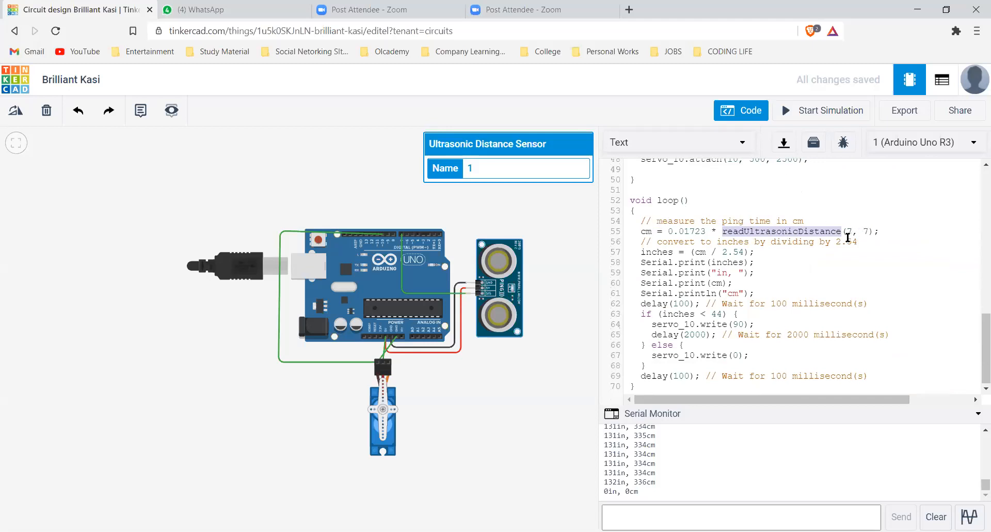
double_click(865, 232)
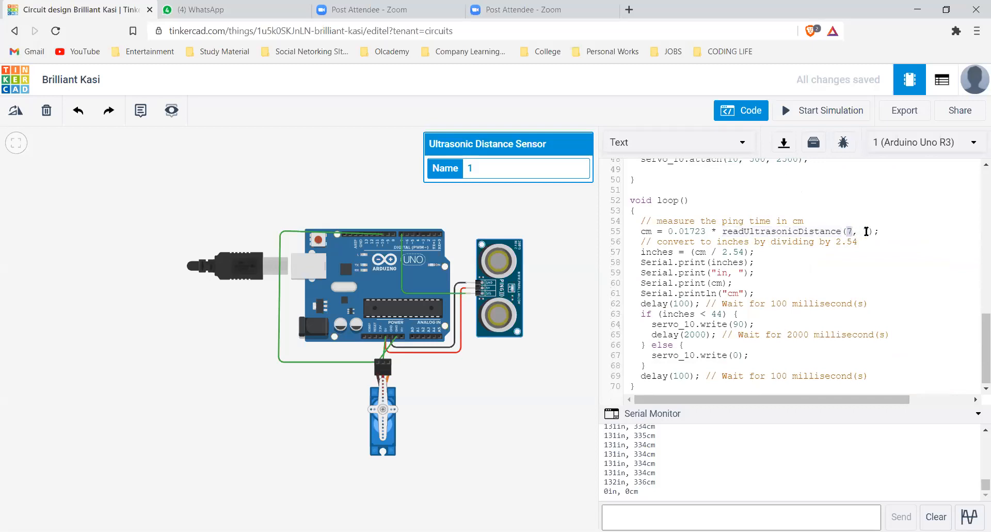
double_click(866, 231)
scroll(866, 230, "up", 4)
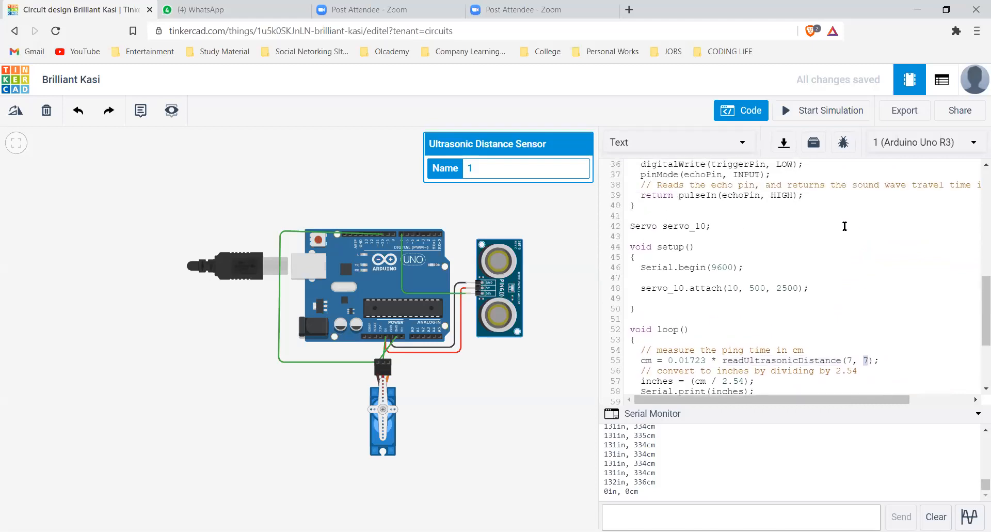
scroll(860, 271, "down", 1)
scroll(860, 271, "down", 4)
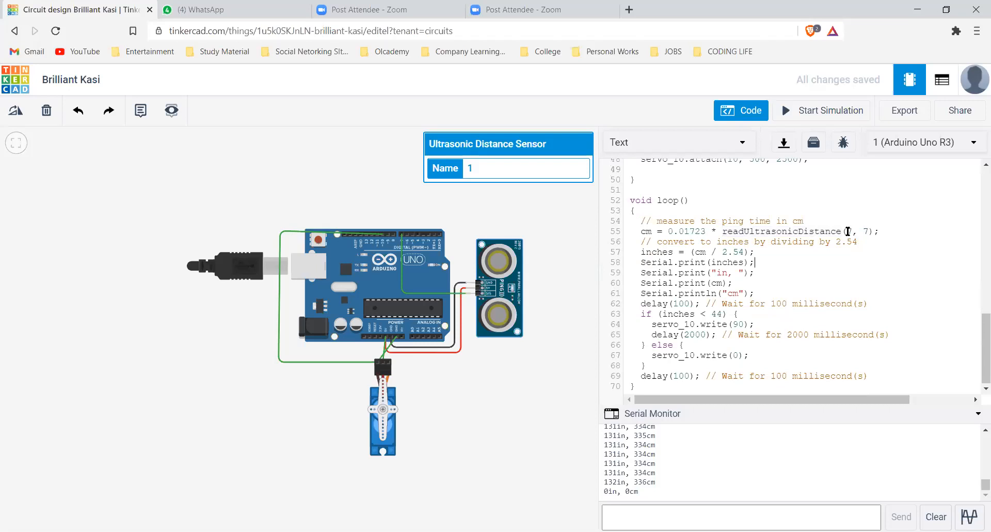
Examine the centimetre calculation in the loop, highlighting the cm variable, the 0.01723 factor and the distance function it multiplies
left_click_drag(847, 231, 868, 231)
double_click(649, 231)
left_click_drag(663, 232, 898, 232)
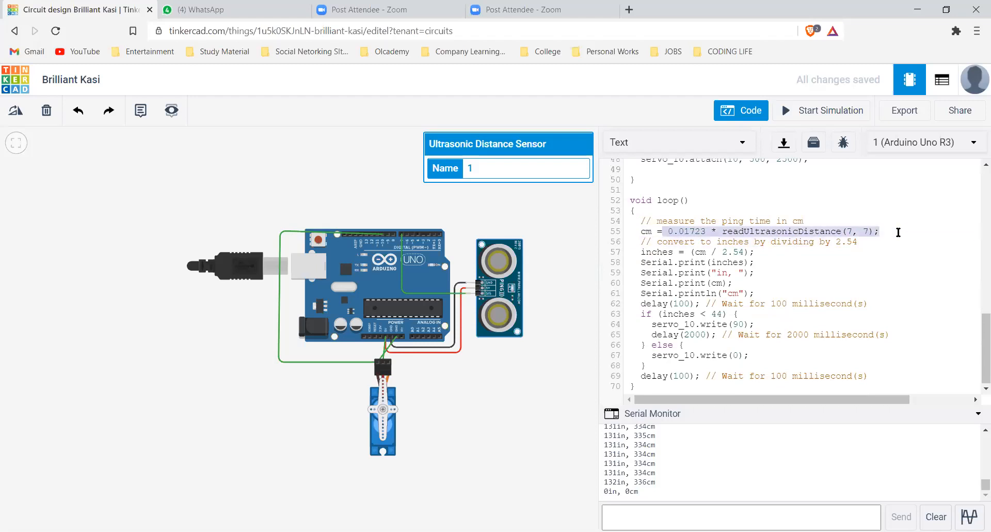
left_click(864, 222)
double_click(824, 231)
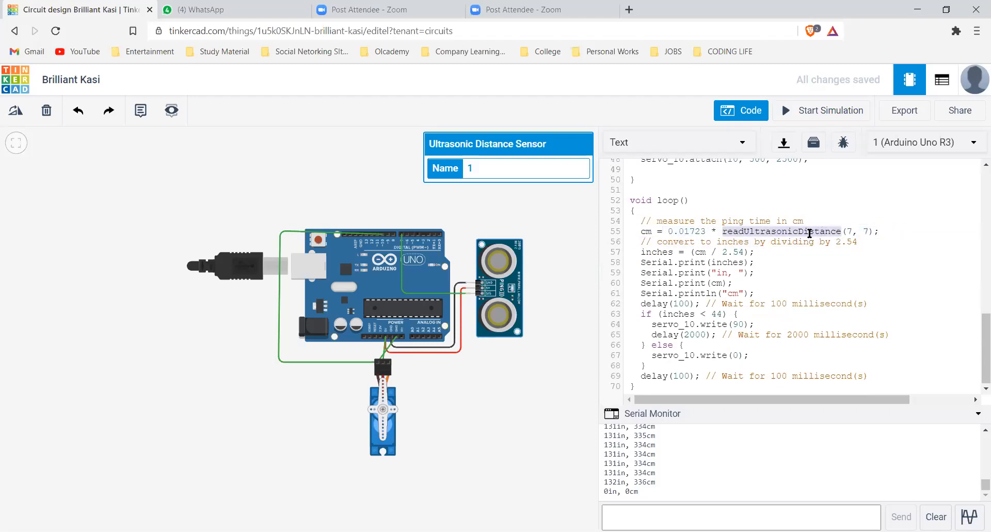
double_click(699, 232)
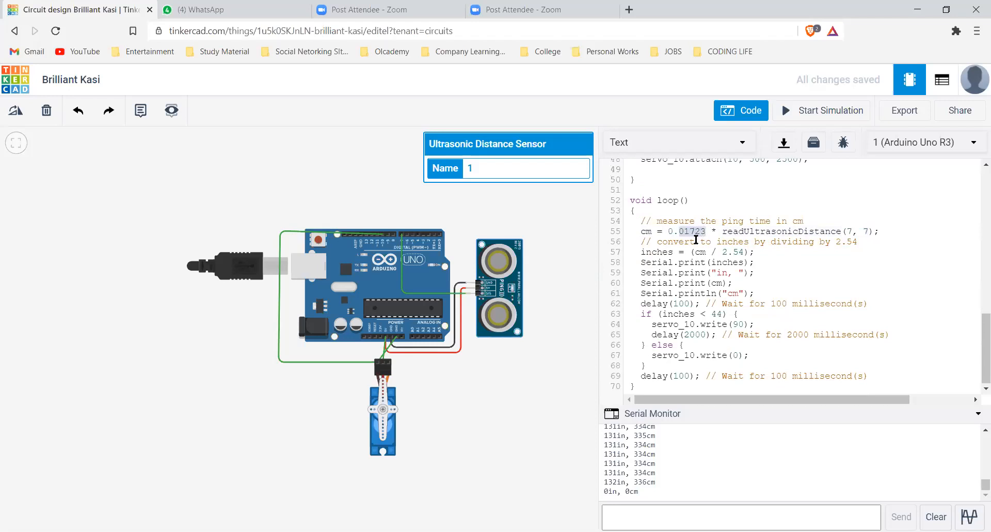
left_click(644, 228)
left_click_drag(639, 231, 882, 231)
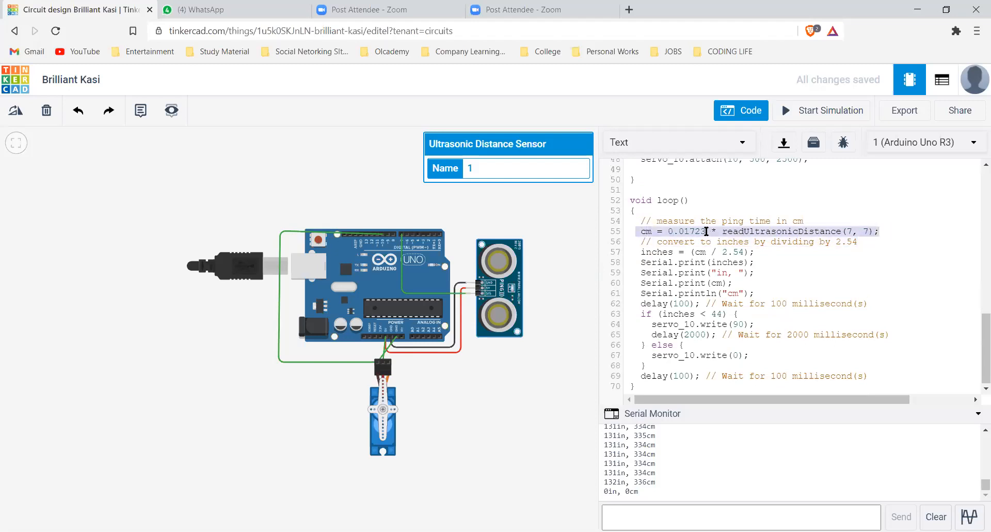
double_click(765, 229)
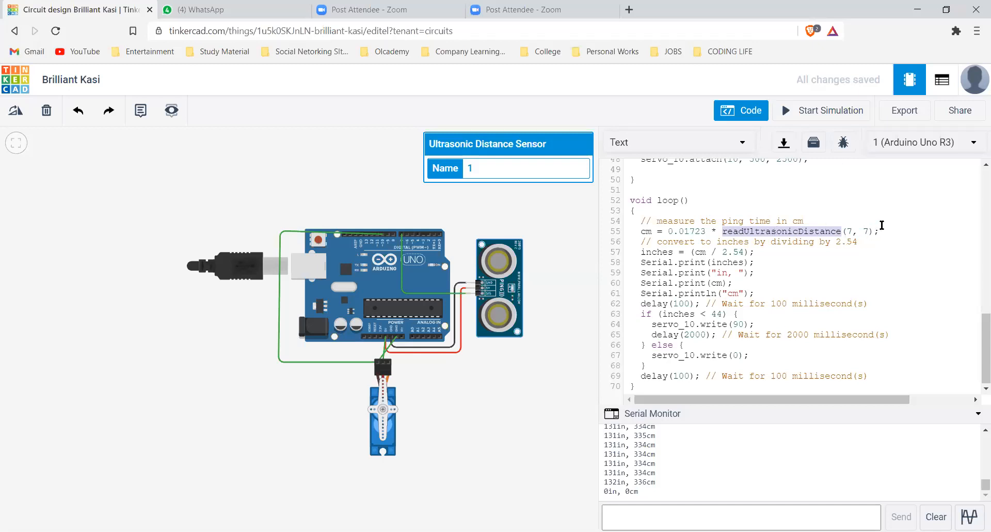
left_click(723, 232)
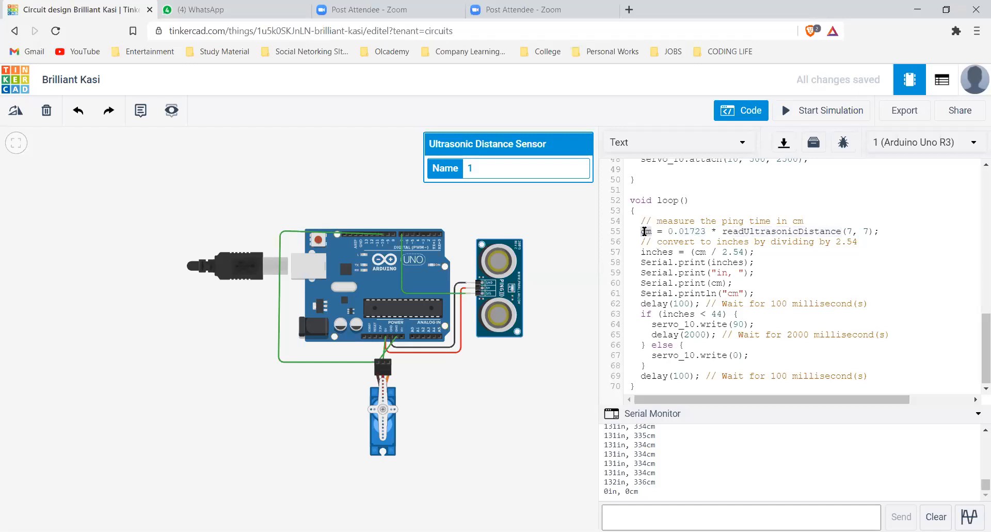
Highlight the inches conversion line and the Serial.print(inches) line in the loop, and collapse the Serial Monitor
left_click_drag(641, 252, 754, 253)
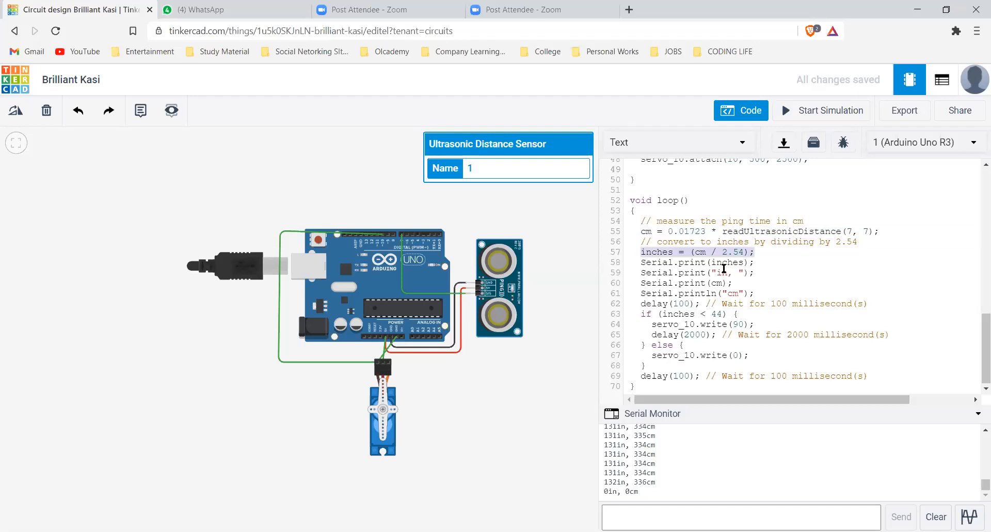
left_click_drag(640, 262, 757, 263)
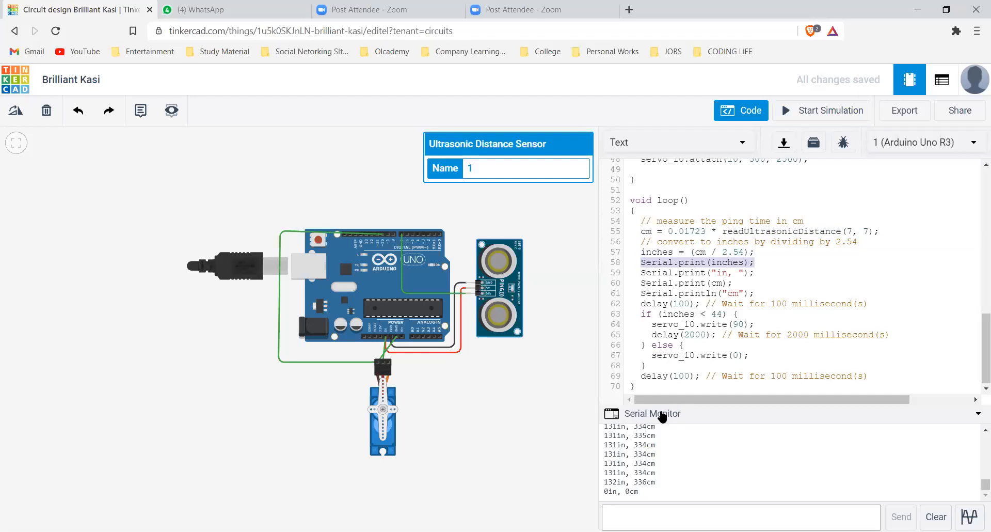
left_click(685, 355)
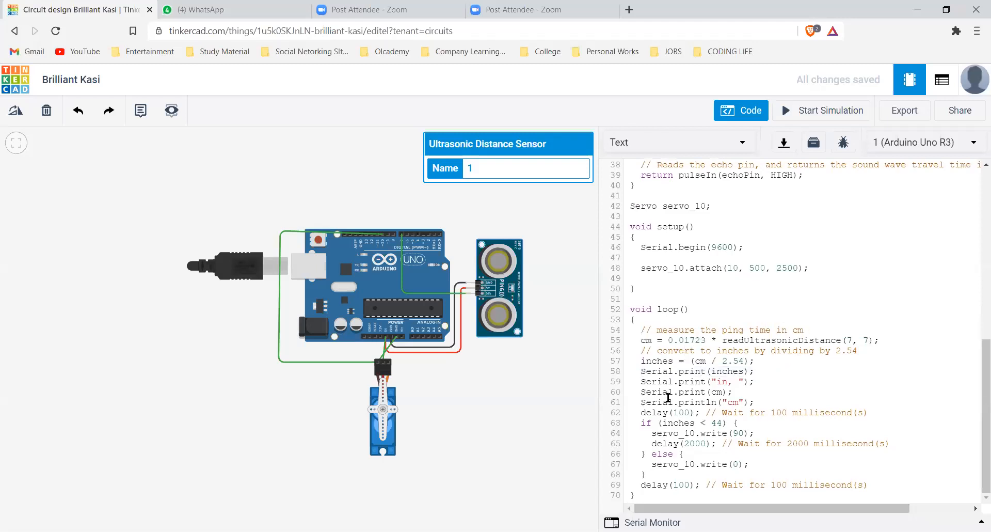
Examine the inches < 44 condition, the servo and delay commands in its if-else branches, and the closing delay
left_click_drag(641, 422, 726, 422)
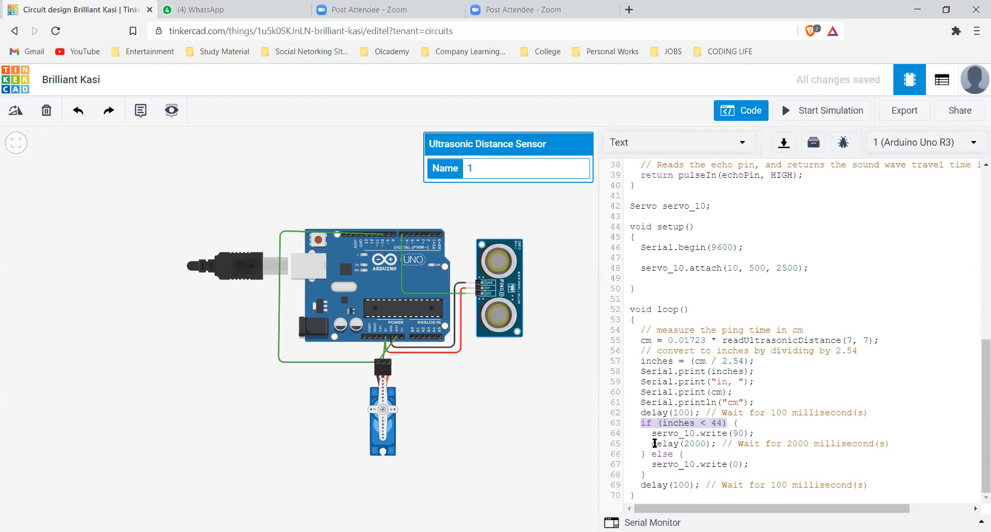
left_click_drag(650, 434, 748, 434)
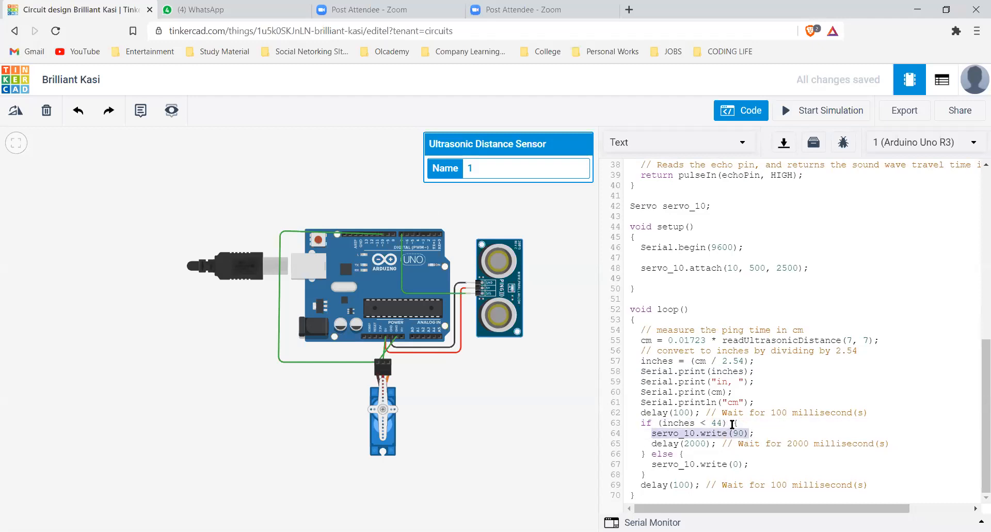
double_click(695, 443)
double_click(666, 454)
double_click(712, 463)
double_click(735, 463)
double_click(664, 485)
double_click(681, 485)
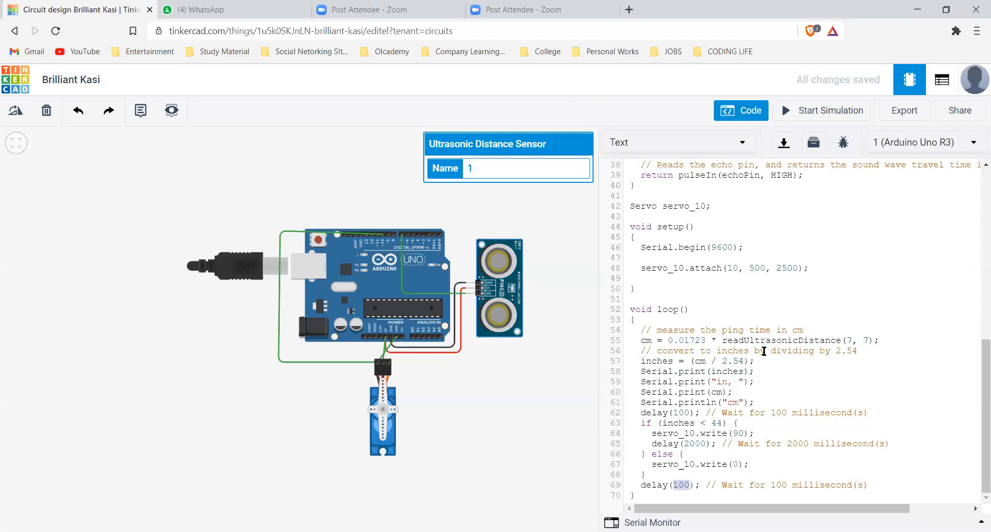
Return to the setup function and highlight the Serial.begin(9600) statement
scroll(763, 351, "up", 2)
scroll(748, 329, "down", 2)
left_click_drag(641, 248, 739, 248)
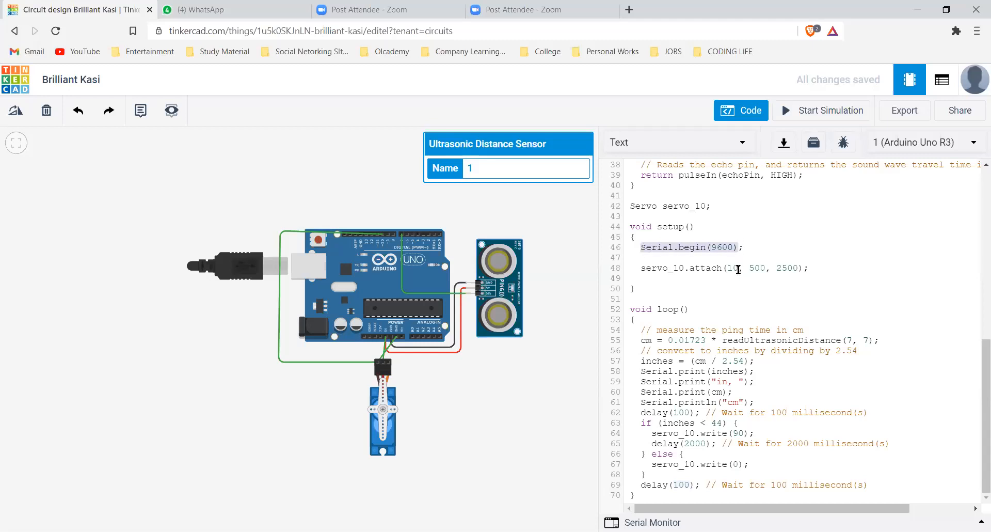
Highlight the 9600 baud rate in setup, and expand the Serial Monitor to highlight its logged distance readings
left_click(728, 245)
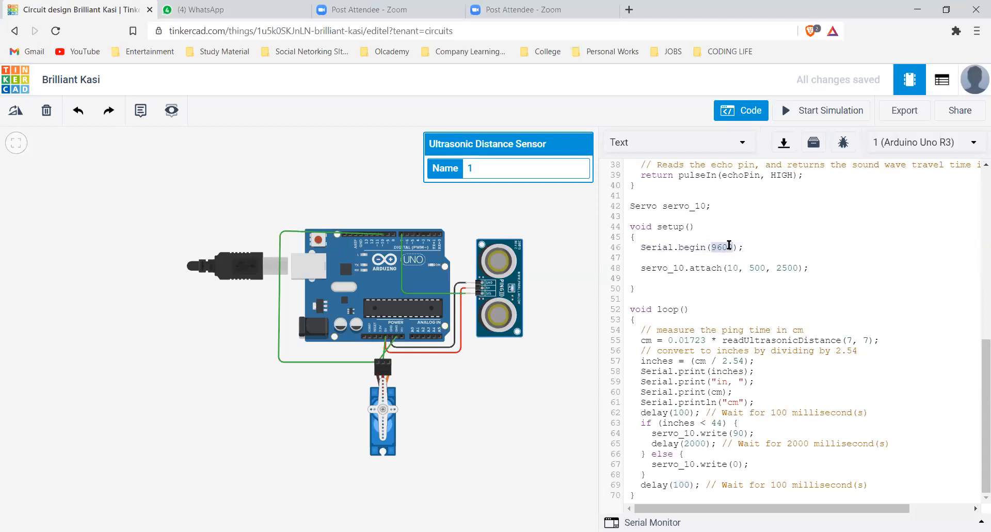
double_click(729, 245)
left_click_drag(351, 397, 261, 357)
left_click(300, 378)
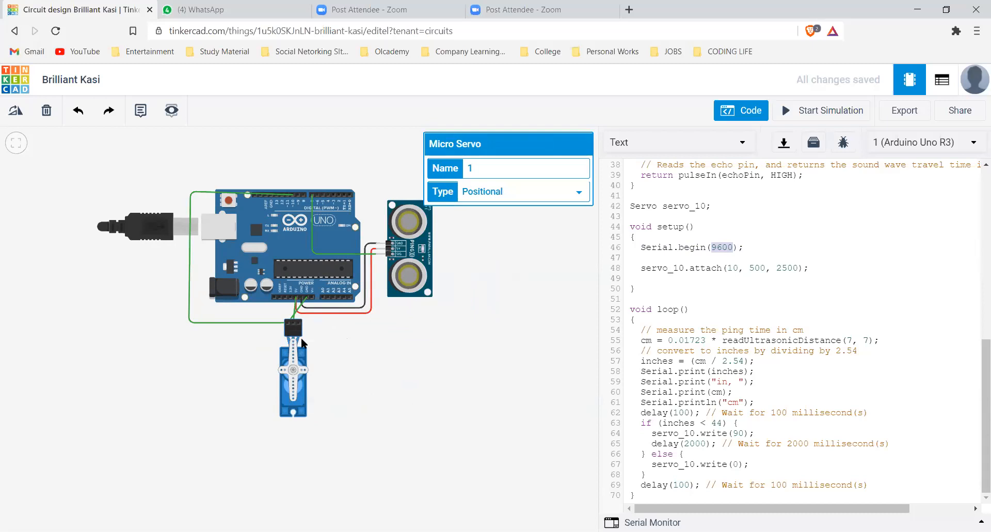
left_click(652, 520)
left_click_drag(658, 482, 604, 434)
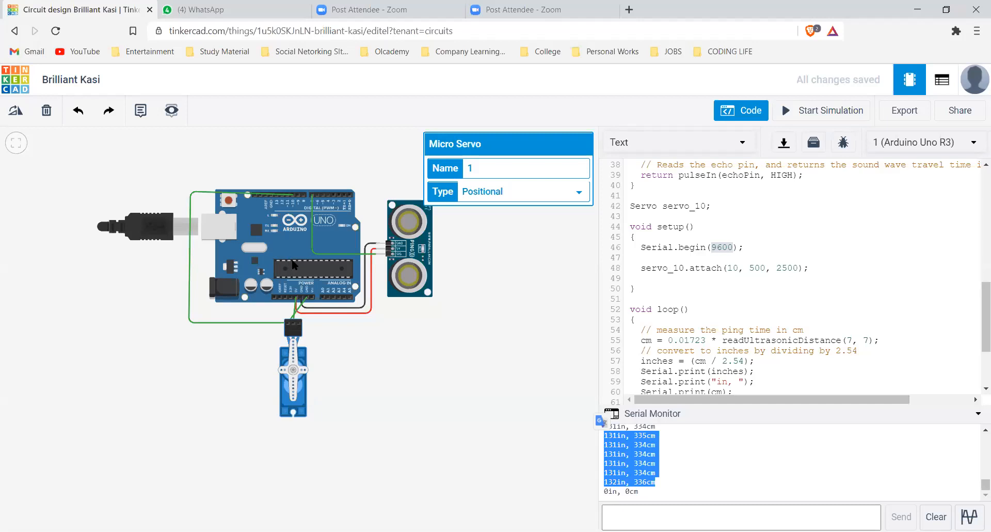
Highlight the inches < 44 if-else block with its closing delay in the loop, and return to the setup function
scroll(751, 343, "down", 1)
scroll(750, 343, "down", 5)
left_click_drag(641, 313, 876, 375)
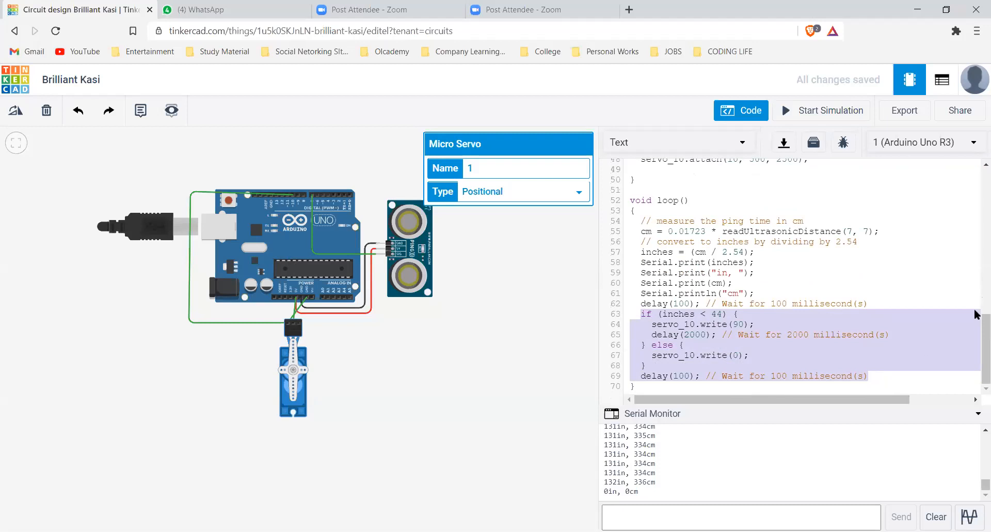
scroll(901, 260, "up", 4)
left_click(899, 258)
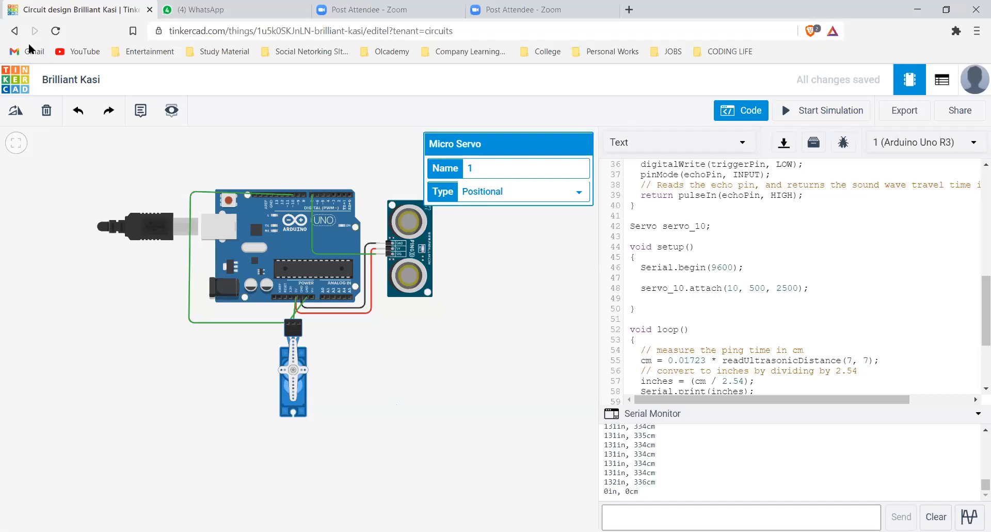
Return to the circuits dashboard and open the GAS Detector design in the editor
left_click(15, 32)
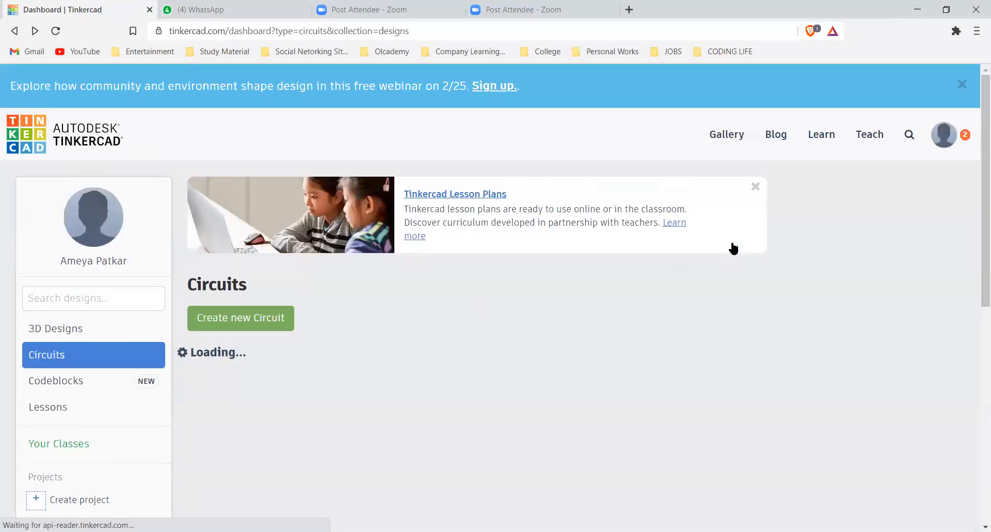
scroll(733, 247, "down", 5)
scroll(727, 250, "down", 1)
left_click(277, 447)
left_click(726, 251)
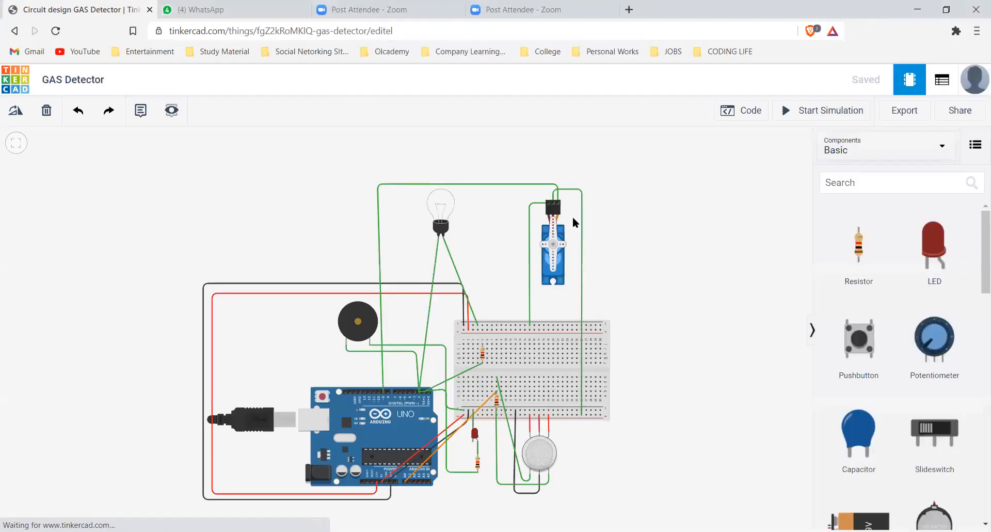
Select the micro servo, start the gas detector simulation and move the gas cloud onto the gas sensor
scroll(570, 248, "down", 1)
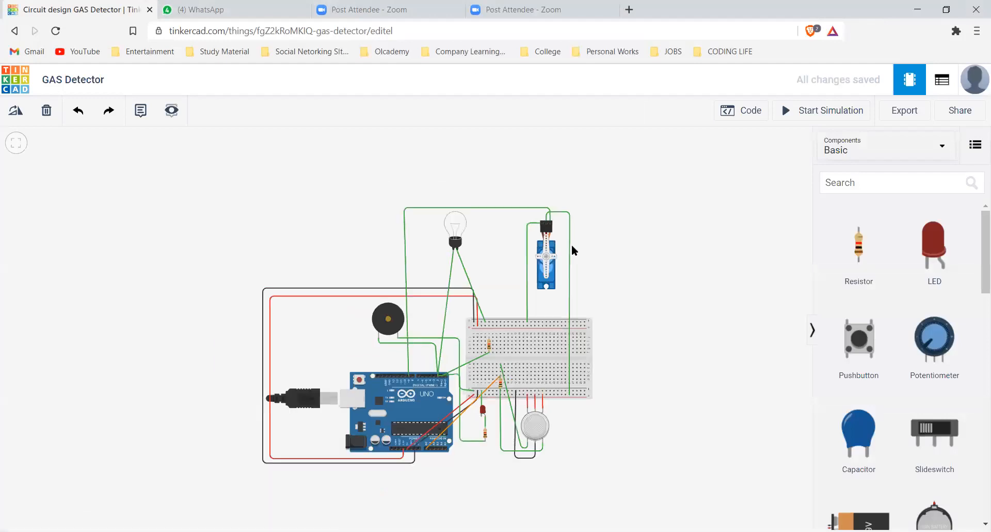
scroll(535, 196, "up", 2)
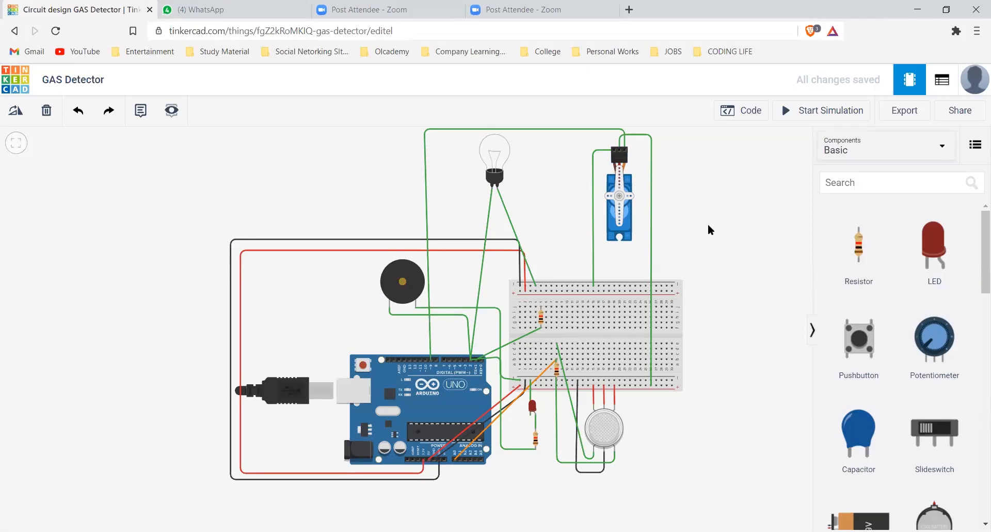
left_click(623, 221)
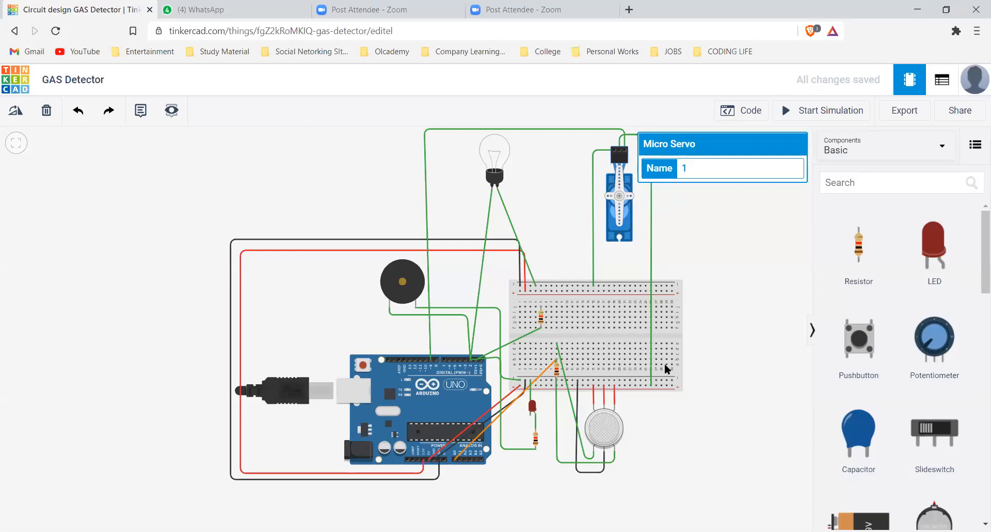
left_click(806, 115)
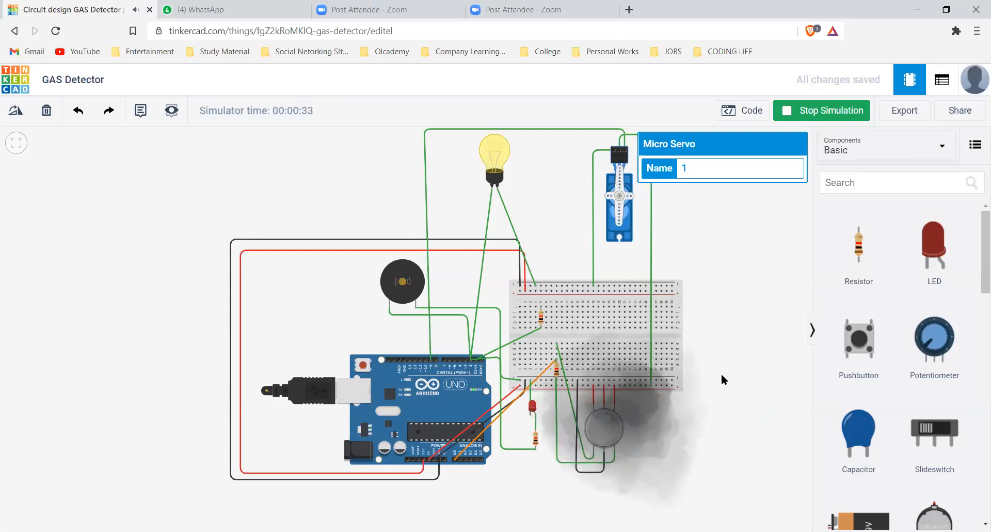
left_click_drag(720, 374, 728, 366)
left_click_drag(769, 311, 609, 416)
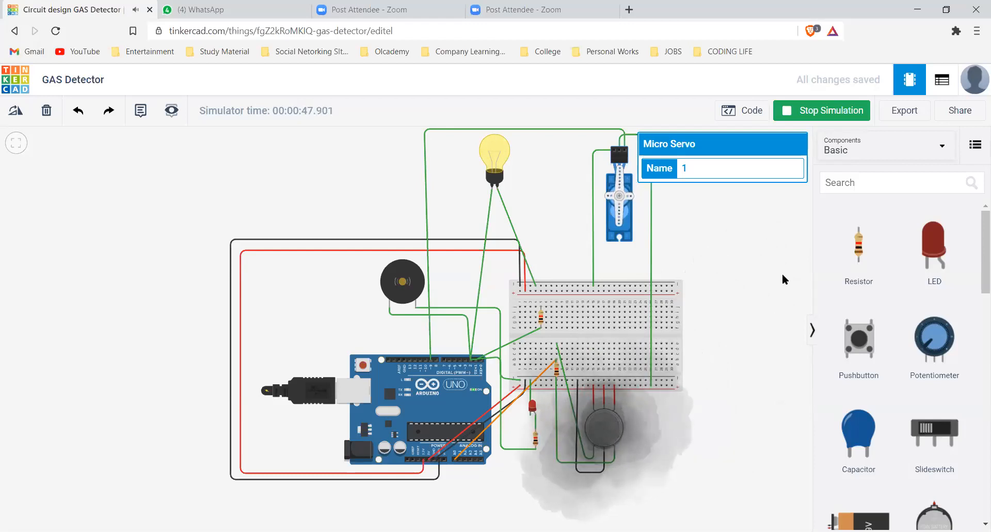
Move the gas cloud well away from the sensor, and open the block code with its Serial Monitor
left_click_drag(739, 413, 714, 326)
scroll(714, 326, "down", 1)
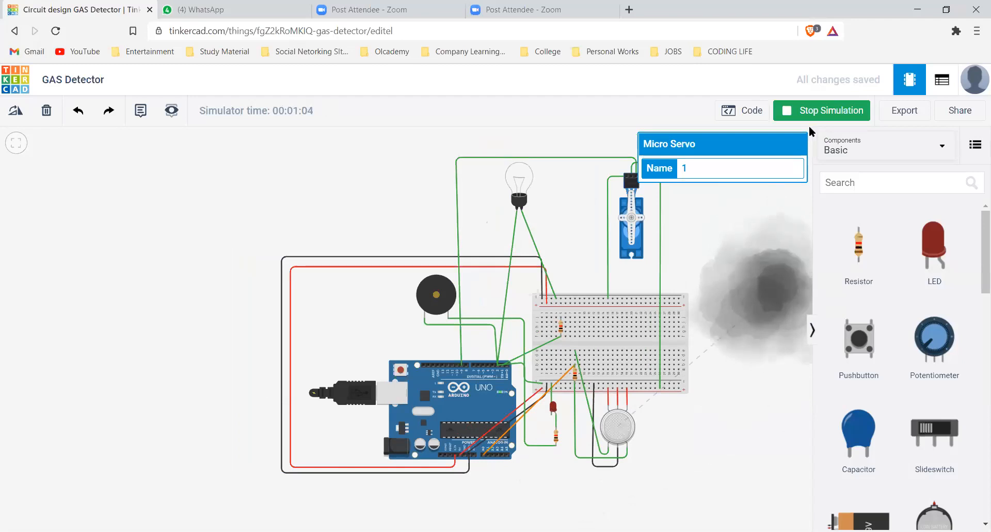
left_click(757, 120)
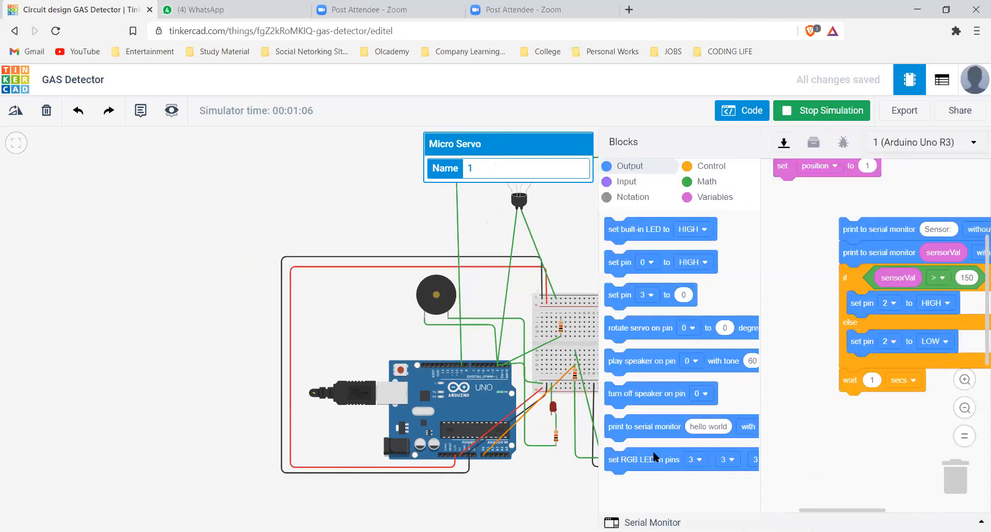
left_click(646, 521)
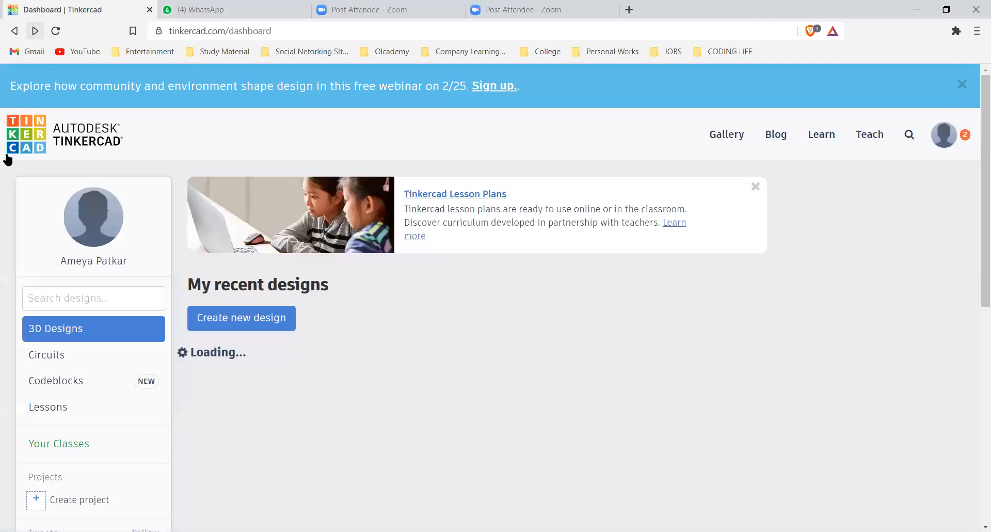
Create a new circuit from the Circuits dashboard and show the Arduino starters in the component library
left_click(91, 359)
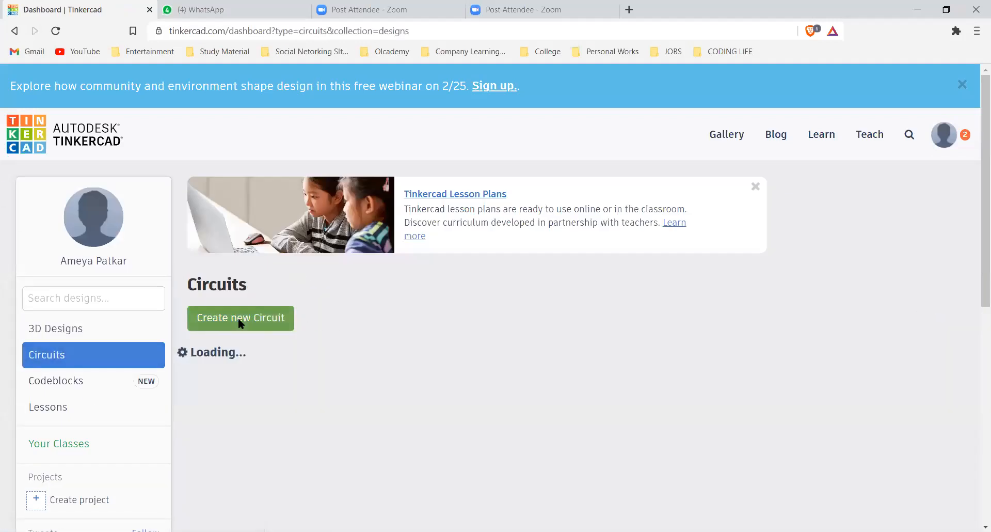
left_click(269, 316)
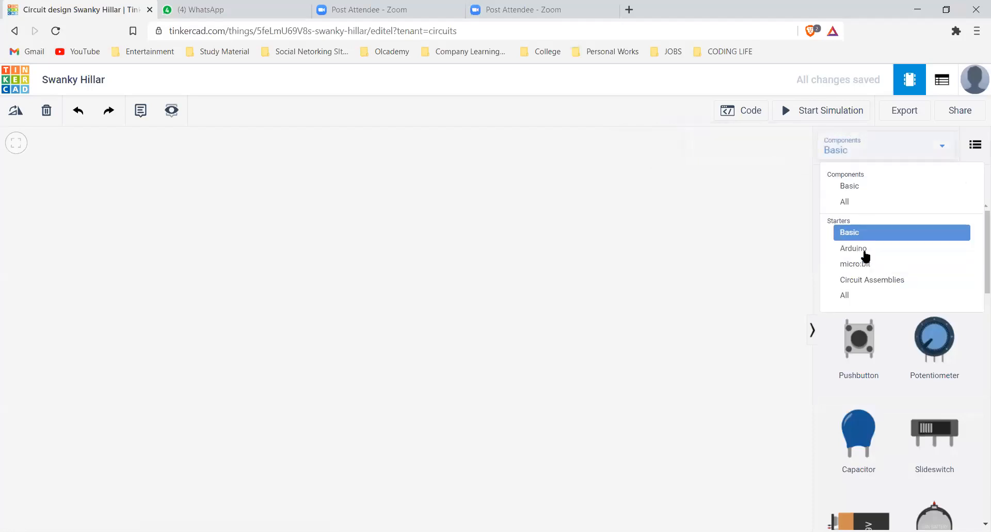
left_click(865, 252)
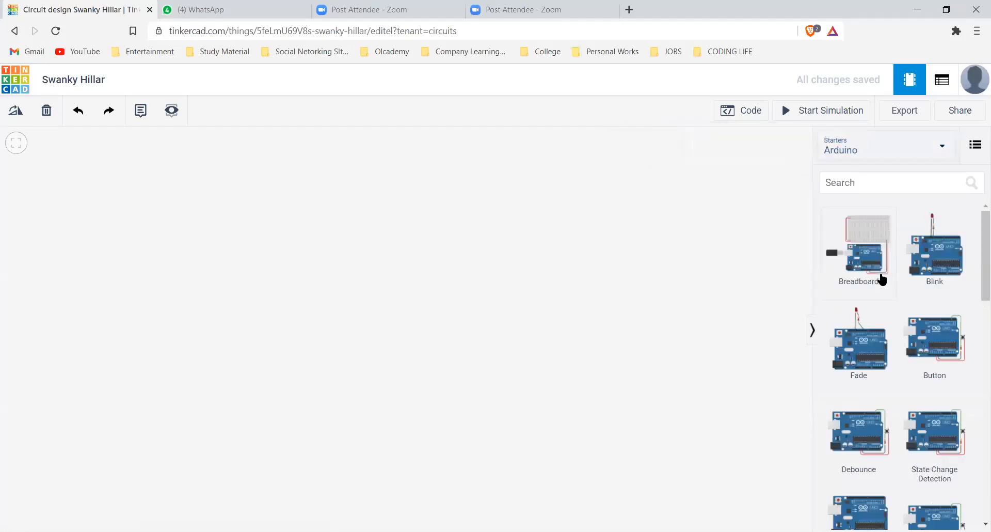
Browse the Arduino starter circuits, from the basic LED and servo examples to Input Serial Pullup
scroll(883, 279, "down", 4)
scroll(886, 279, "down", 10)
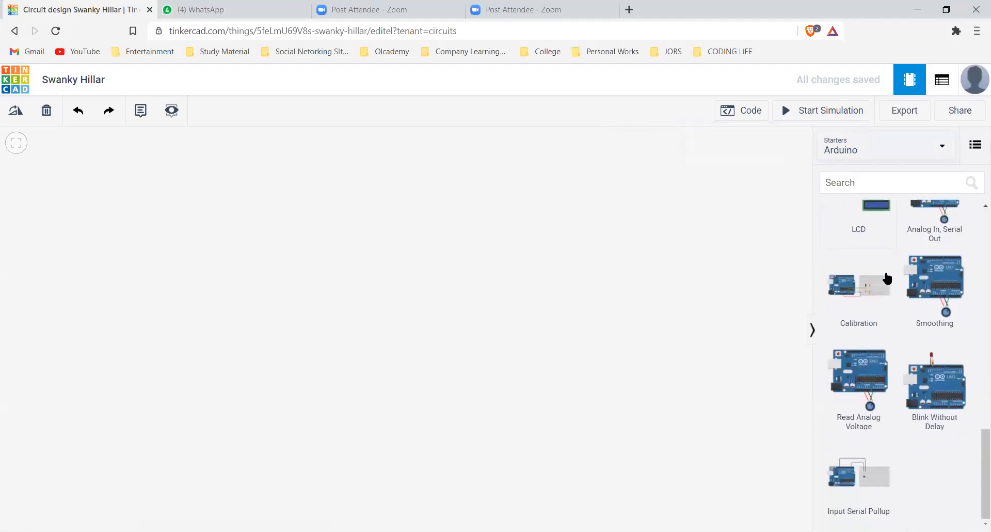
scroll(892, 360, "up", 2)
scroll(896, 362, "up", 3)
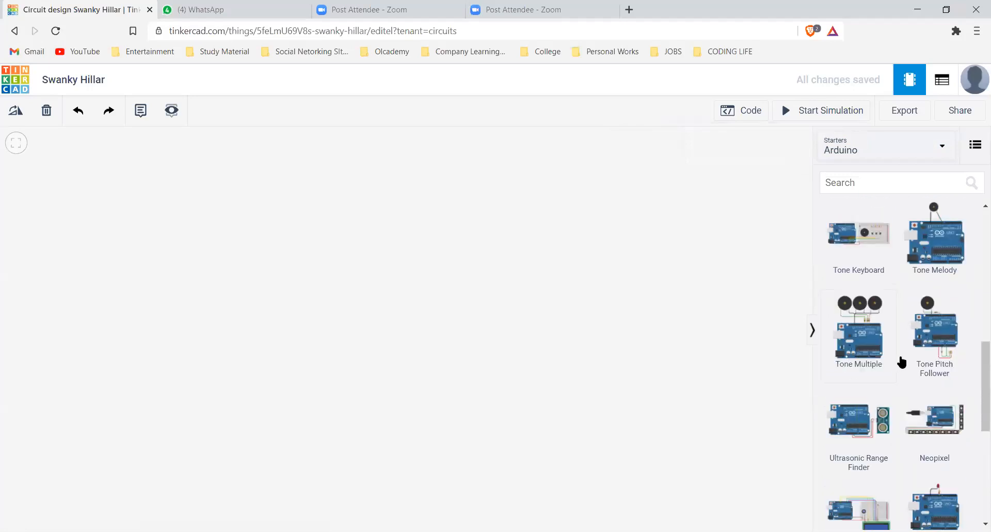
scroll(897, 356, "up", 2)
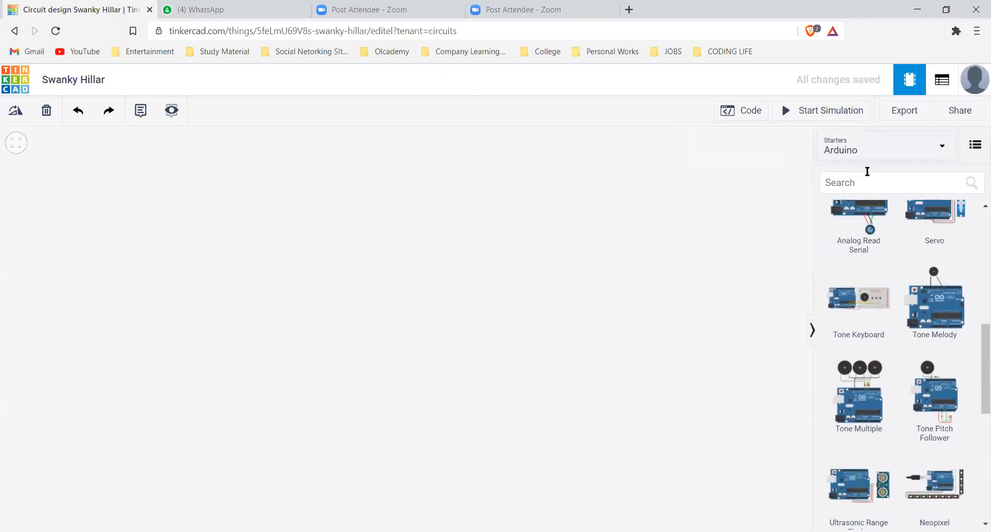
scroll(924, 259, "up", 2)
scroll(935, 271, "up", 1)
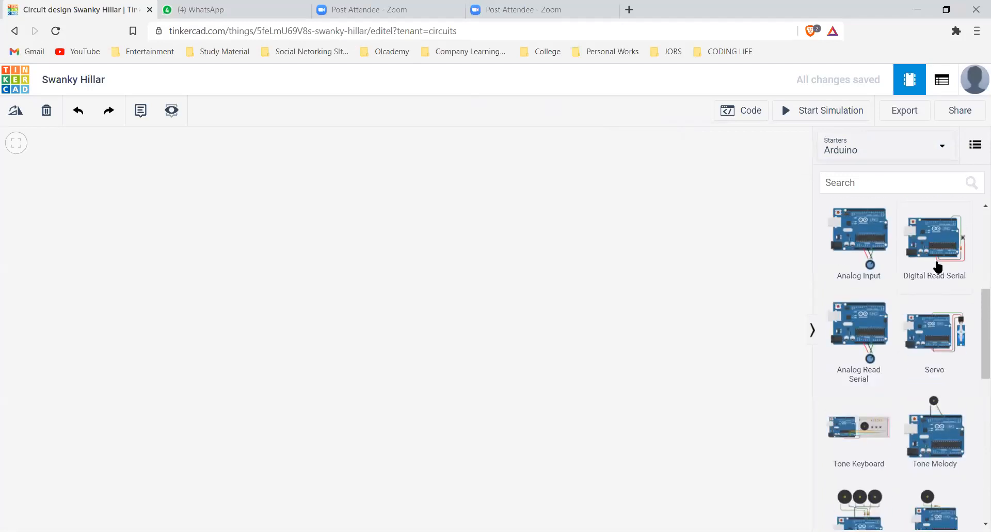
scroll(938, 267, "up", 2)
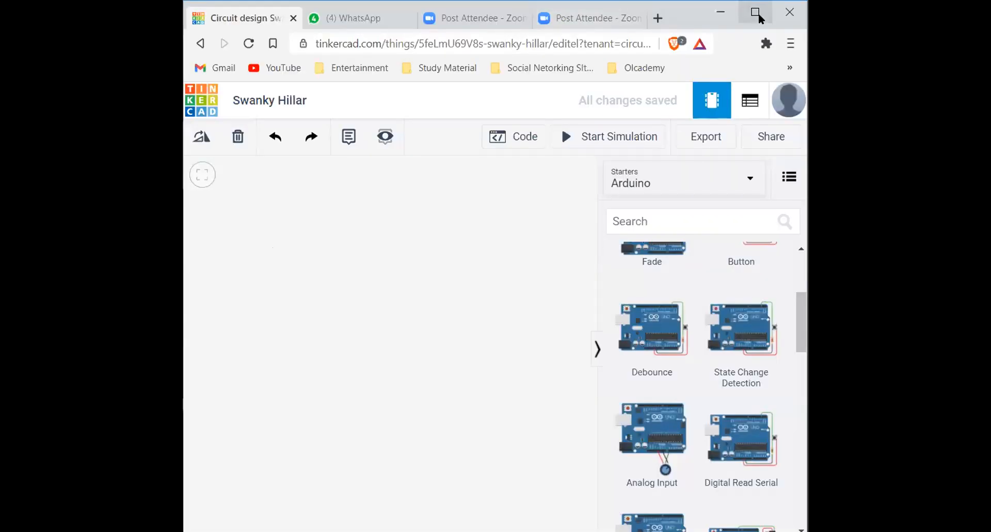
Search the web for thinkspeak in a new browser tab and open the ThingSpeak website
left_click(758, 14)
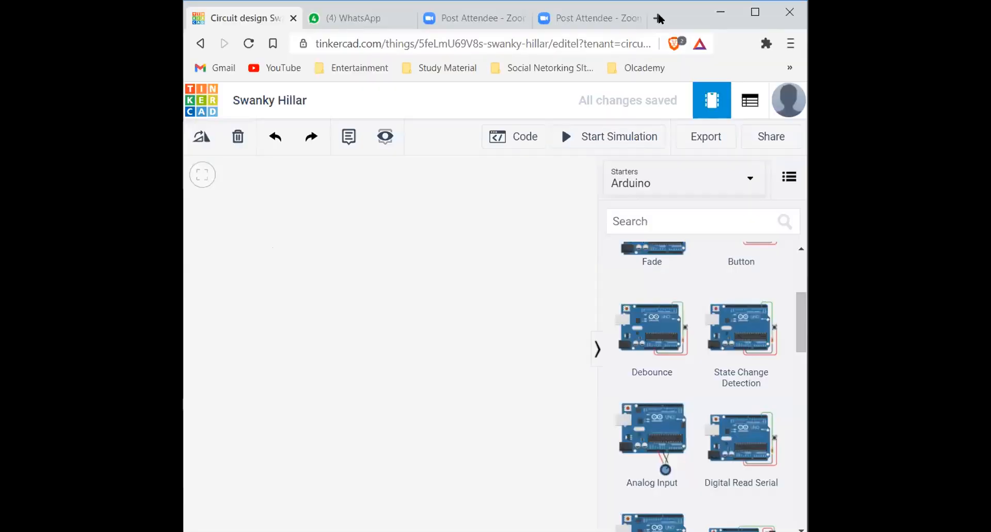
left_click(657, 18)
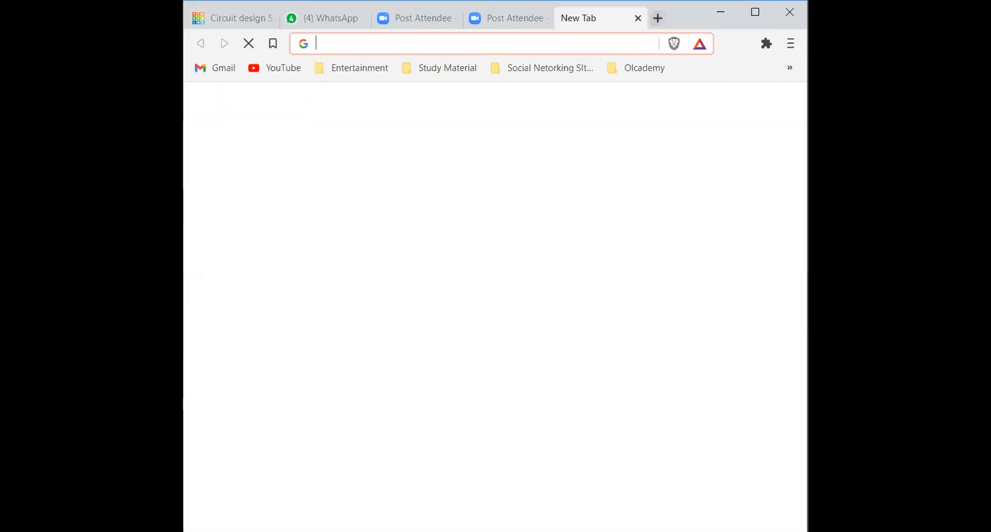
left_click(752, 12)
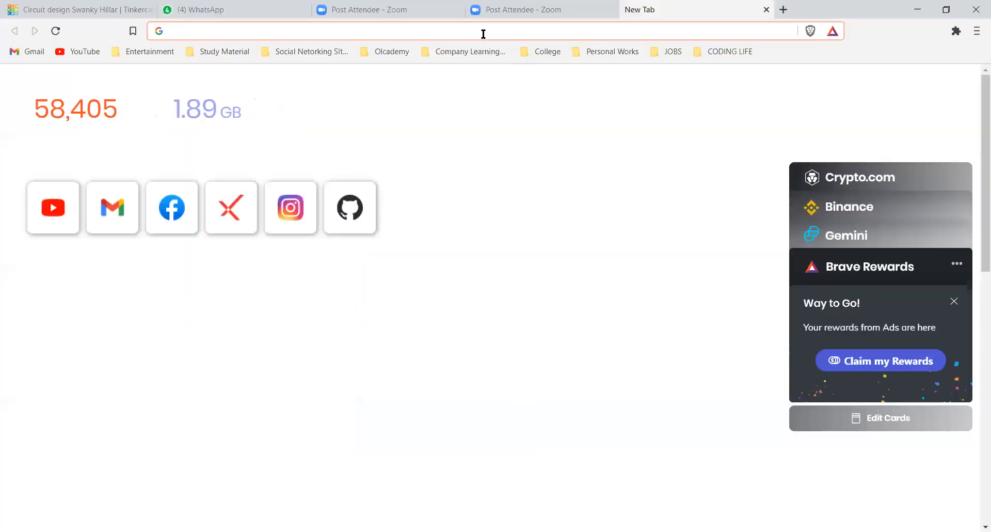
type("thin")
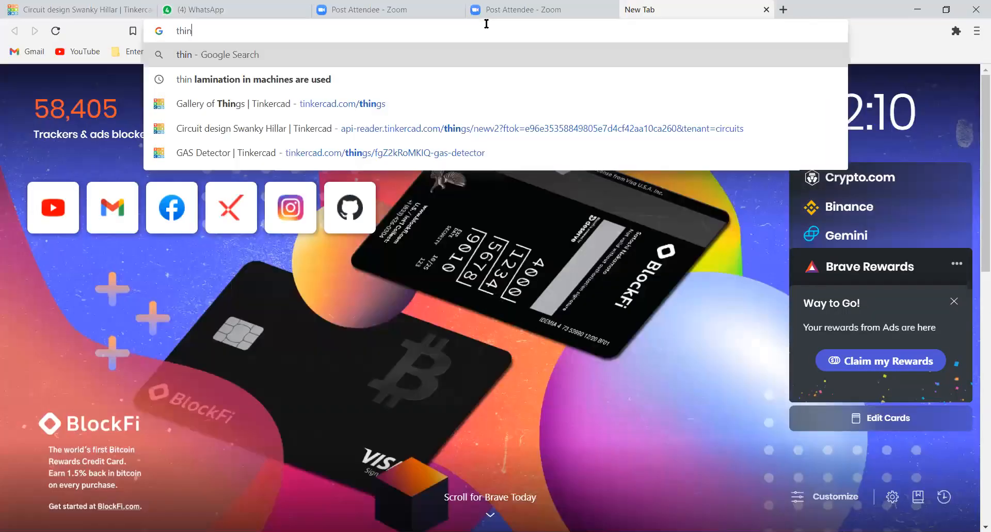
type("kspeak")
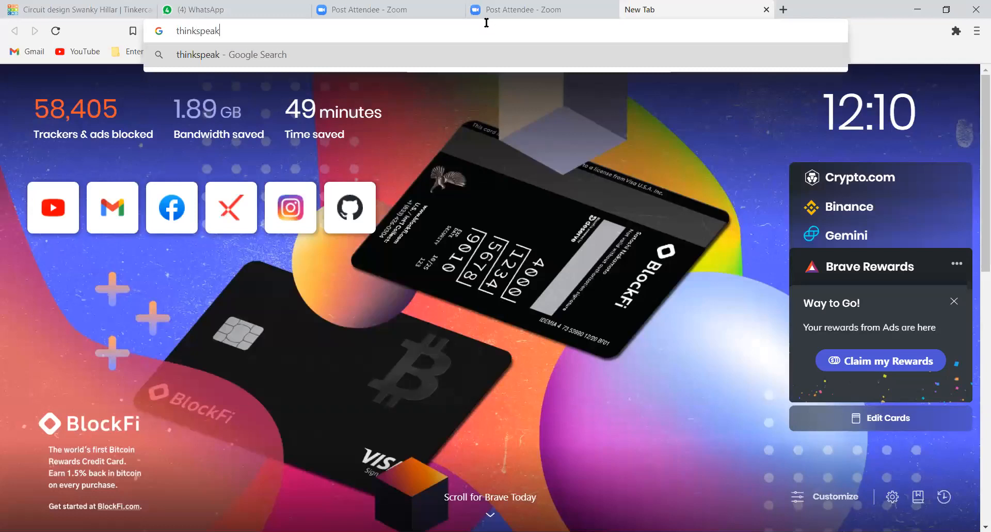
key("Return")
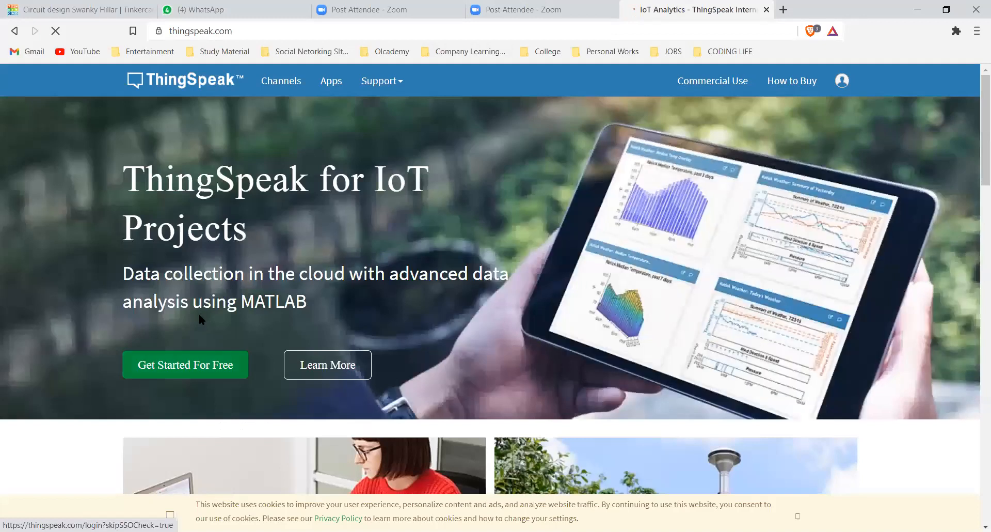
Examine the ThingSpeak sign-in page, including its MathWorks account requirements, free-use terms and data aggregation diagram
scroll(432, 279, "down", 1)
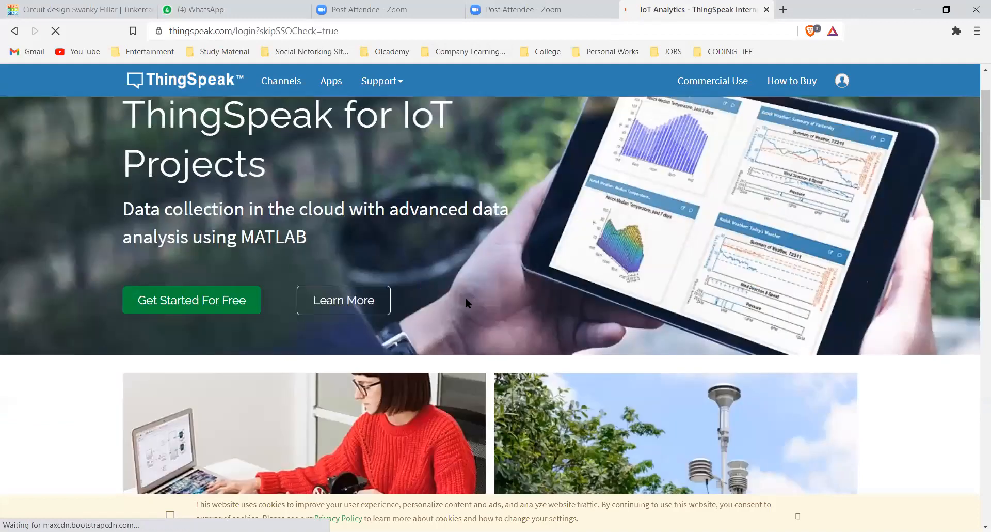
scroll(466, 299, "down", 2)
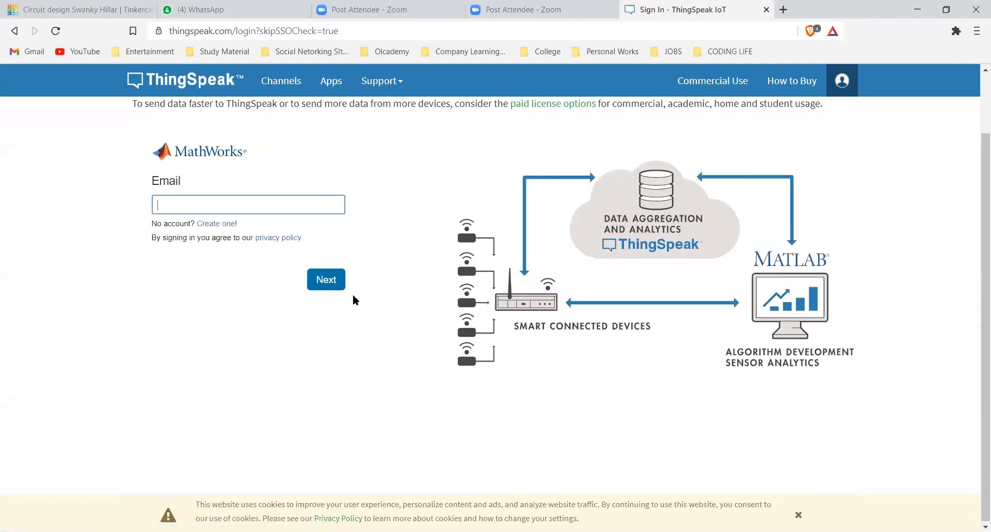
scroll(354, 299, "up", 1)
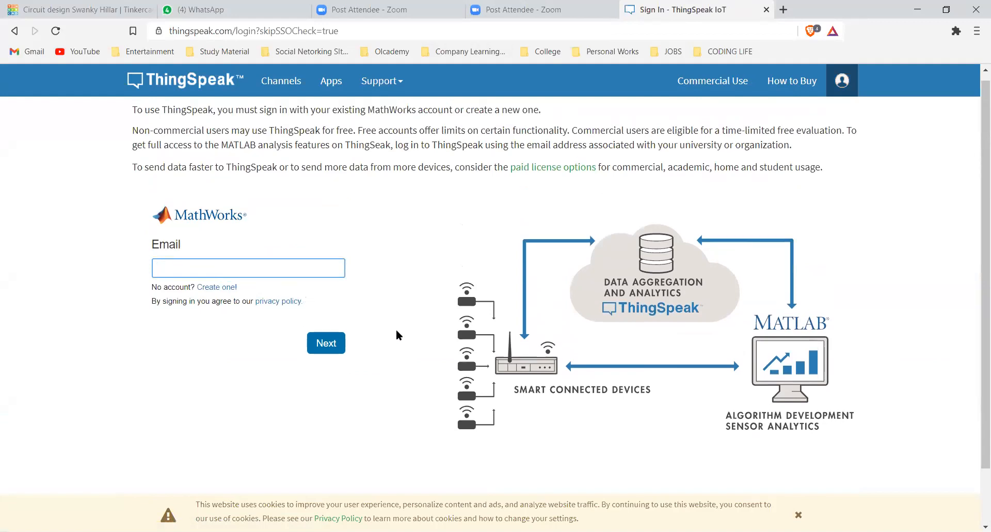
scroll(328, 316, "up", 1)
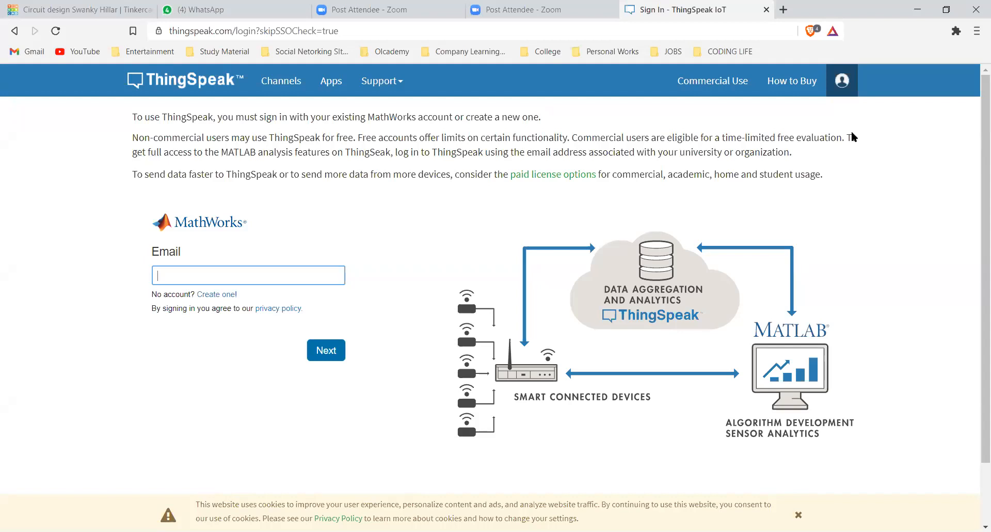
left_click(136, 111)
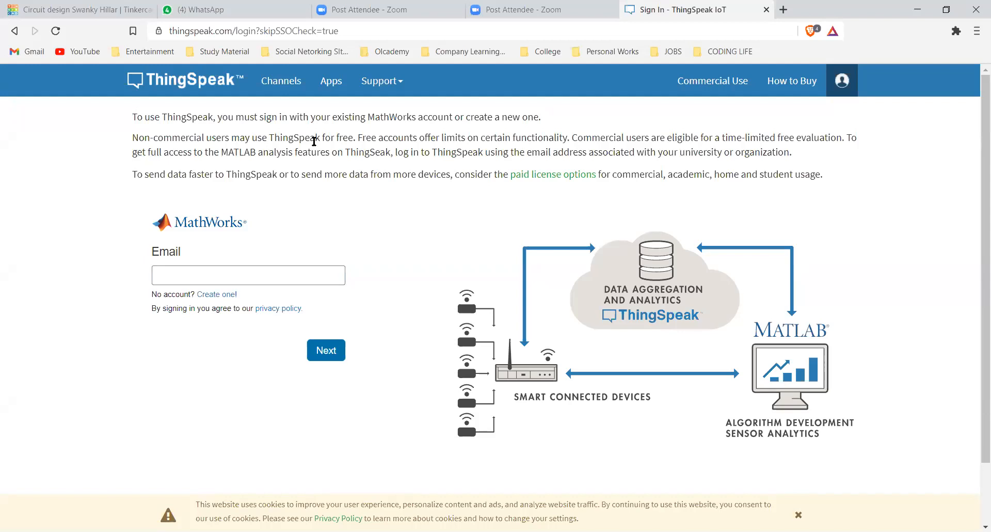